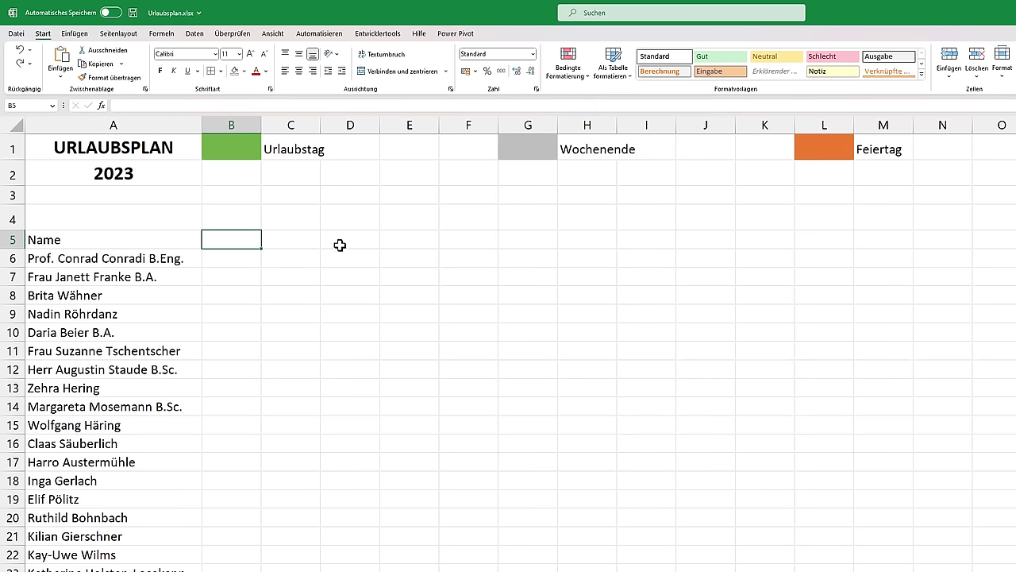
Enter =SEQUENZ(;366;DATUM(A2;1;1)) in B5 so 366 day numbers spill across row 5
type("=se")
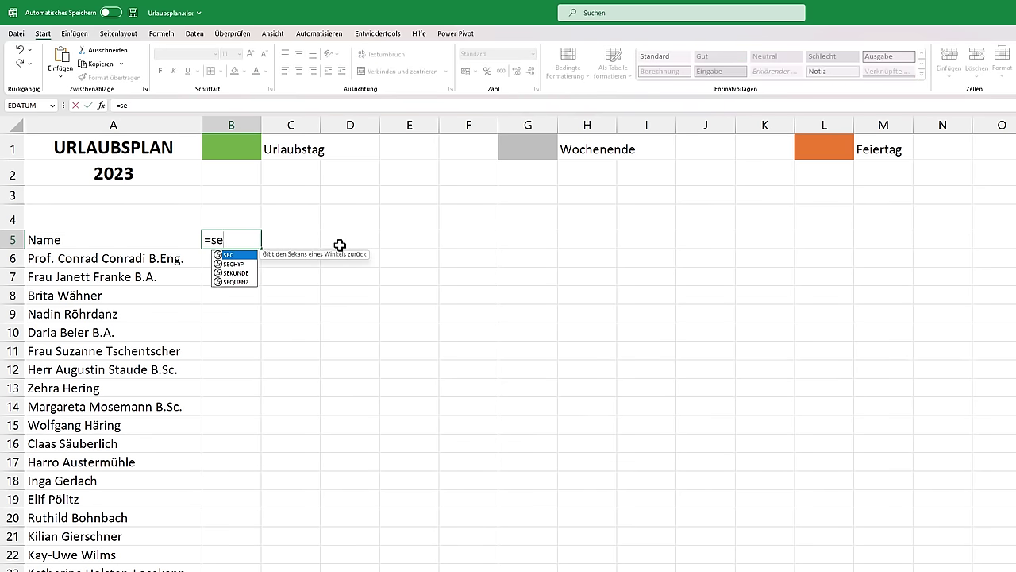
type("q")
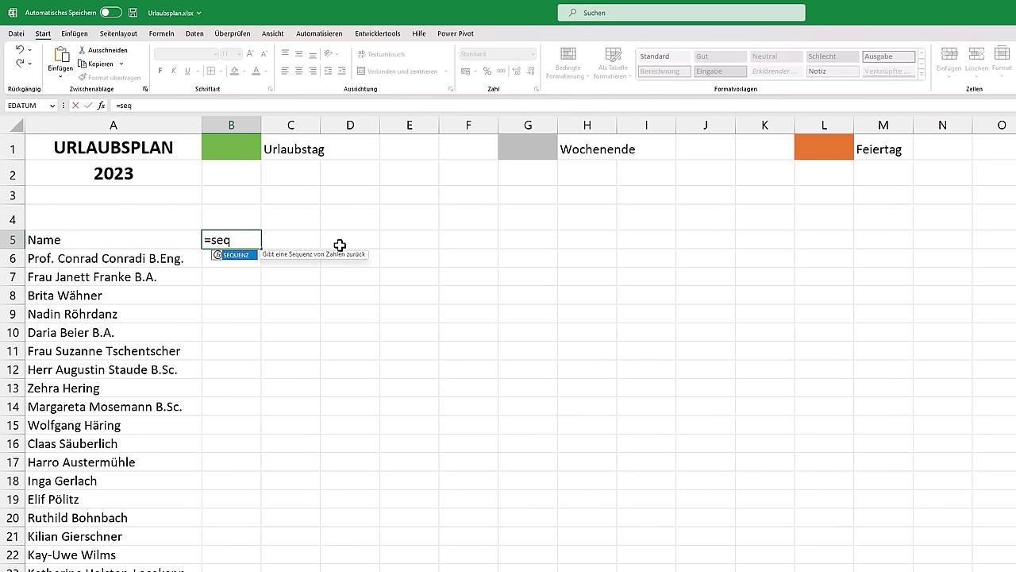
key("Tab")
type(";")
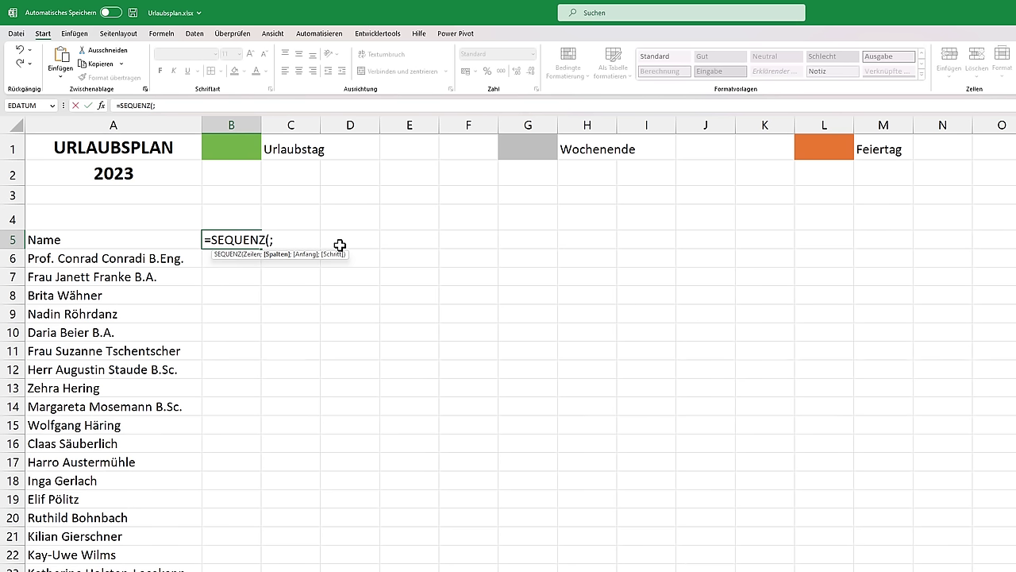
type("366")
type(";")
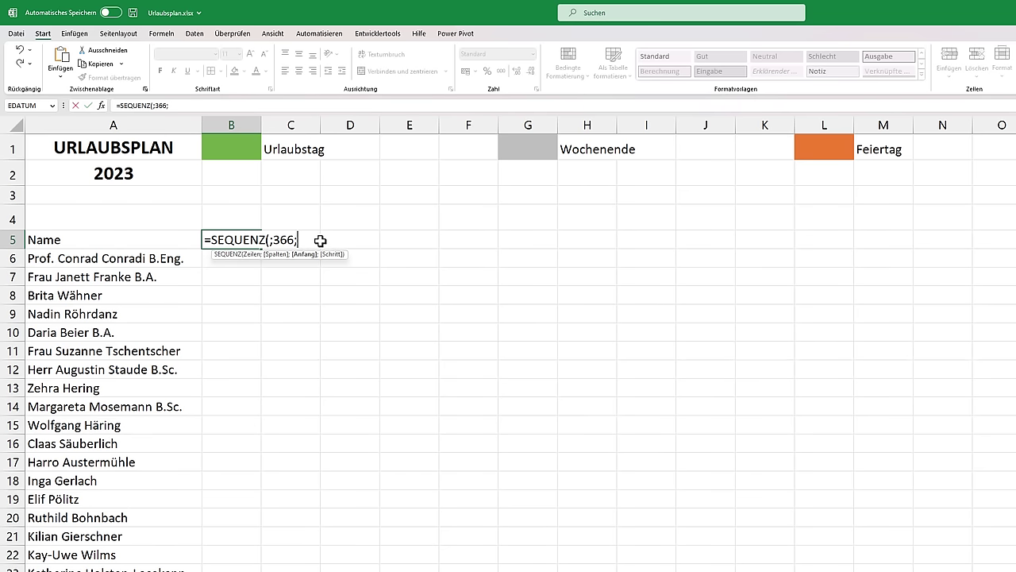
type("d")
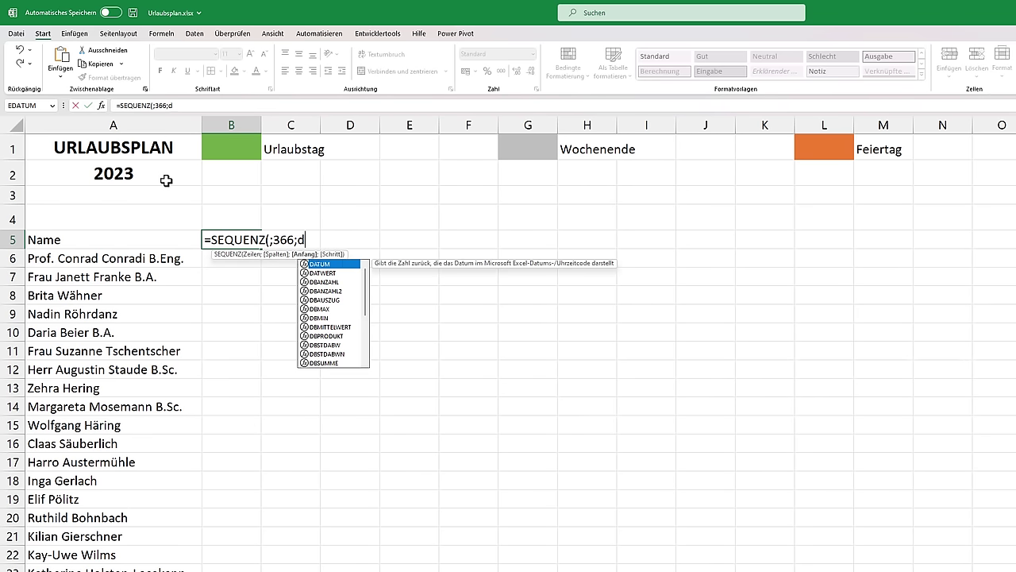
type("atum(")
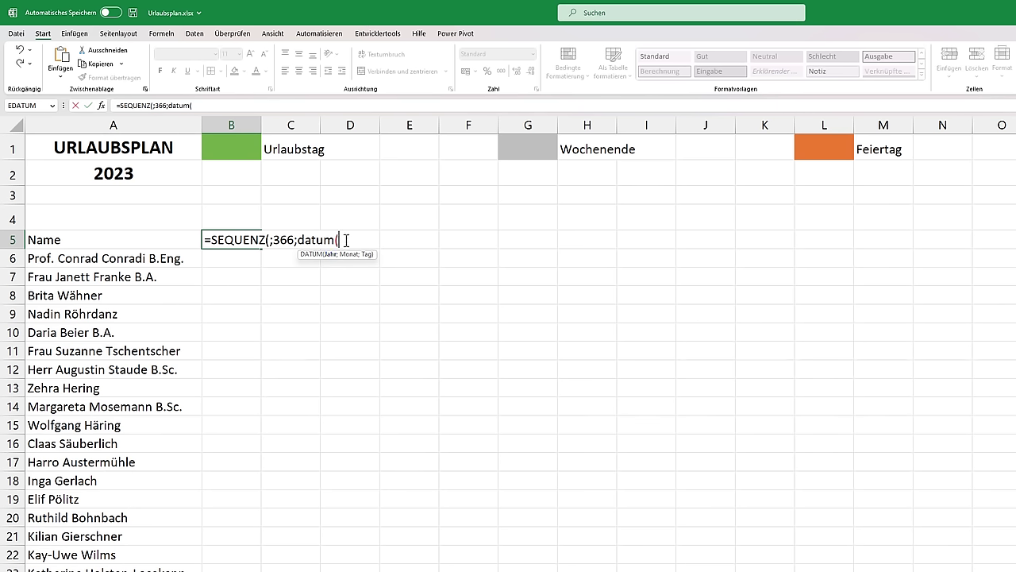
left_click(106, 173)
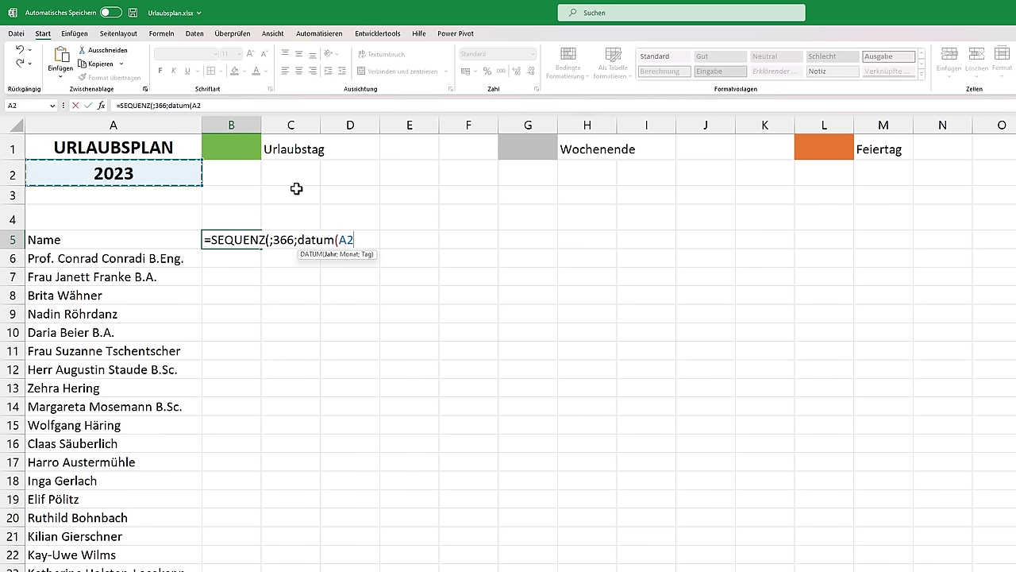
type(";1;")
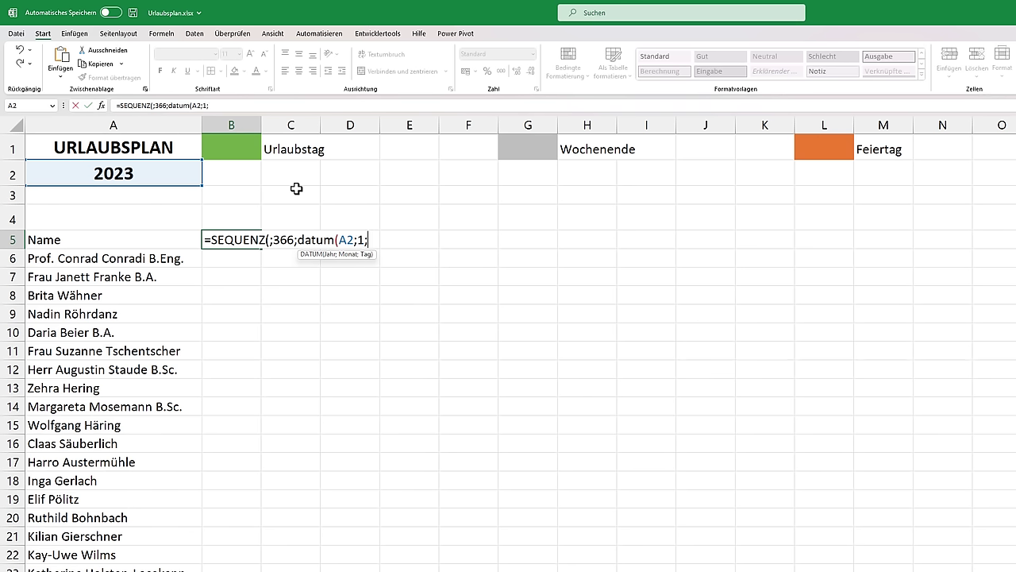
type("1")
type("))")
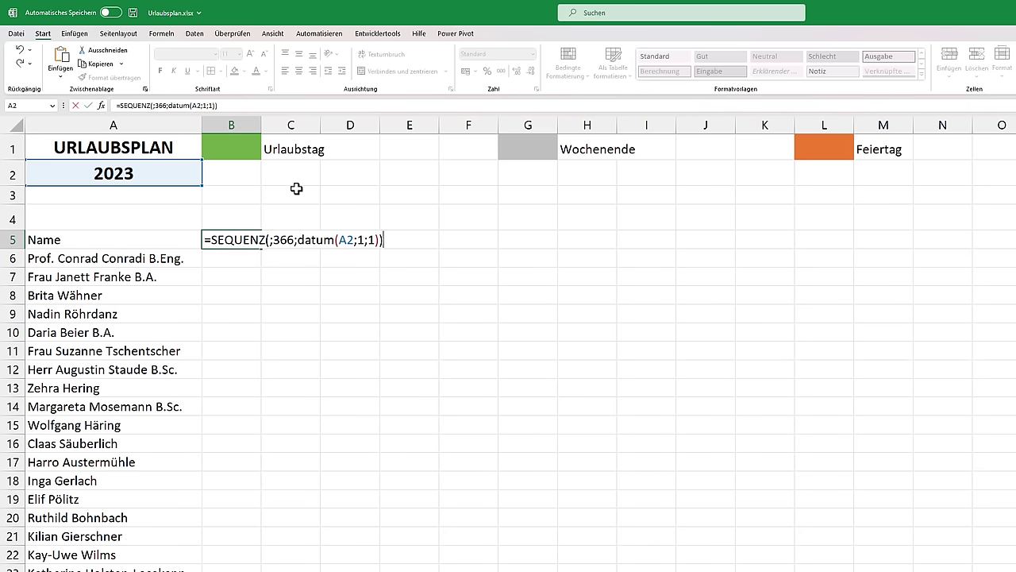
key("Return")
key("Up")
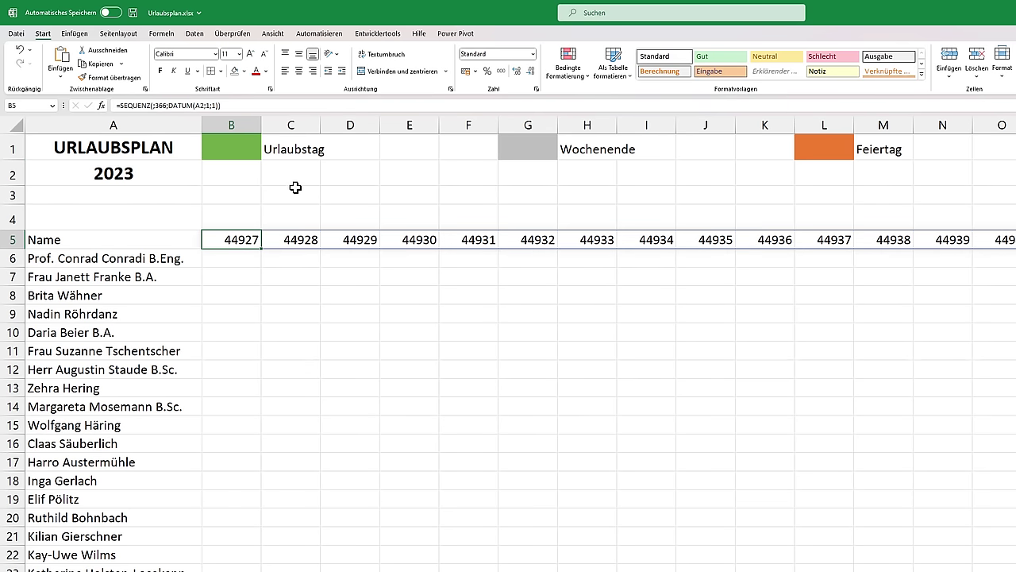
Format the spilled row 5 day numbers as Datum, kurz (short date)
key("ctrl+shift+Right")
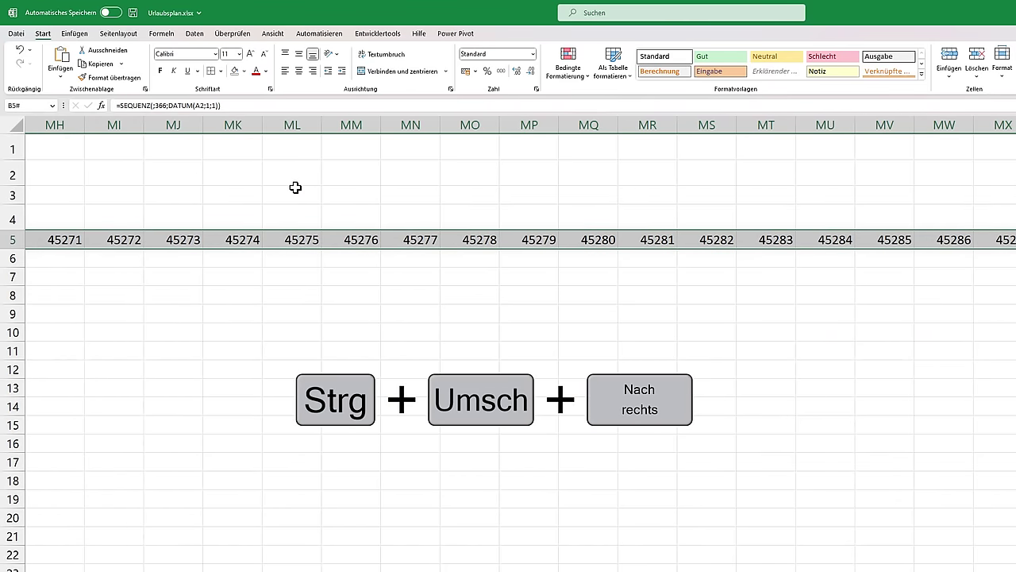
left_click(532, 53)
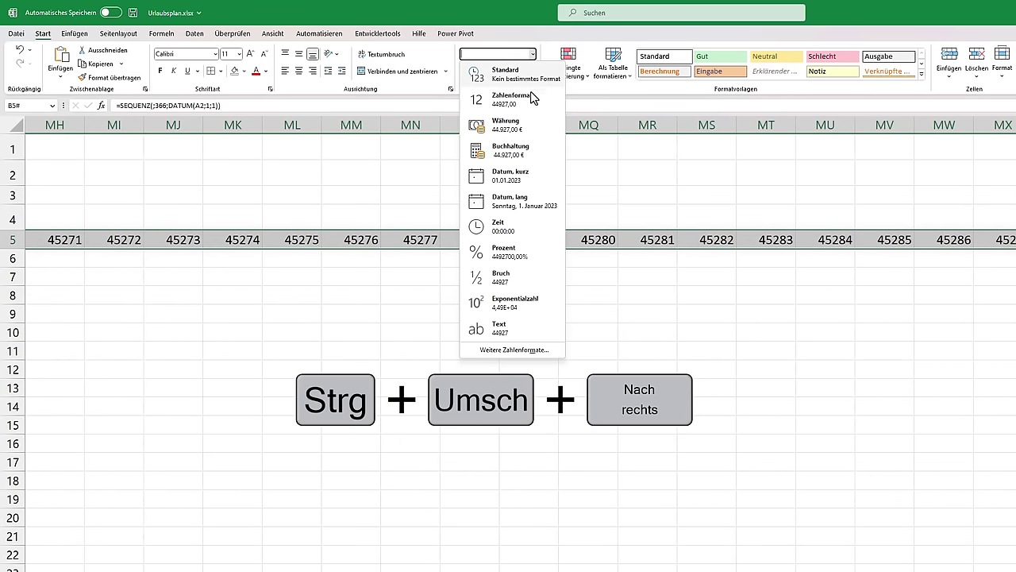
left_click(518, 179)
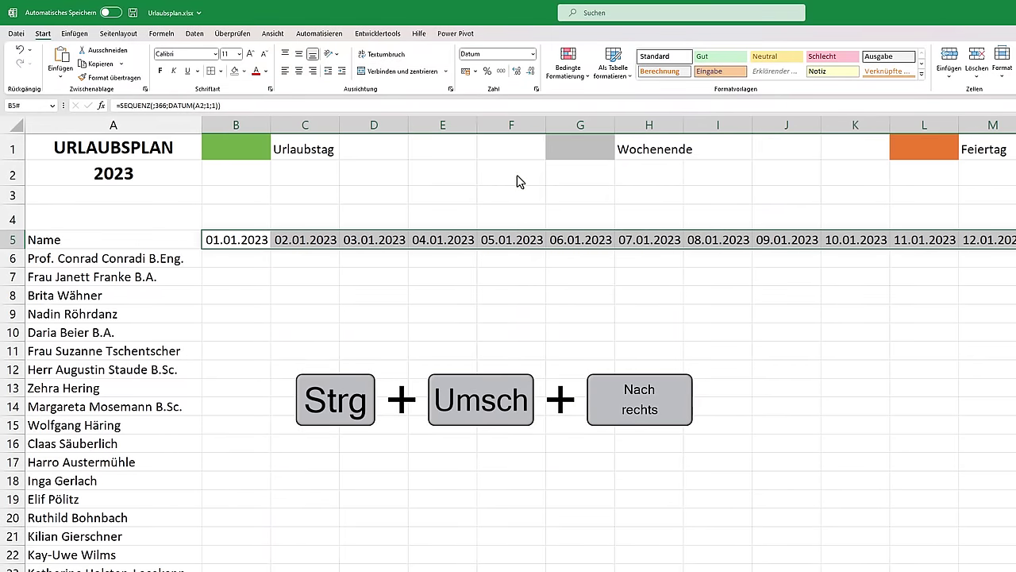
left_click(266, 245)
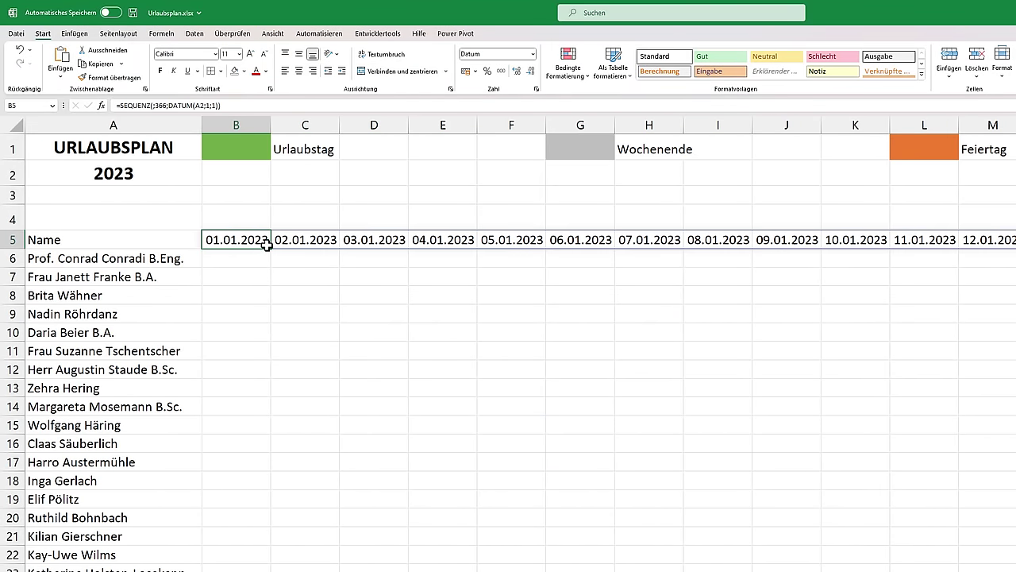
Test the dates by changing A2 to 2024, then undo back to 2023
left_click(129, 174)
type("2")
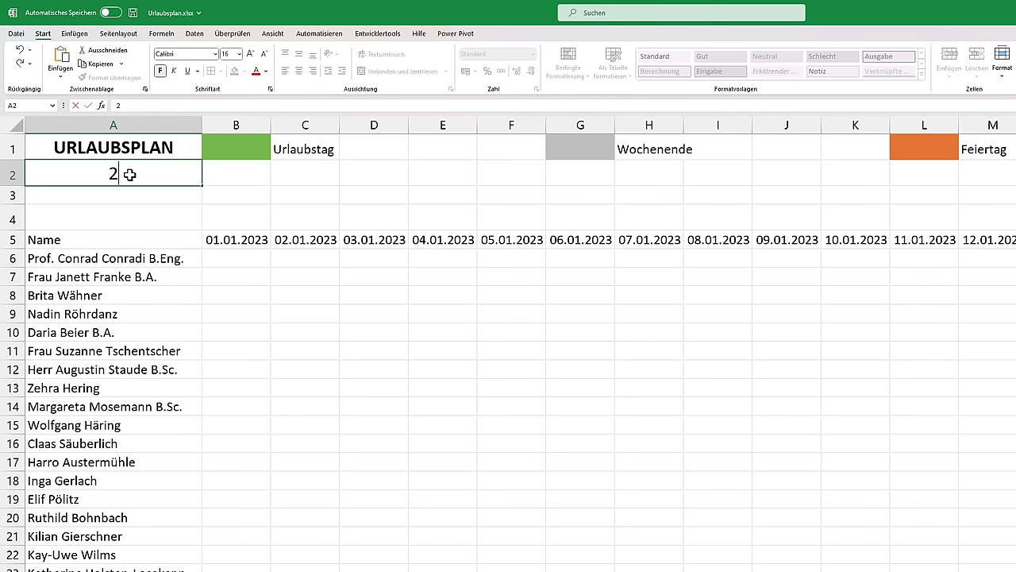
type("0")
type("24")
key("Return")
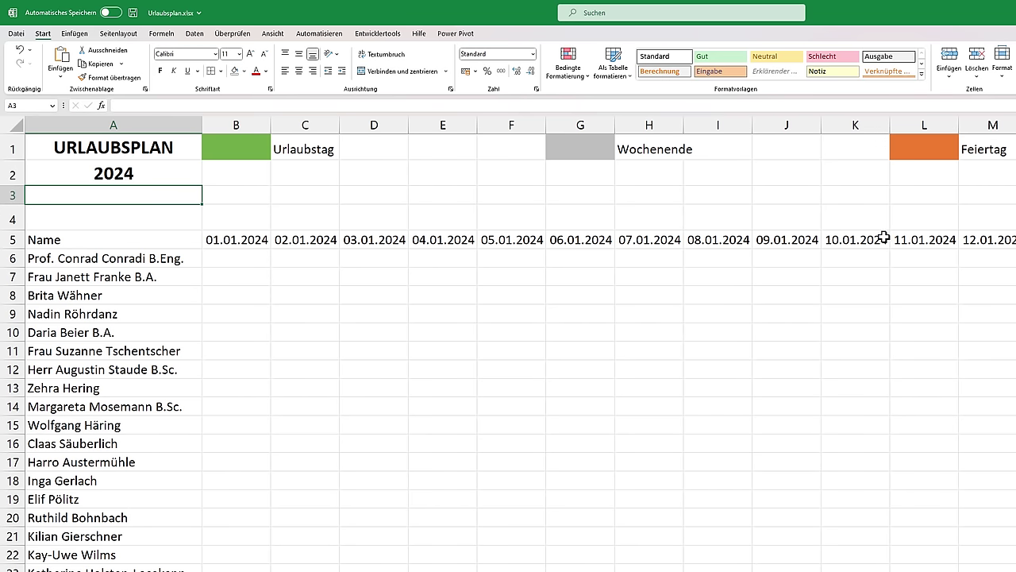
key("ctrl+z")
left_click(248, 240)
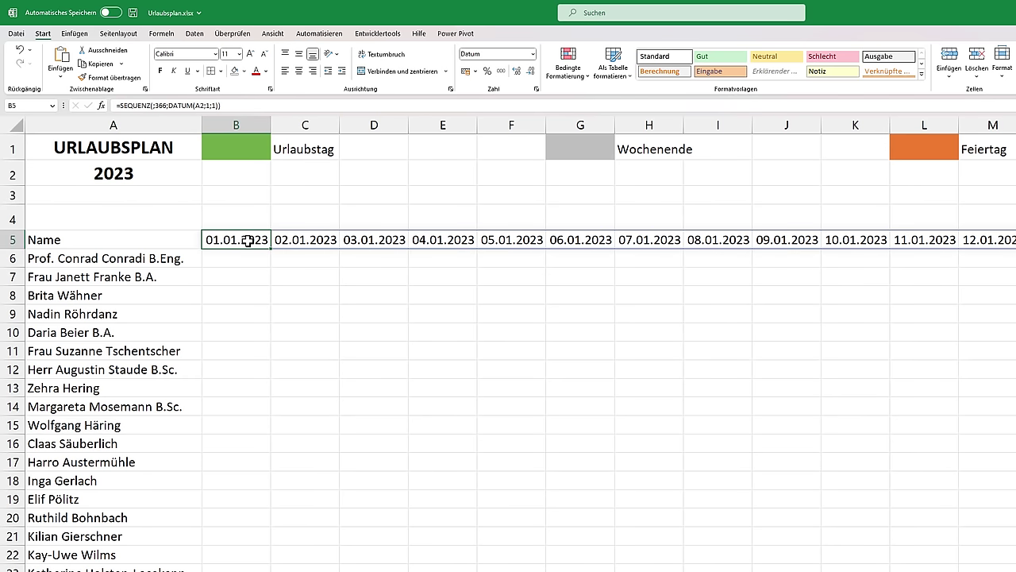
Replace the fixed 366 in B5 with DATUM(A2;12;31)-DATUM(A2;1;1)+1 as the day count
double_click(249, 239)
left_click_drag(294, 238, 273, 239)
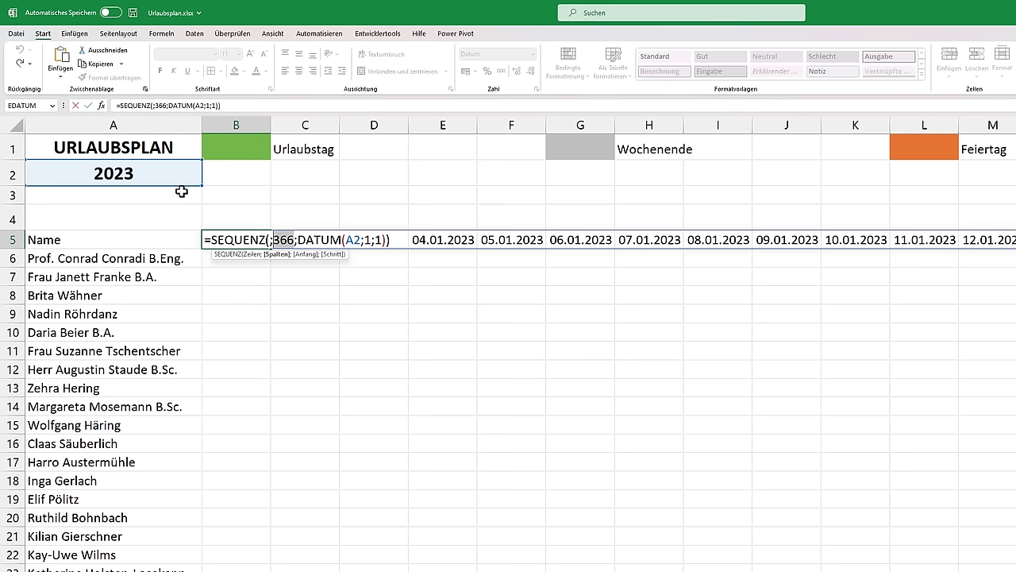
type("Datum(")
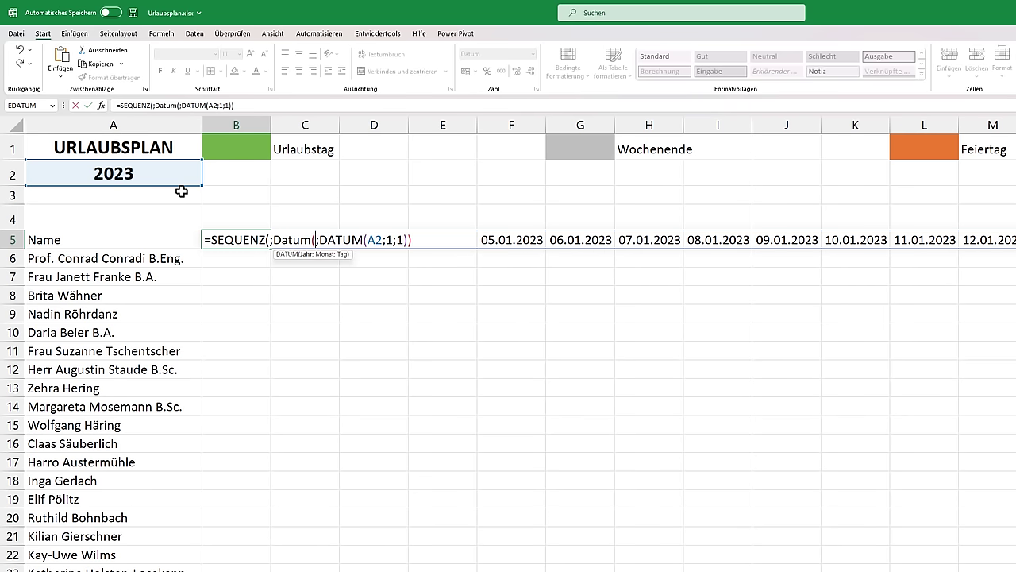
left_click(170, 174)
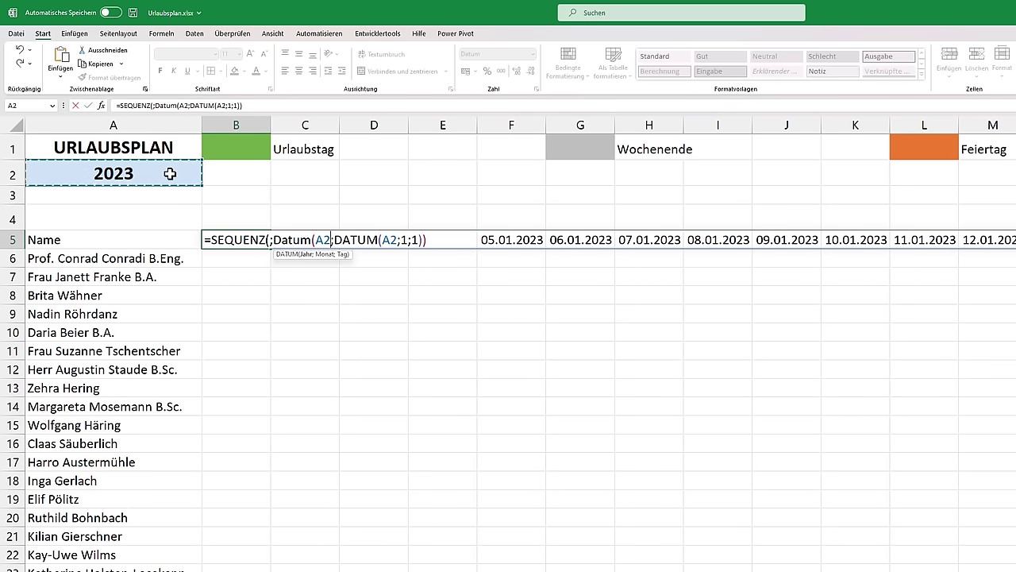
type(";12")
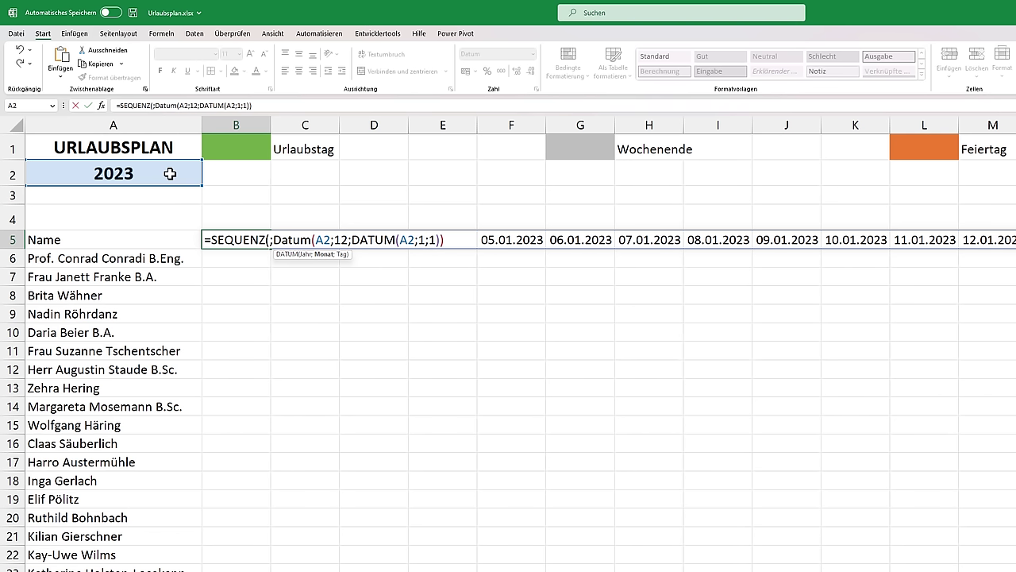
type(";")
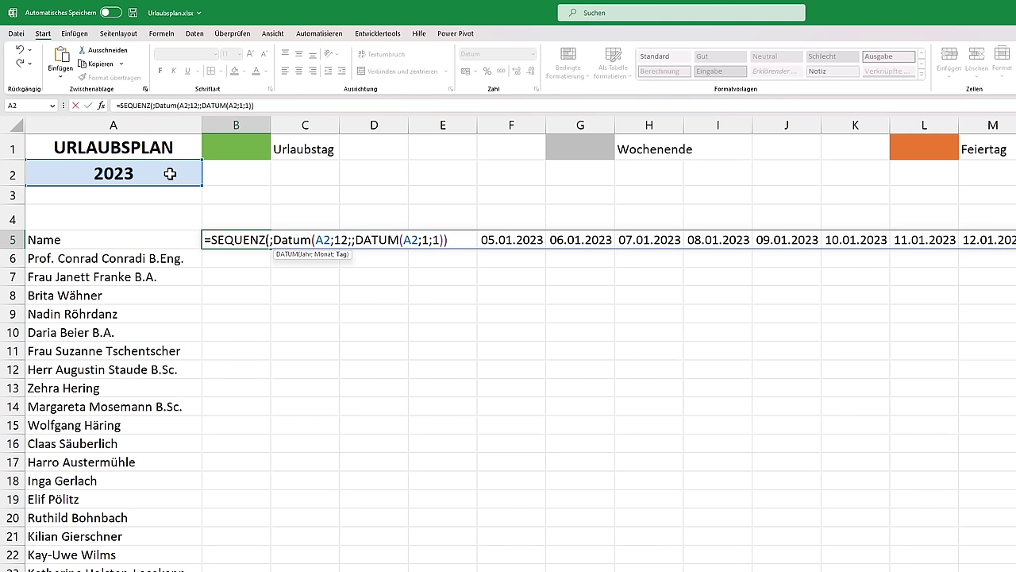
type("31")
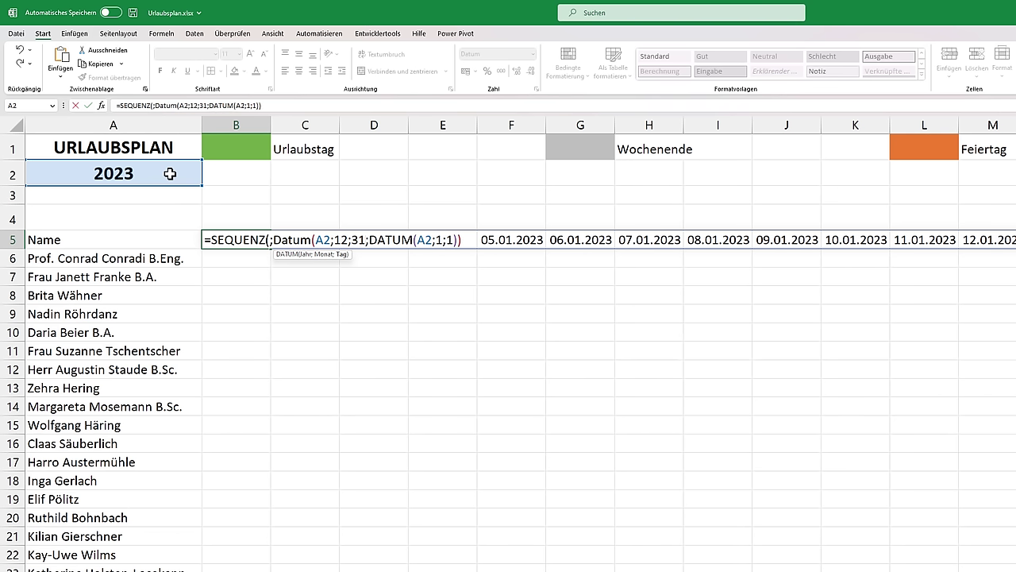
type(")-")
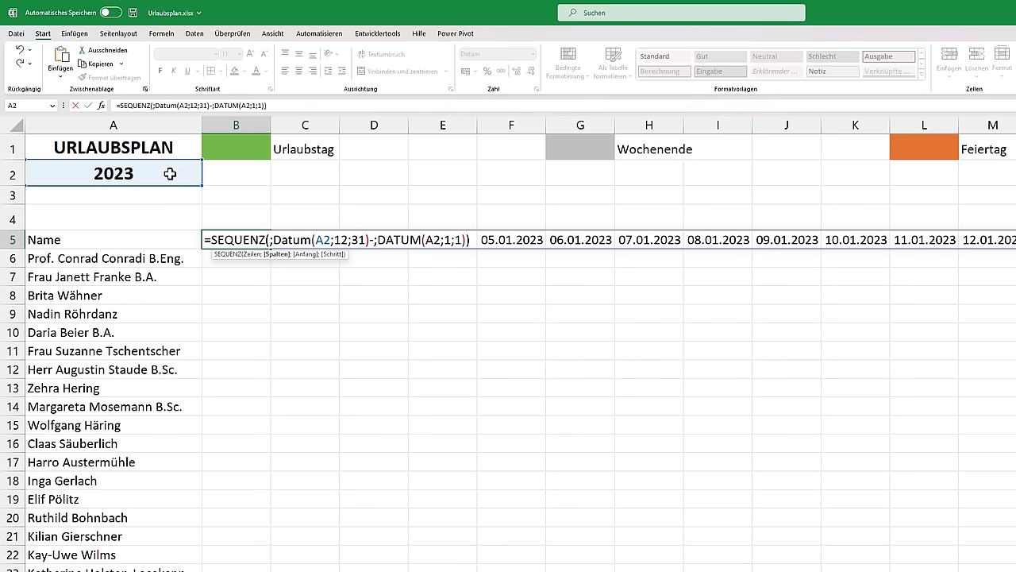
type("Datum")
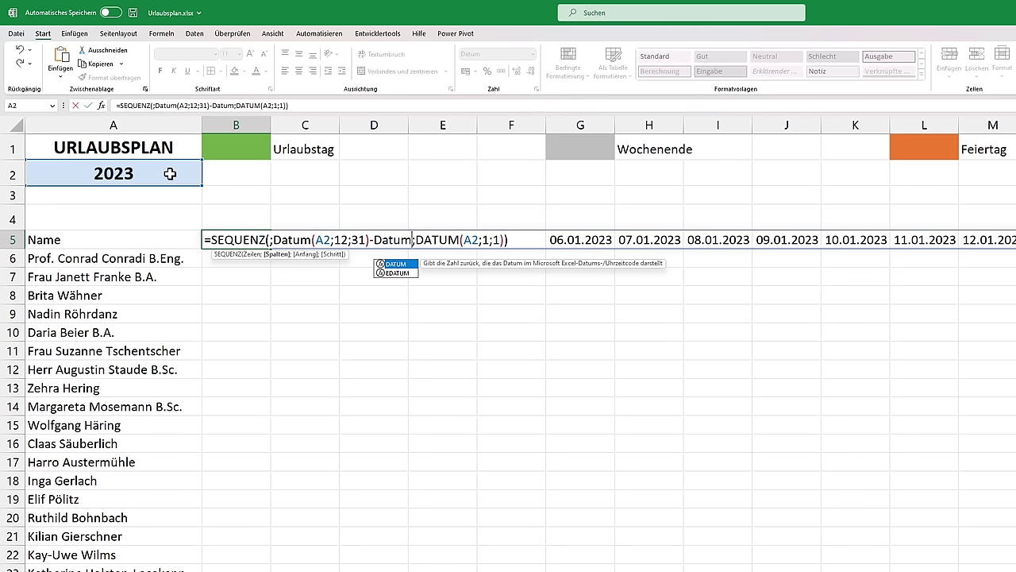
type("(")
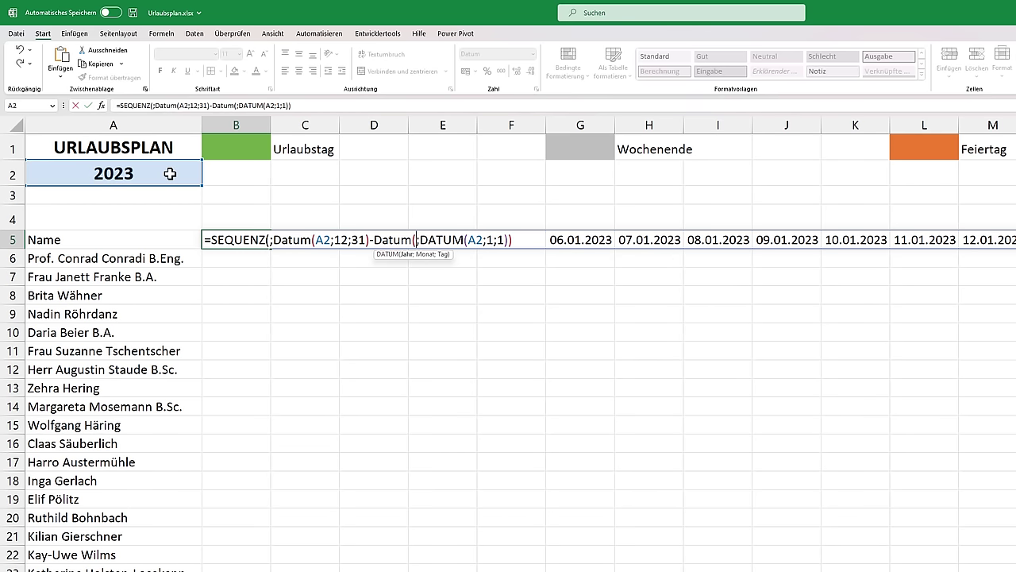
left_click(169, 174)
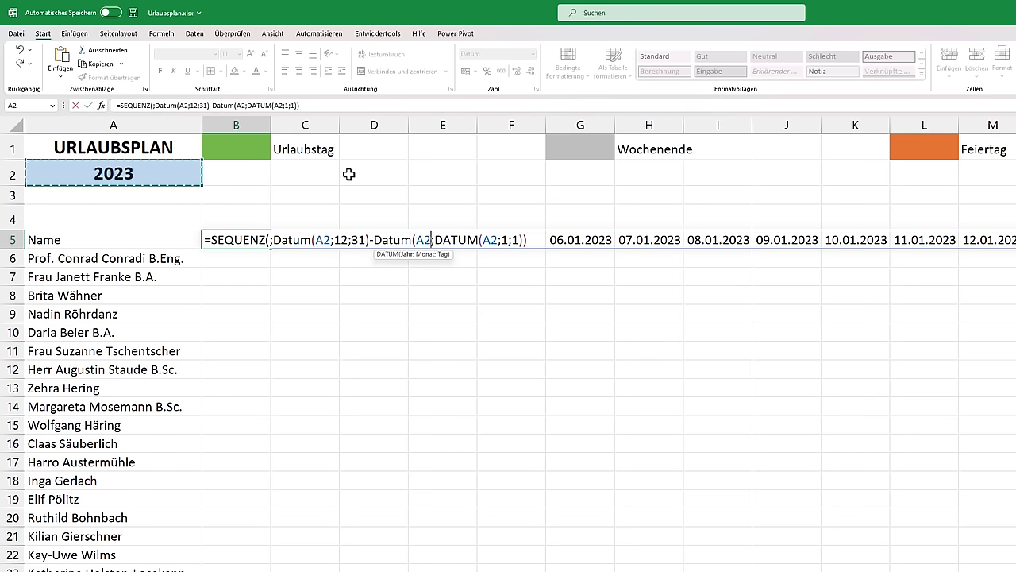
type(";")
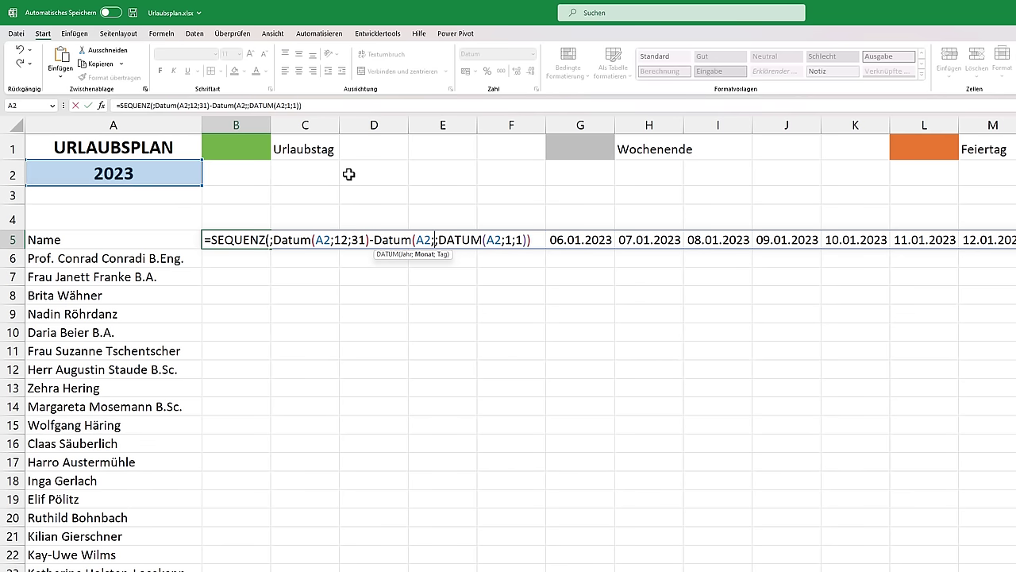
type("1;")
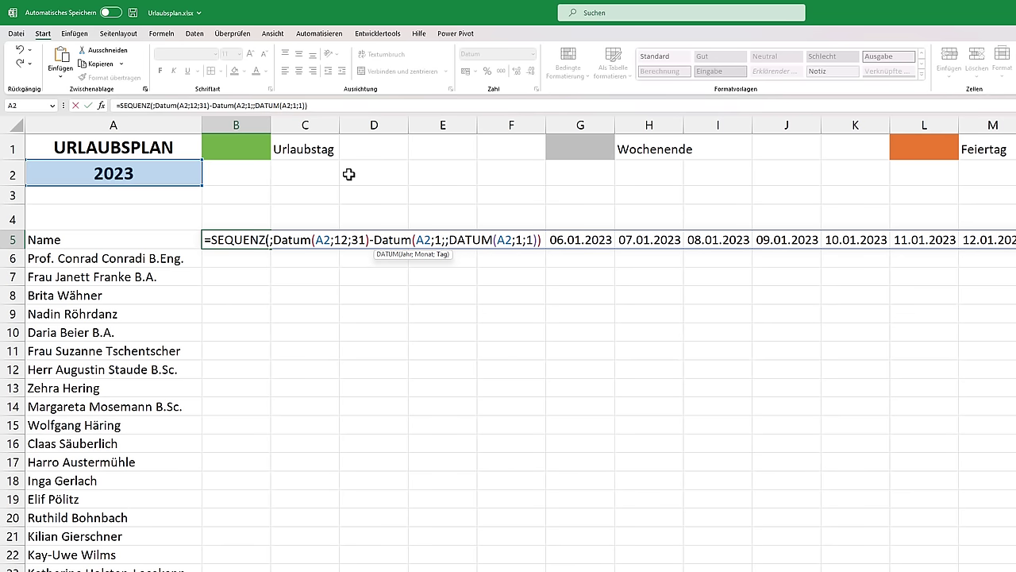
type("1")
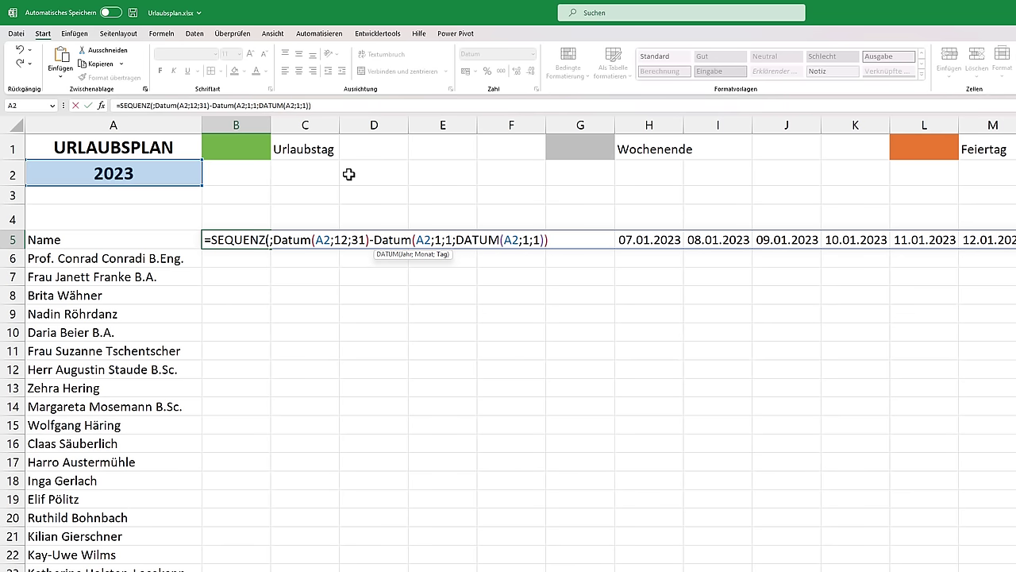
type(")+")
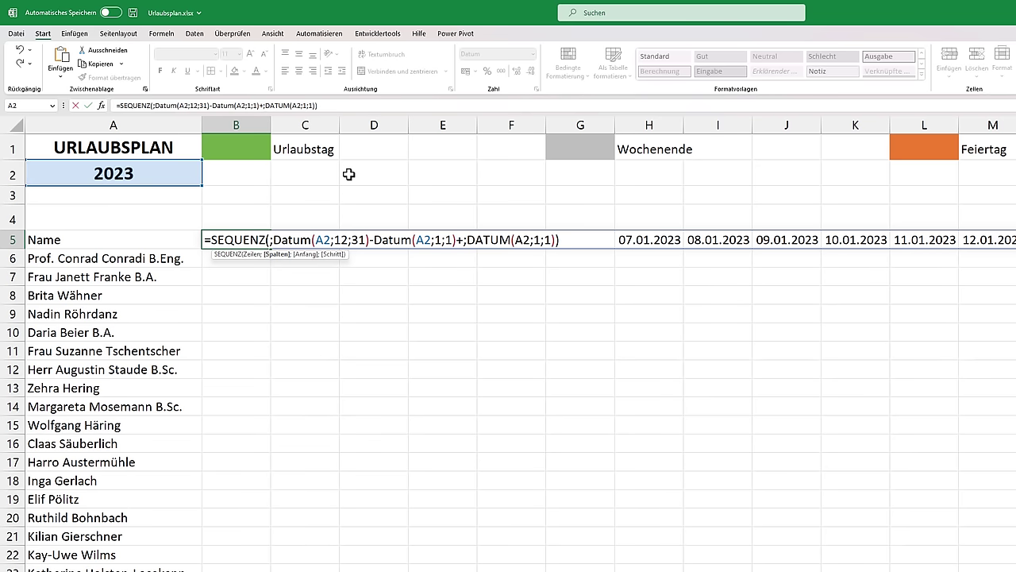
type("1")
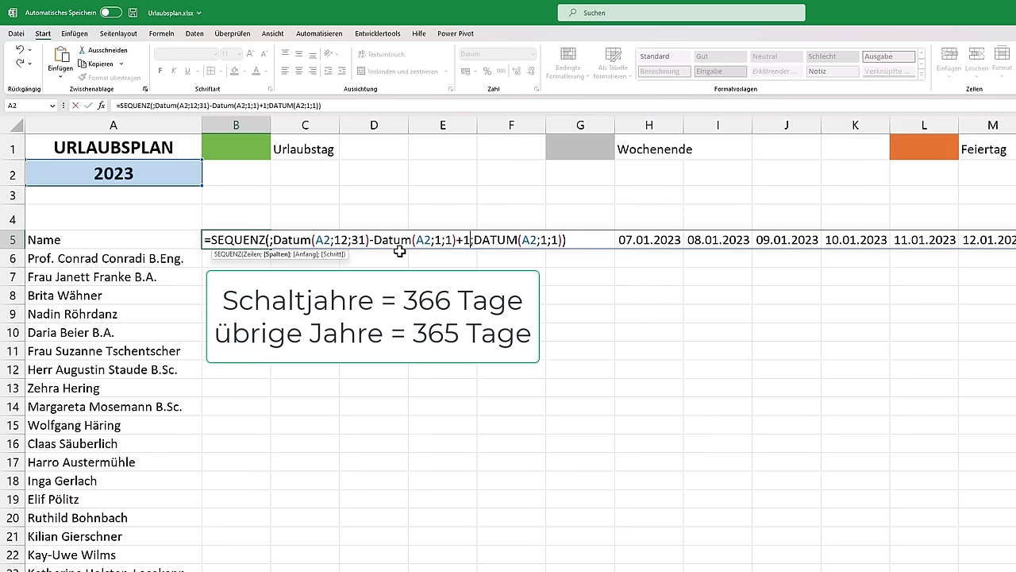
Commit the B5 formula, change all three A2 references to $A$2, and copy B5
key("Return")
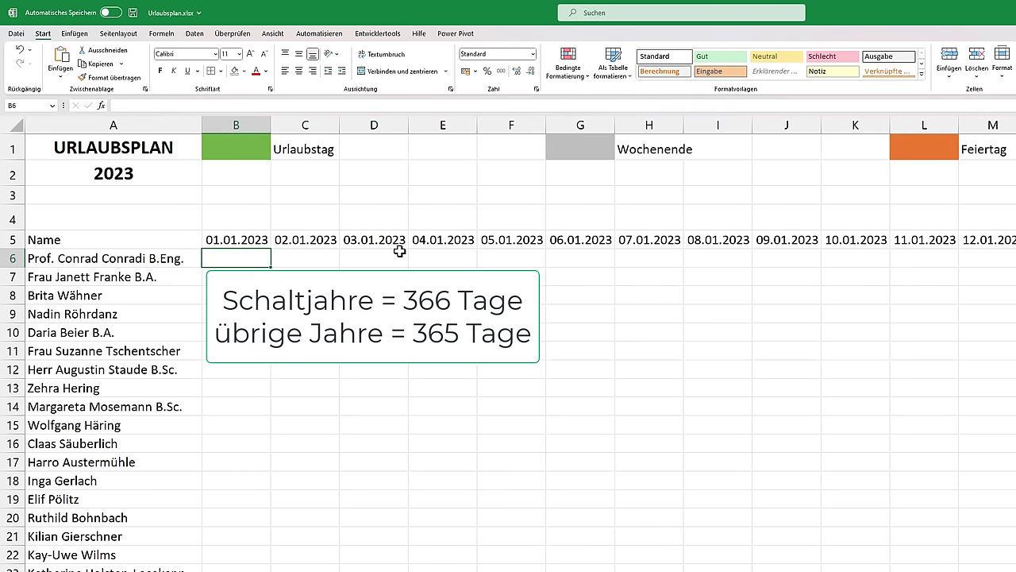
key("Up")
double_click(251, 242)
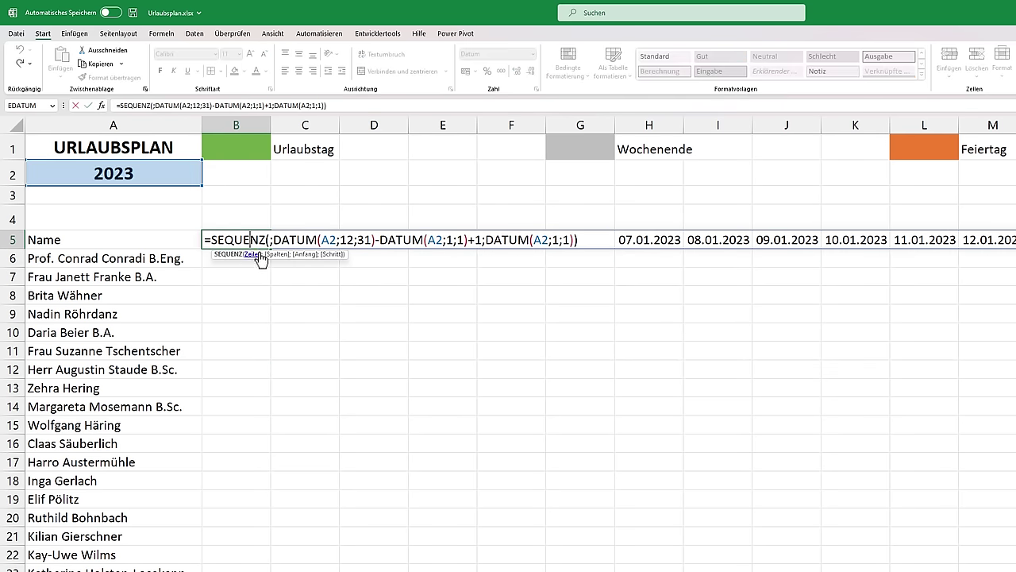
key("F4")
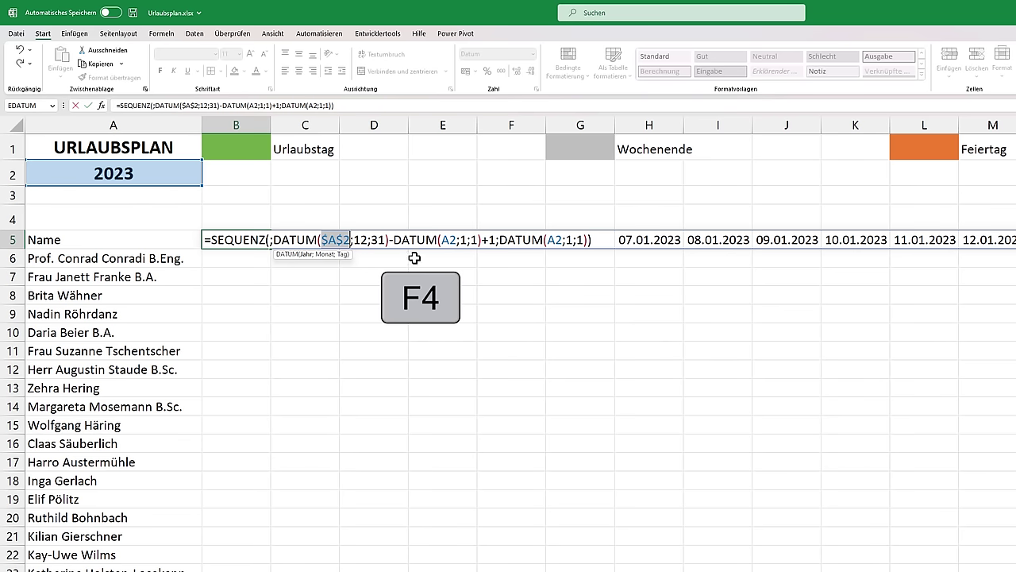
left_click(448, 239)
key("F4")
left_click(567, 242)
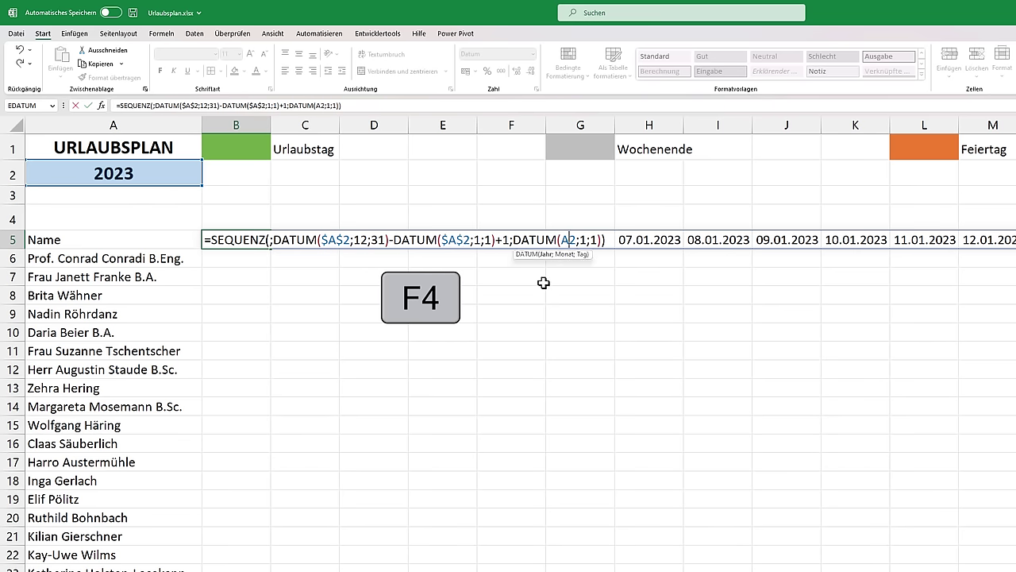
key("F4")
key("Return")
key("Up")
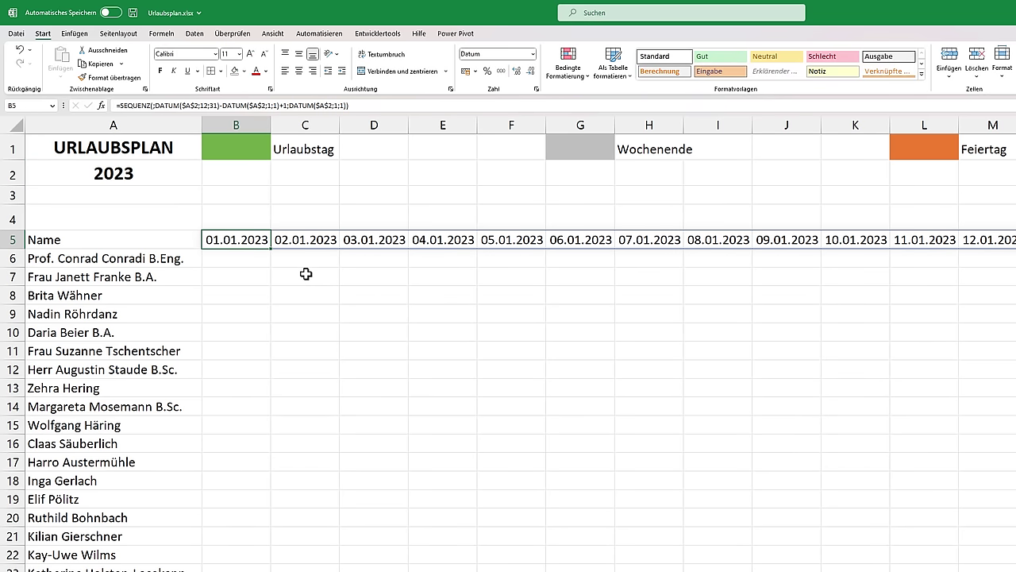
key("ctrl+c")
Paste the date formula into B4 and give rows 4 and 5 the Datum, lang format
key("Up")
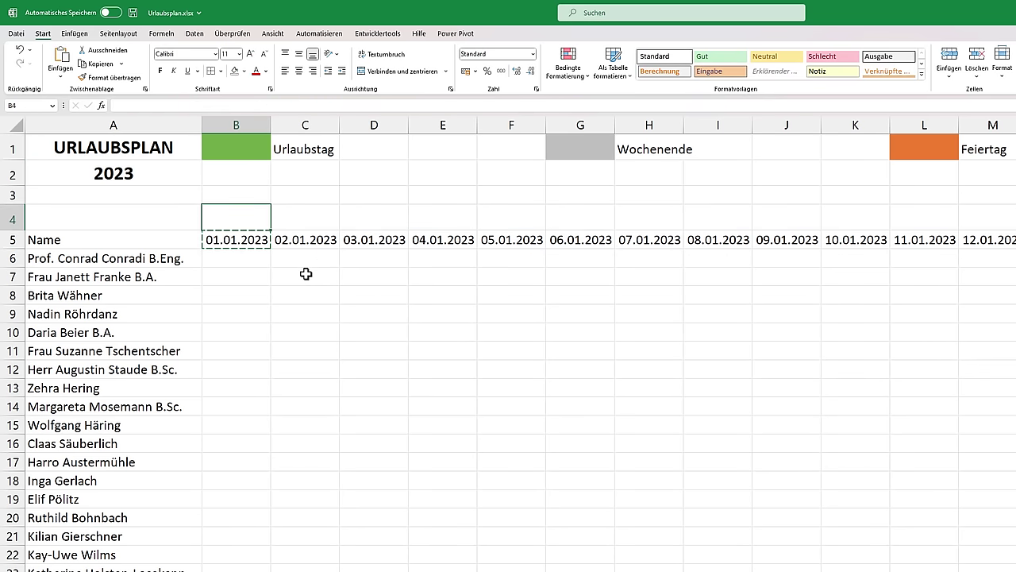
key("ctrl+v")
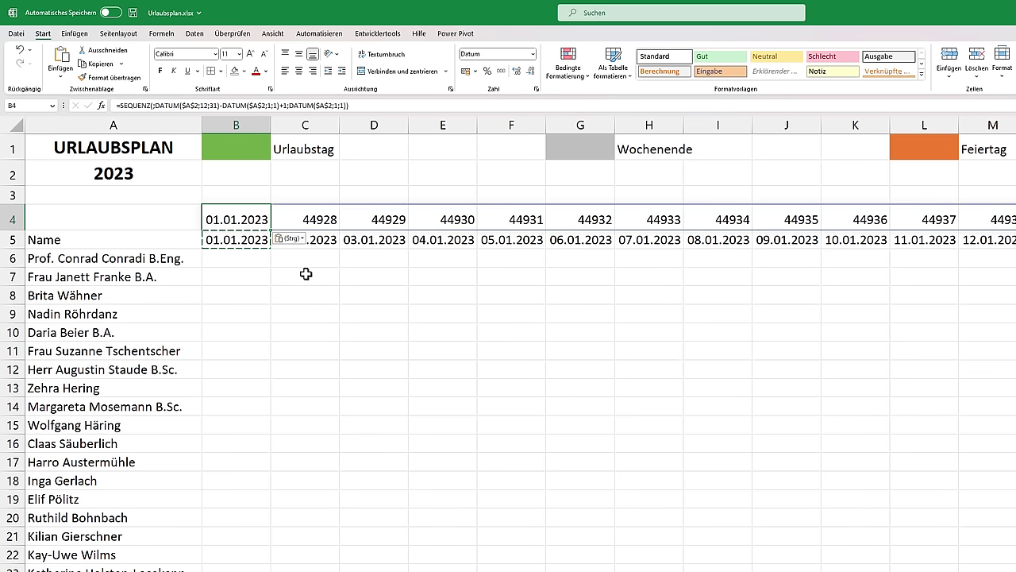
key("shift+Down")
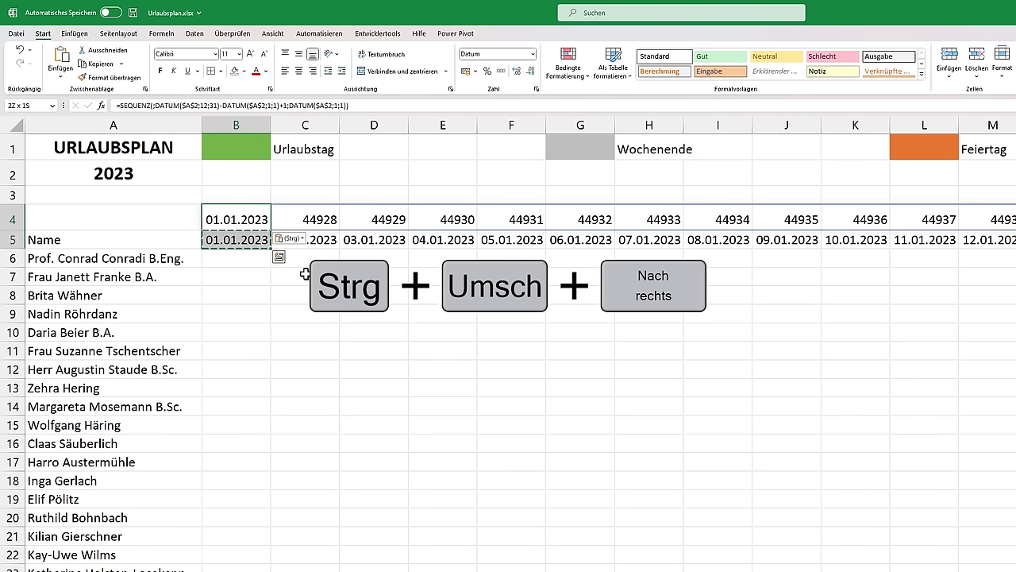
key("ctrl+shift+Right")
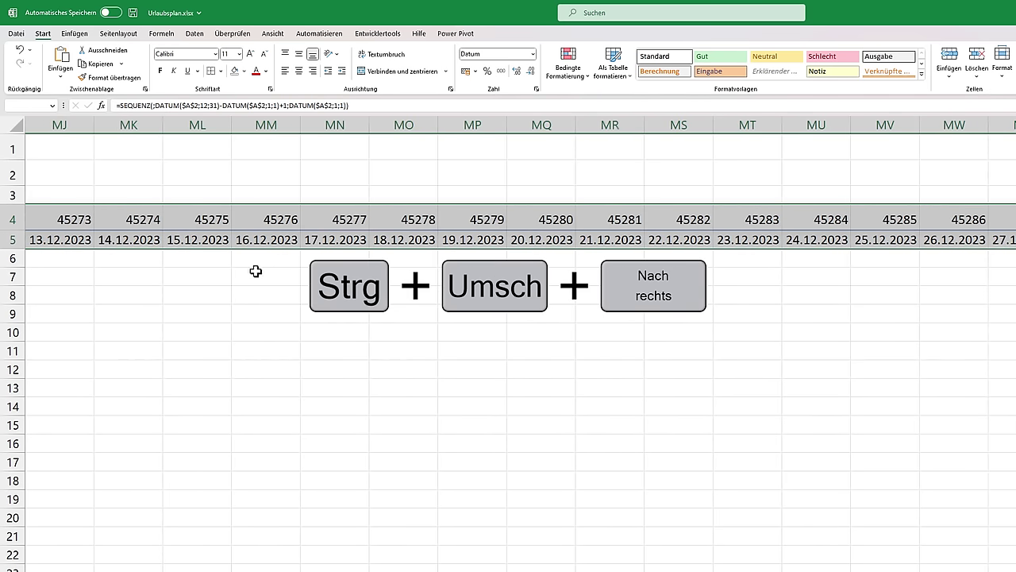
left_click(532, 55)
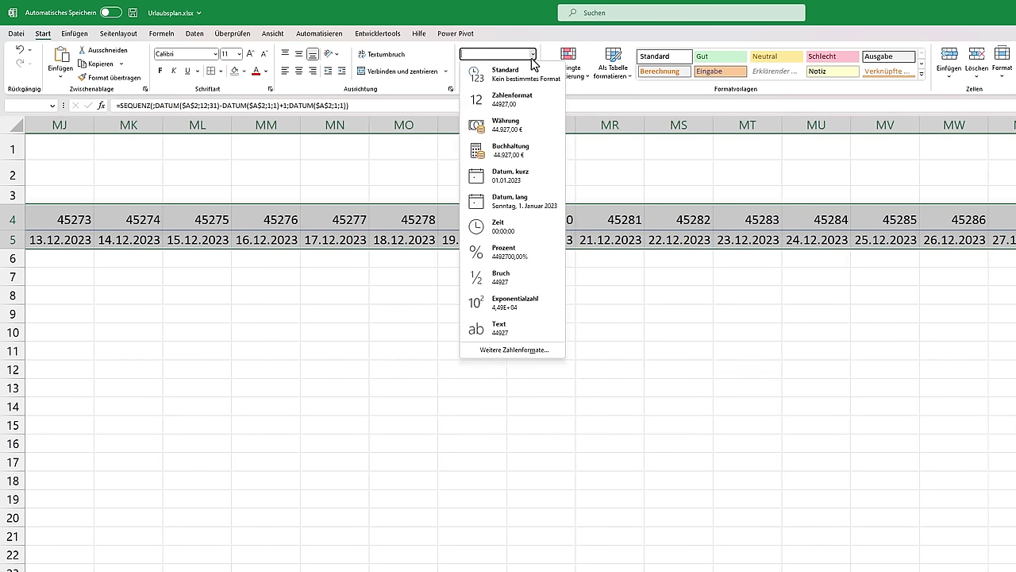
left_click(515, 175)
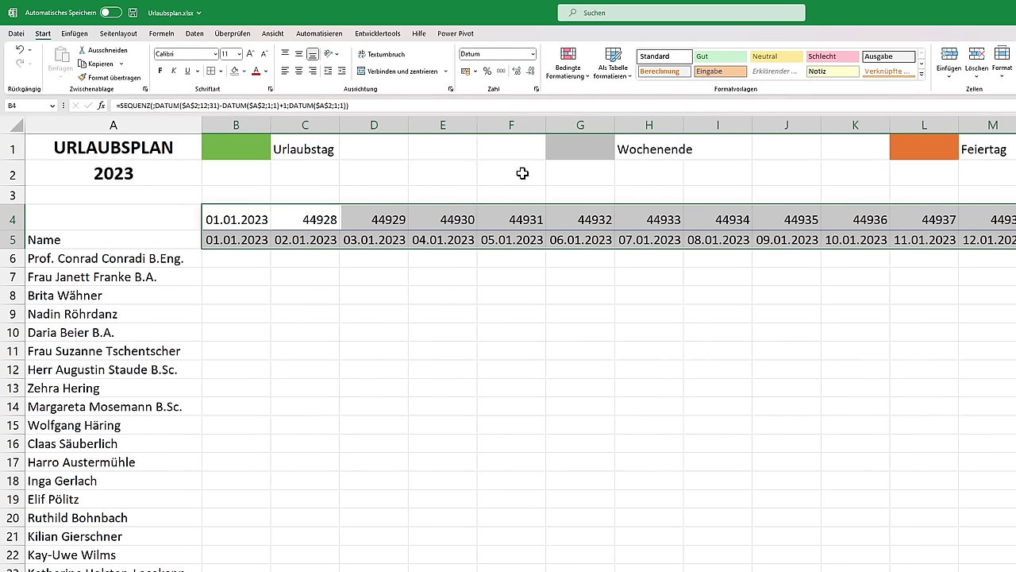
left_click(532, 55)
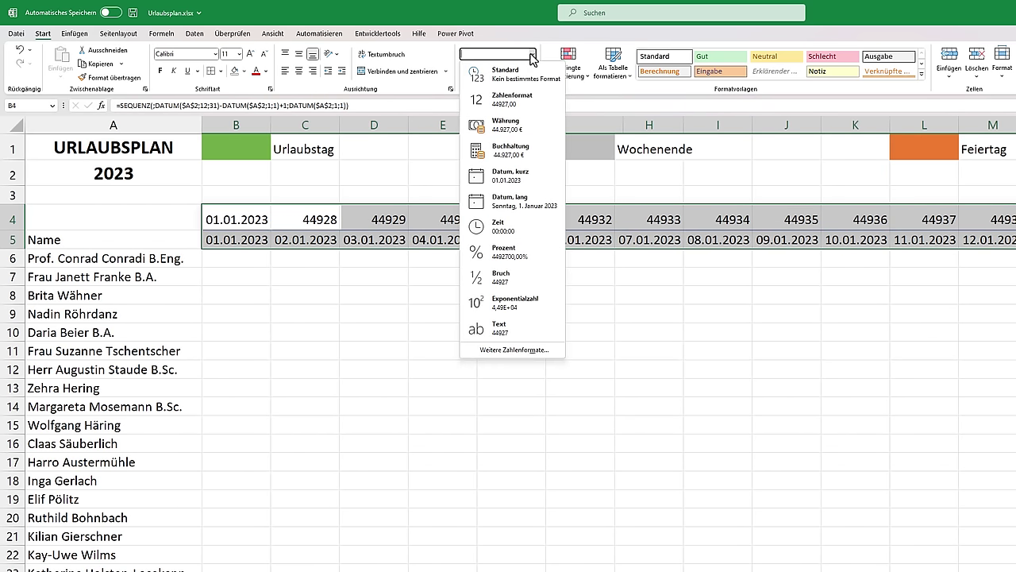
left_click(508, 201)
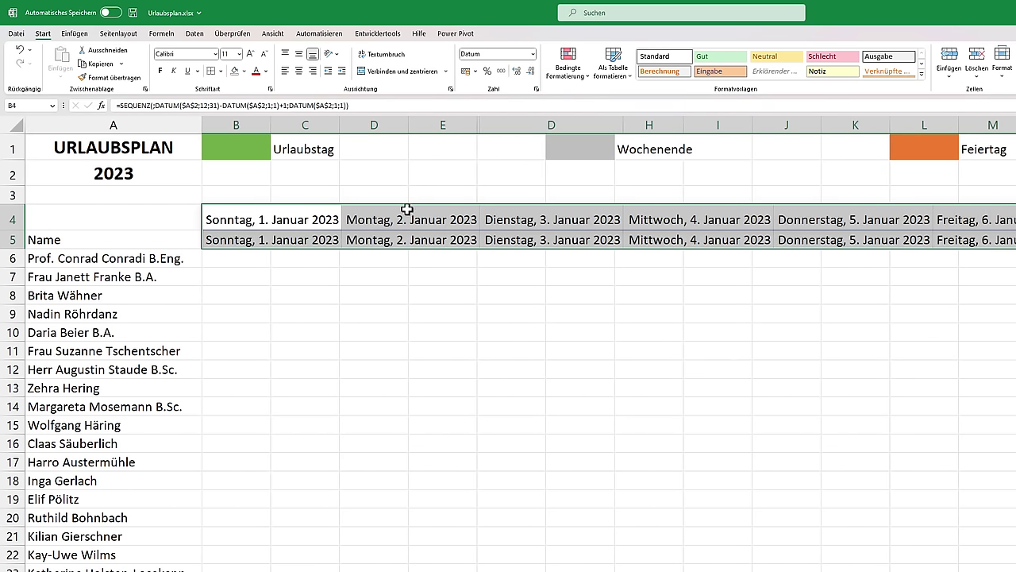
left_click(236, 240)
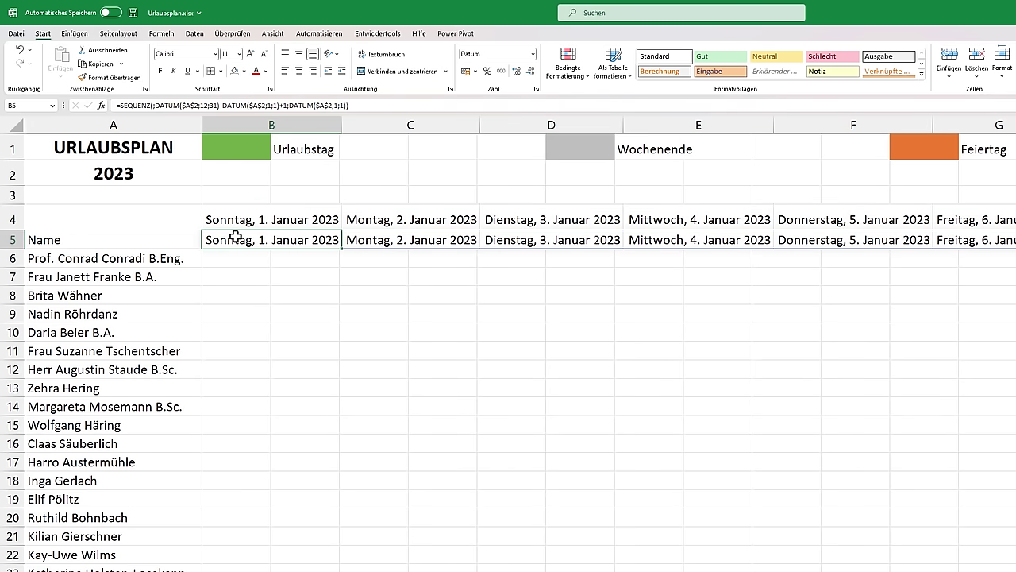
key("ctrl+shift+Right")
Give the row 5 dates the custom number format [$-de-DE]TTT to show weekday abbreviations
right_click(264, 243)
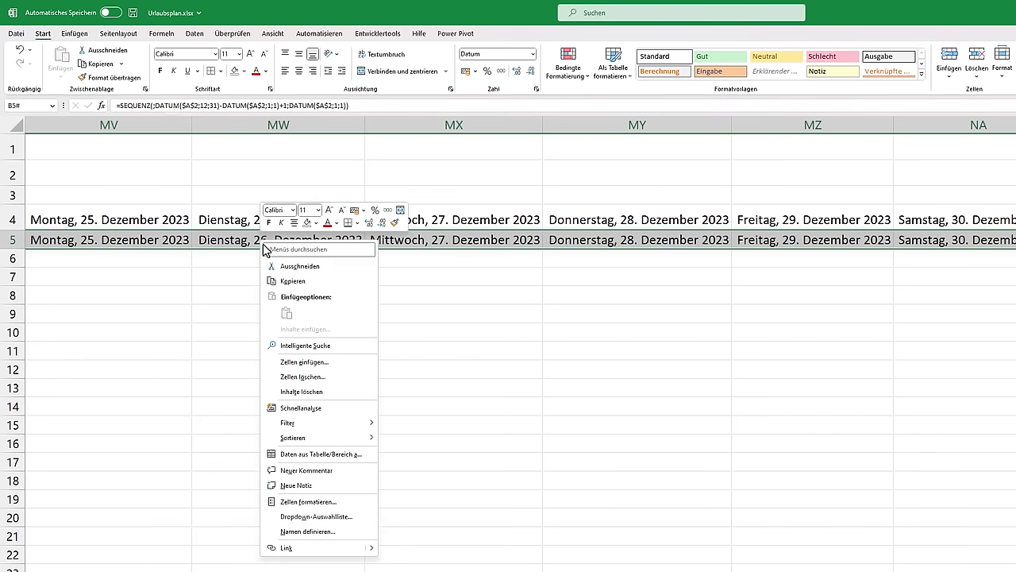
left_click(308, 502)
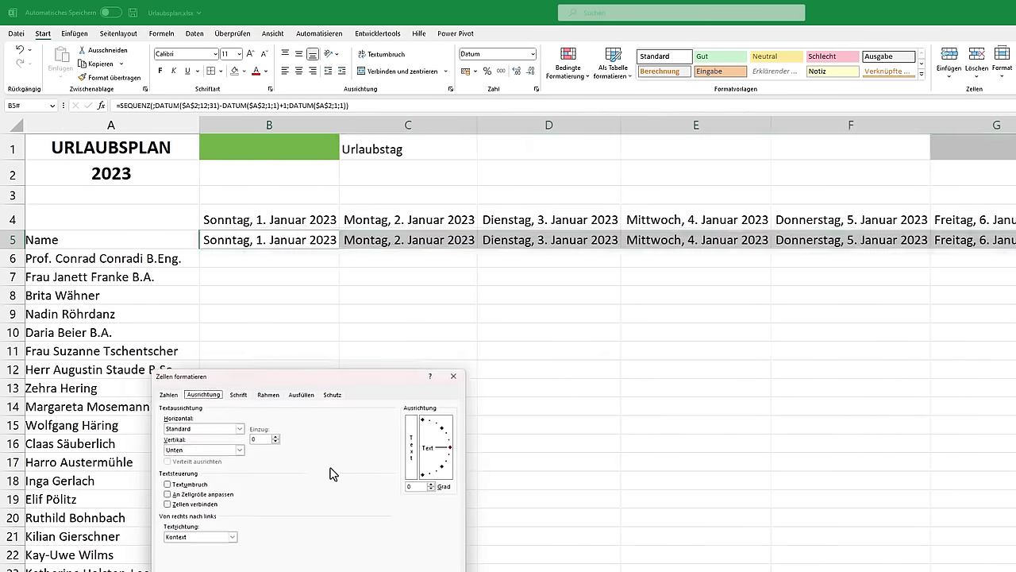
left_click(166, 394)
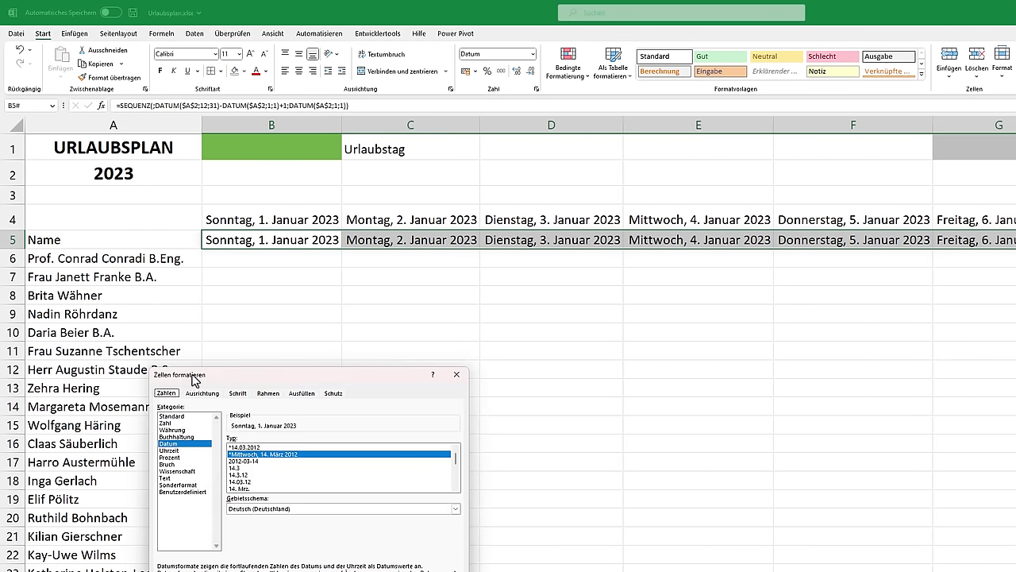
left_click_drag(192, 380, 329, 270)
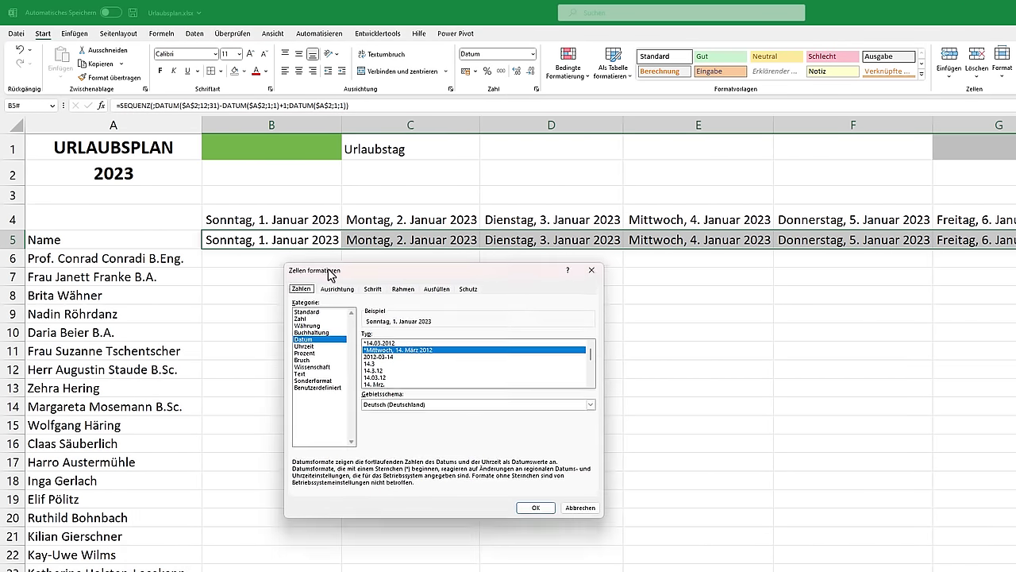
left_click(316, 382)
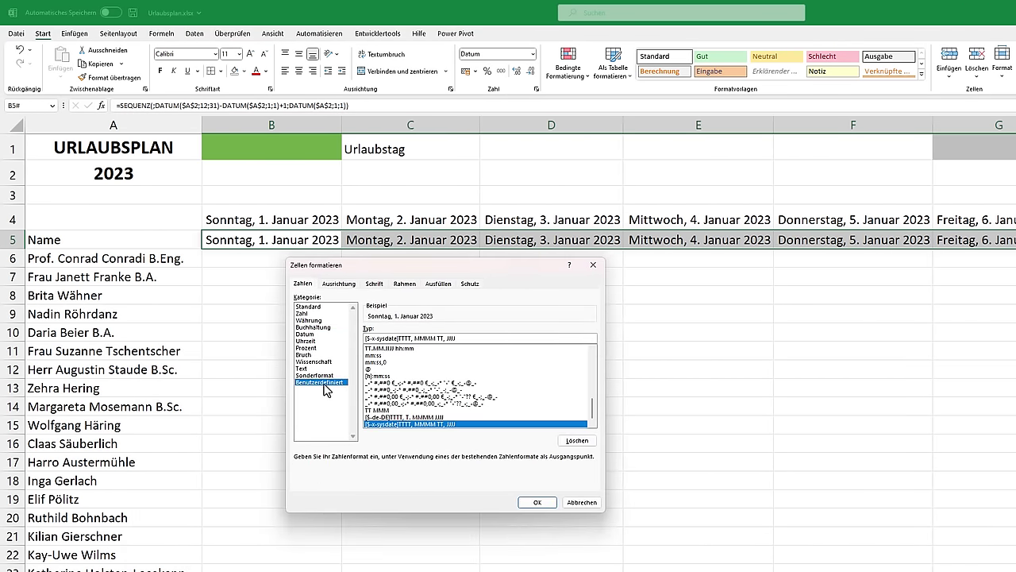
left_click(407, 417)
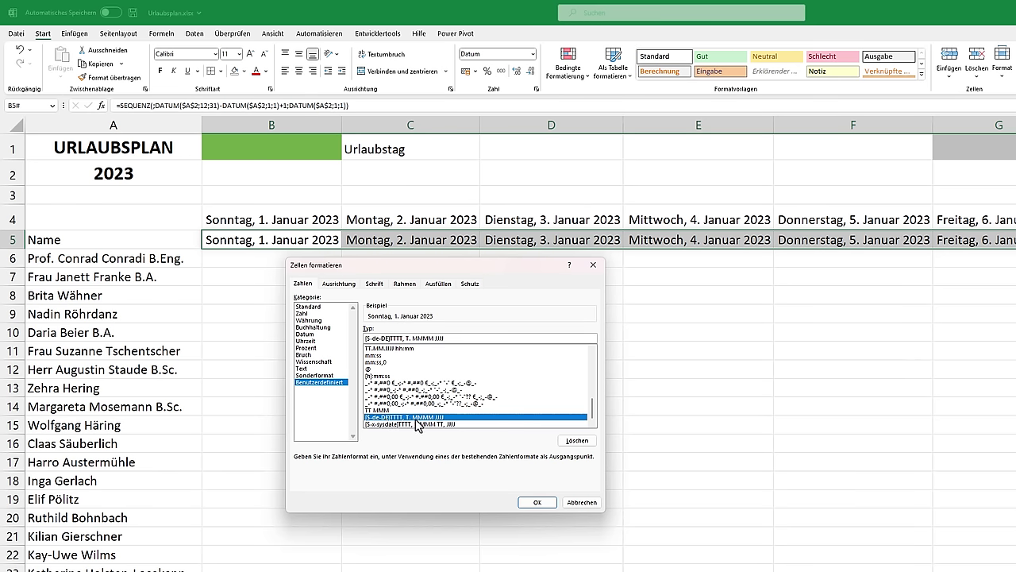
left_click(408, 338)
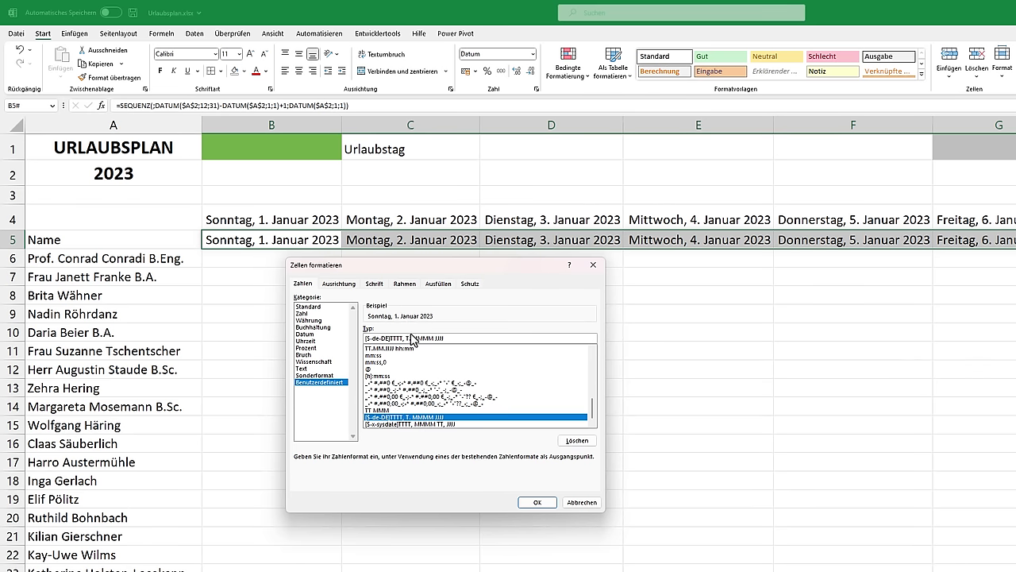
left_click_drag(406, 338, 459, 339)
key("BackSpace")
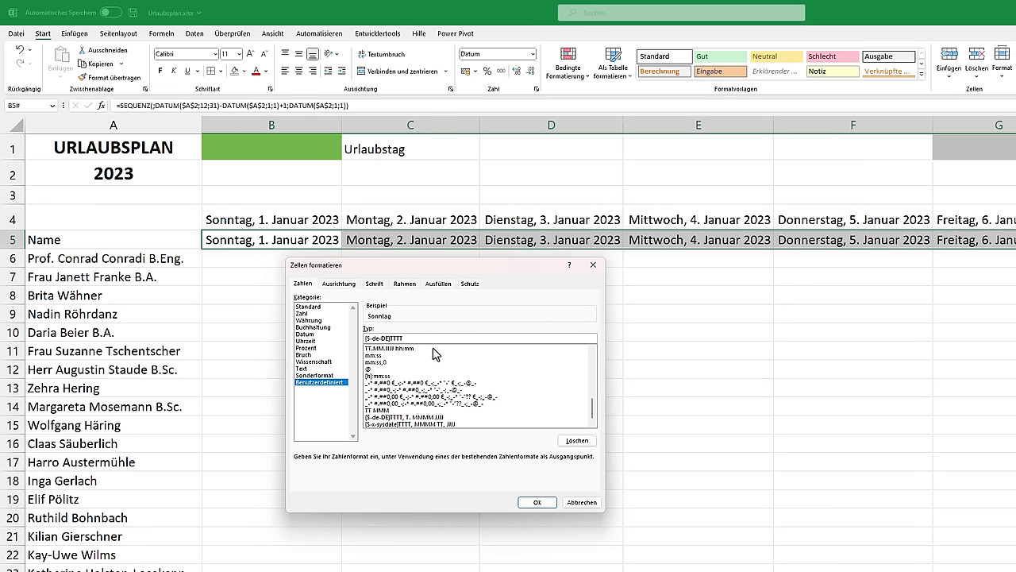
key("BackSpace")
left_click(531, 503)
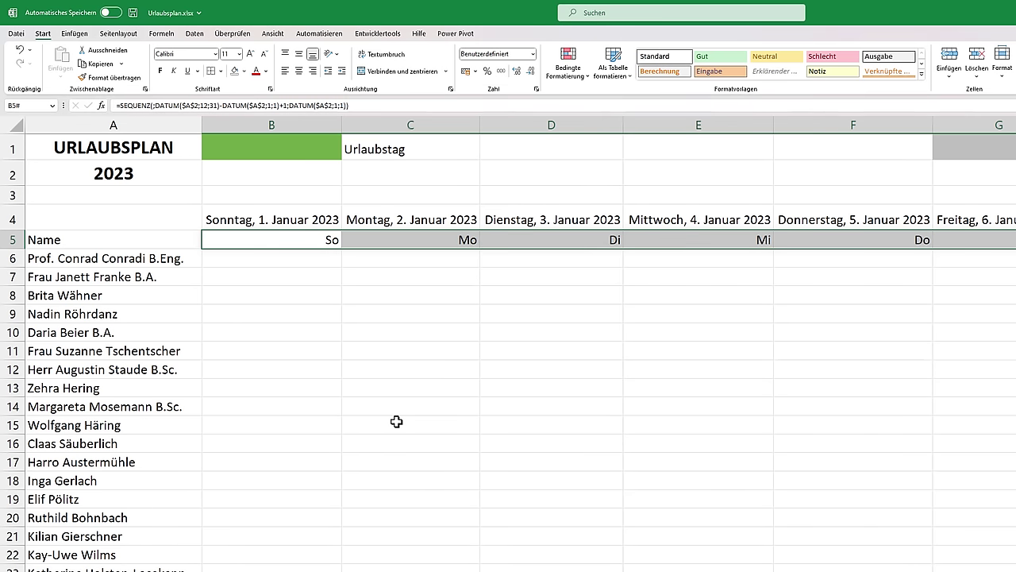
Check the weekday names shown in B5 through E5
left_click(336, 241)
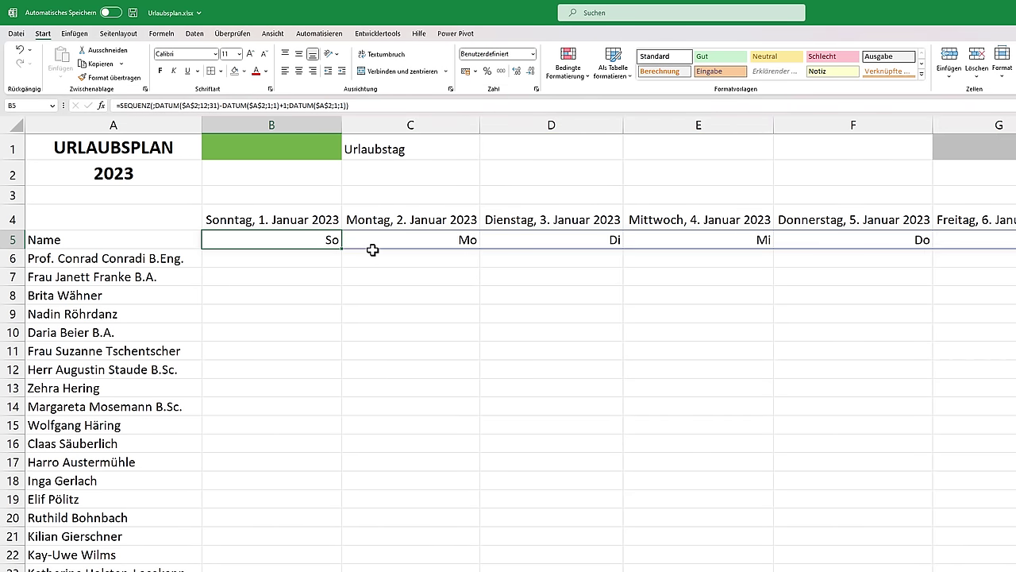
left_click(381, 238)
left_click(544, 243)
left_click(640, 242)
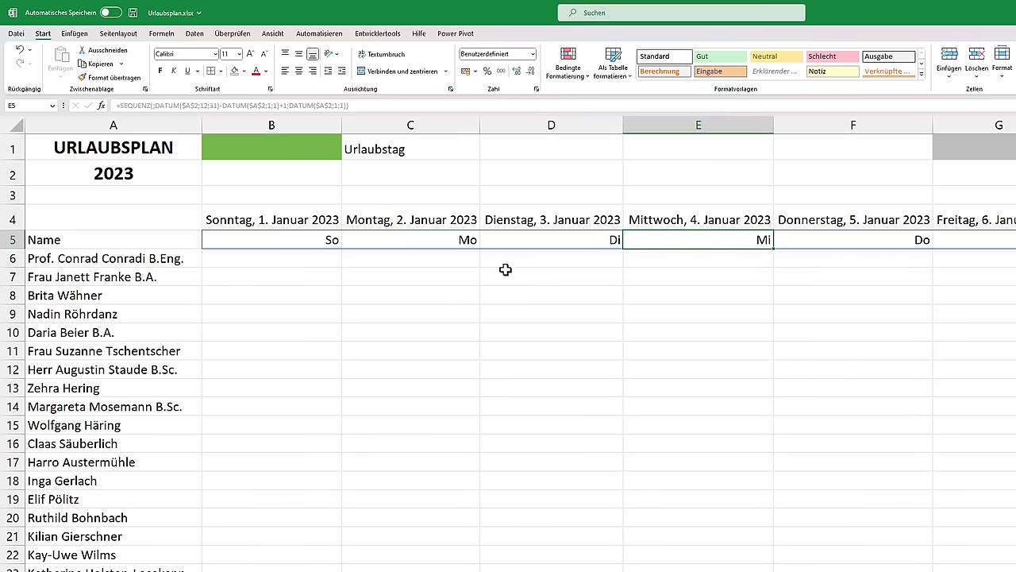
left_click(287, 220)
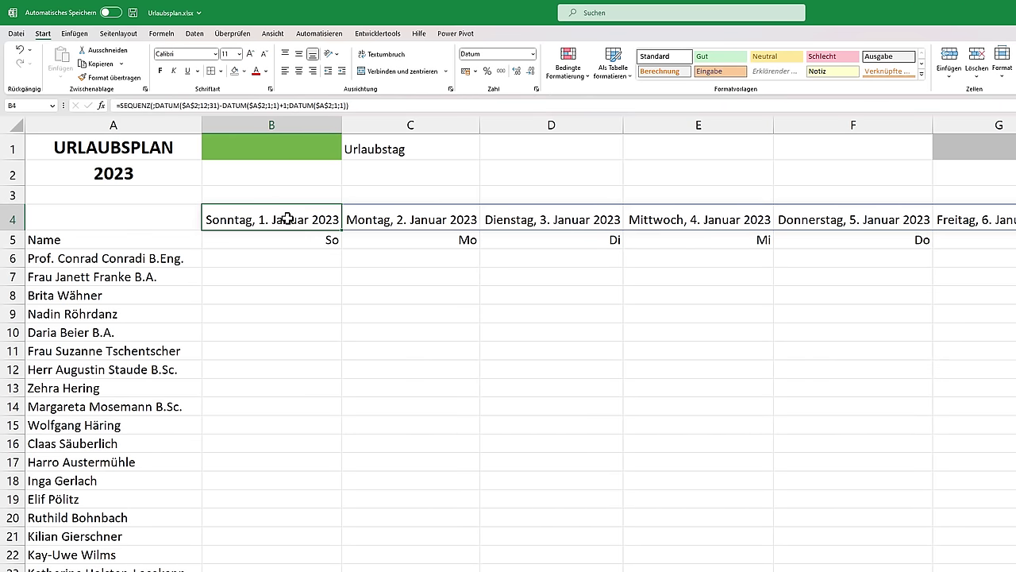
Apply the custom format T. MMM to the row 4 dates so they read 1. Jan, 2. Jan
key("ctrl+shift+Right")
right_click(287, 220)
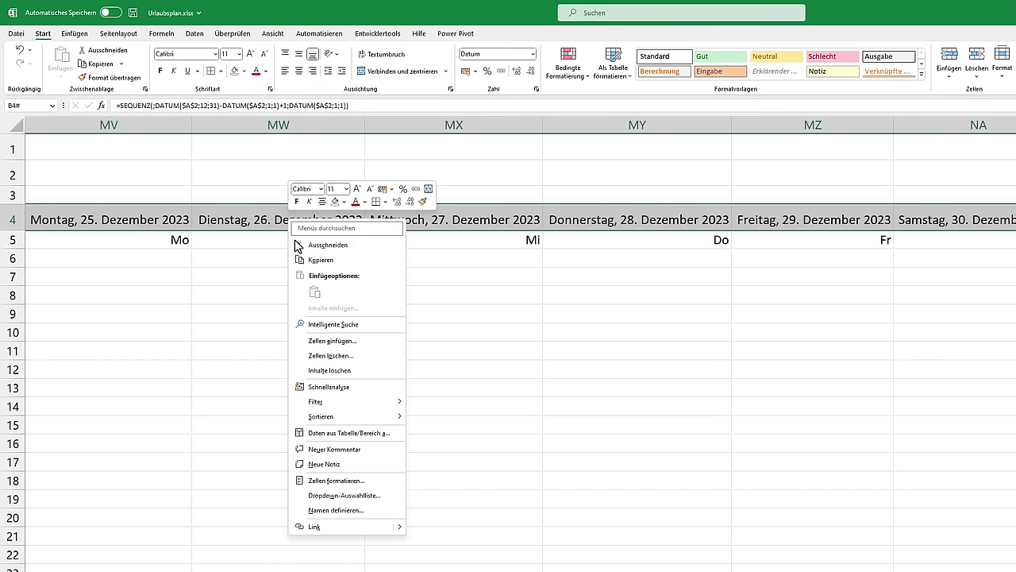
left_click(335, 481)
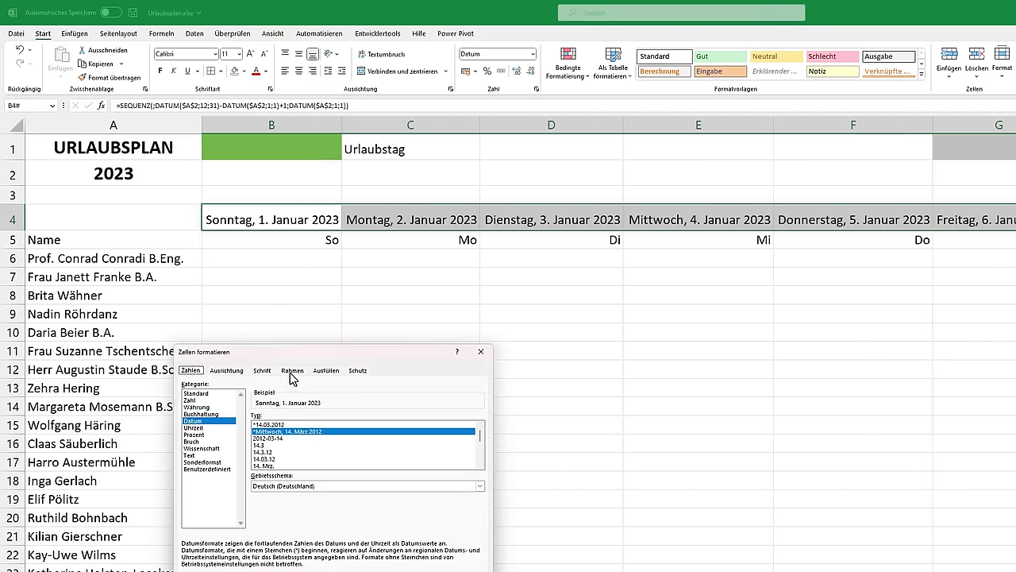
left_click_drag(270, 353, 347, 262)
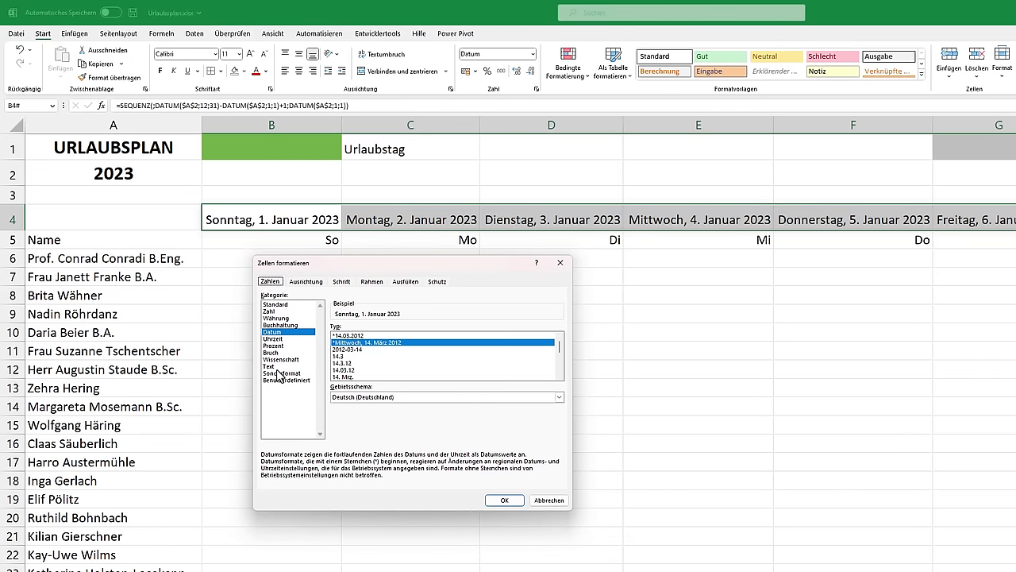
left_click(282, 380)
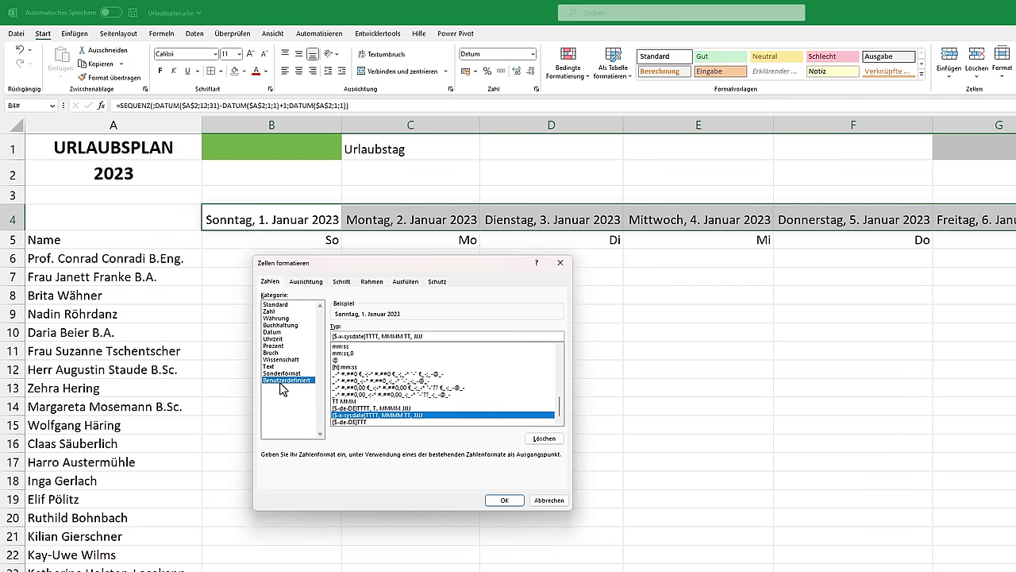
left_click(379, 408)
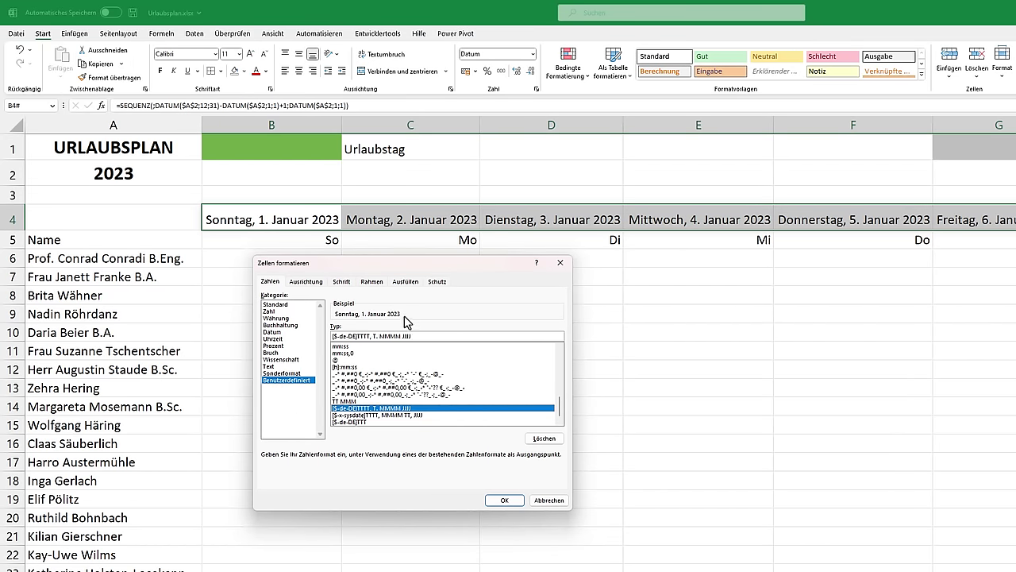
left_click(371, 337)
left_click_drag(364, 336, 331, 337)
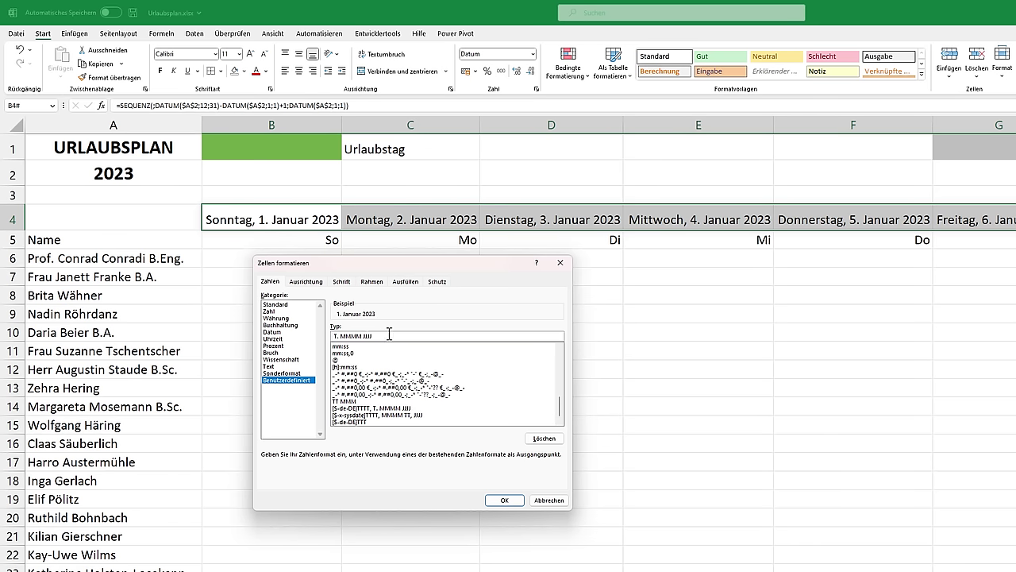
key("BackSpace")
key("BackSpace")
key("BackSpace")
key("Home")
left_click(502, 501)
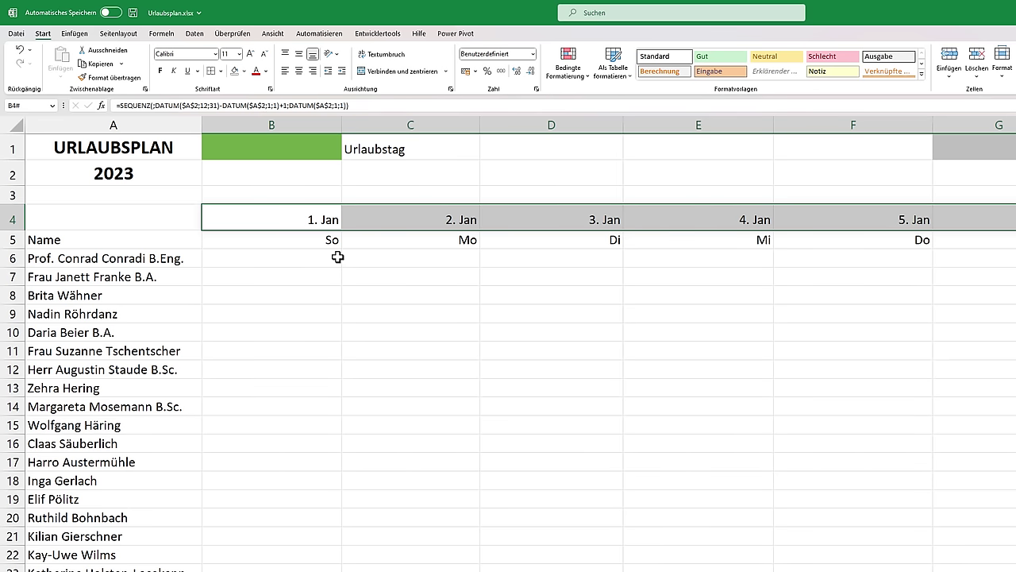
Rotate the B4 spilled date headers to run vertically upward
left_click(322, 215)
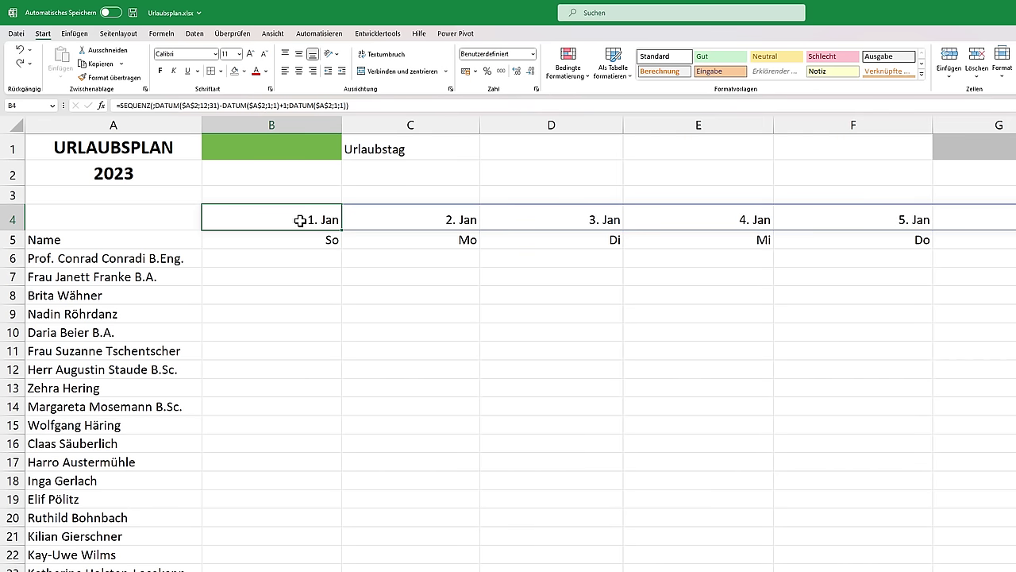
key("ctrl+shift+Right")
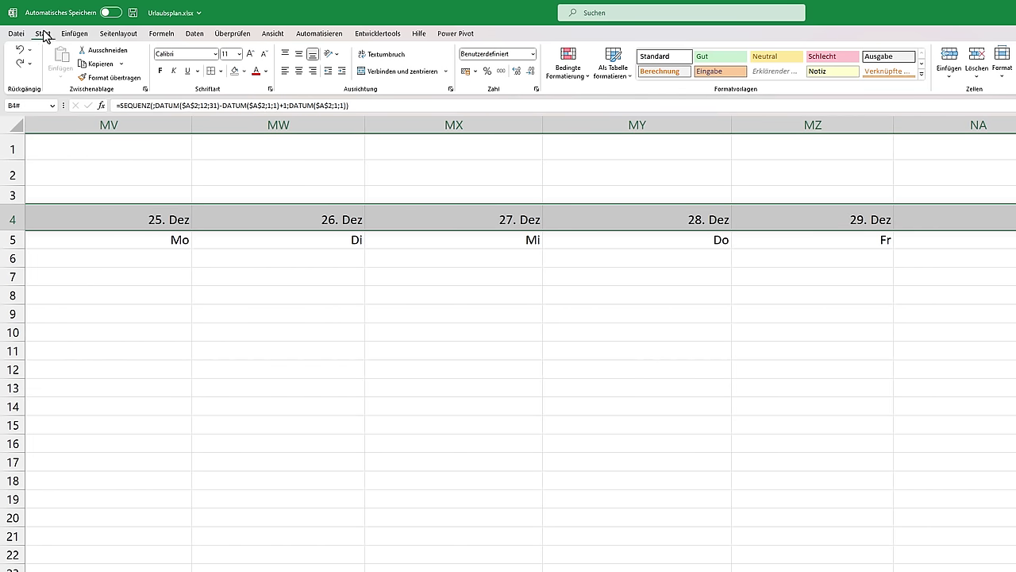
left_click(326, 55)
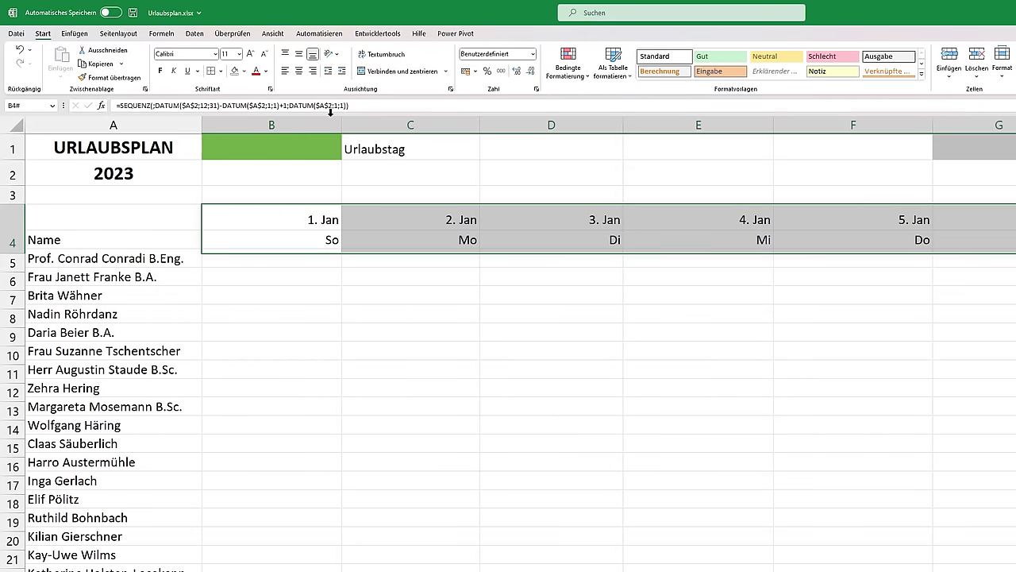
left_click(329, 210)
left_click(307, 282)
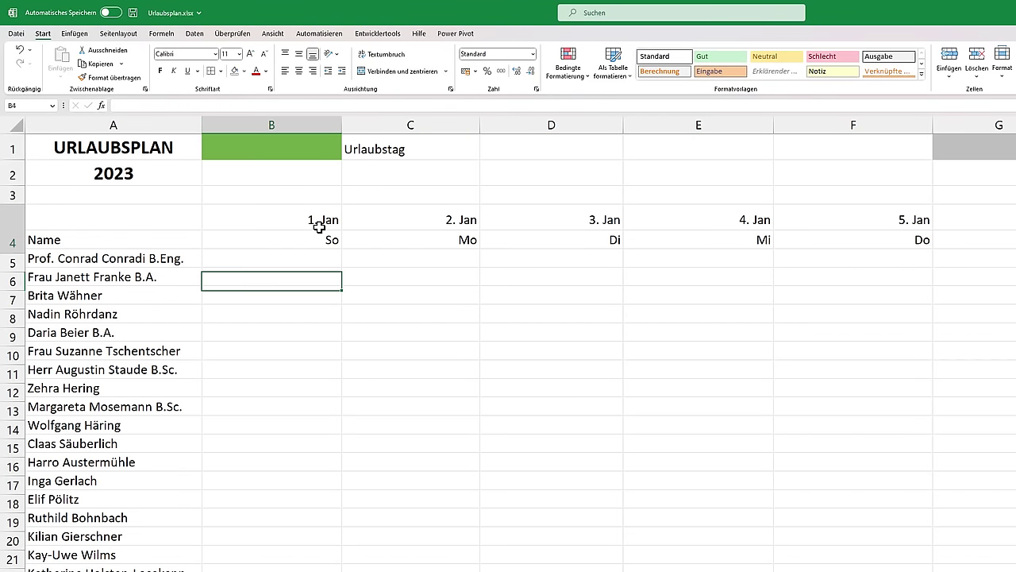
double_click(318, 223)
key("Return")
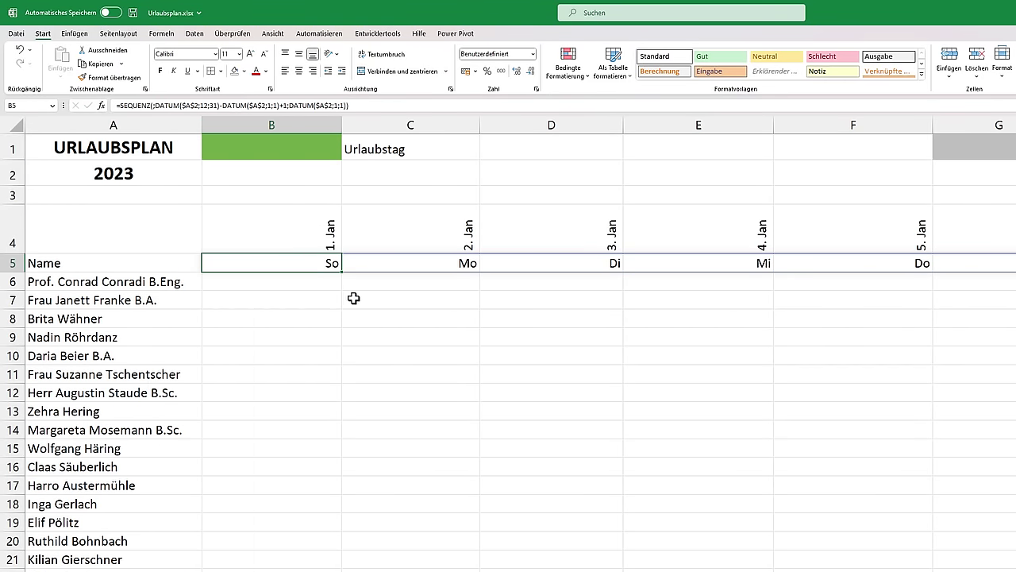
left_click(353, 298)
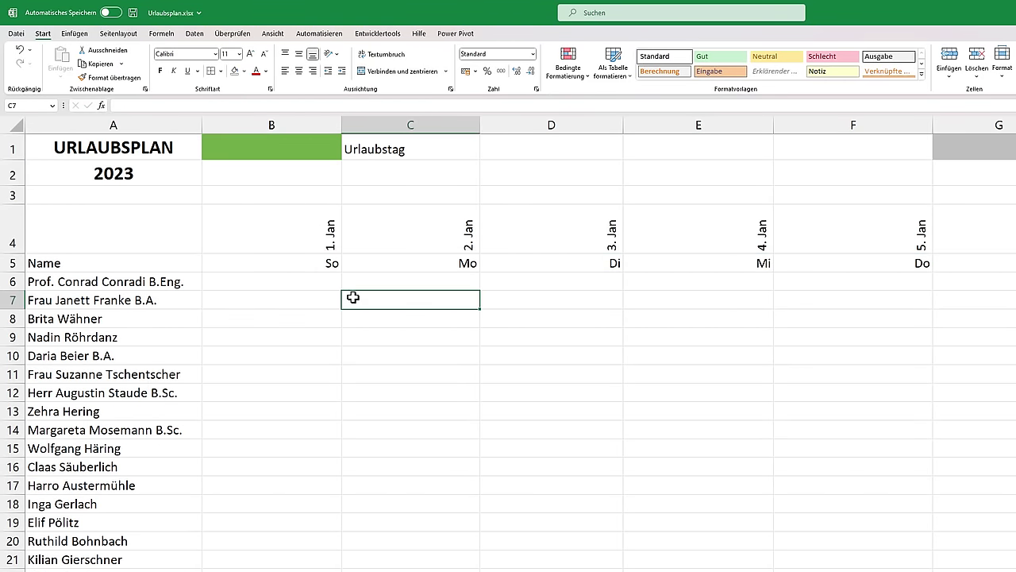
left_click(299, 230)
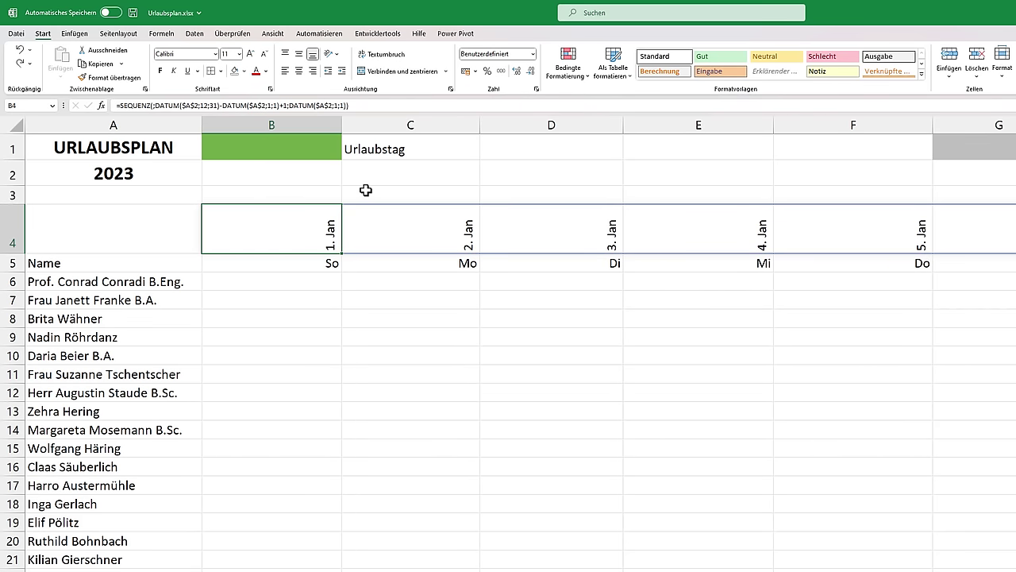
Narrow date columns B through NB and autofit column A to its longest entry
key("ctrl+Right")
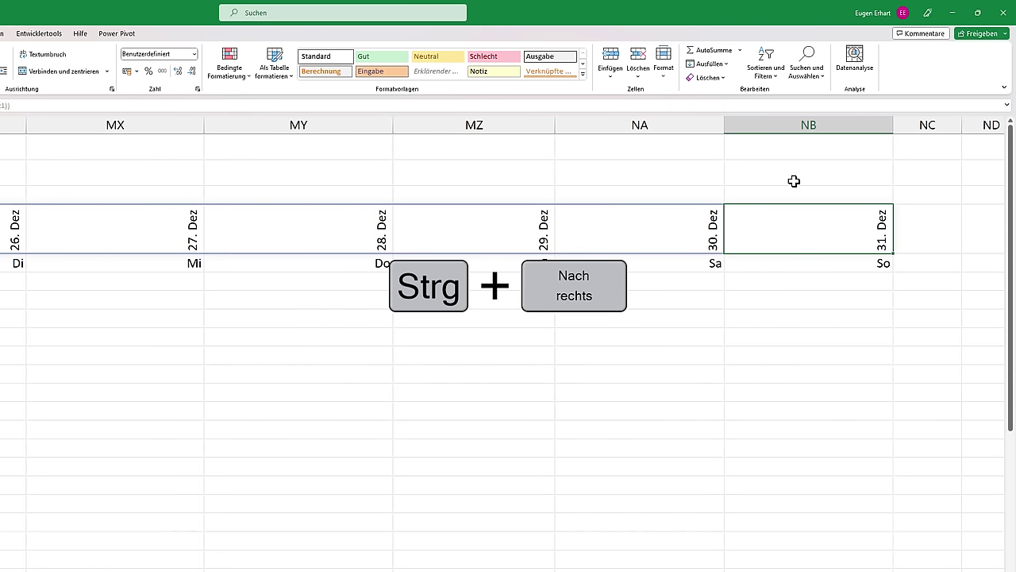
left_click(803, 121)
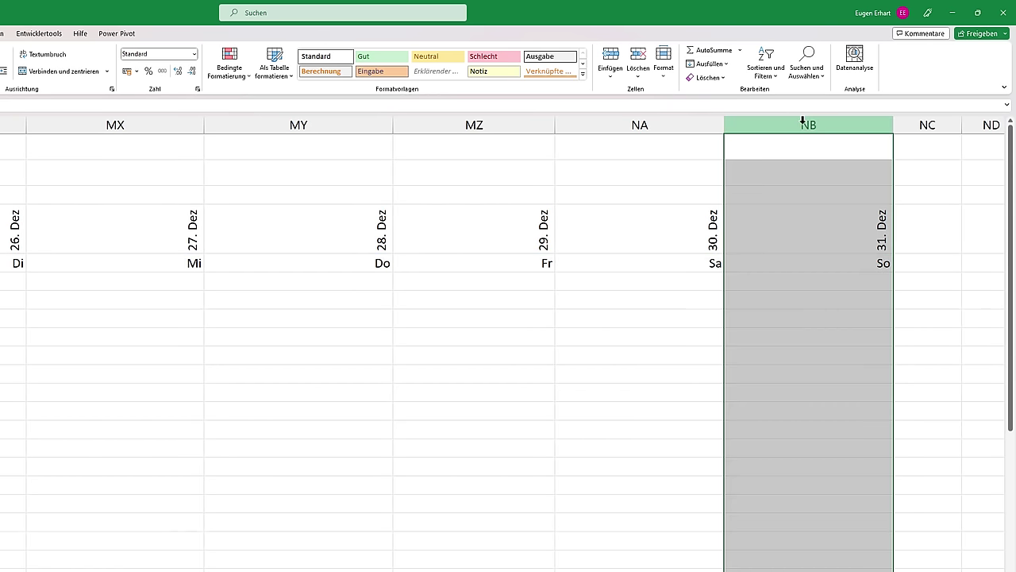
key("ctrl+shift+Left")
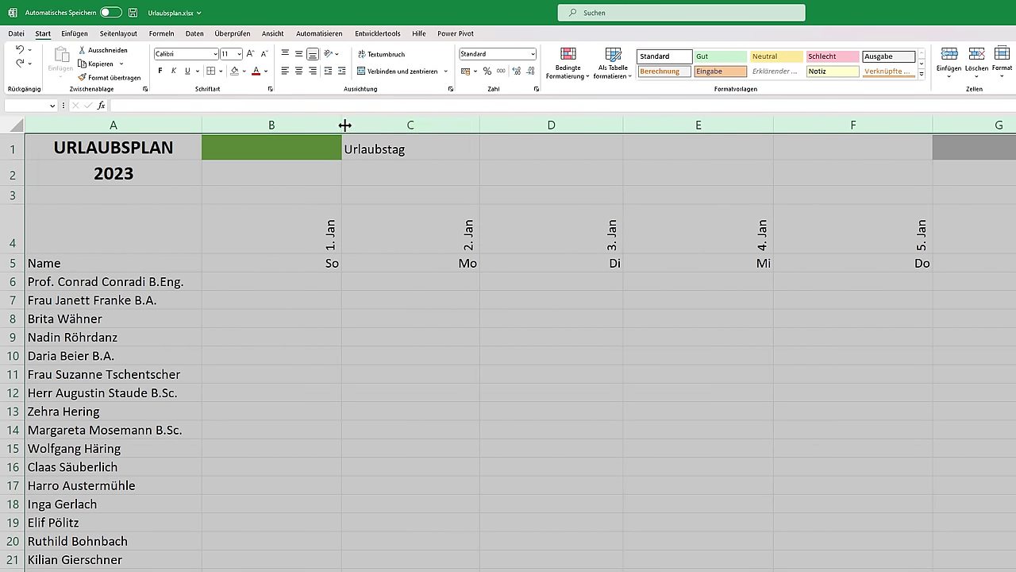
left_click_drag(341, 124, 224, 130)
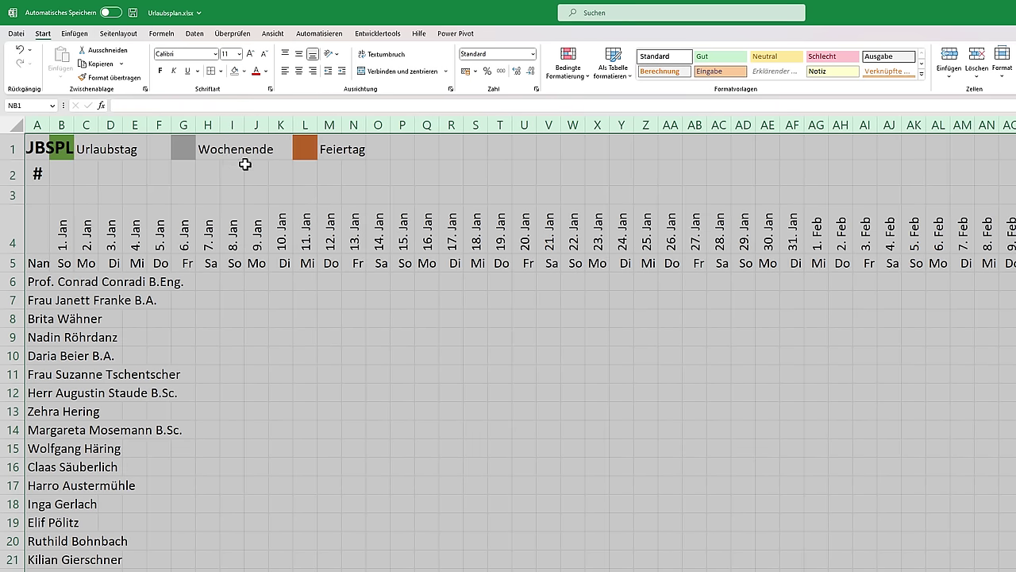
left_click(36, 125)
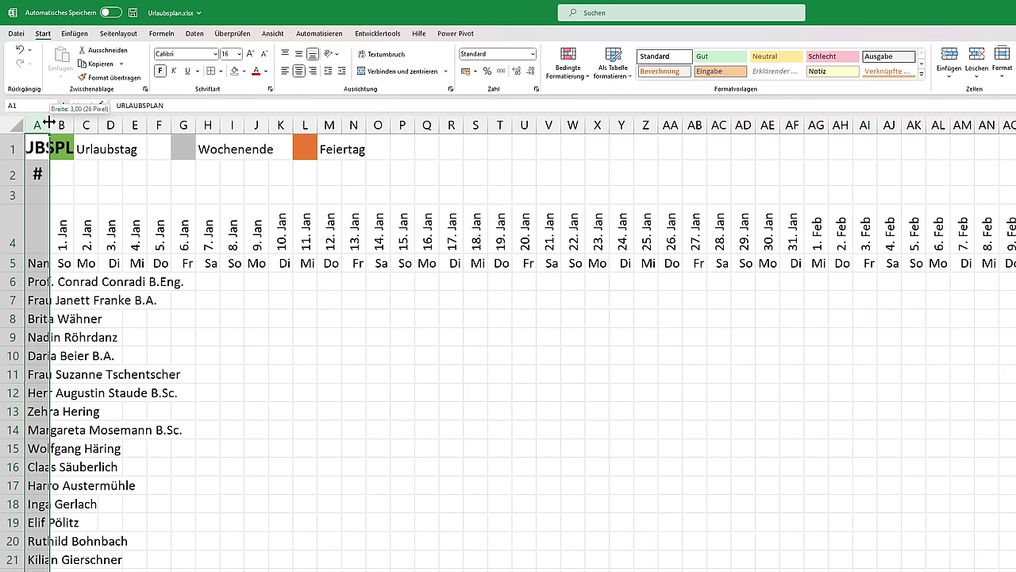
double_click(50, 122)
Center the B4:NB4 date headers and make rows 4 and 5 bold
left_click(213, 247)
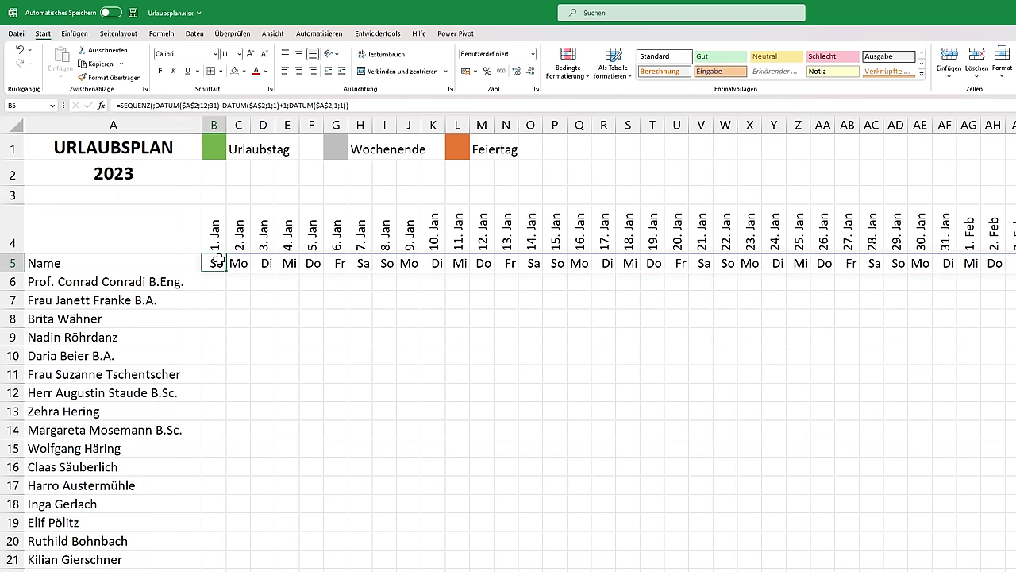
key("ctrl+shift+Right")
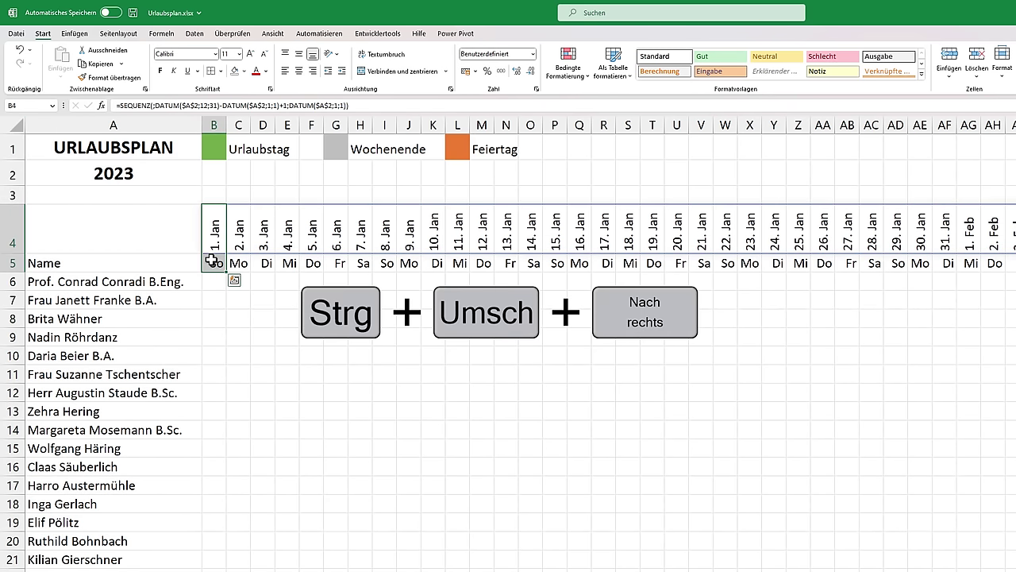
left_click(299, 72)
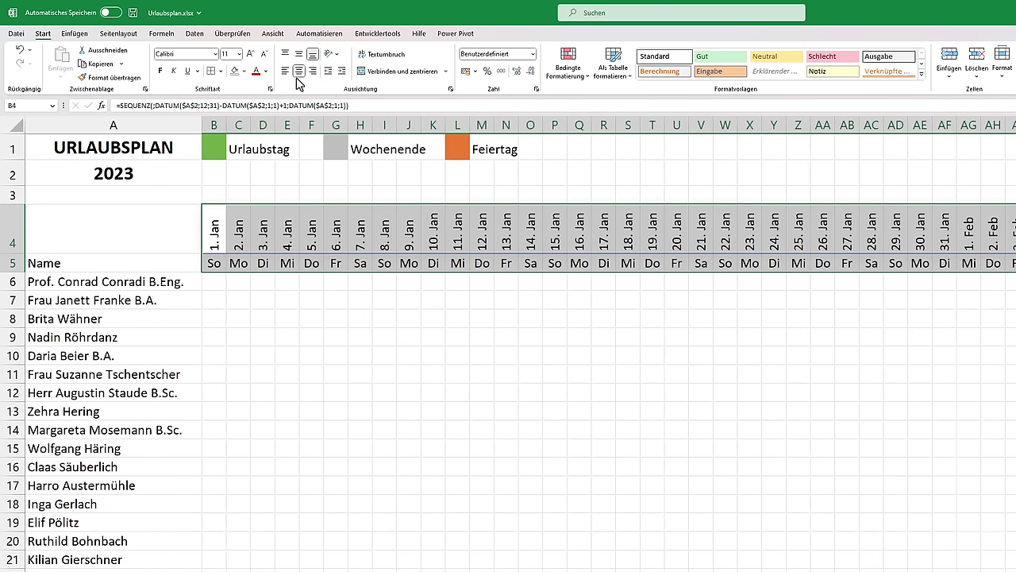
left_click_drag(12, 230, 12, 262)
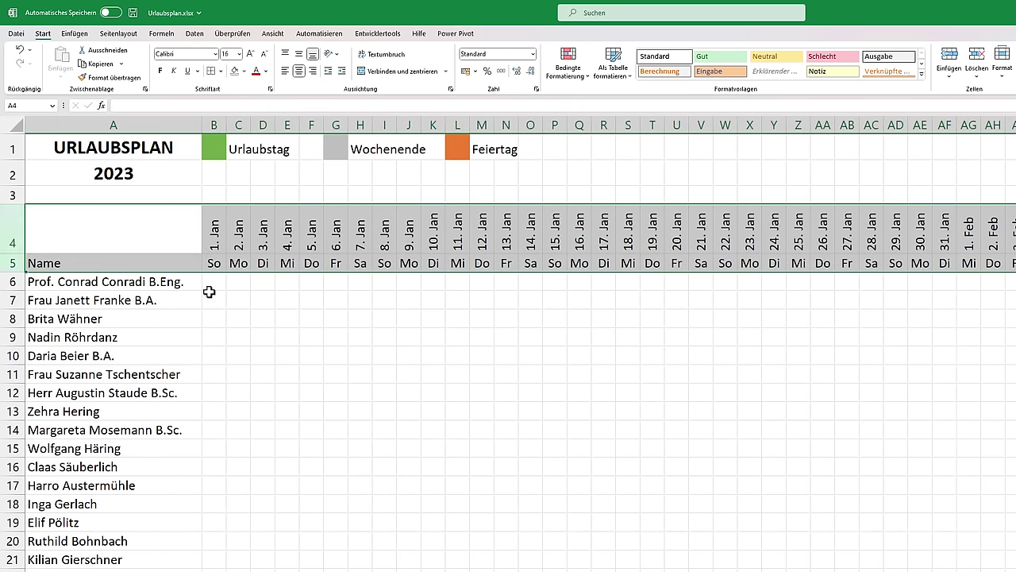
left_click(161, 71)
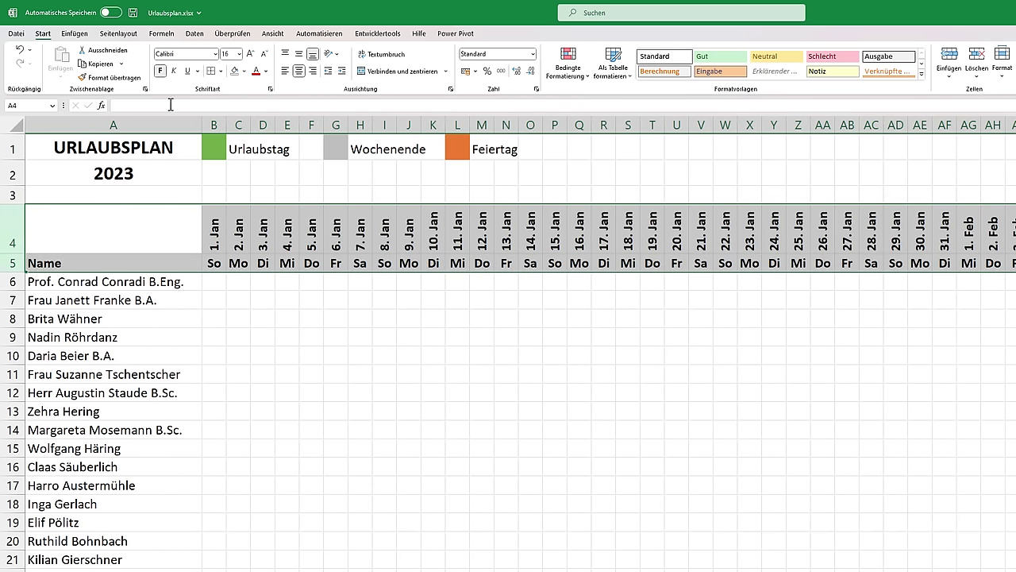
left_click(270, 283)
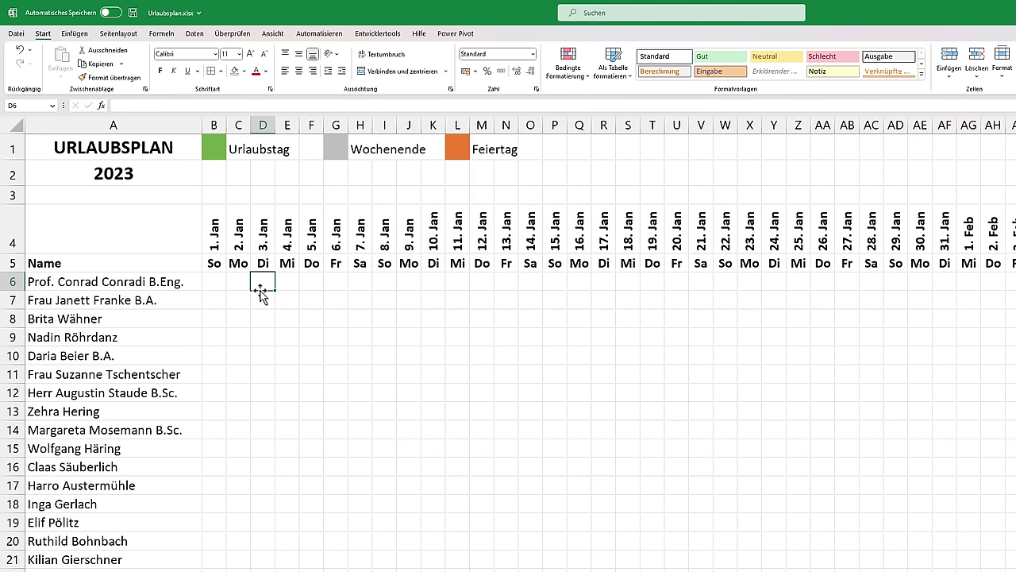
left_click(219, 267)
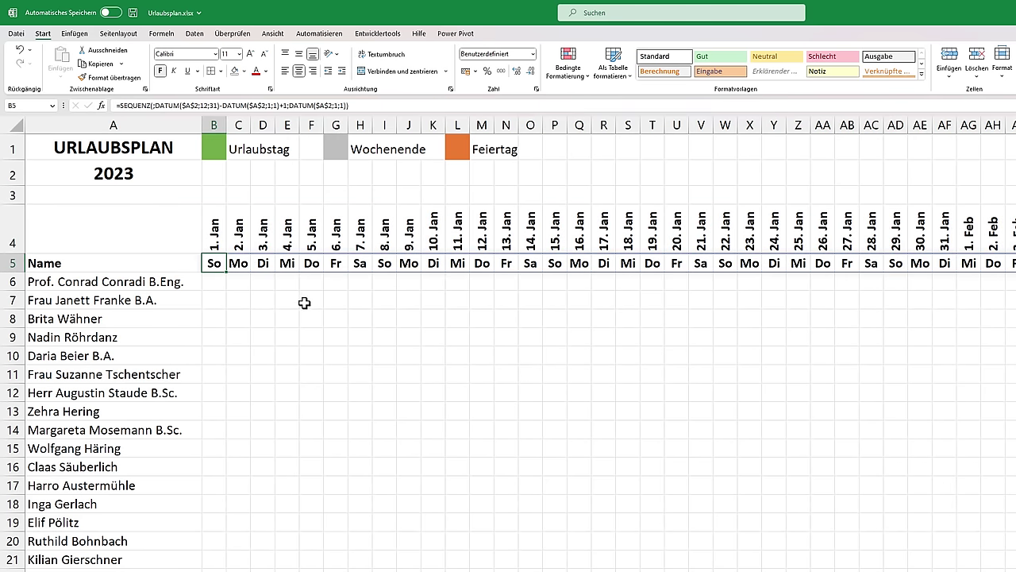
left_click(218, 193)
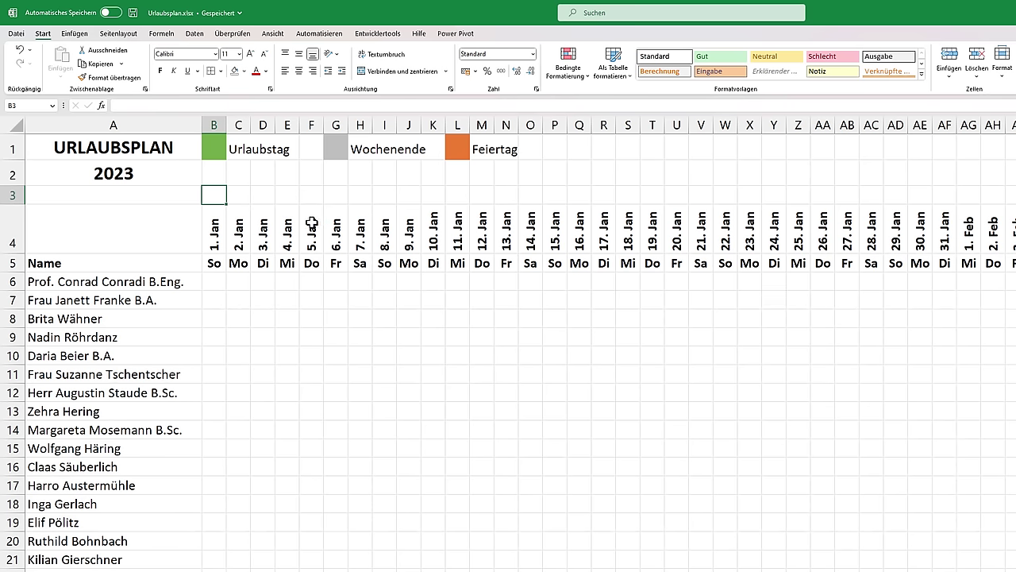
Enter =WENN(B4=DATUM(A2;MONAT(B4);1);B4;"") in B3 so it shows B4's date only on the 1st
type("=w")
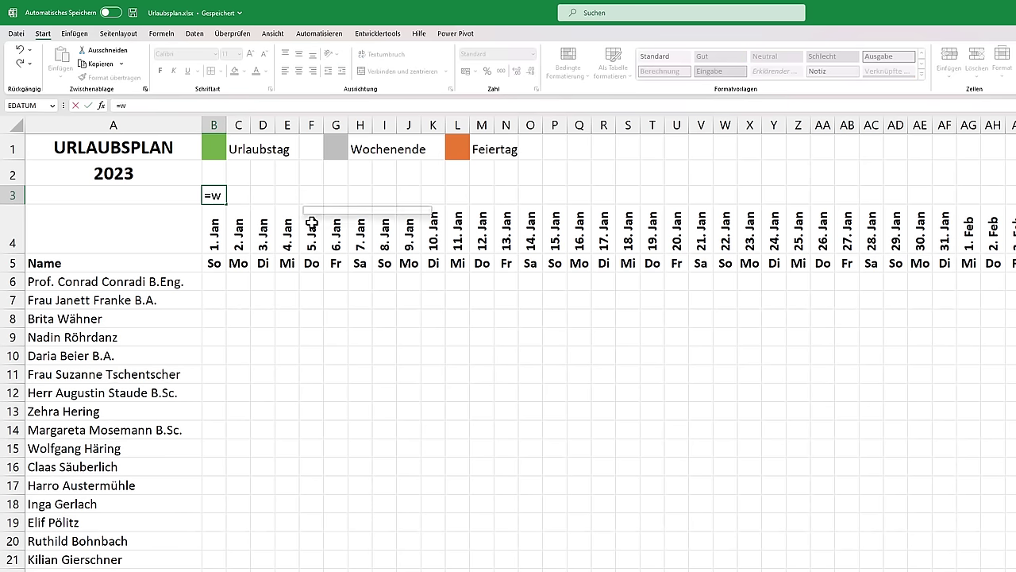
type("enn(")
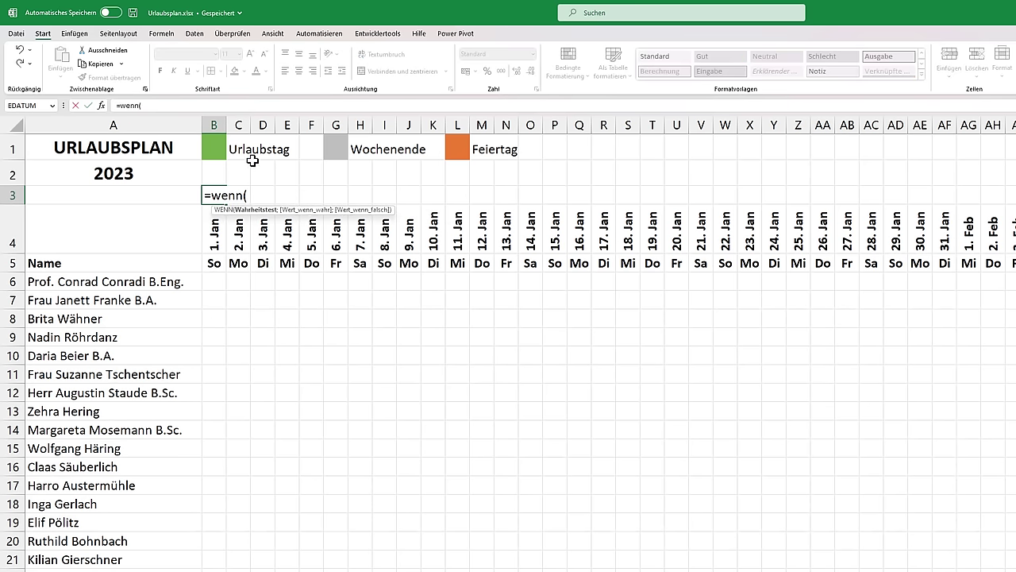
left_click(215, 235)
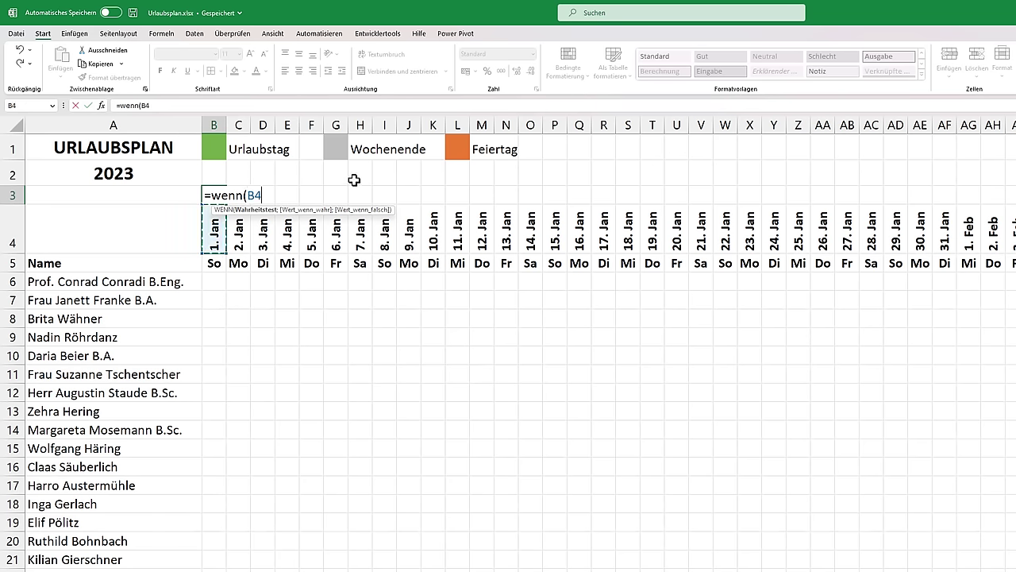
type("=")
type("datum")
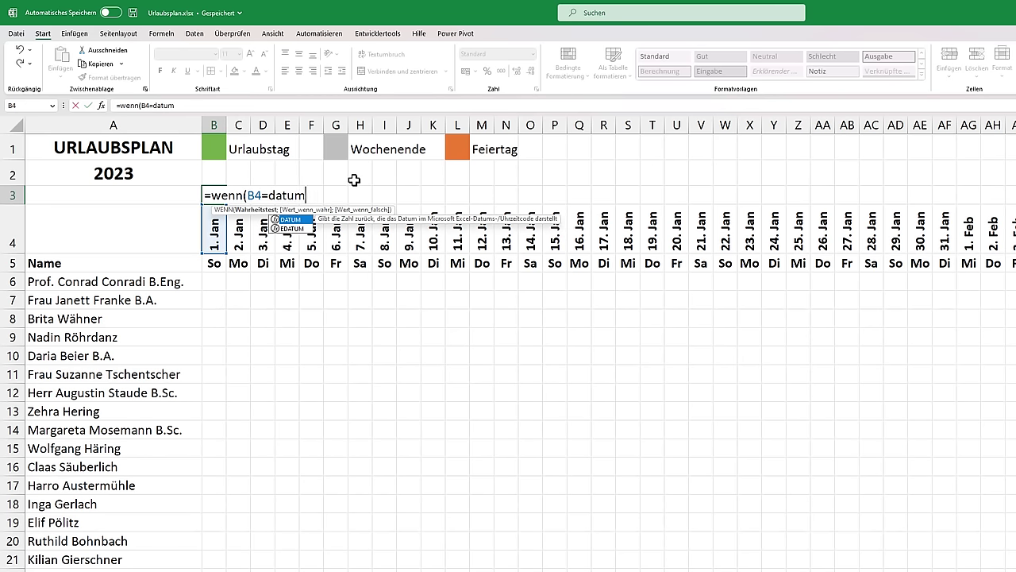
type("(")
left_click(148, 173)
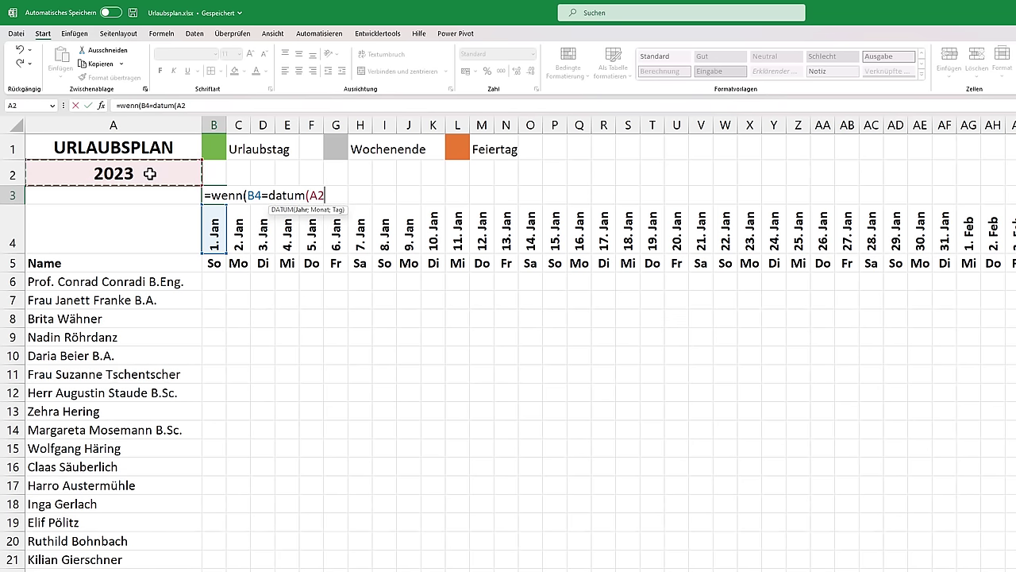
type(";")
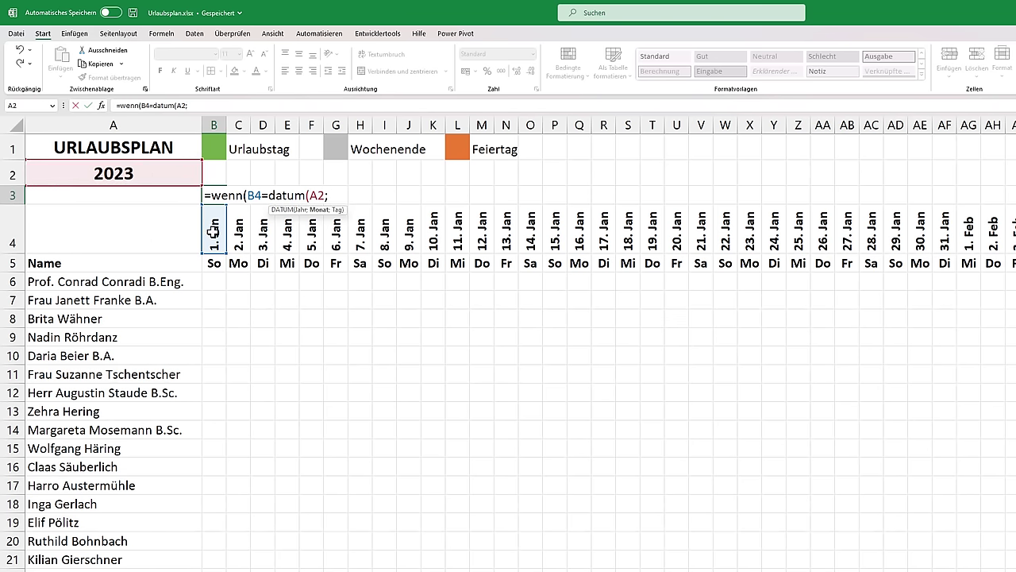
type("monat")
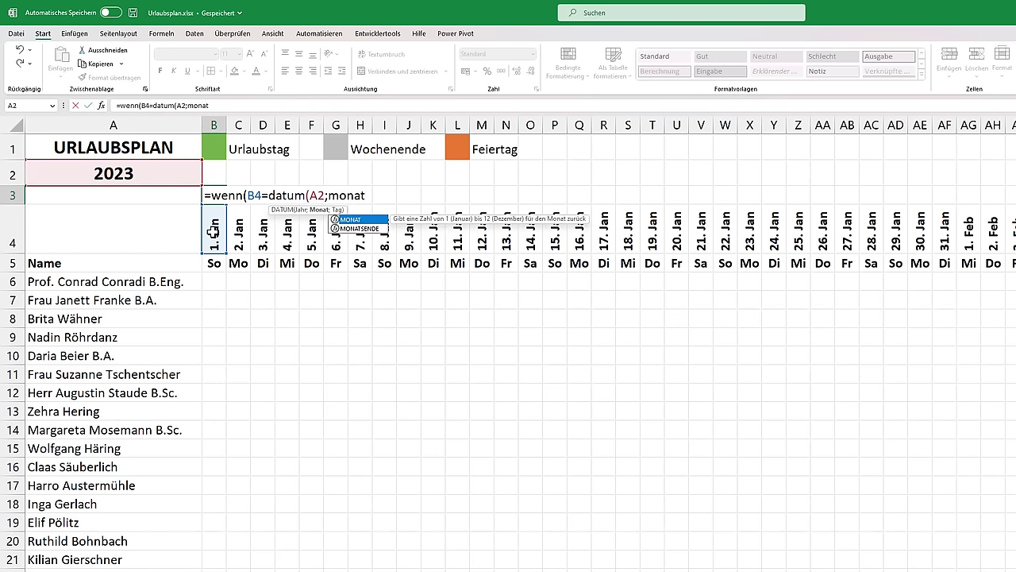
type("(")
left_click(215, 232)
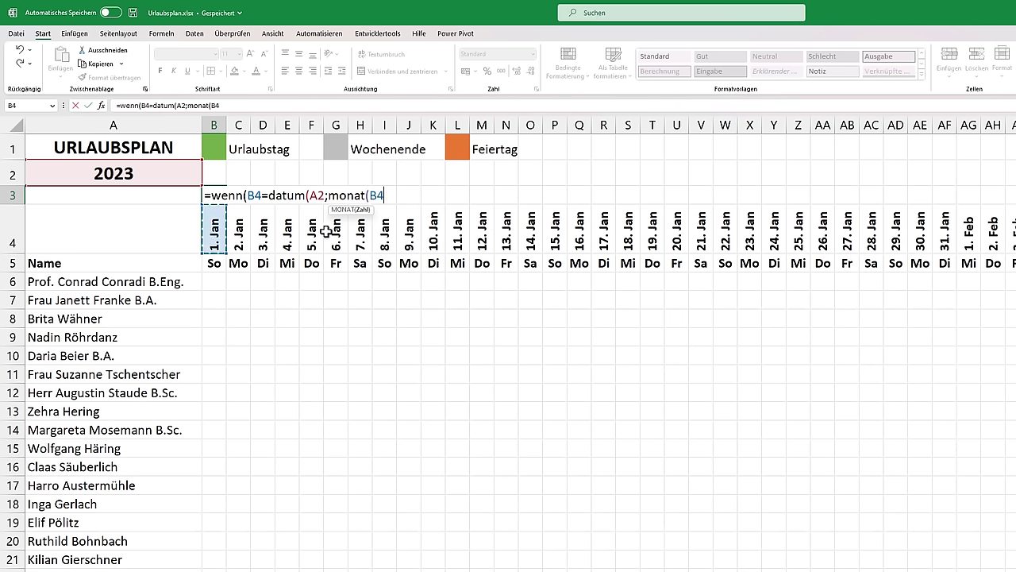
type(");1")
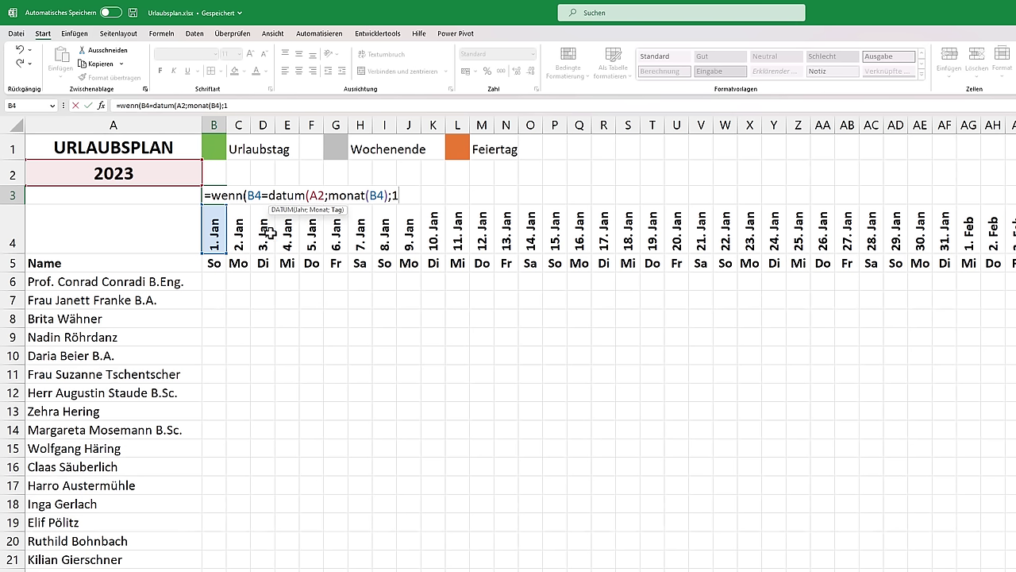
type(")")
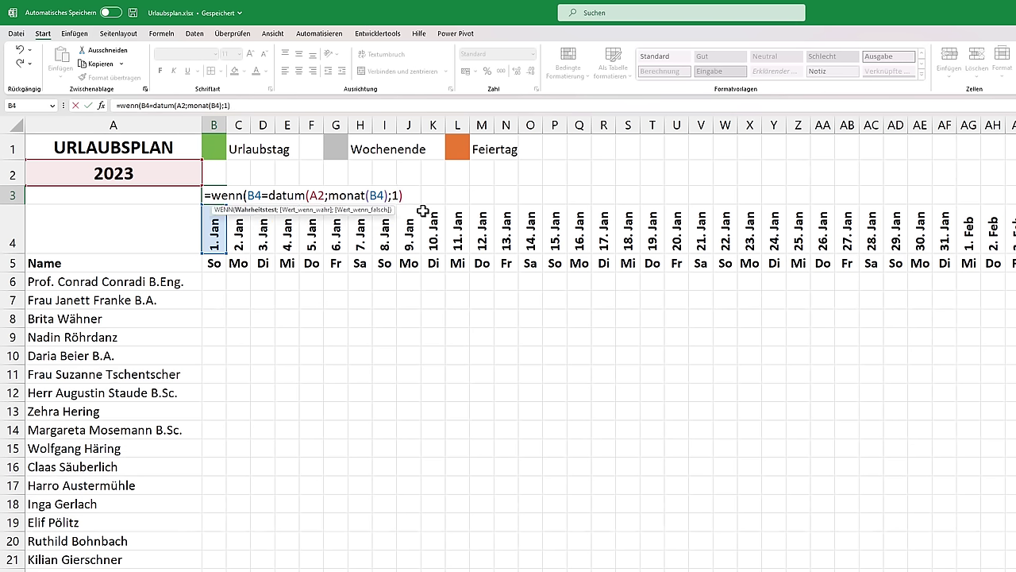
type(";")
left_click(215, 228)
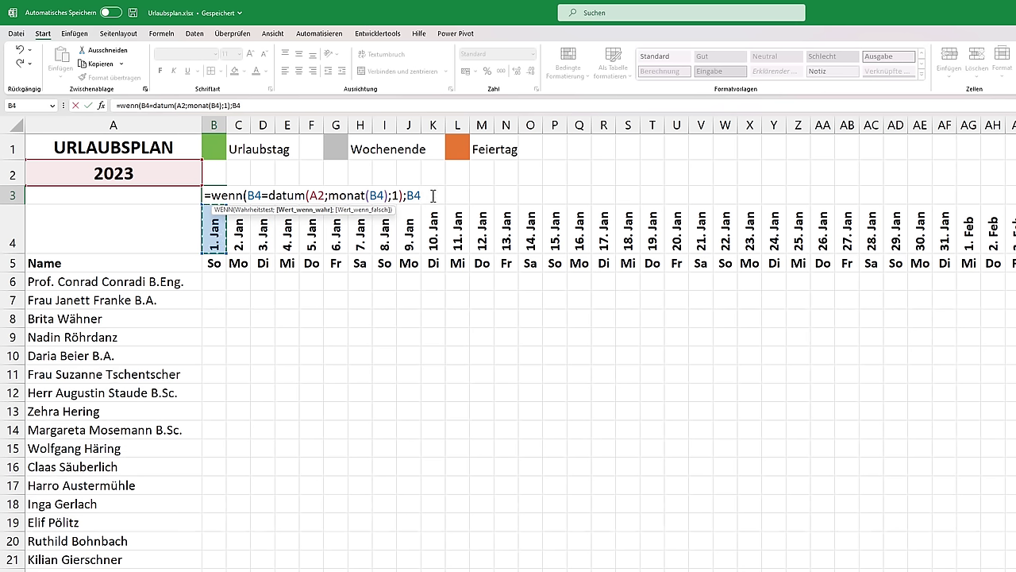
type(";")
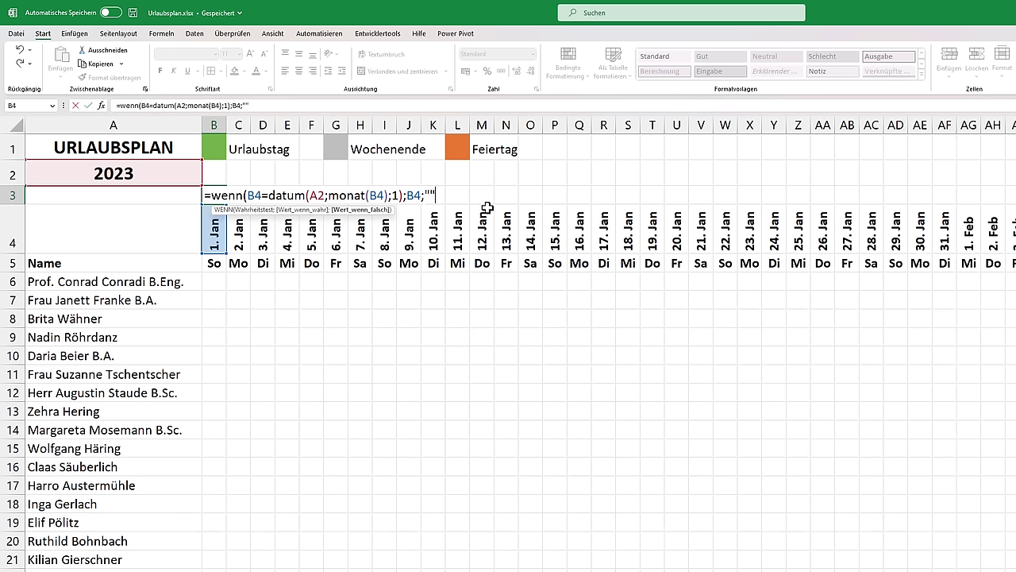
type(")")
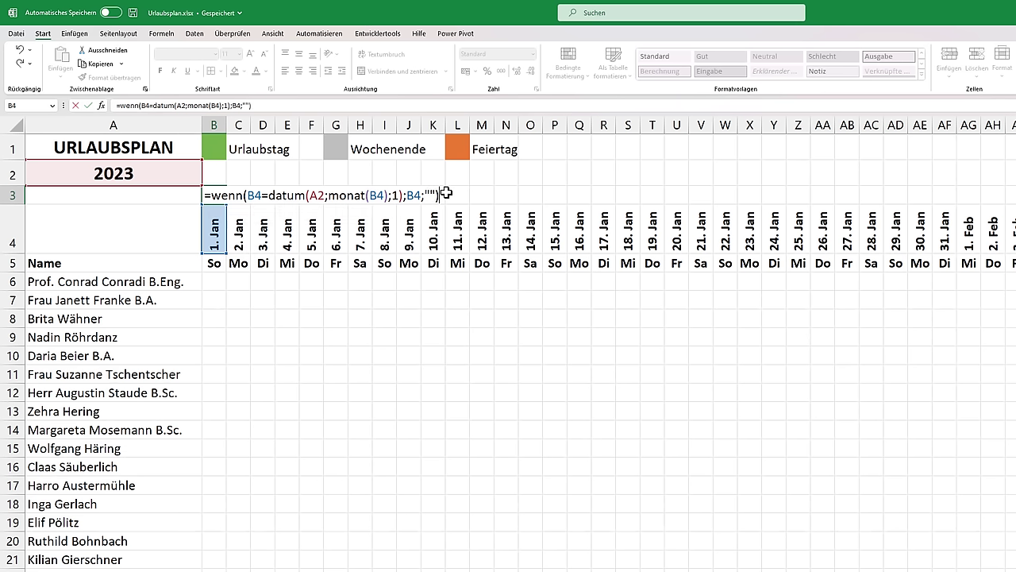
key("Return")
Wrap B3's formula in TEXT(…;"MMM") so the cell displays the month abbreviation Jan
key("Up")
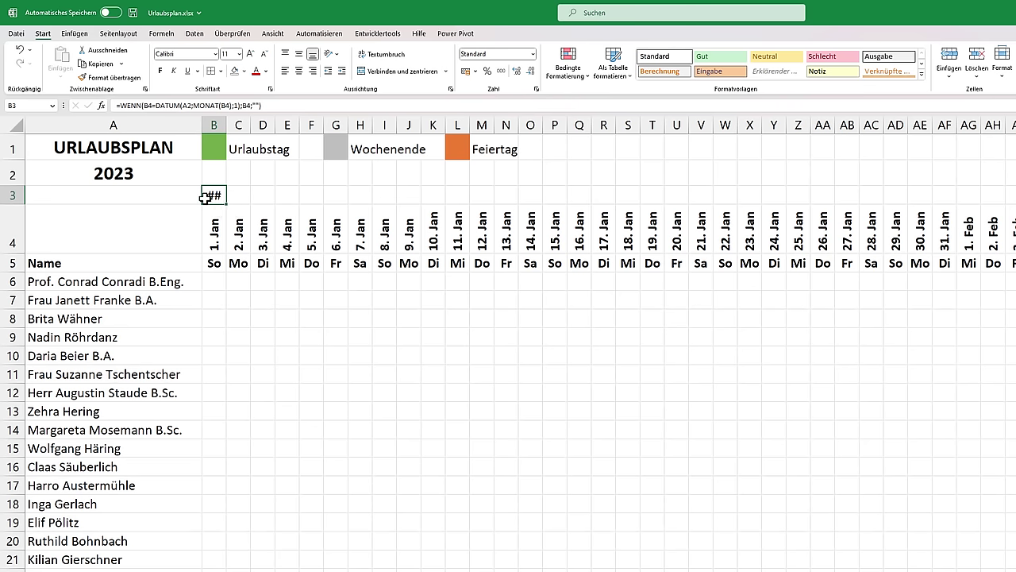
double_click(223, 197)
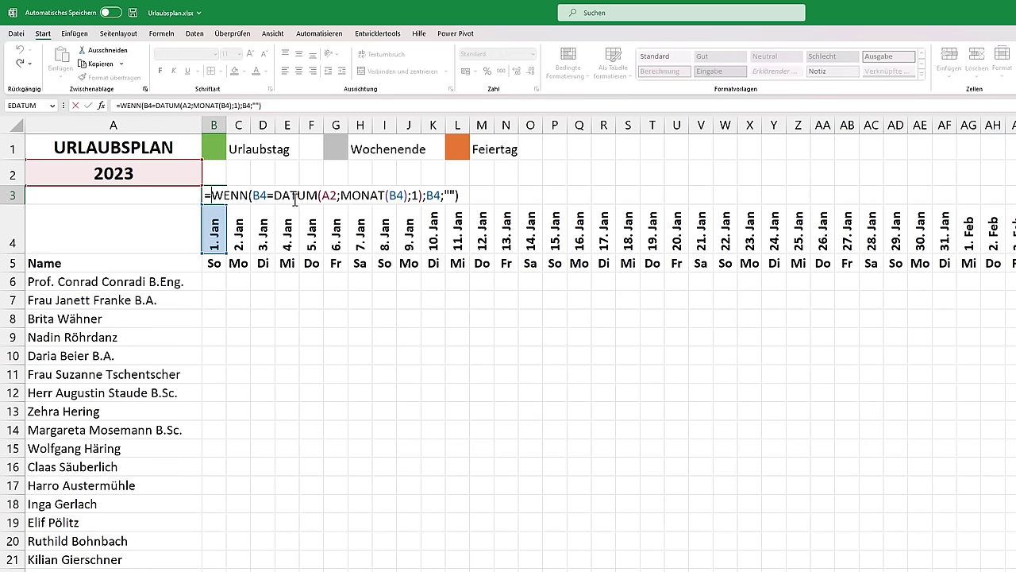
type("t")
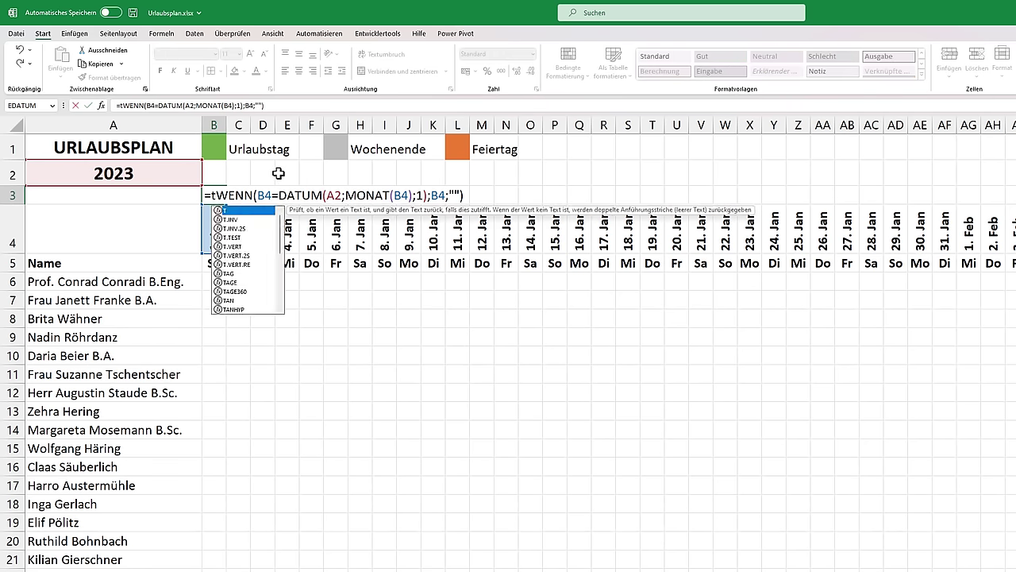
type("ext(")
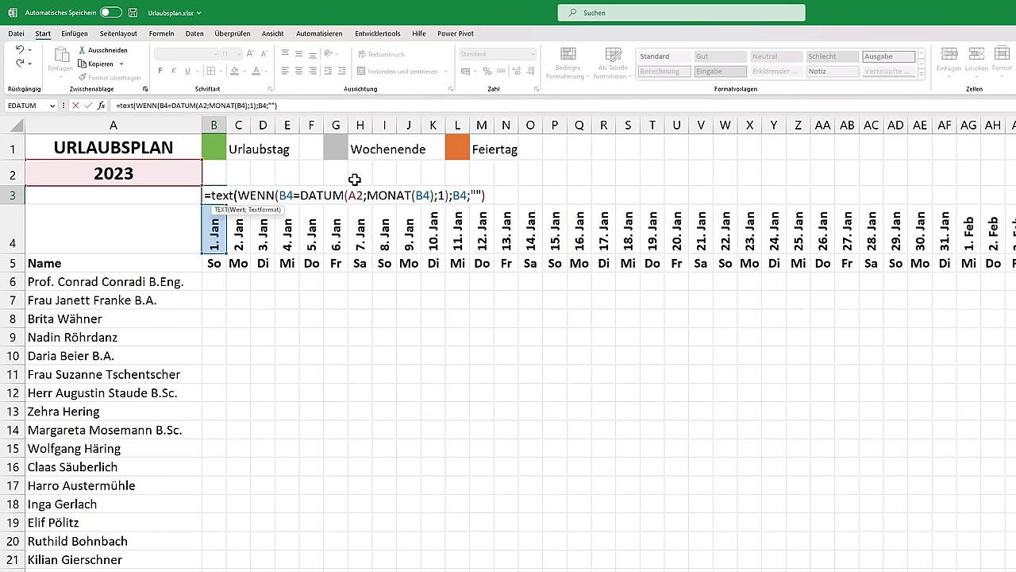
left_click(494, 196)
type(";\"")
type("MMM")
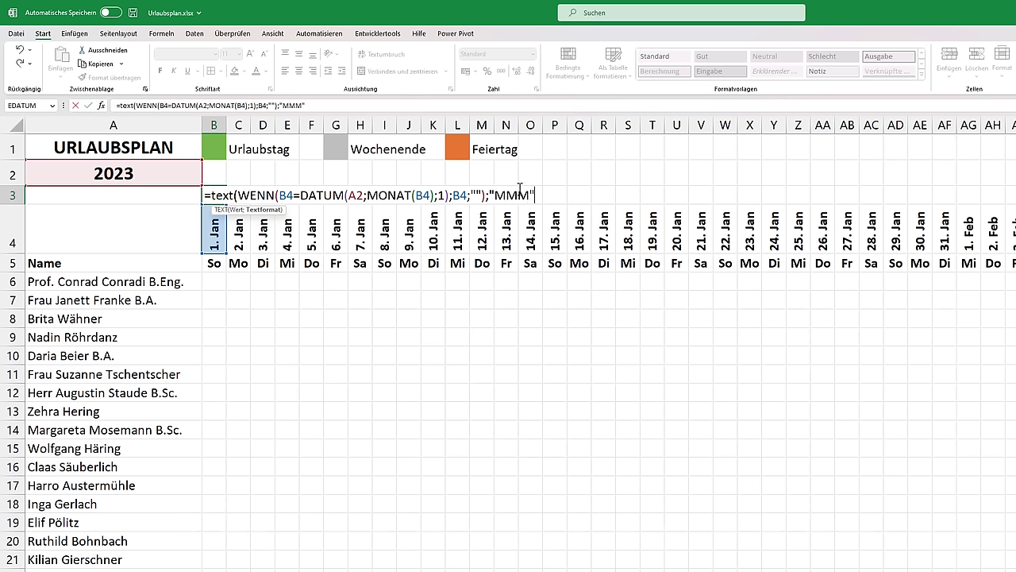
left_click_drag(496, 194, 538, 195)
left_click(537, 195)
type(")")
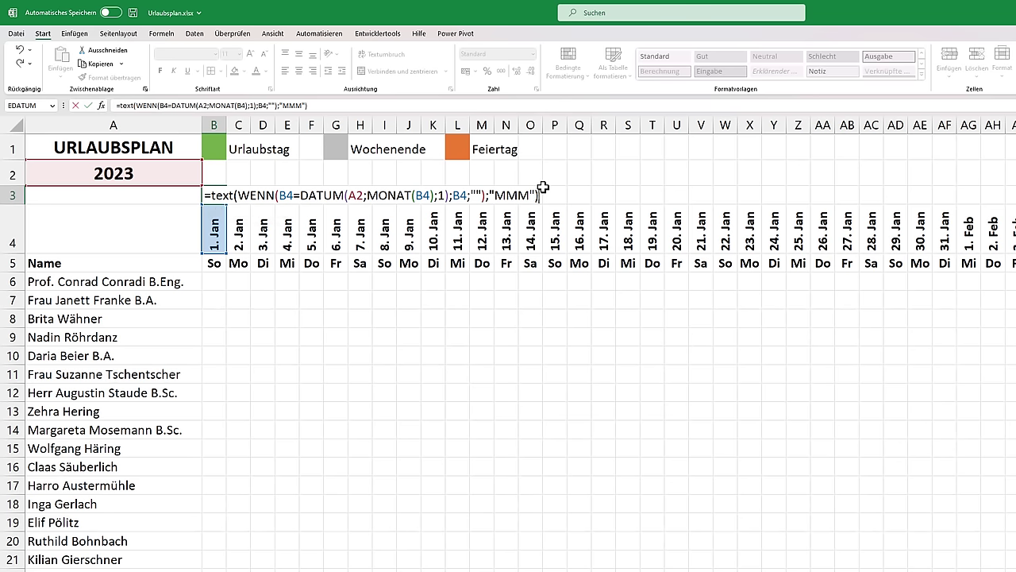
key("ctrl+Return")
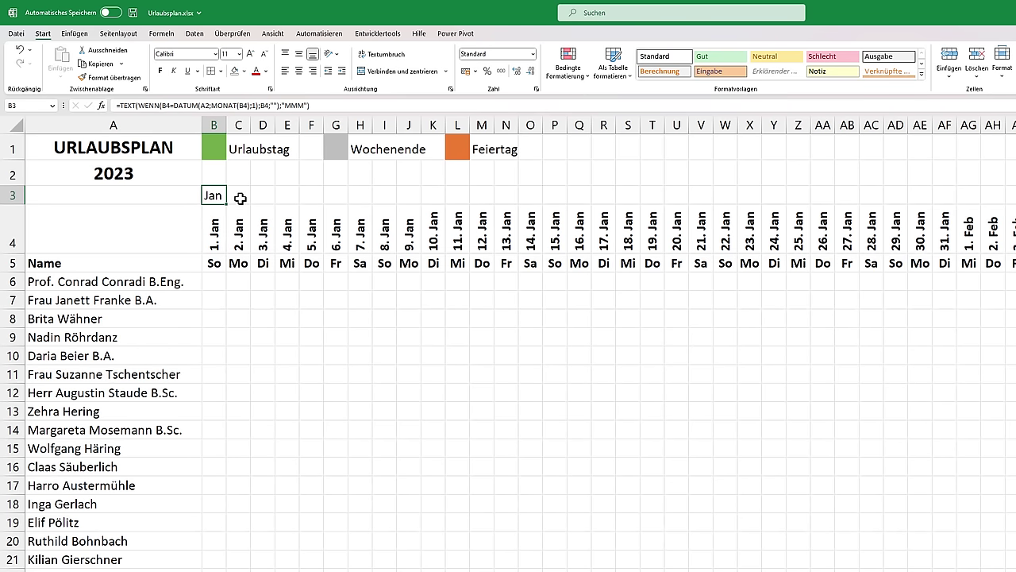
Bold the month labels in row 3 and make B3's year reference absolute as $A$2
left_click(13, 195)
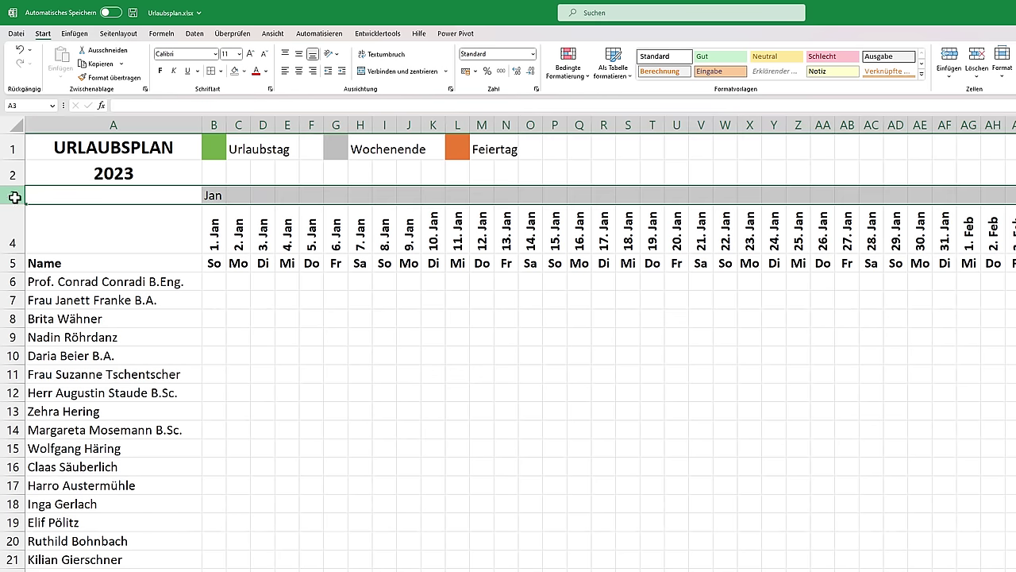
left_click(160, 71)
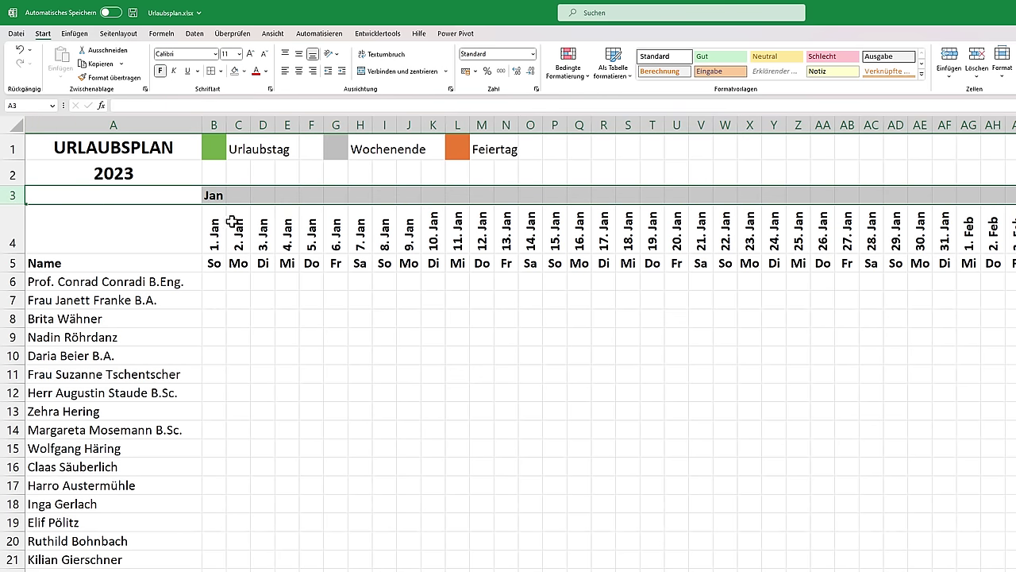
left_click(219, 195)
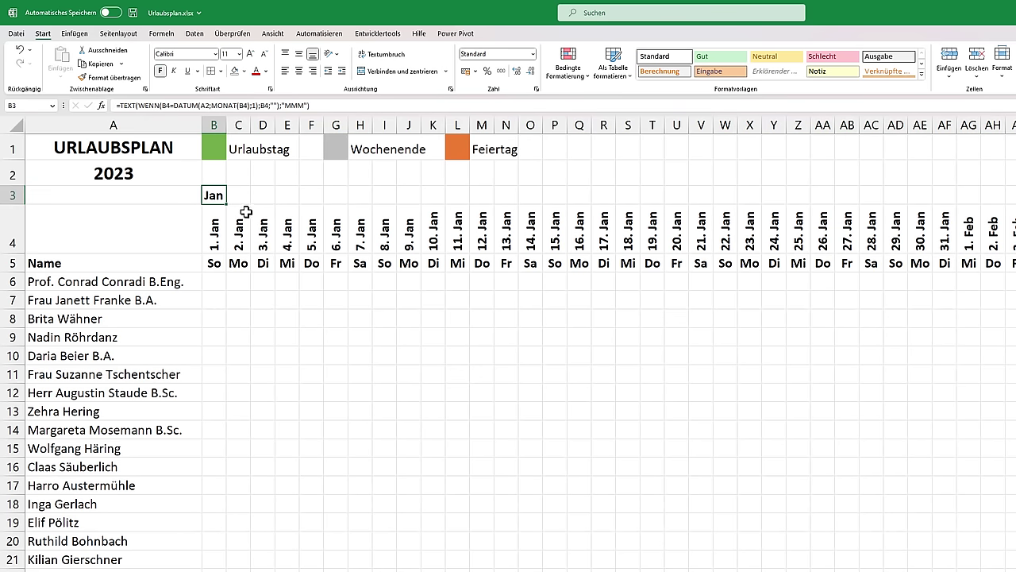
double_click(215, 195)
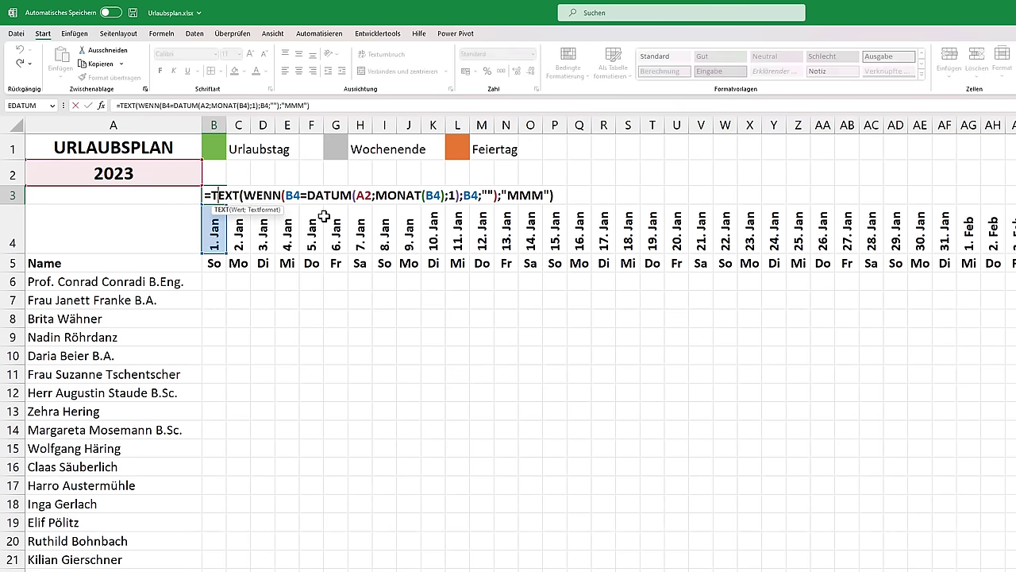
left_click(365, 196)
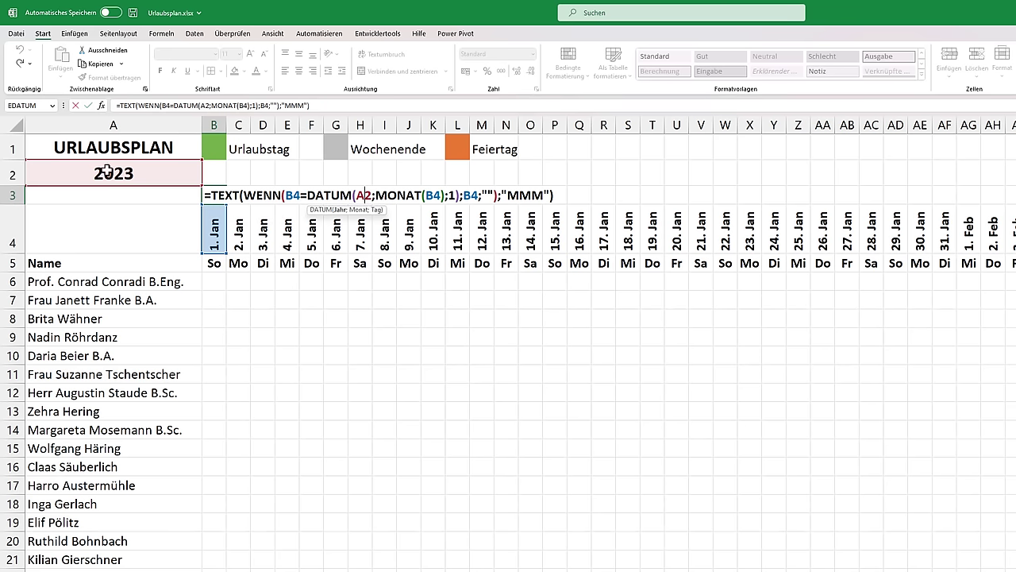
key("F4")
key("F4")
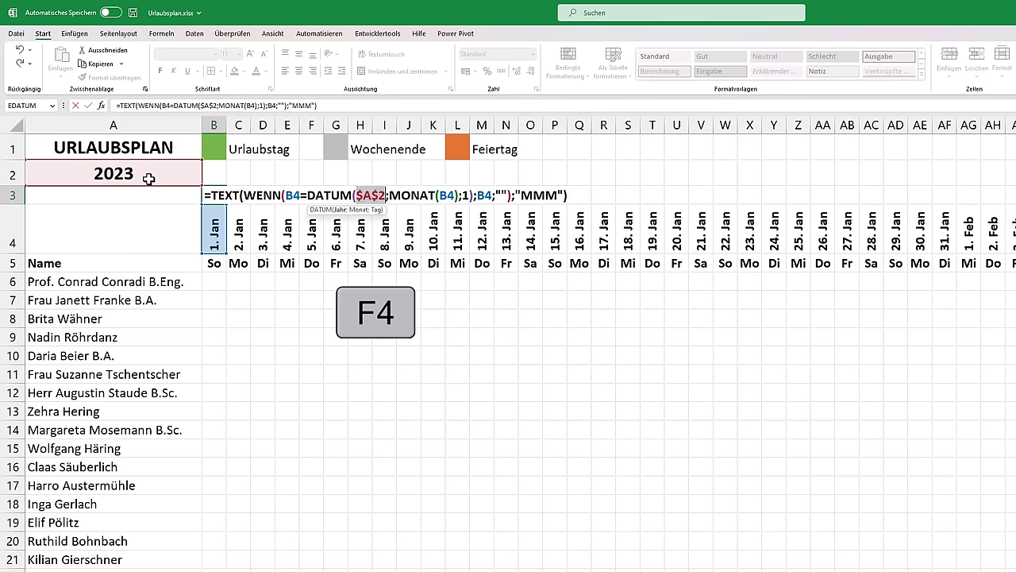
key("Return")
key("Up")
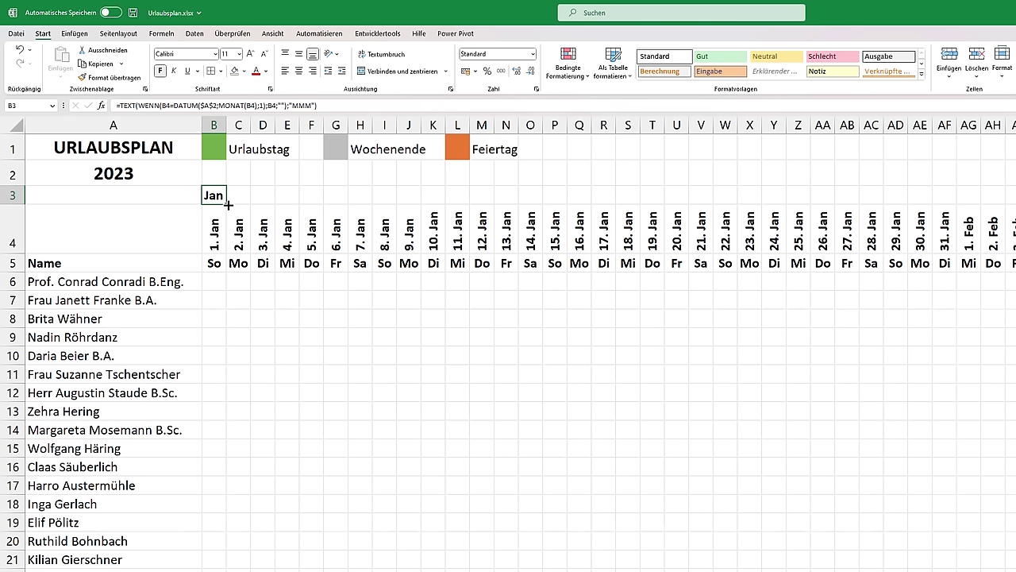
Fill B3's month formula across row 3 through 31 Dez and check the Dez label above 1. Dez
left_click_drag(228, 205, 579, 202)
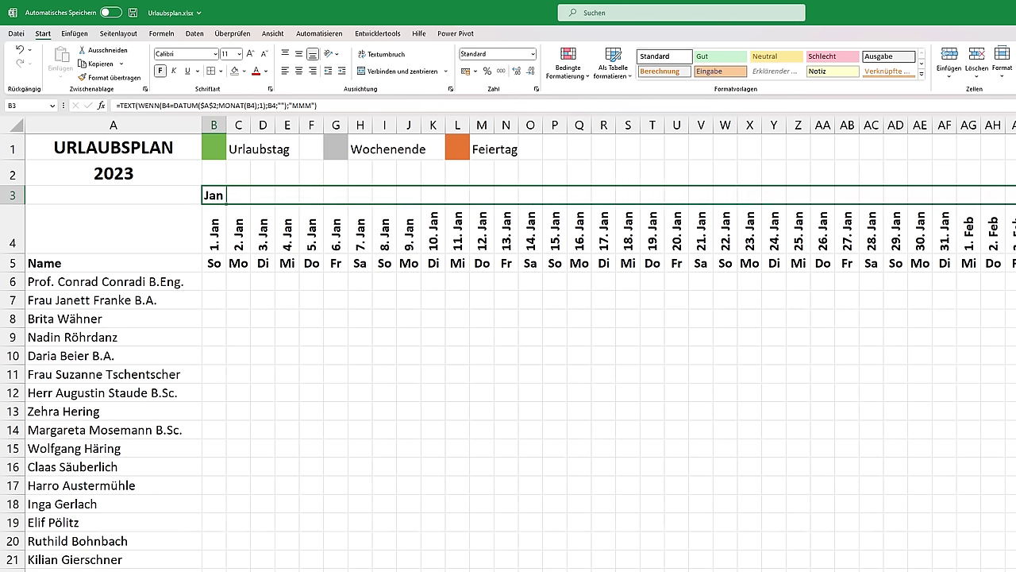
left_click_drag(578, 203, 931, 214)
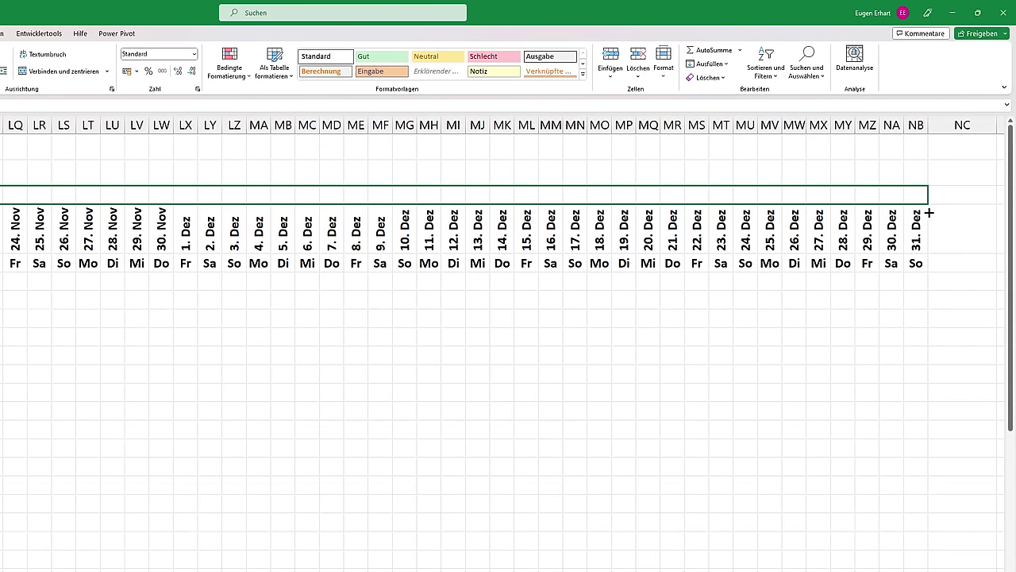
left_click_drag(929, 212, 977, 208)
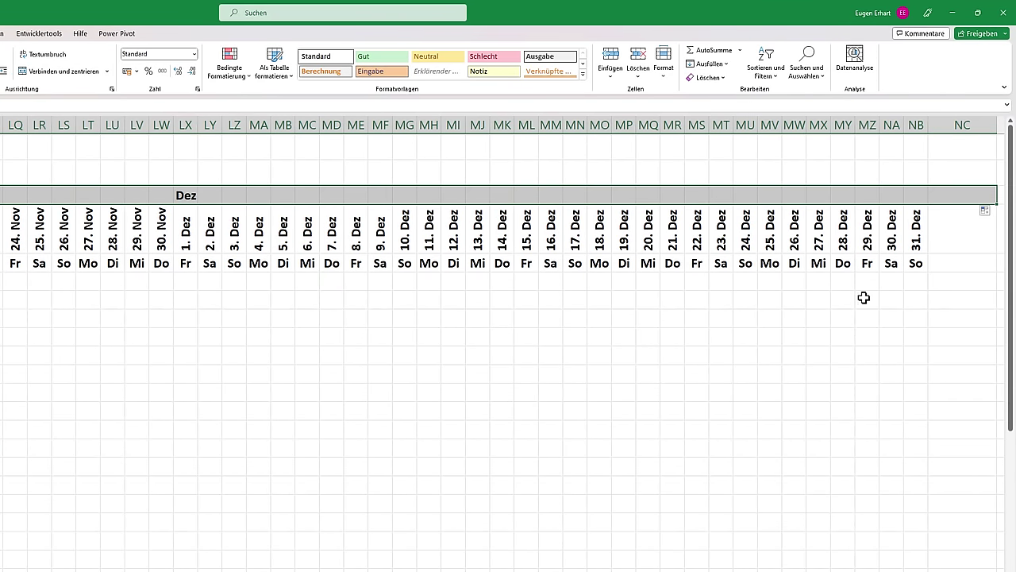
left_click(194, 196)
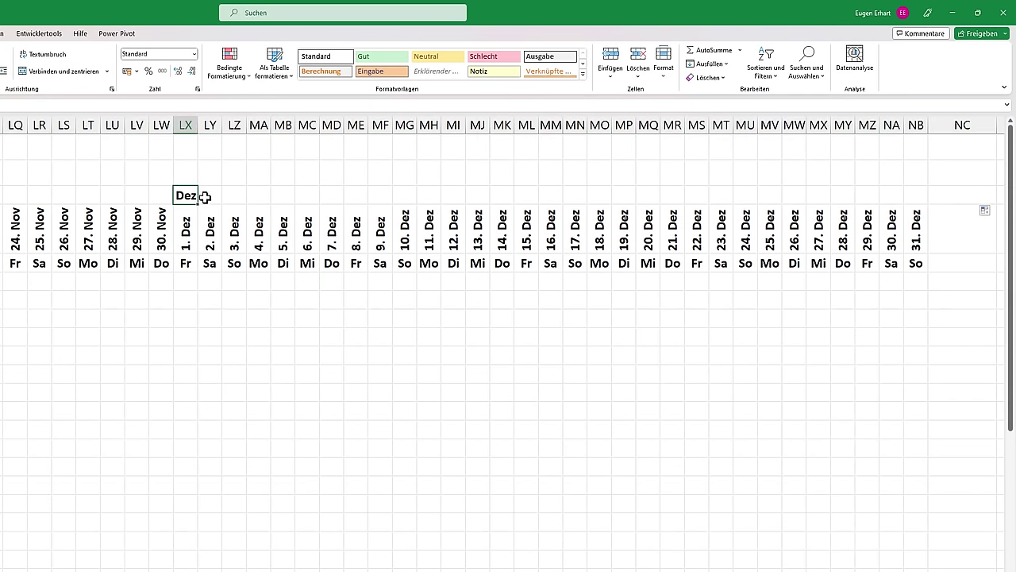
left_click(186, 248)
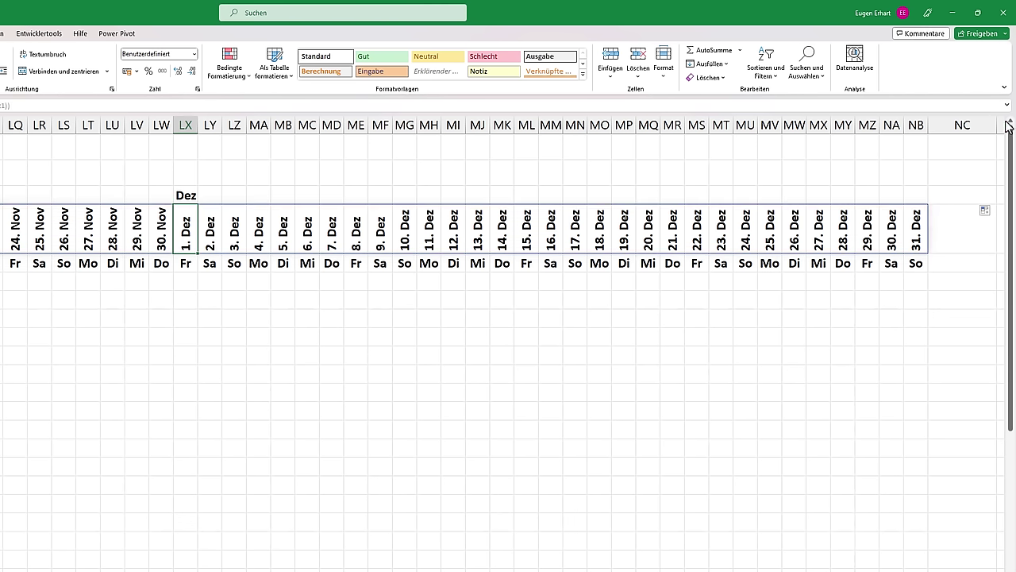
left_click_drag(994, 124, 953, 125)
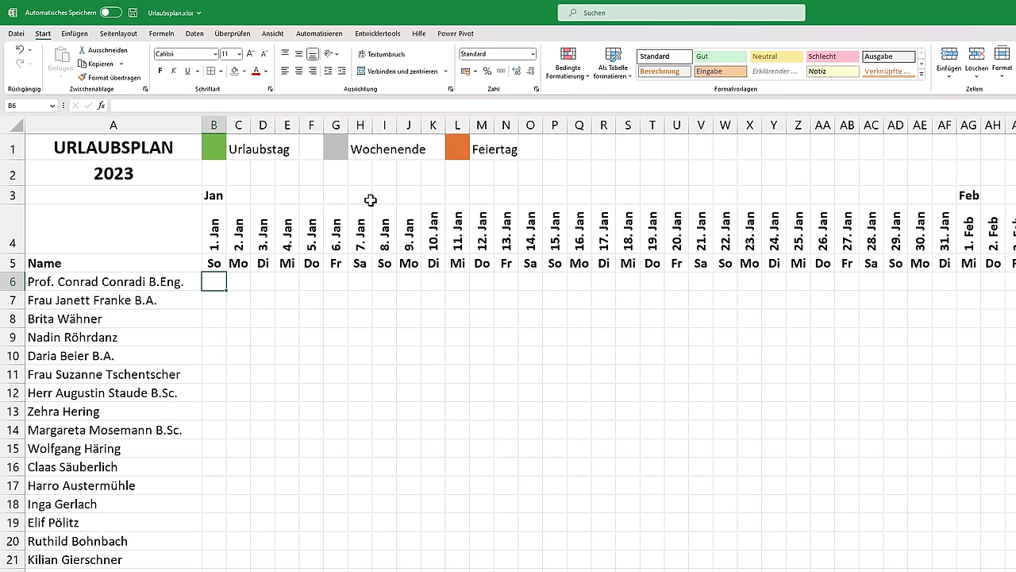
Insert a new empty row 4 above the date row
left_click(213, 195)
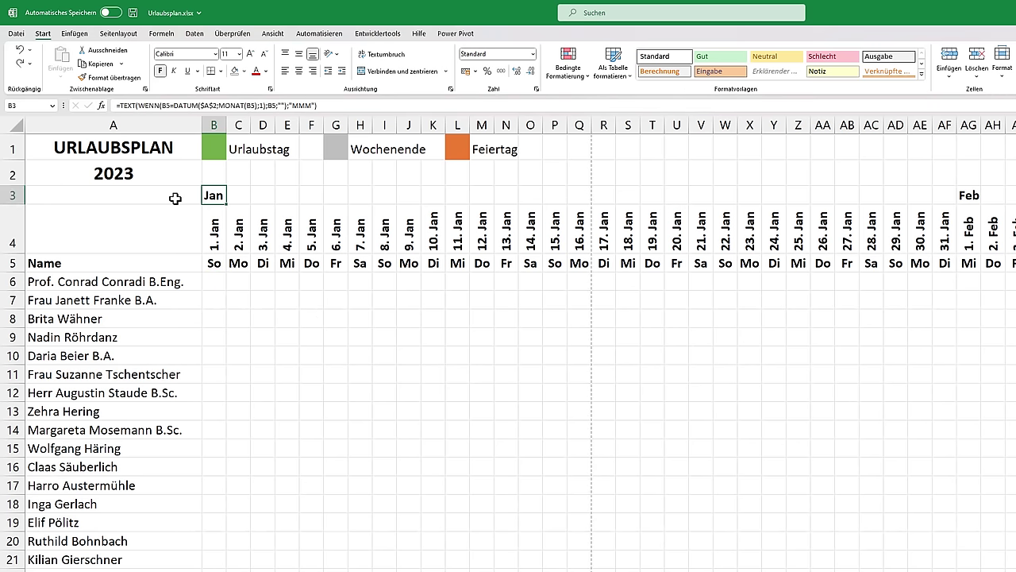
left_click(11, 229)
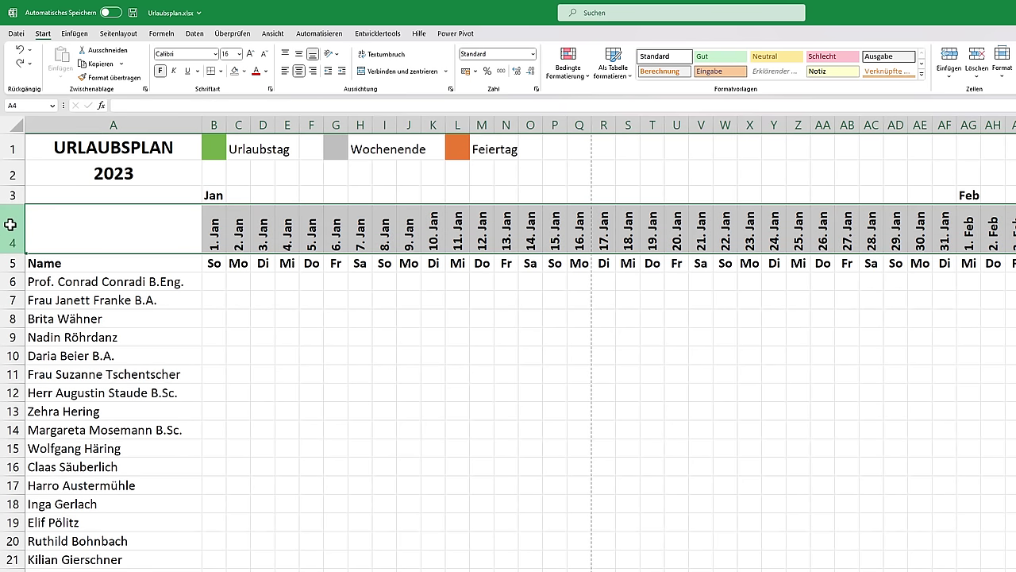
right_click(11, 229)
left_click(37, 331)
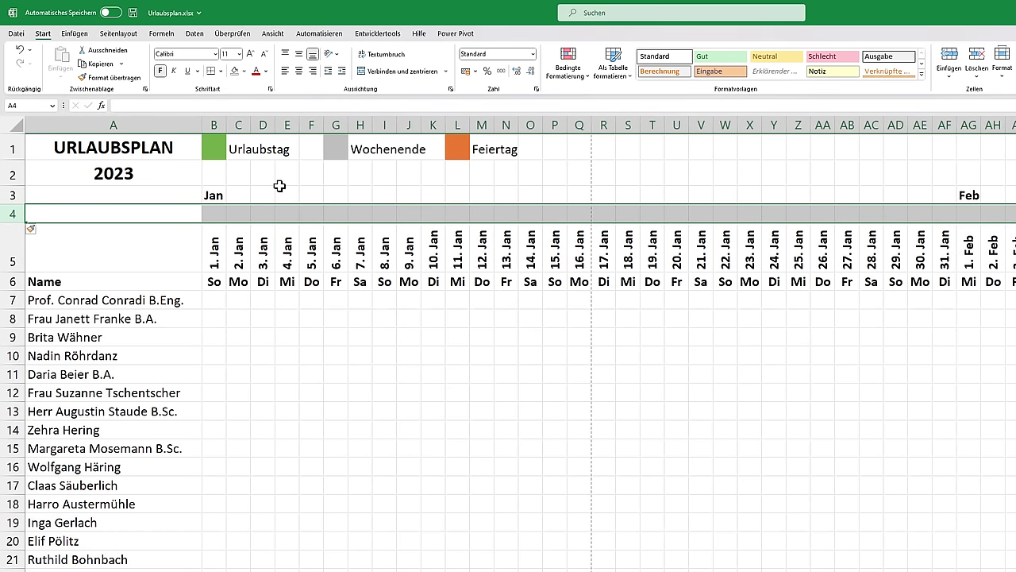
Enter =ISOKALENDERWOCHE(B5) in B4 and fill it right to O4, showing weeks 52, 1 and 2
left_click(210, 212)
type("=is")
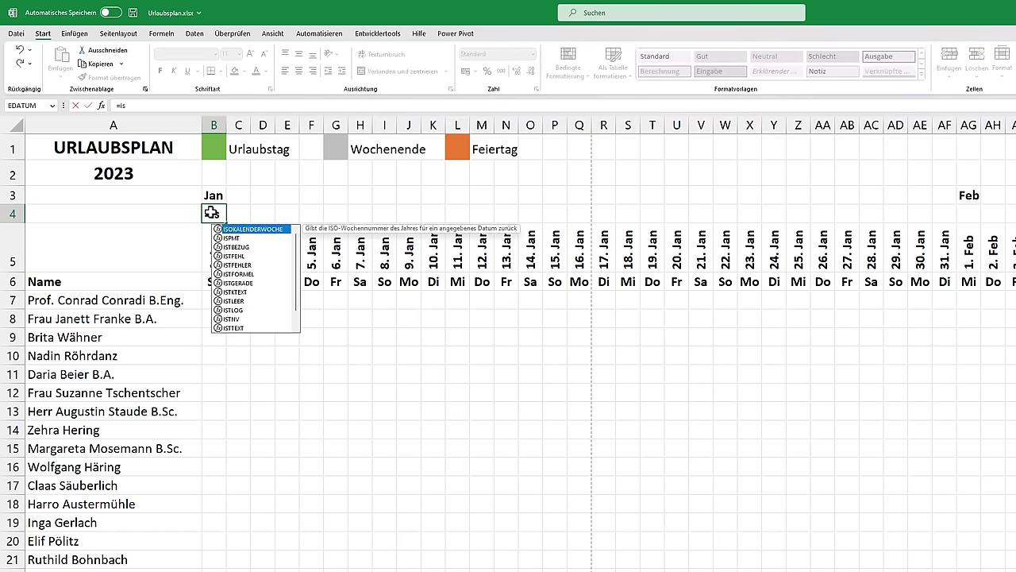
key("Tab")
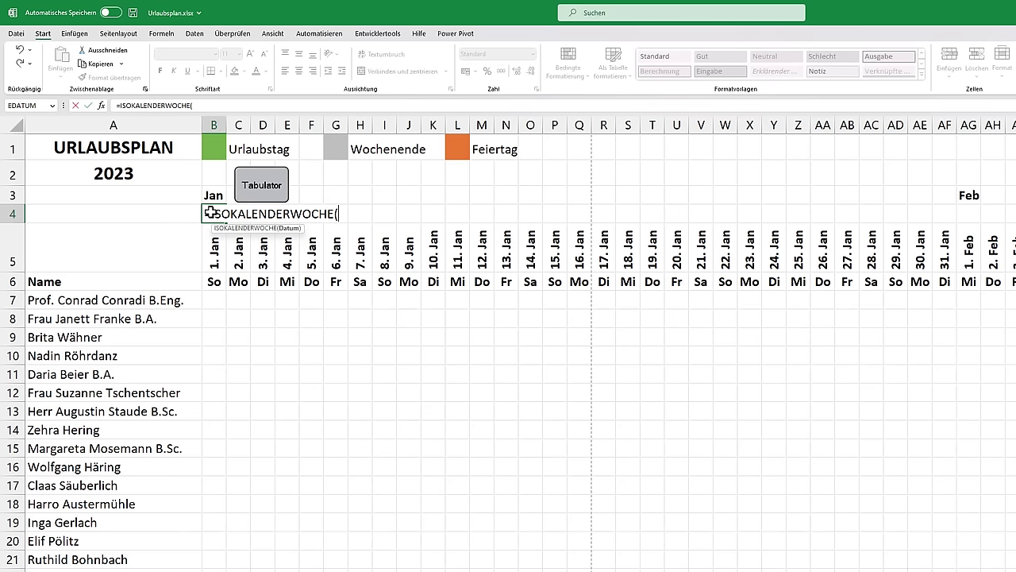
left_click(213, 253)
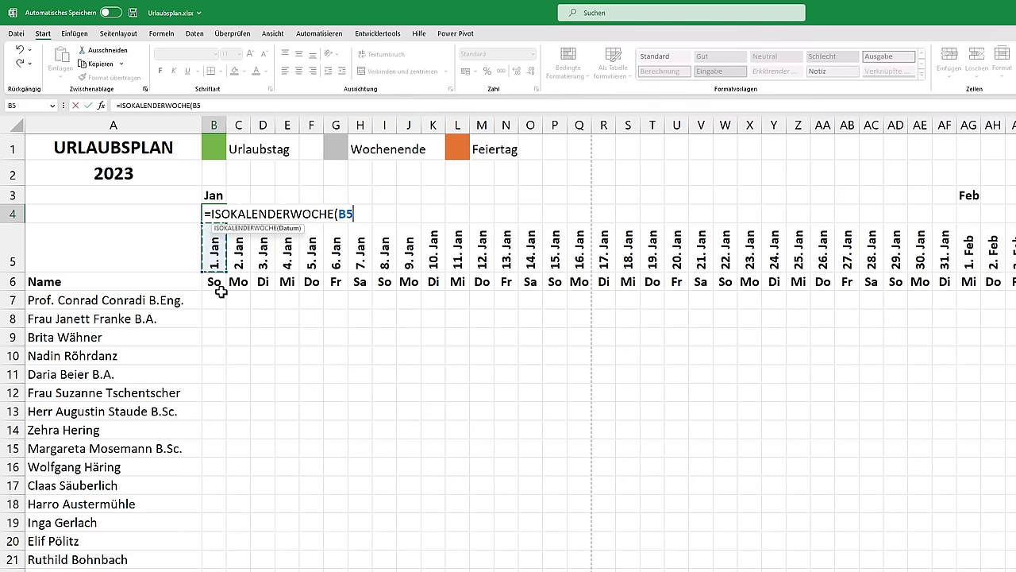
type(")")
key("Return")
key("Up")
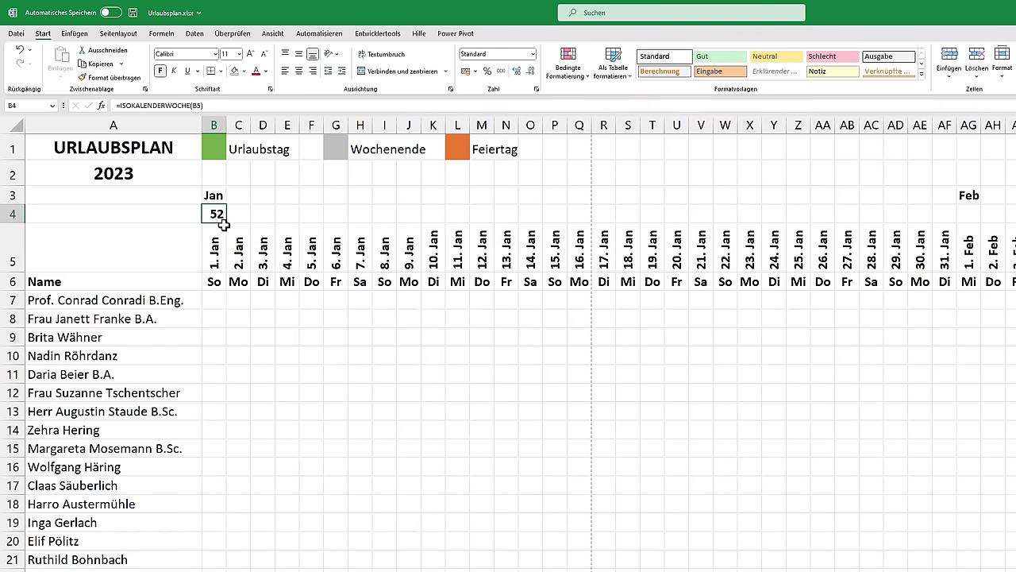
left_click_drag(227, 223, 545, 219)
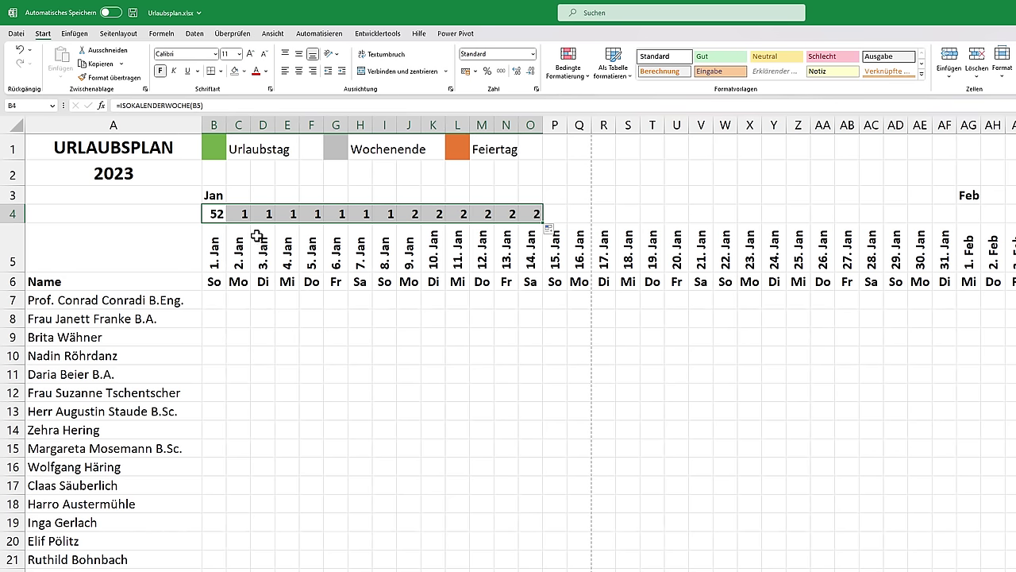
mouse_move(241, 214)
left_mouse_down()
mouse_move(240, 242)
mouse_move(246, 225)
left_mouse_up()
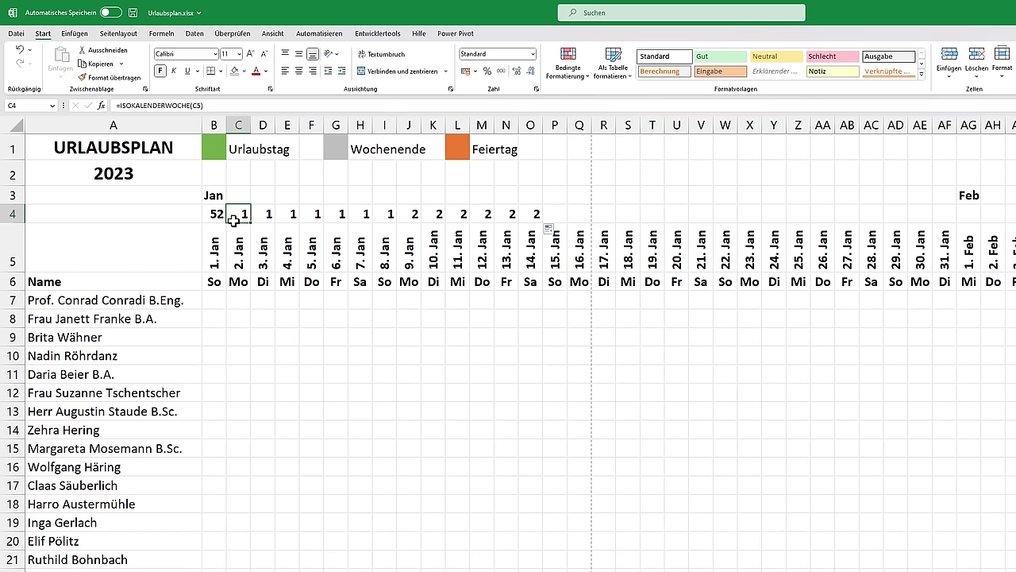
left_click(214, 212)
Rewrite B4 as =WENN(WOCHENTAG(B5)=2;ISOKALENDERWOCHE(B5);"") so only Mondays show a week number
double_click(210, 216)
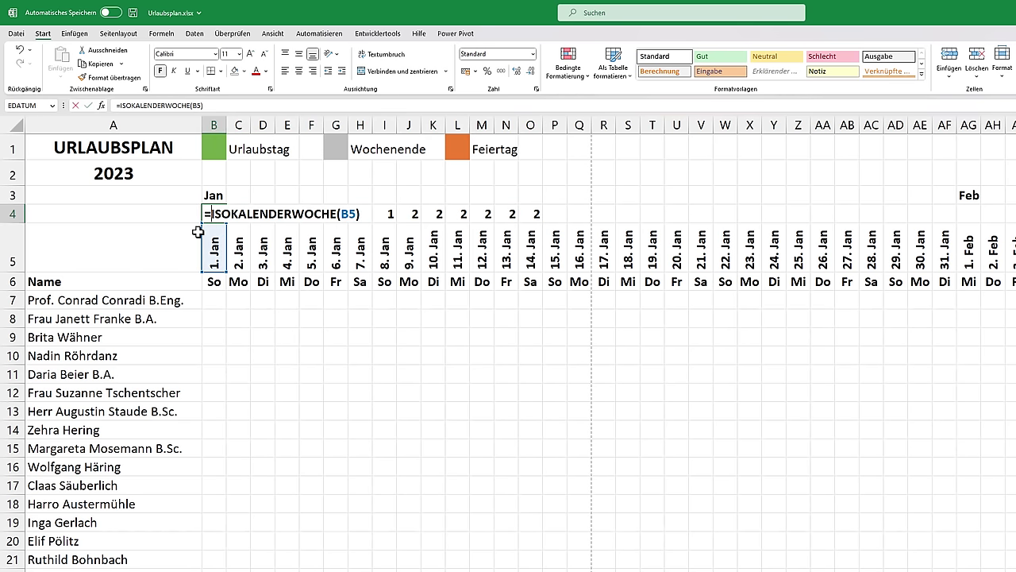
type("we")
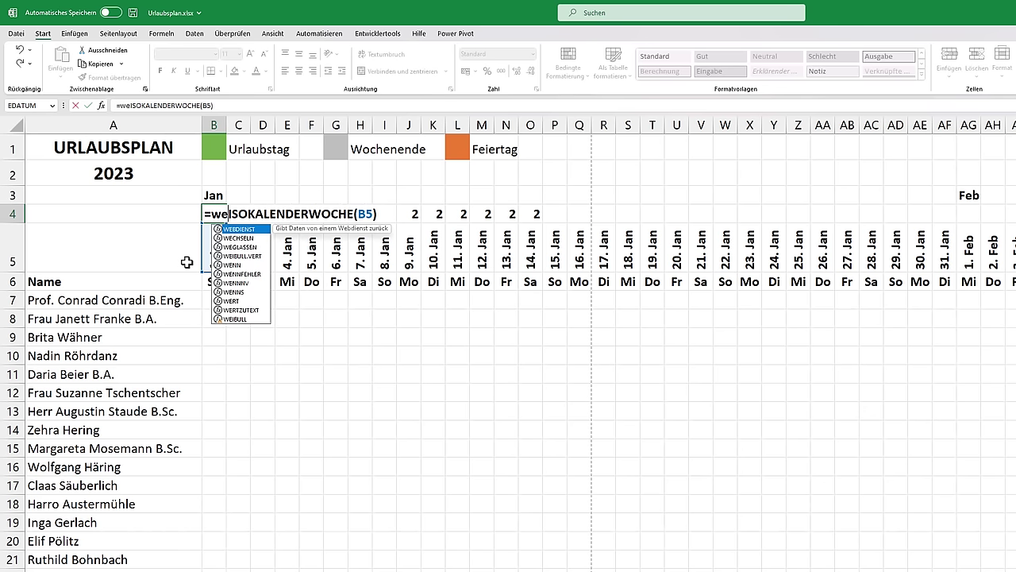
type("nn(")
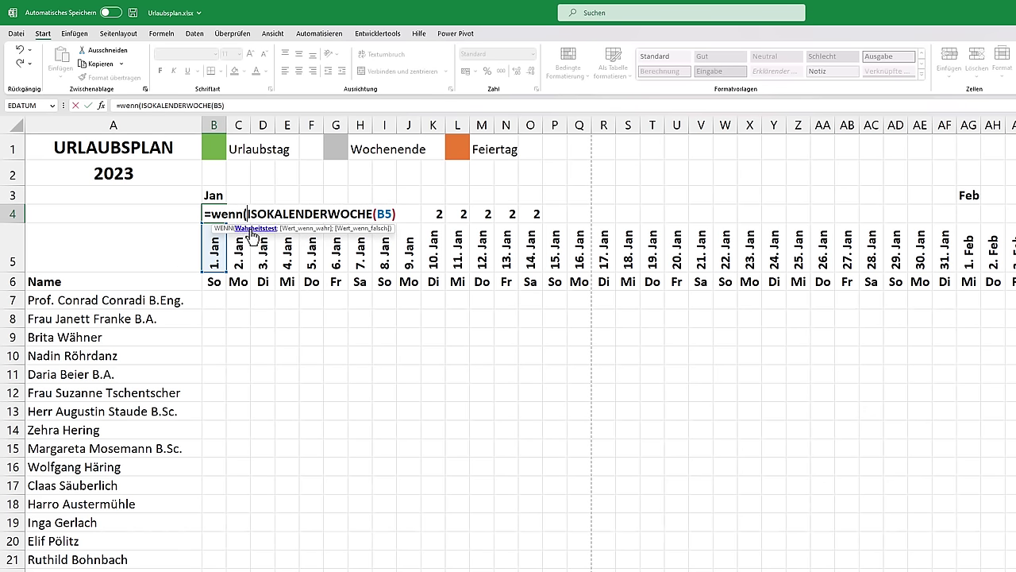
type("Woch")
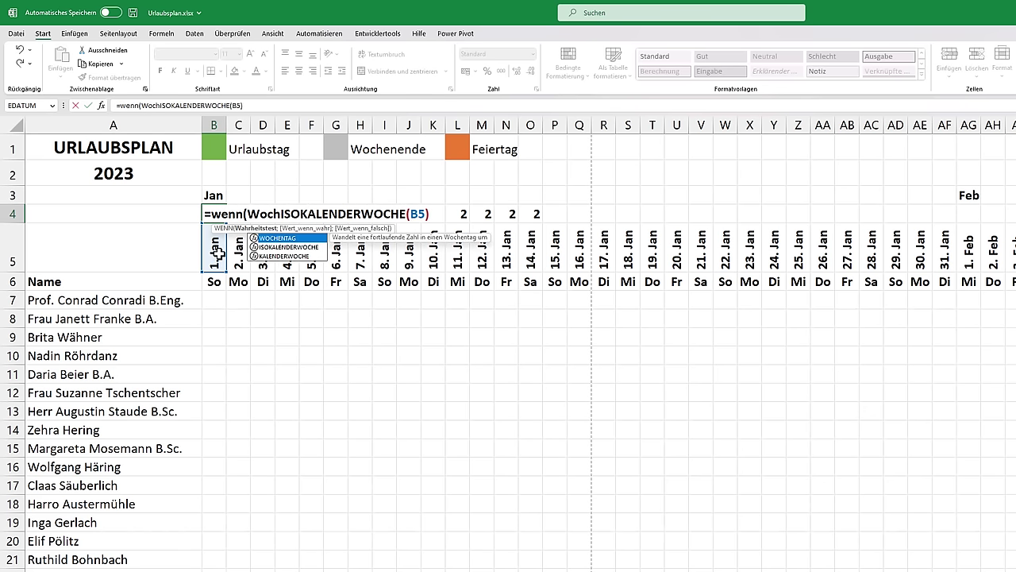
type("entag(")
left_click(217, 253)
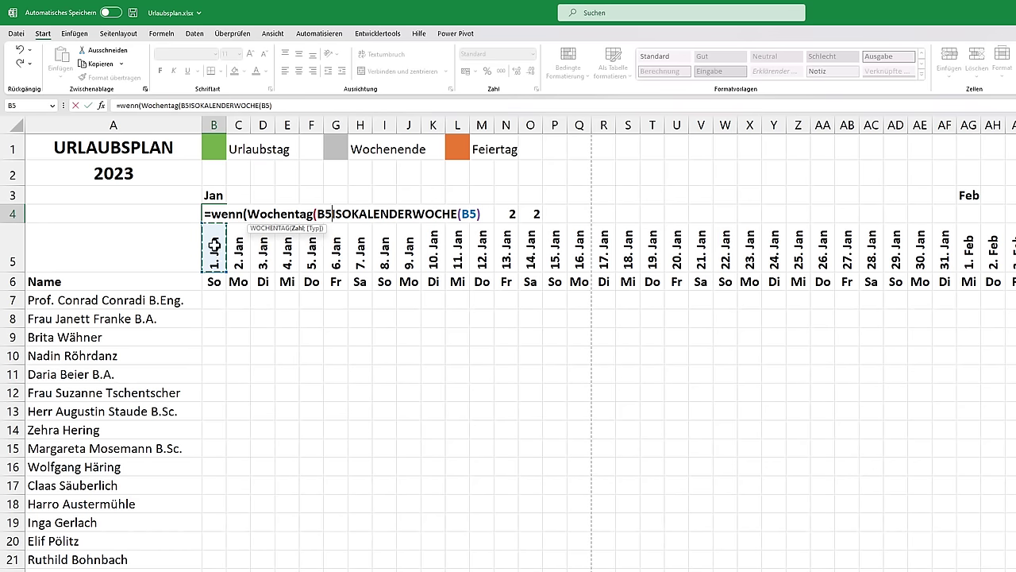
type(")=2")
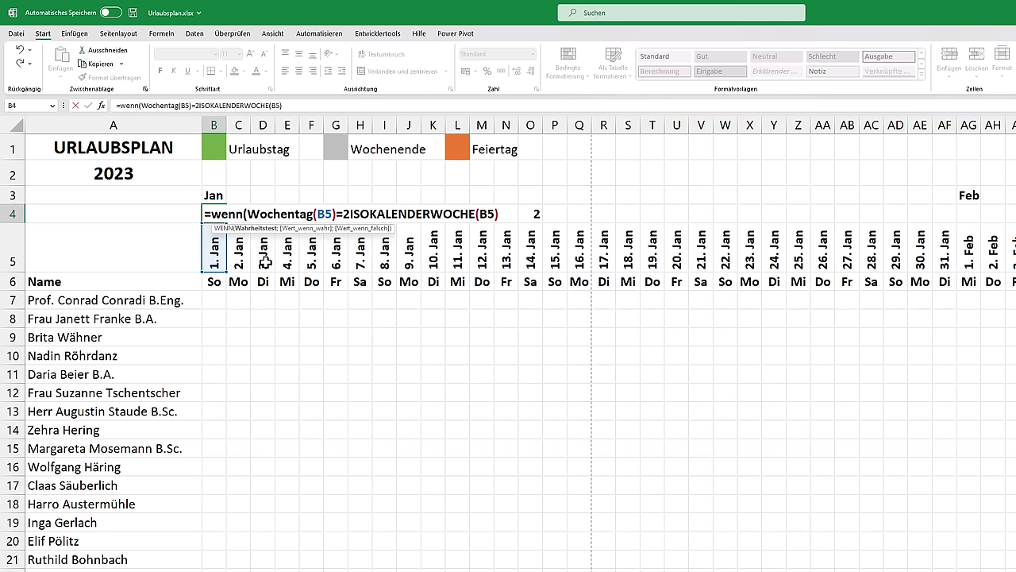
type(";")
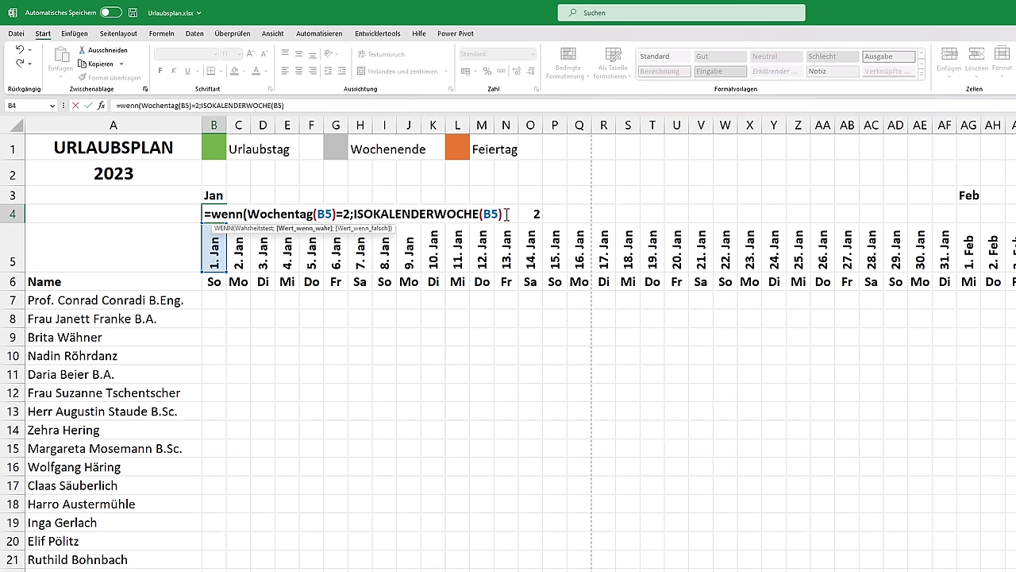
type(";")
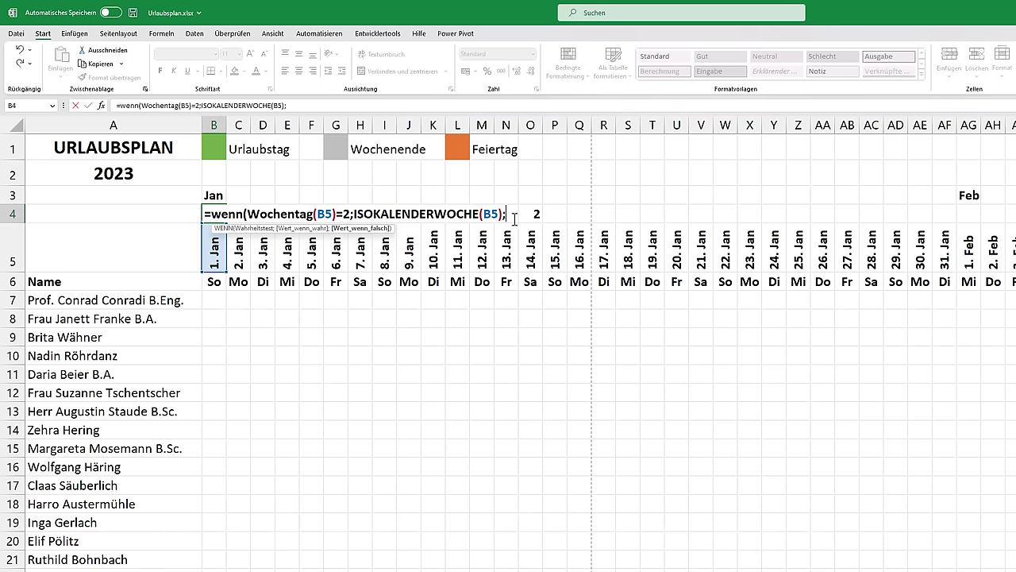
type(")")
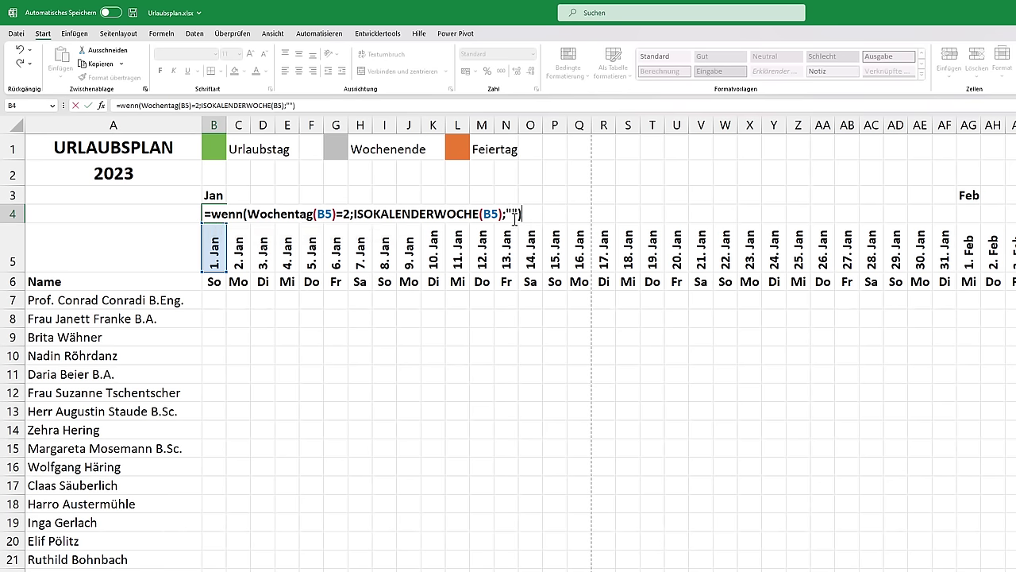
key("ctrl+Return")
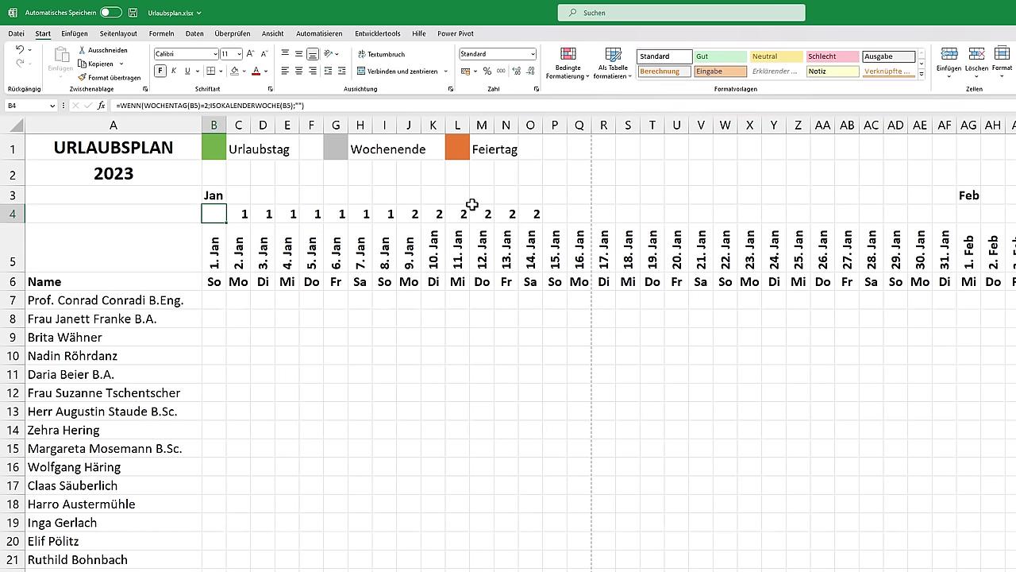
Copy B4's Monday-only formula along row 4 and check the weeks above 2, 9 and 16 Jan
left_click_drag(228, 225, 664, 219)
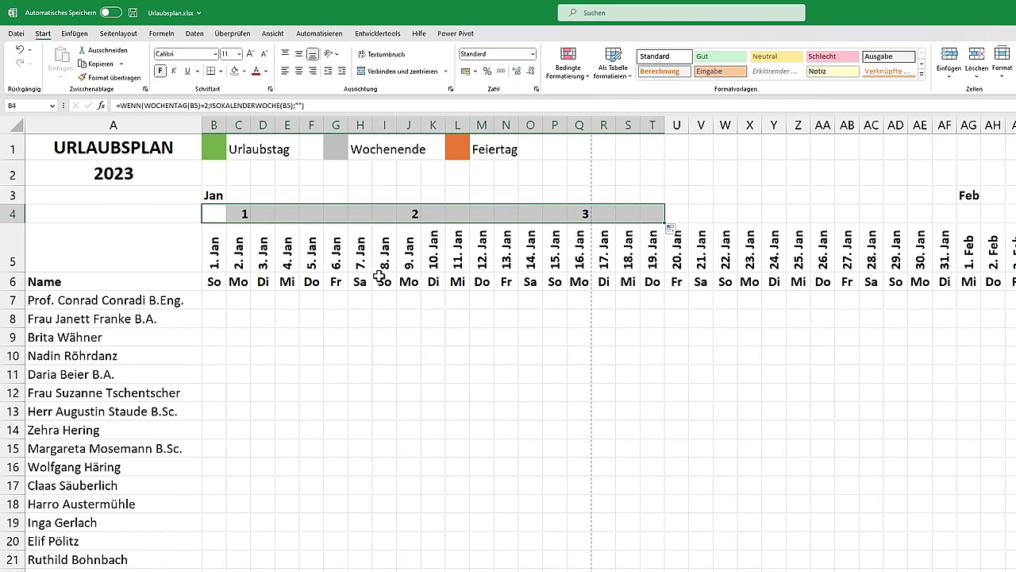
left_click(241, 236)
left_click_drag(241, 213, 242, 282)
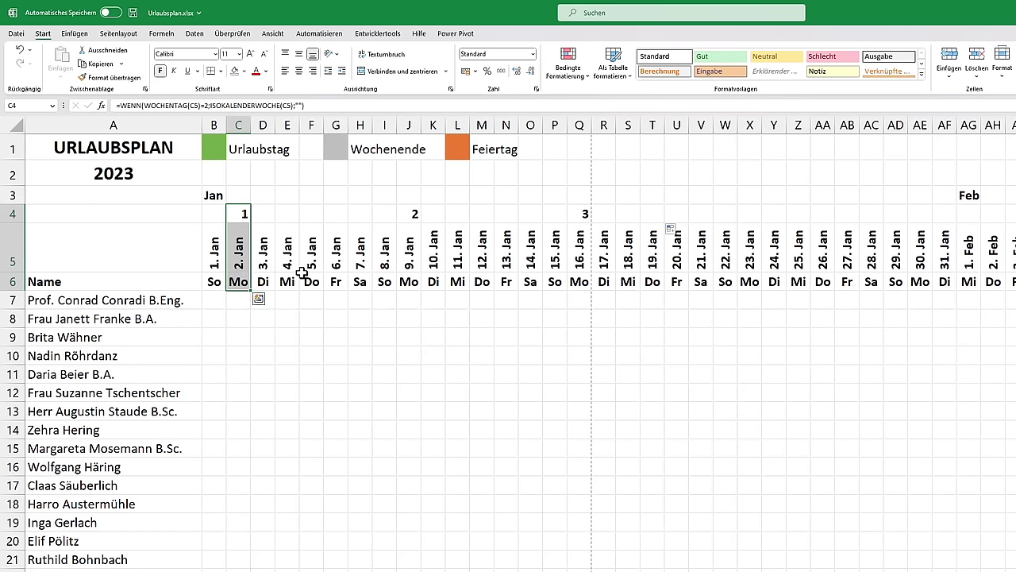
left_click_drag(413, 215, 413, 274)
left_click_drag(579, 213, 582, 277)
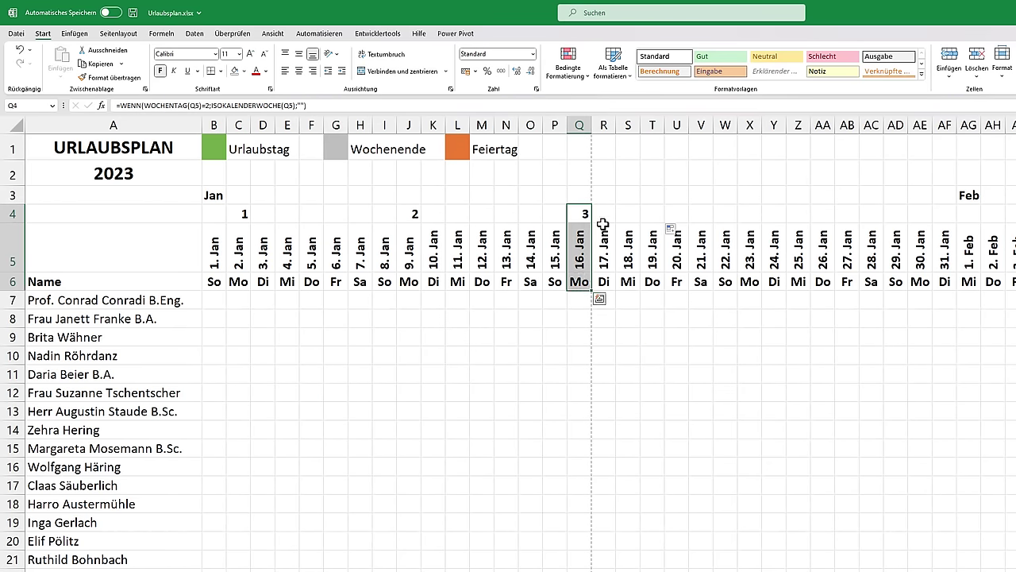
left_click(592, 213)
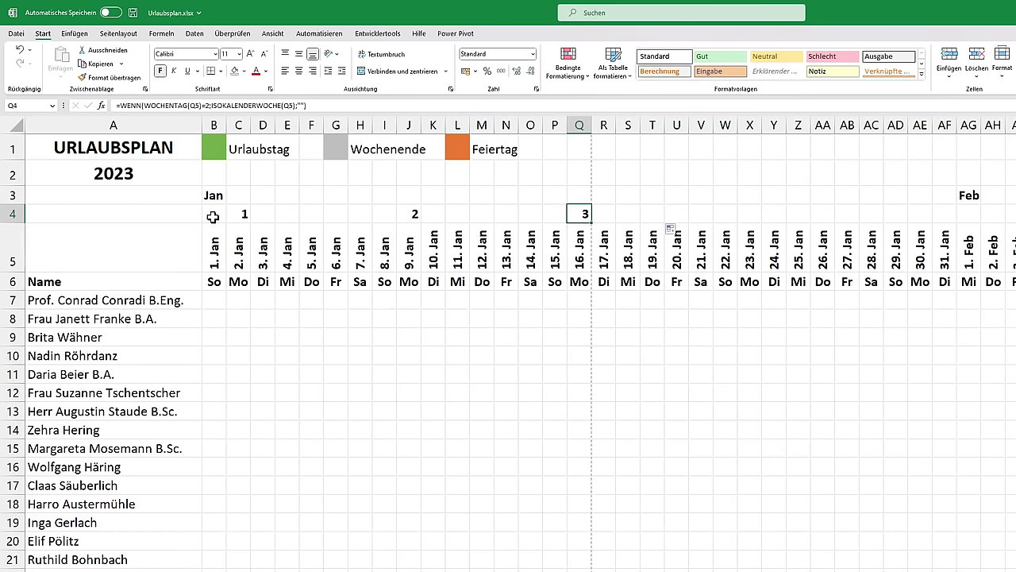
Centre row 4, fill the week formula through December, and label A4 as KW
left_click(12, 213)
left_click(298, 71)
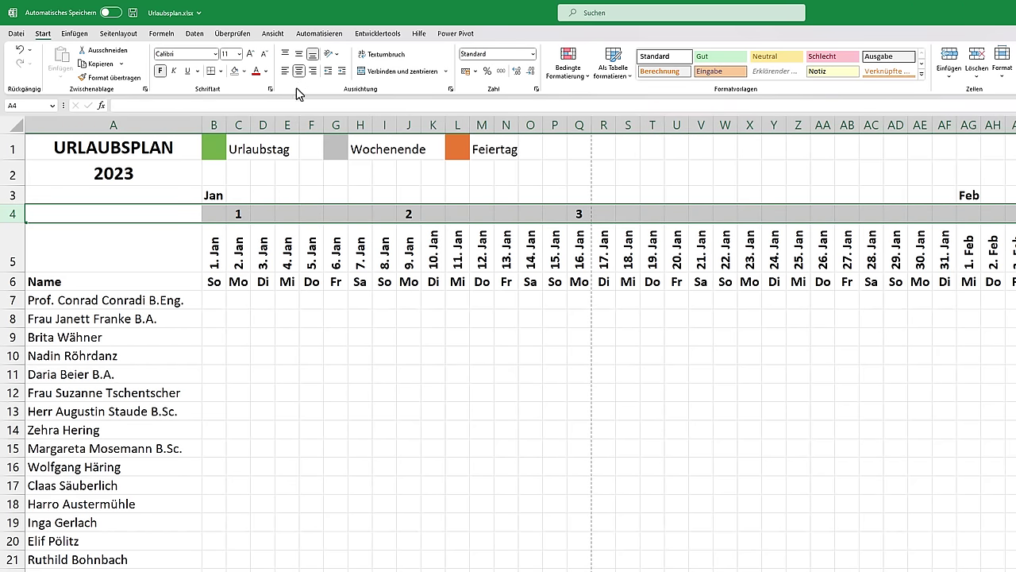
left_click(238, 212)
mouse_move(215, 213)
left_mouse_down()
mouse_move(648, 230)
mouse_move(1015, 213)
mouse_move(908, 252)
left_mouse_up()
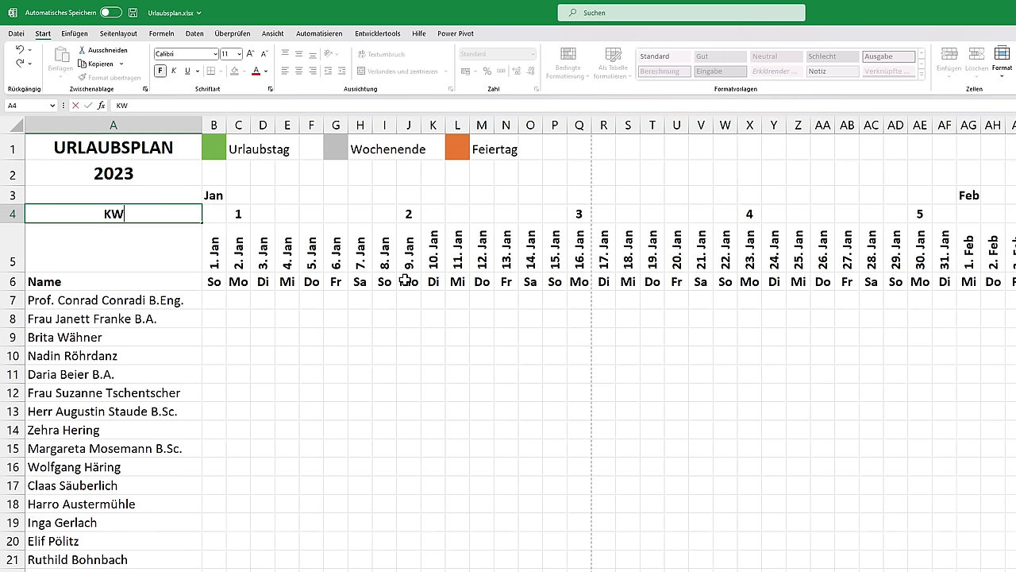
key("Return")
Right-align the KW label in A4 so it sits beside the week numbers
key("Up")
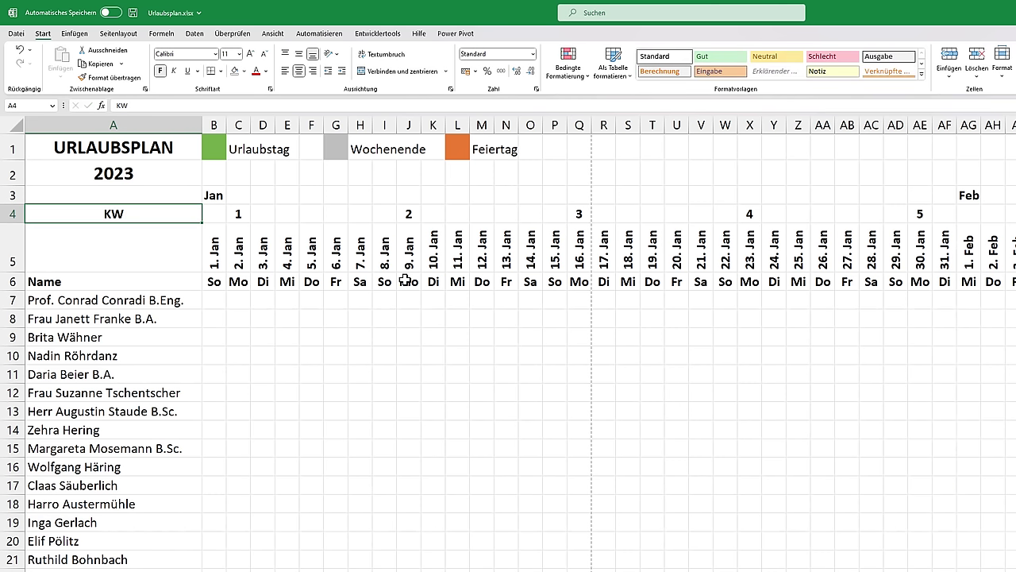
left_click(315, 72)
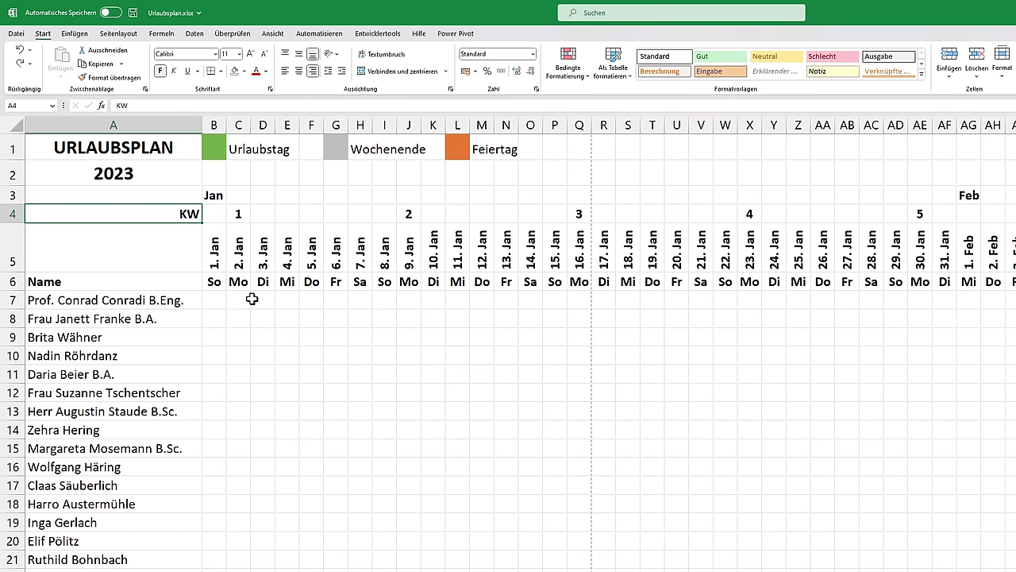
left_click(211, 298)
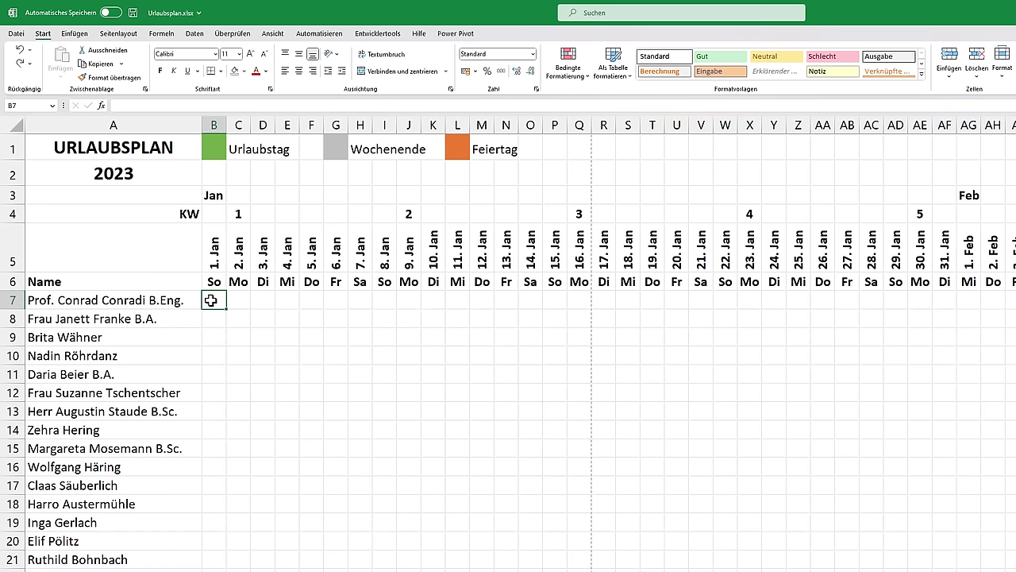
Freeze panes at B7 using Ansicht > Fenster fixieren > Fenster fixieren
left_click(272, 33)
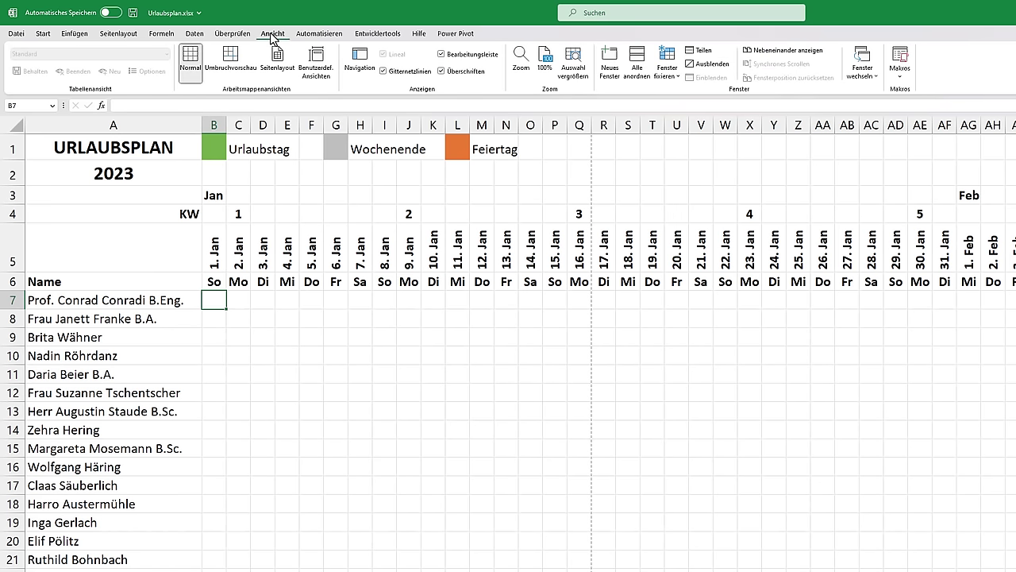
left_click(667, 68)
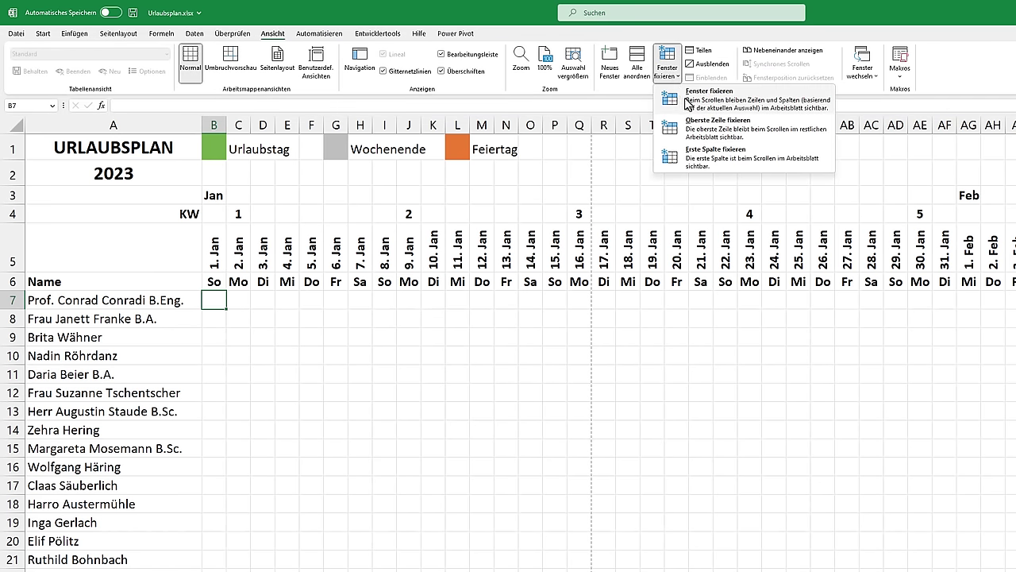
left_click(687, 100)
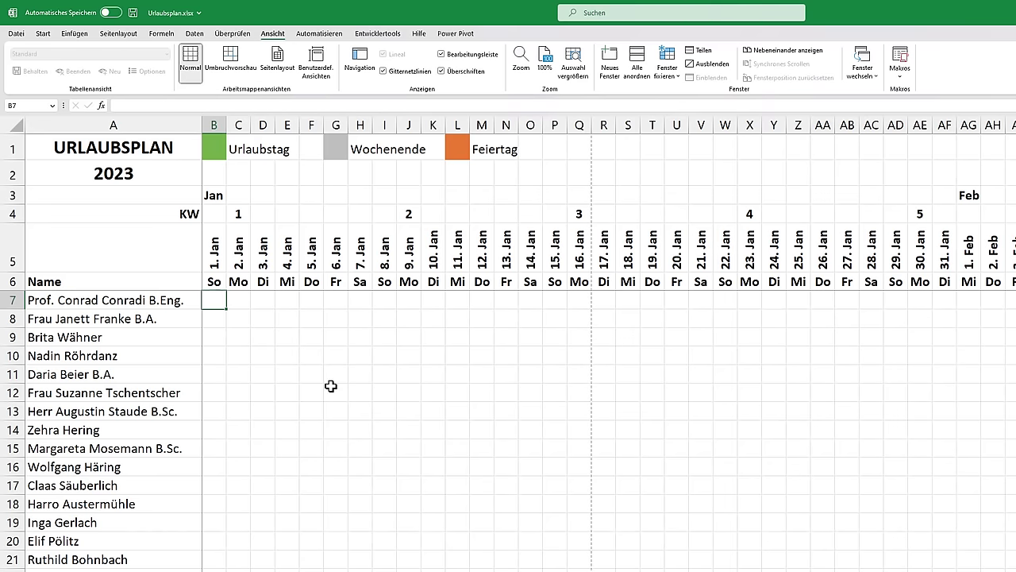
Scroll right, left, down and up to confirm the header rows and names stay fixed
scroll(608, 343, "right", 10)
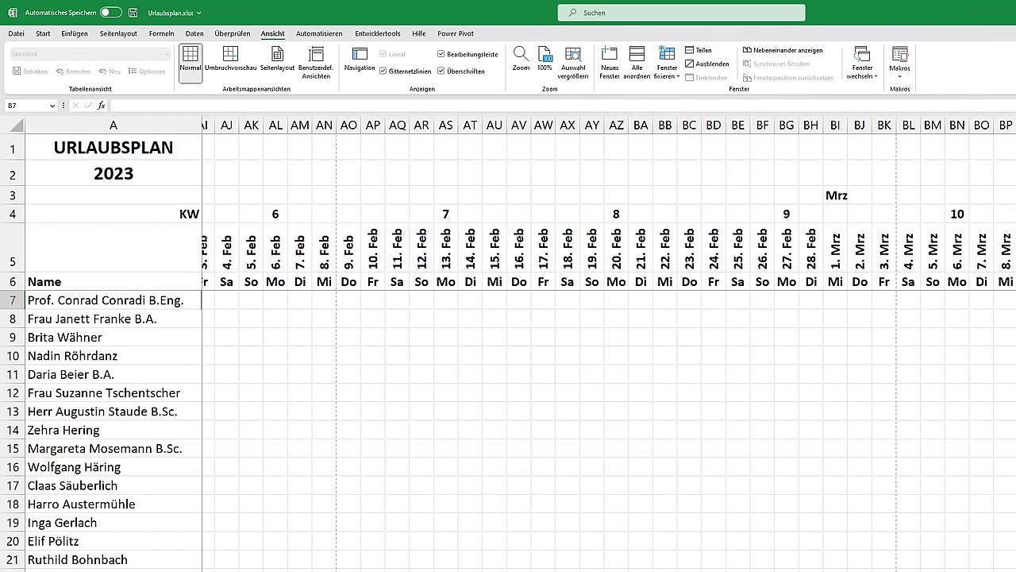
scroll(609, 344, "right", 15)
scroll(608, 344, "left", 10)
scroll(609, 344, "left", 10)
scroll(128, 384, "left", 3)
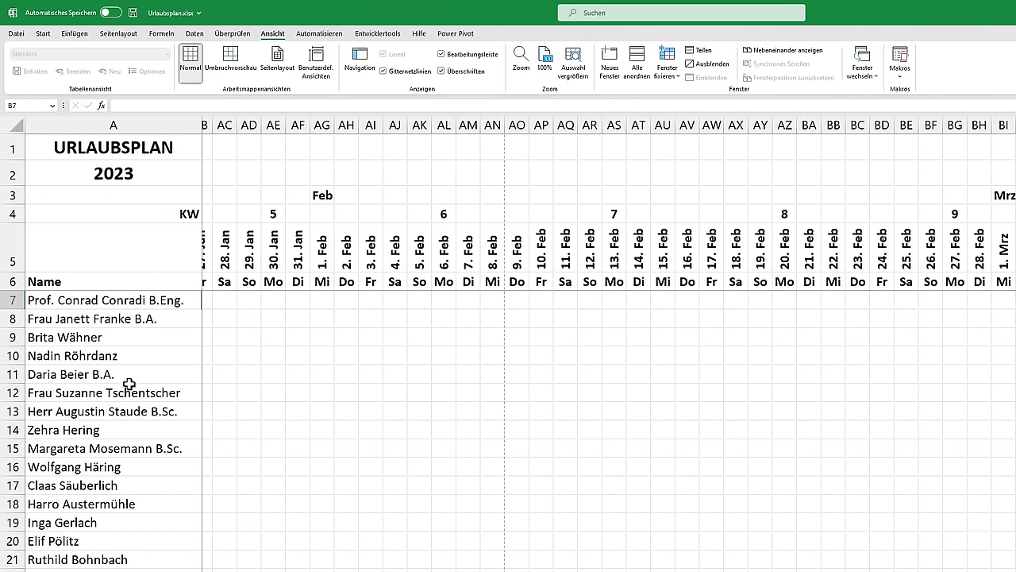
scroll(609, 344, "left", 15)
scroll(610, 344, "left", 11)
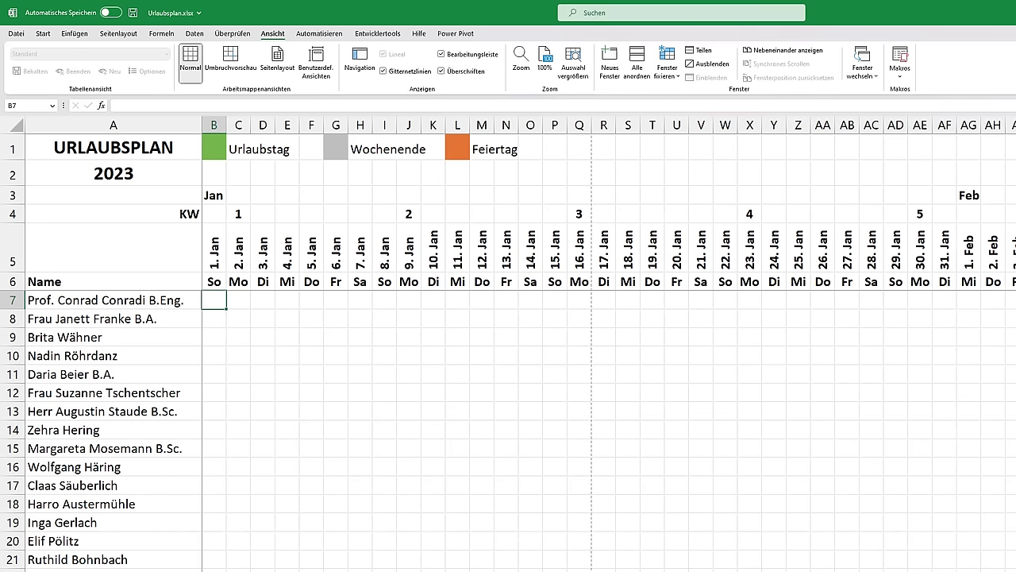
scroll(509, 429, "down", 1)
scroll(508, 429, "down", 5)
scroll(508, 429, "down", 2)
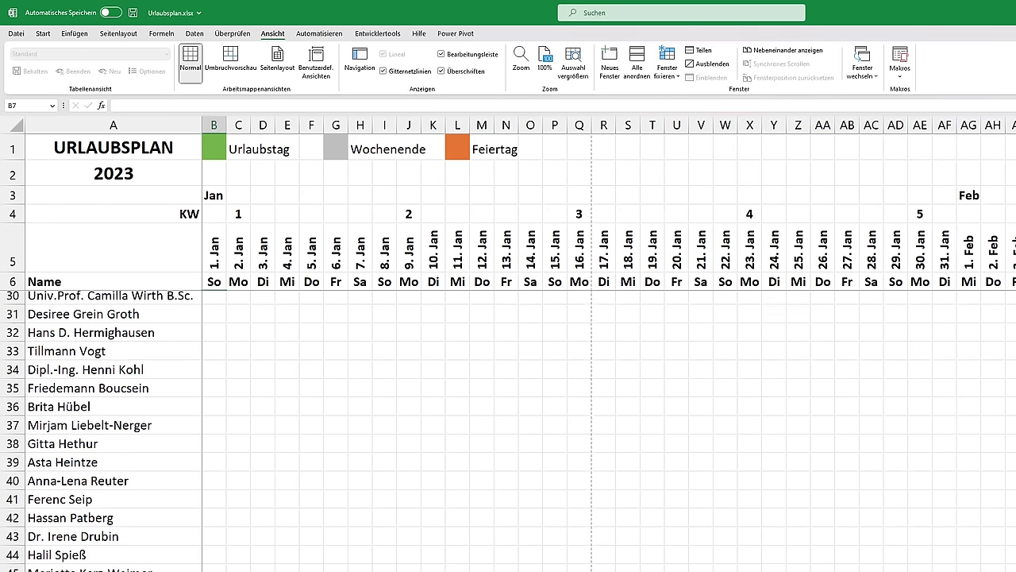
scroll(508, 428, "up", 5)
scroll(508, 429, "up", 3)
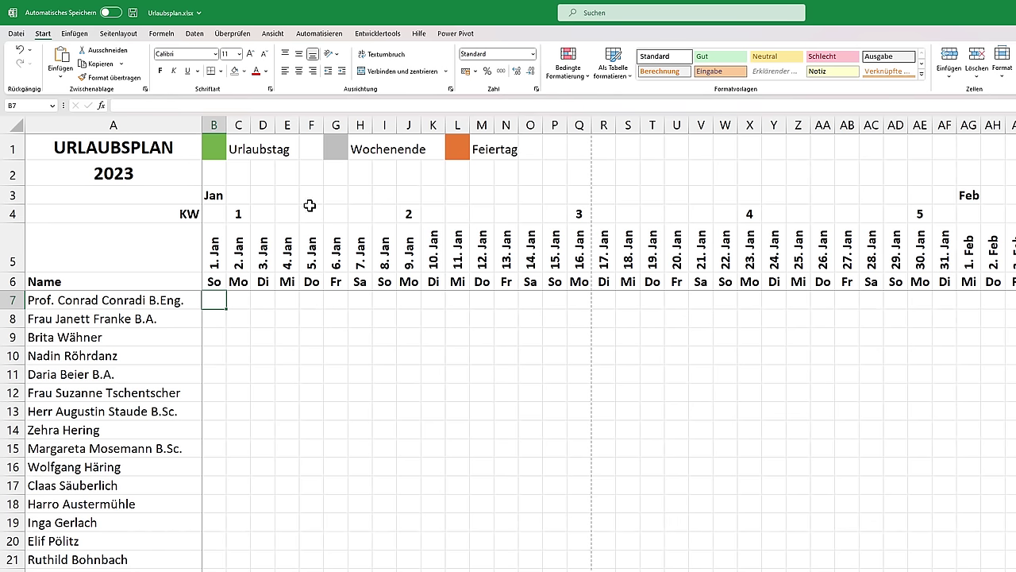
Create a new formula-based conditional formatting rule with =Wochentag(B$6;2)>5 to detect weekends
left_click(582, 78)
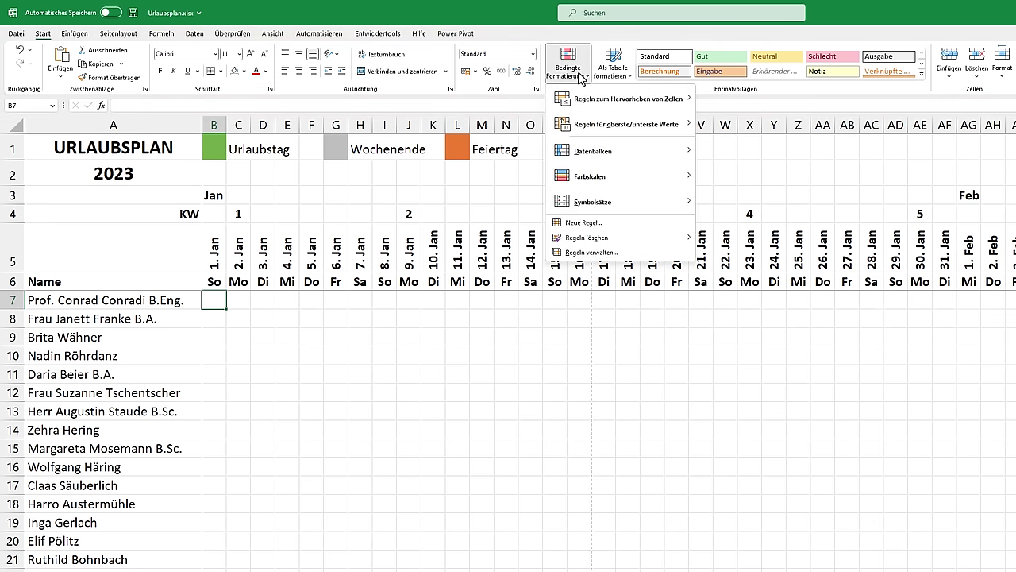
left_click(584, 254)
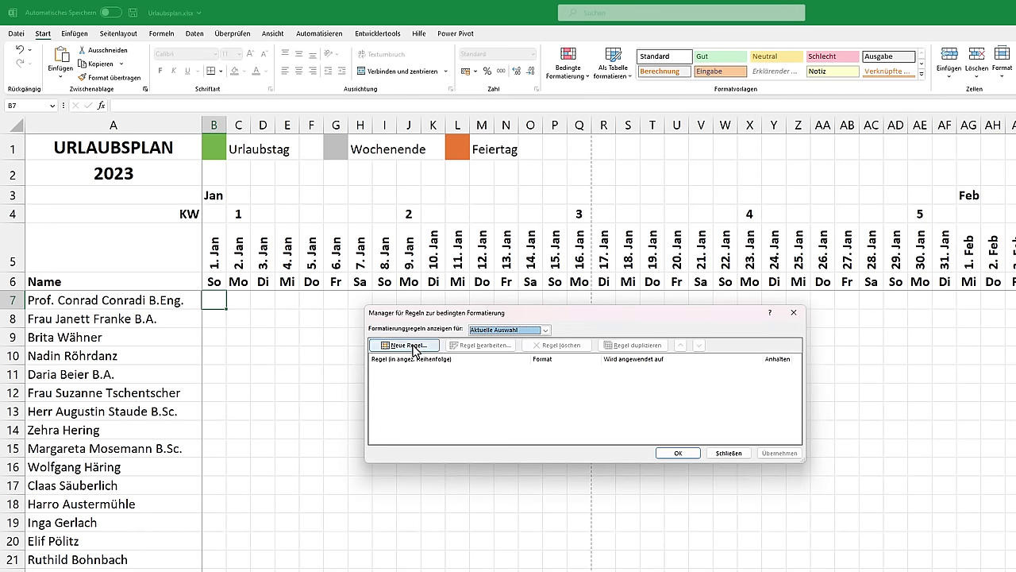
left_click(414, 347)
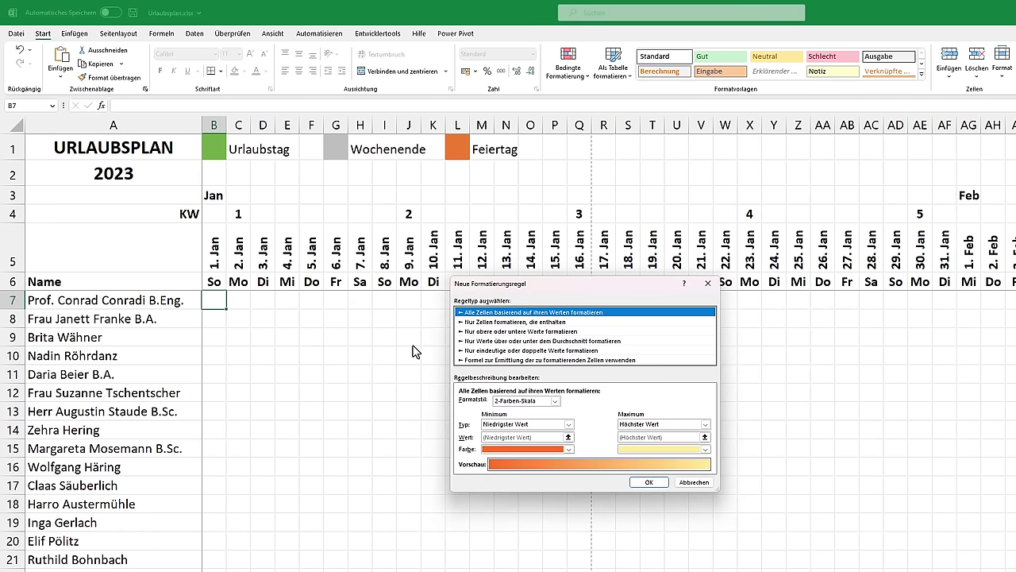
left_click(477, 361)
left_click(481, 404)
type("=Wochentag(B6")
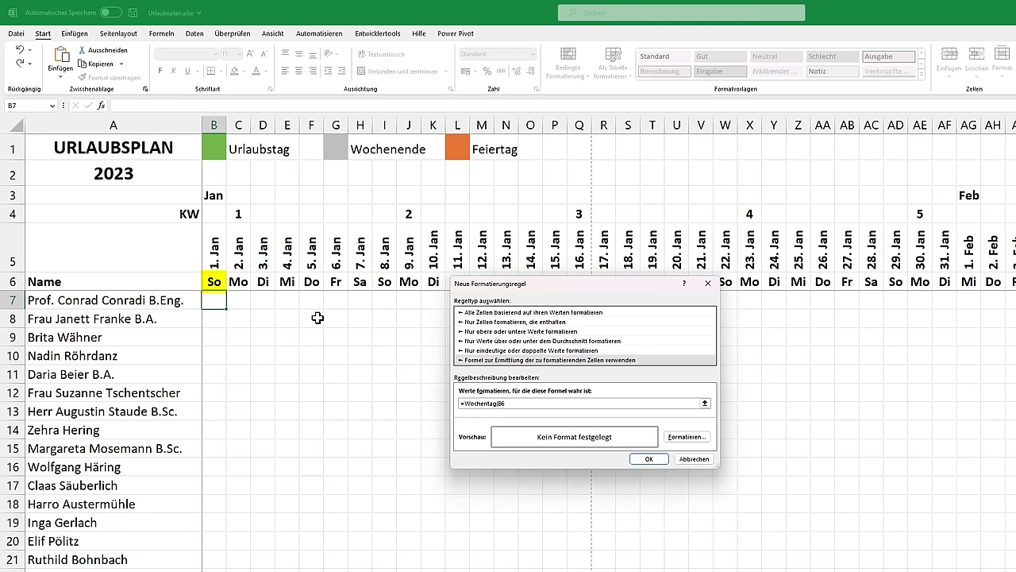
type("$")
left_click(521, 403)
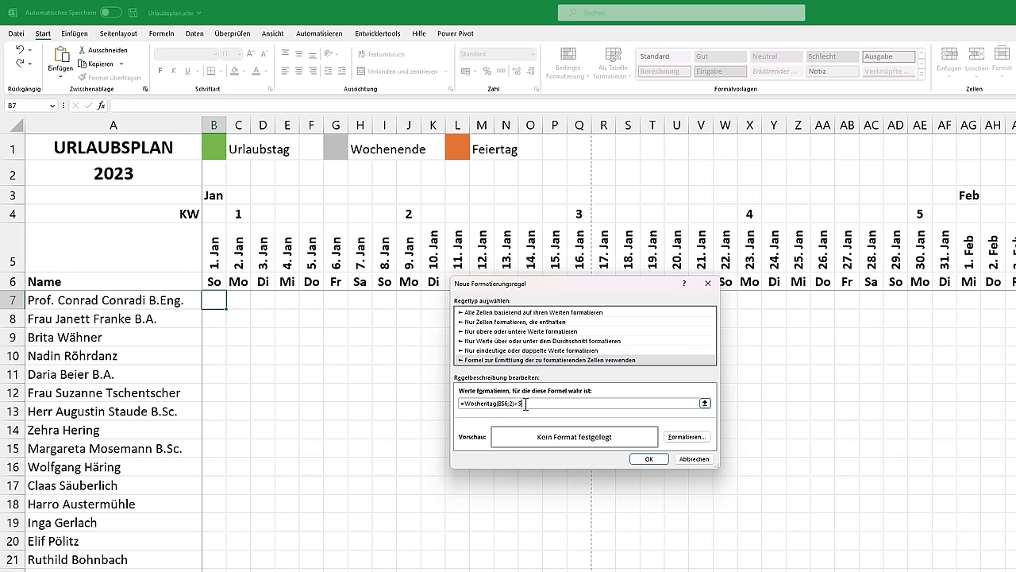
Set the new weekend rule's format to a light grey background fill
left_click(688, 438)
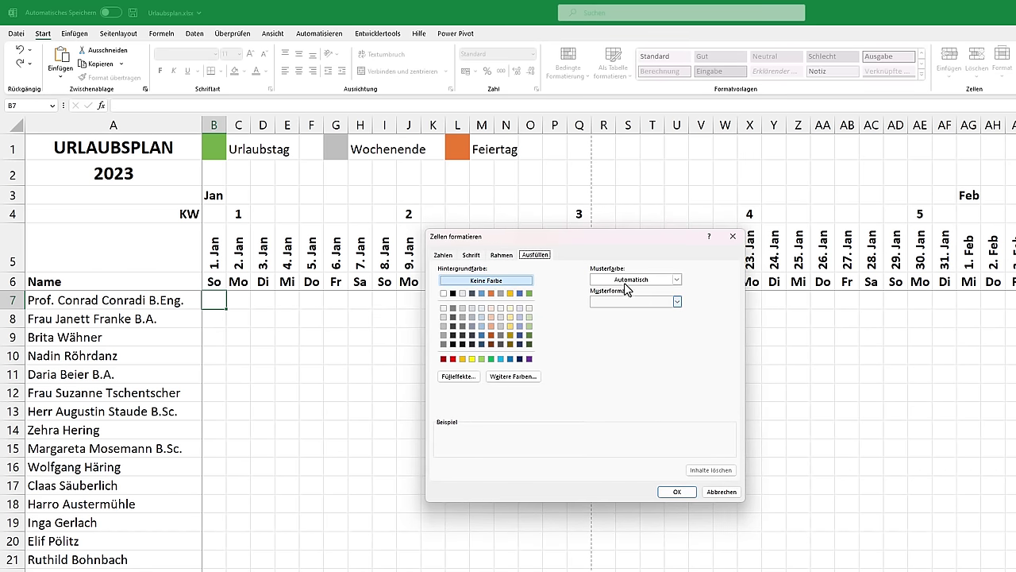
left_click(443, 316)
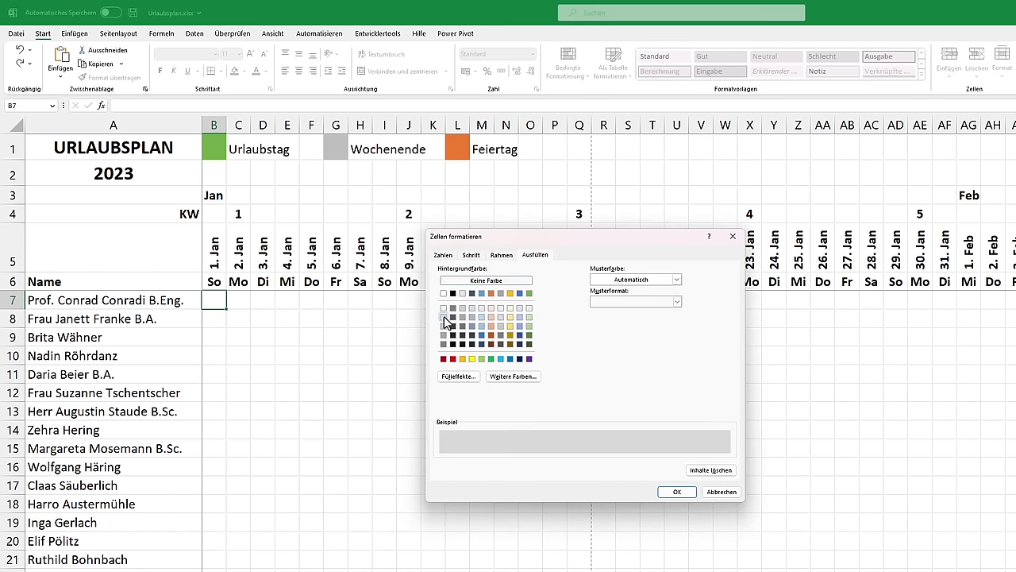
left_click(677, 492)
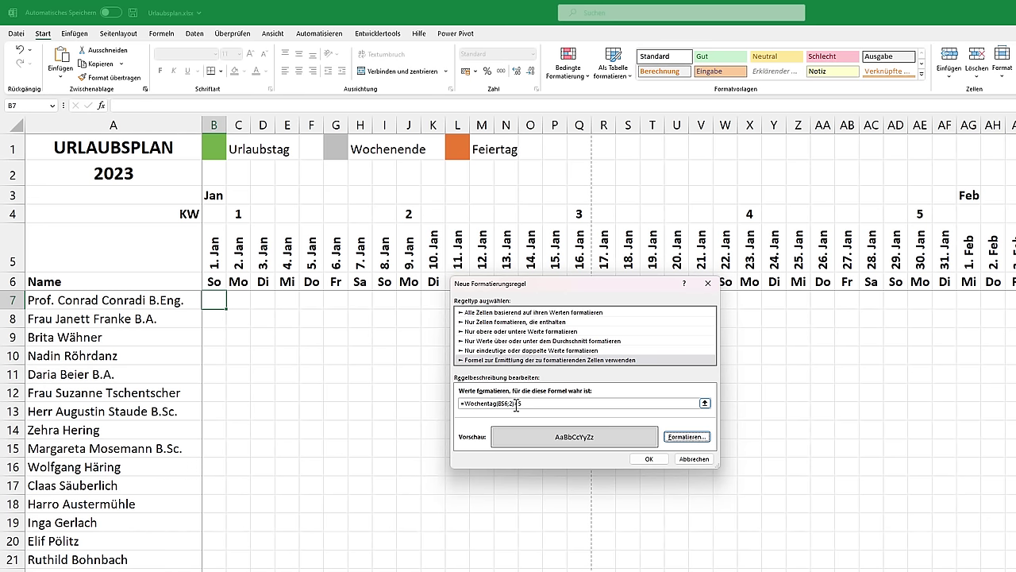
Review the =WOCHENTAG(B$6;2)>5 formula and confirm the weekend rule
left_click(525, 404)
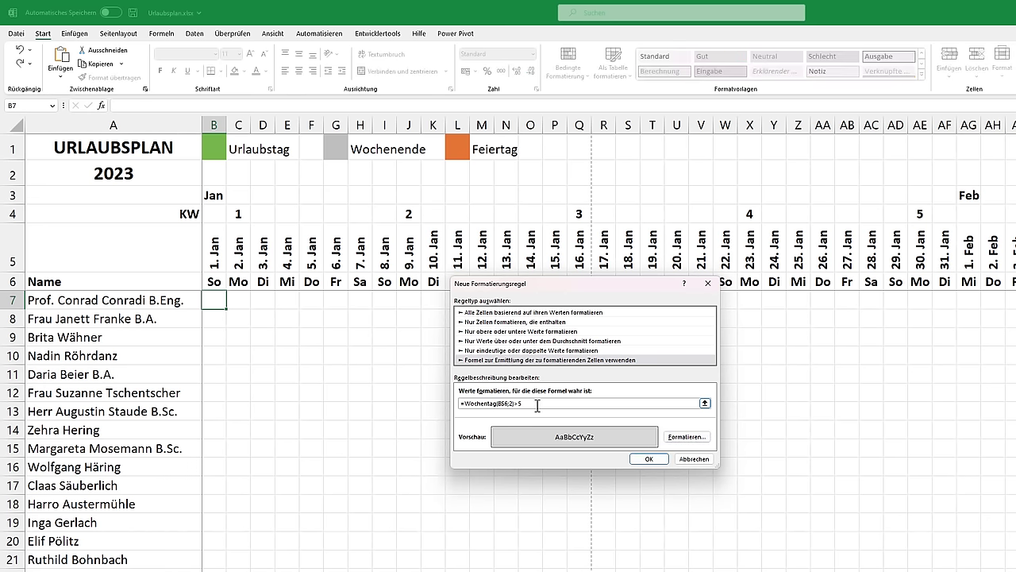
left_click_drag(526, 404, 459, 404)
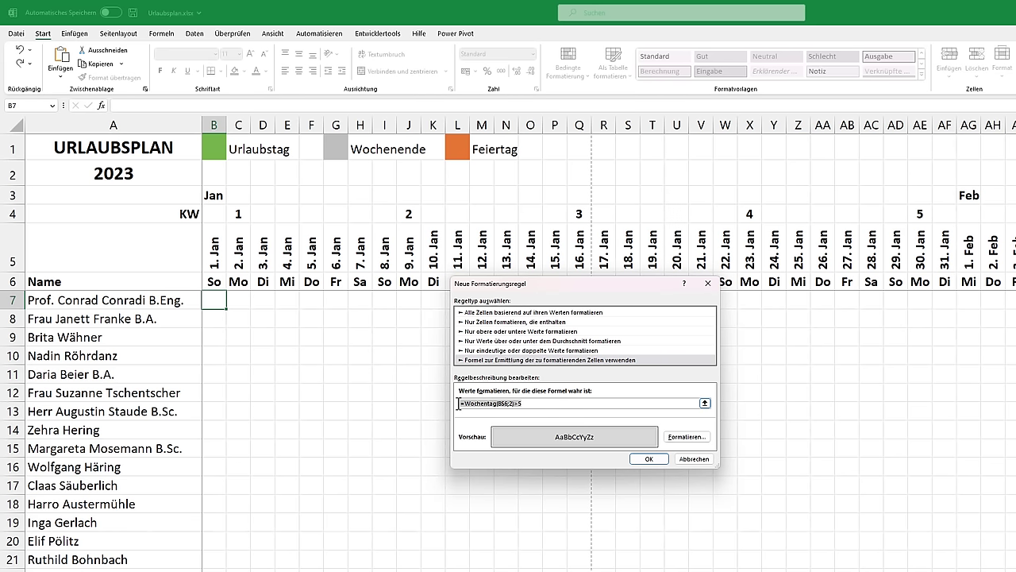
left_click(570, 402)
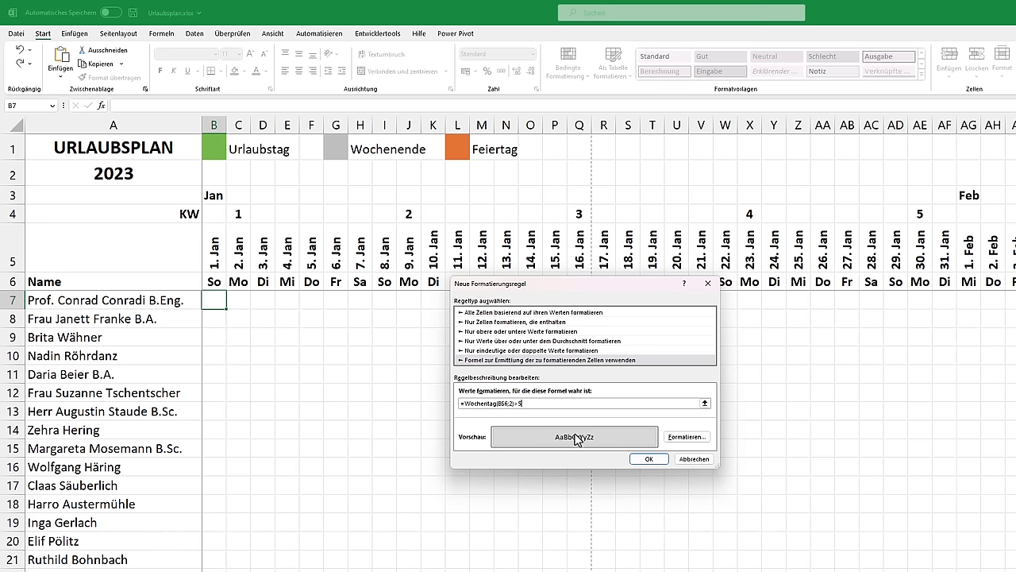
left_click(649, 460)
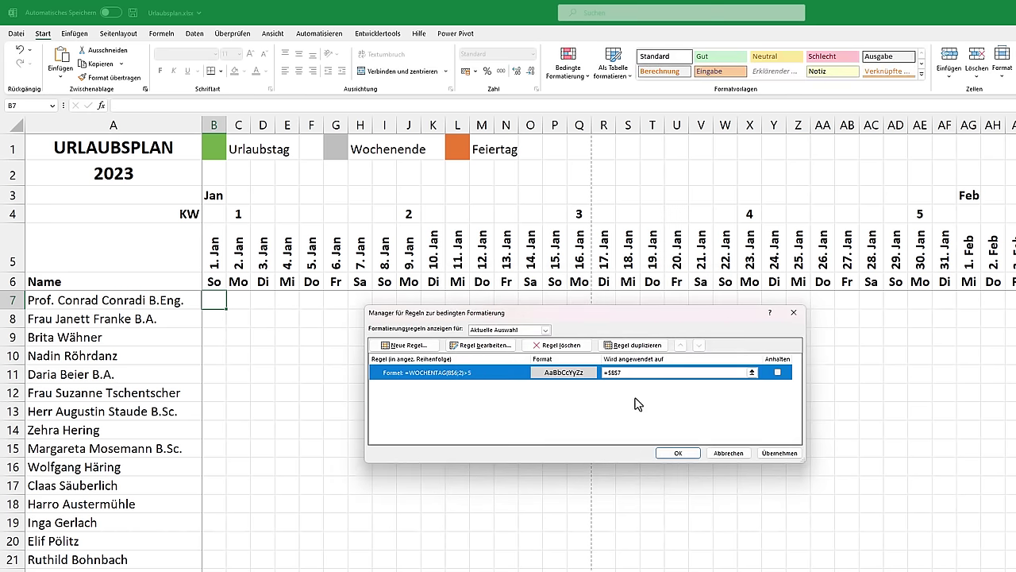
Change the weekend rule's applied range to =$B$7:$NC$62 and apply it
left_click(771, 454)
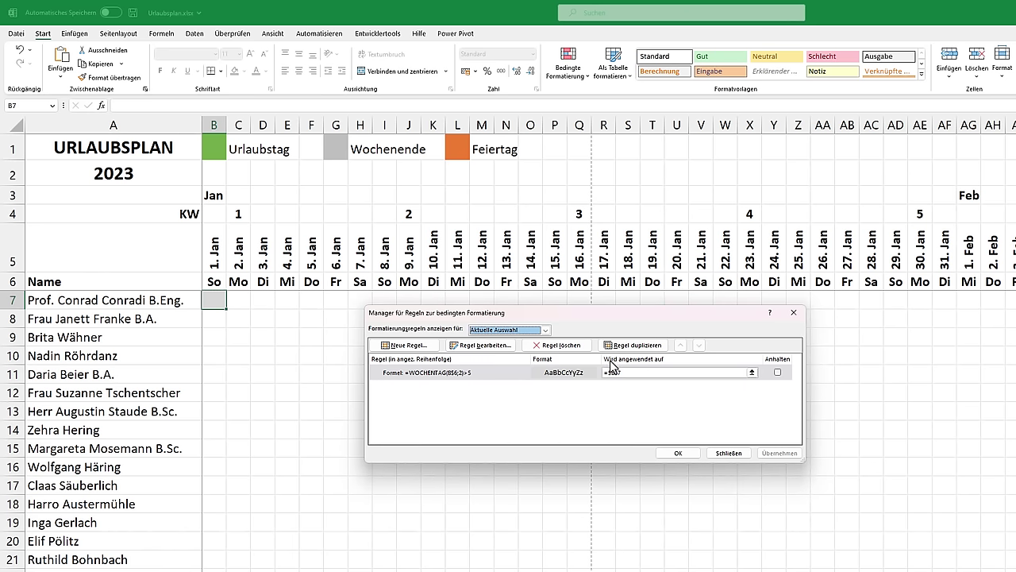
left_click(630, 371)
left_click(626, 371)
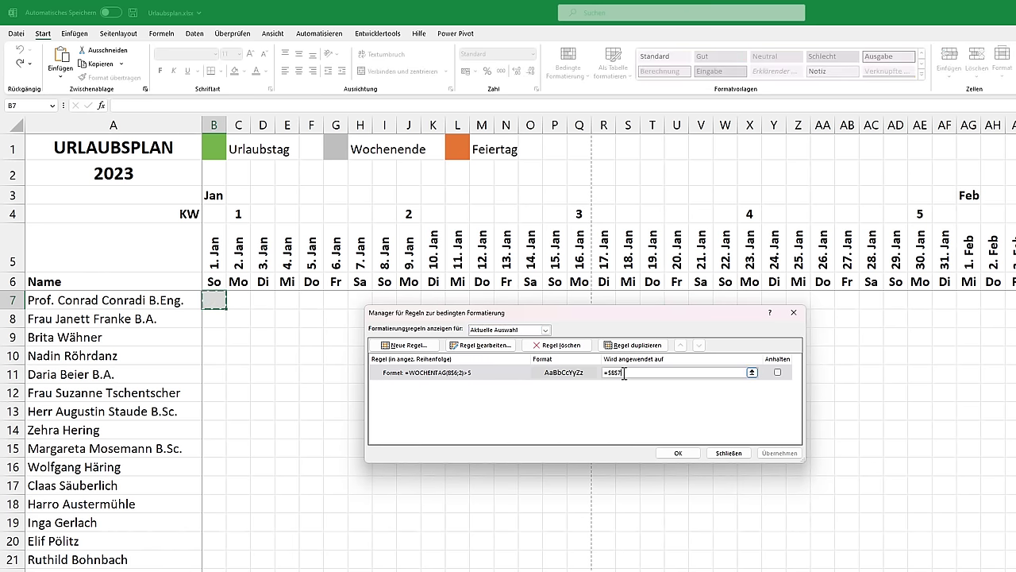
type("$B$7:$B$7")
key("BackSpace")
key("BackSpace")
key("BackSpace")
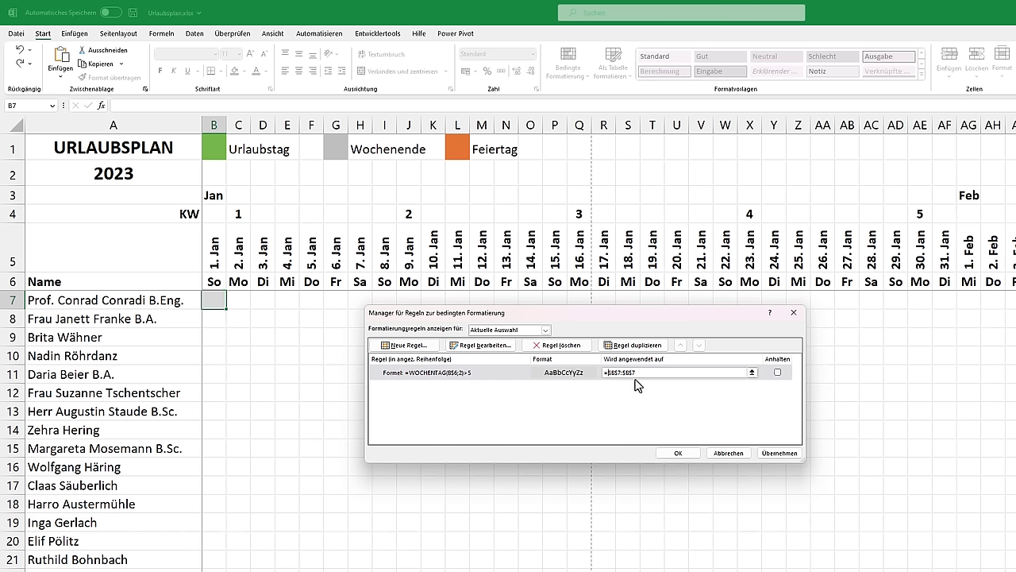
key("BackSpace")
key("F4")
left_click(777, 454)
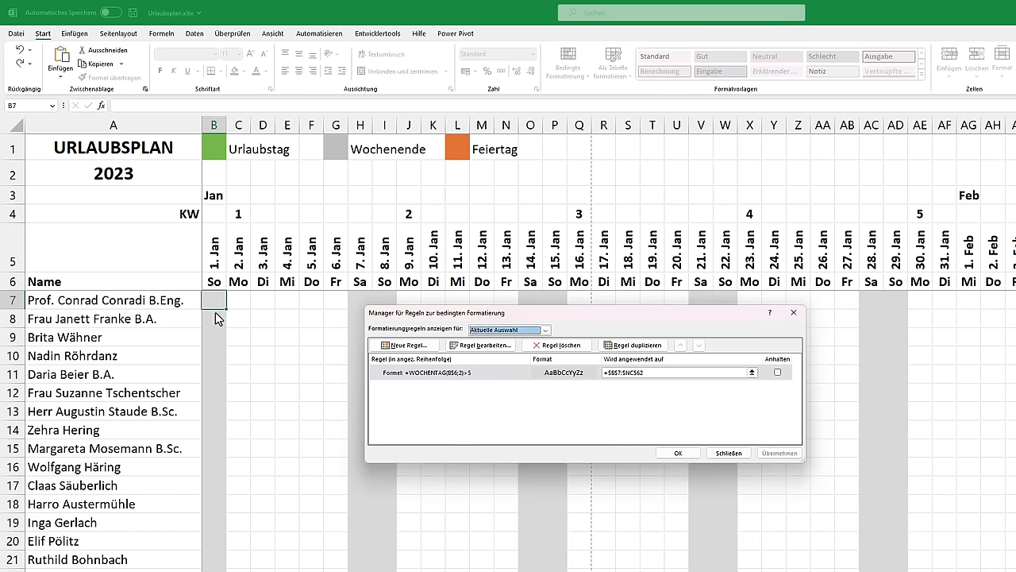
left_click(681, 452)
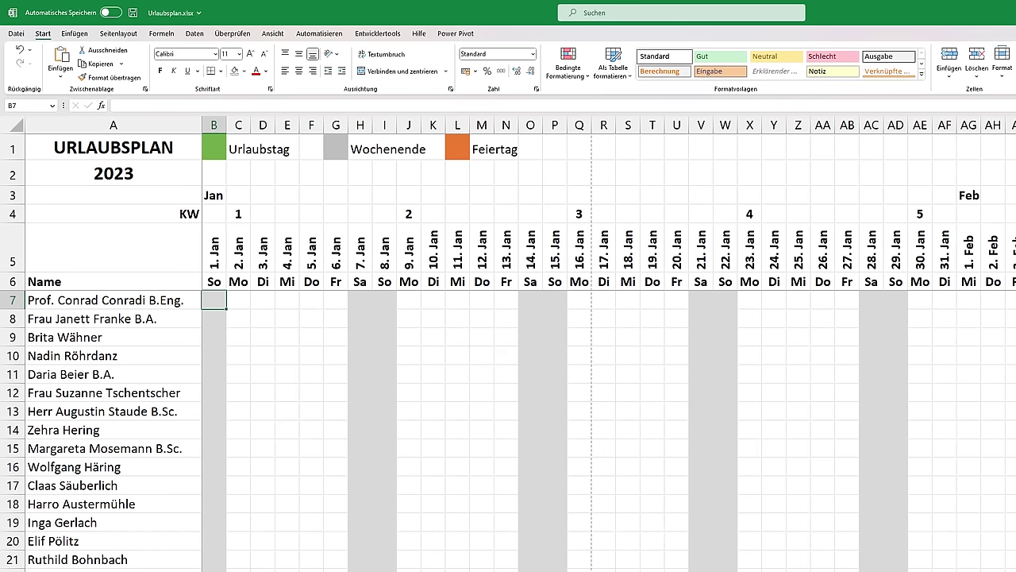
scroll(508, 358, "right", 6)
scroll(508, 358, "left", 6)
left_click(147, 175)
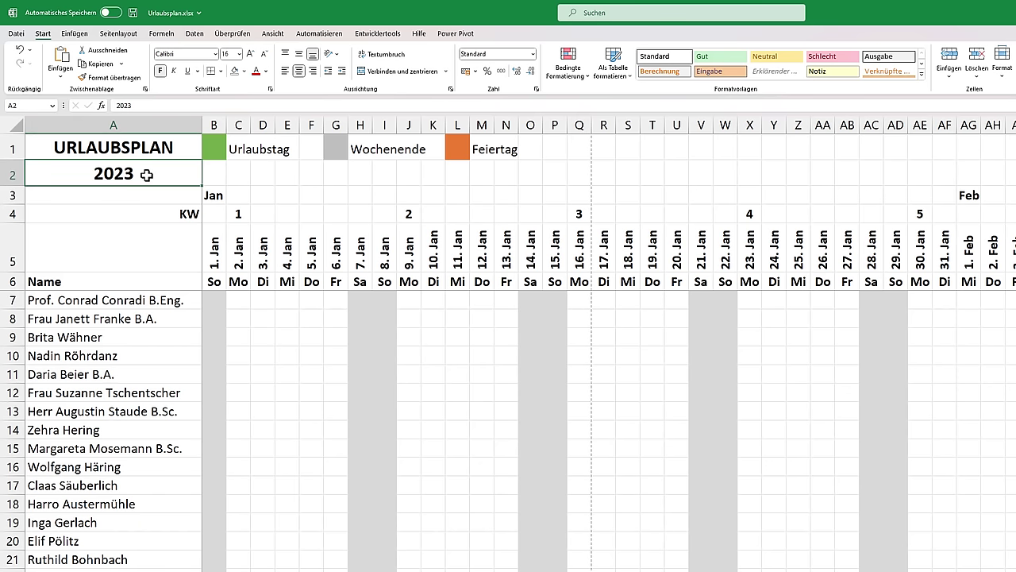
type("2024")
key("Return")
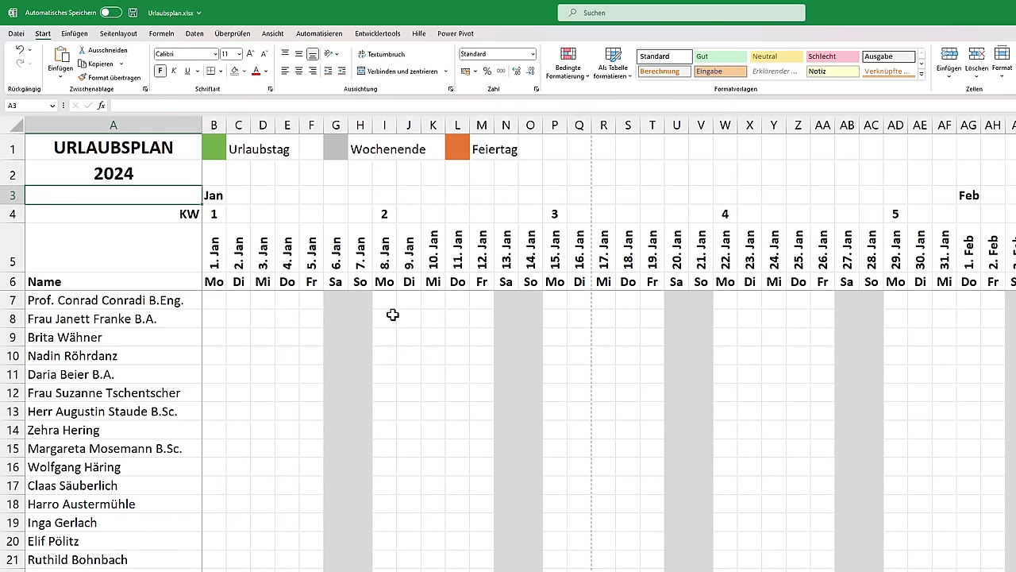
left_click(158, 166)
type("2023")
key("Return")
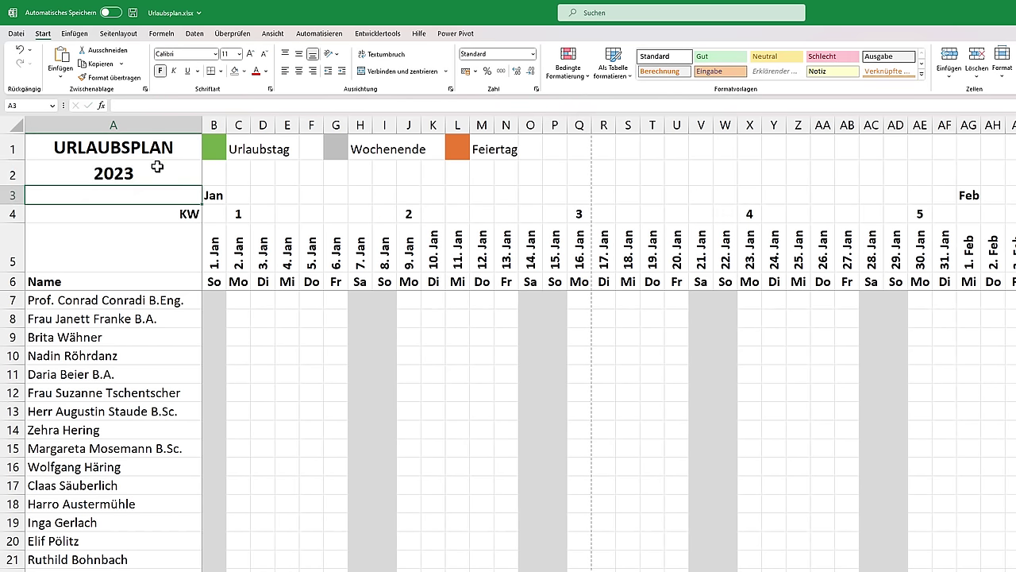
scroll(509, 397, "right", 15)
scroll(508, 397, "right", 15)
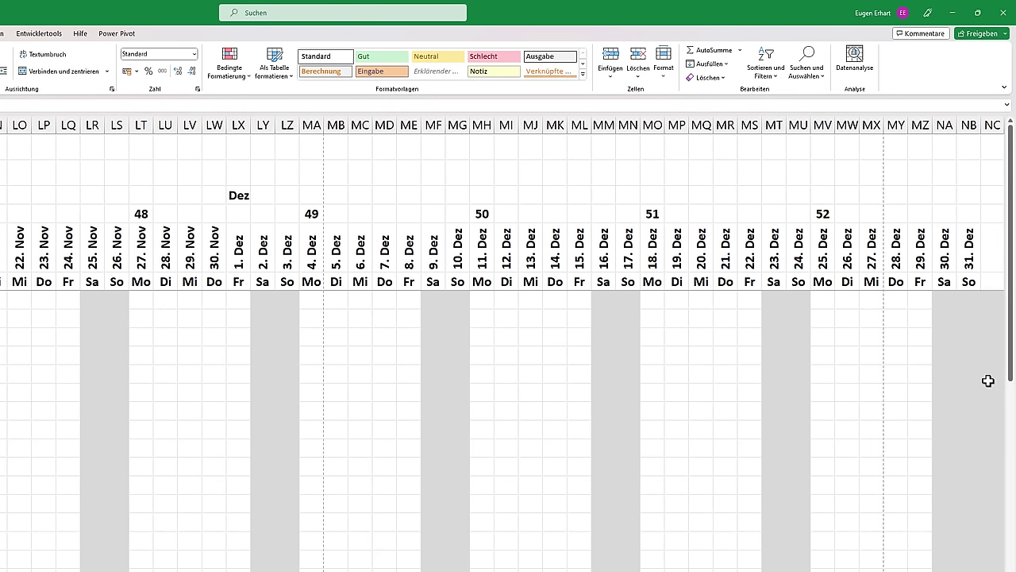
Select the weekday cell in column NC and open the conditional formatting rules manager
left_click_drag(996, 242, 991, 276)
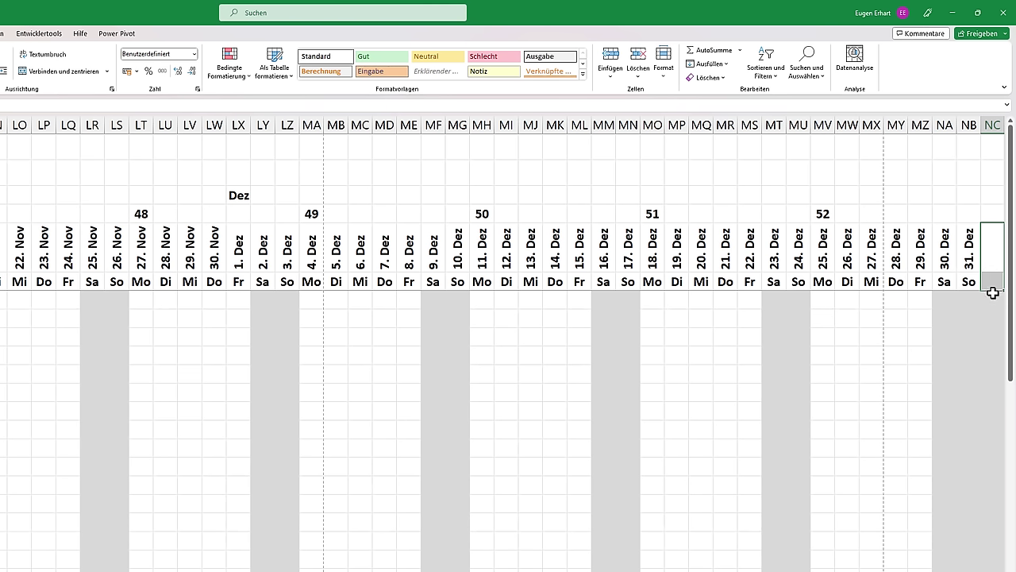
left_click_drag(991, 281, 1001, 567)
left_click(991, 298)
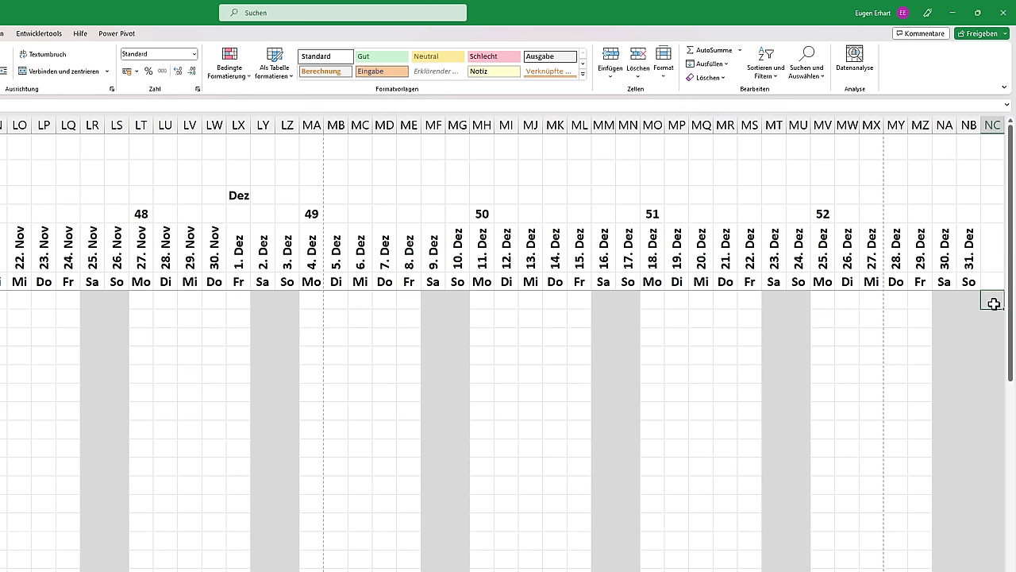
left_click(991, 283)
left_click_drag(991, 257, 991, 278)
left_click(991, 281)
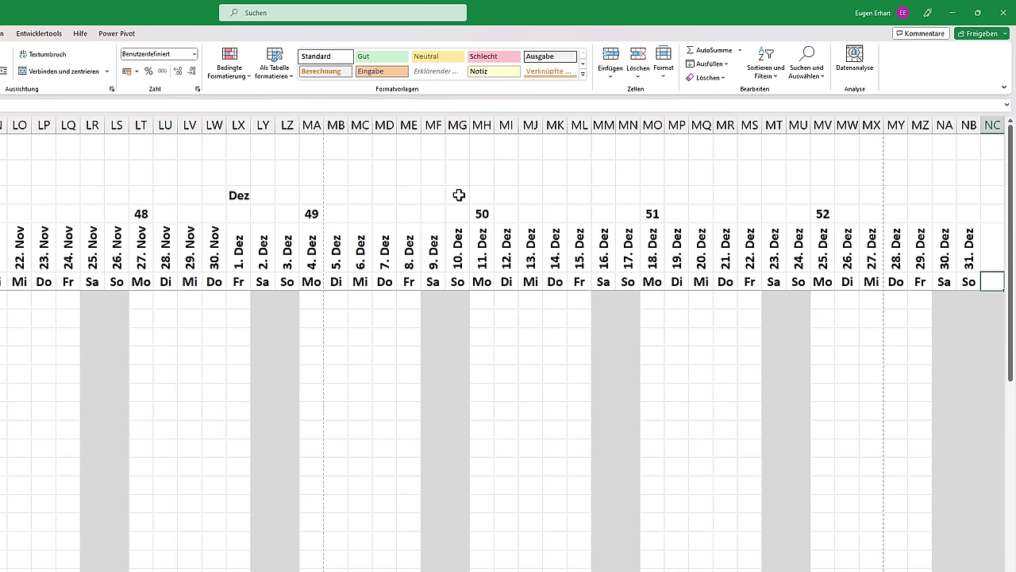
left_click(230, 62)
left_click(258, 249)
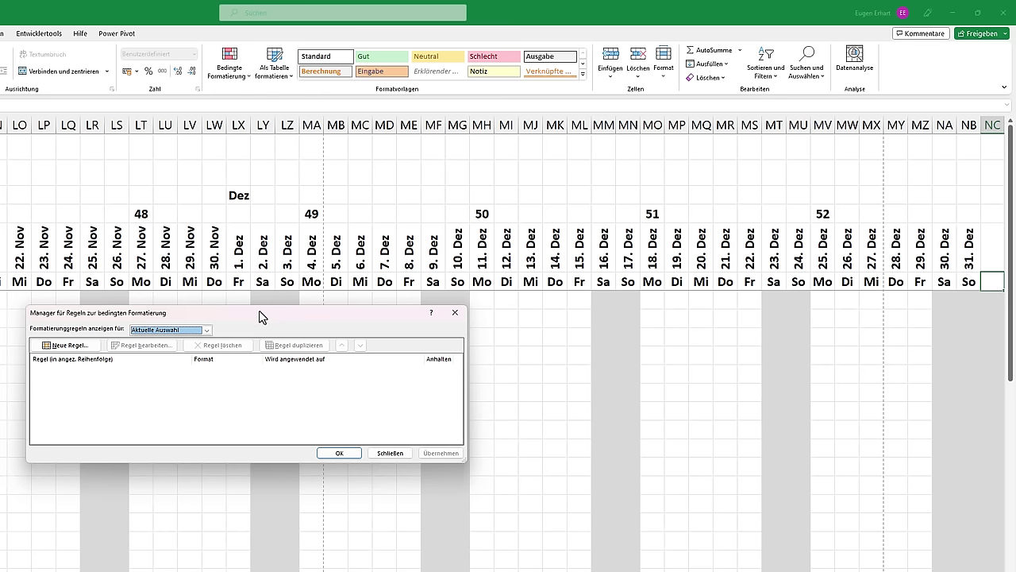
Show all rules for this worksheet and open the weekend rule for editing
left_click(170, 329)
left_click(170, 339)
left_click(170, 329)
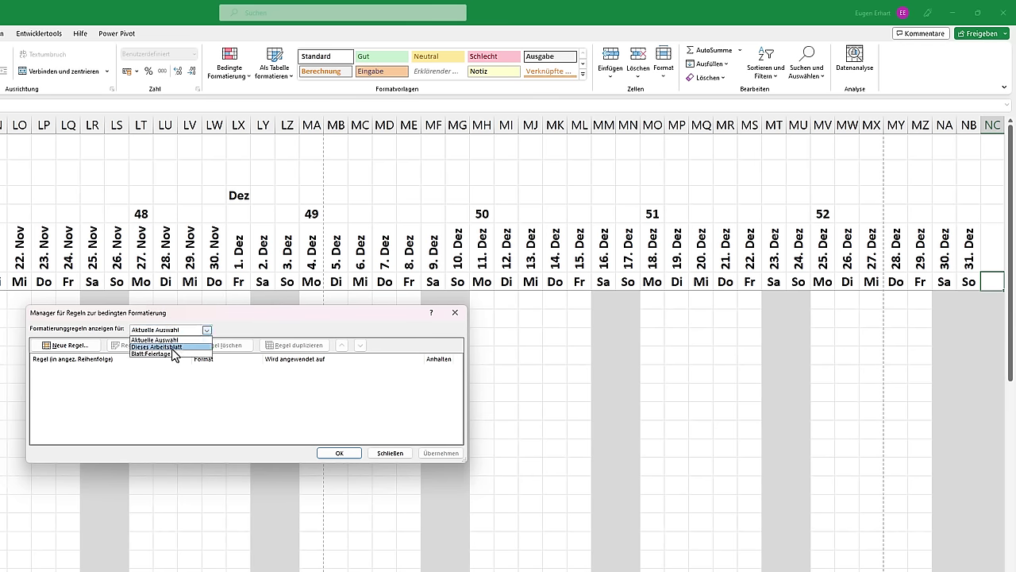
left_click(173, 347)
left_click(117, 369)
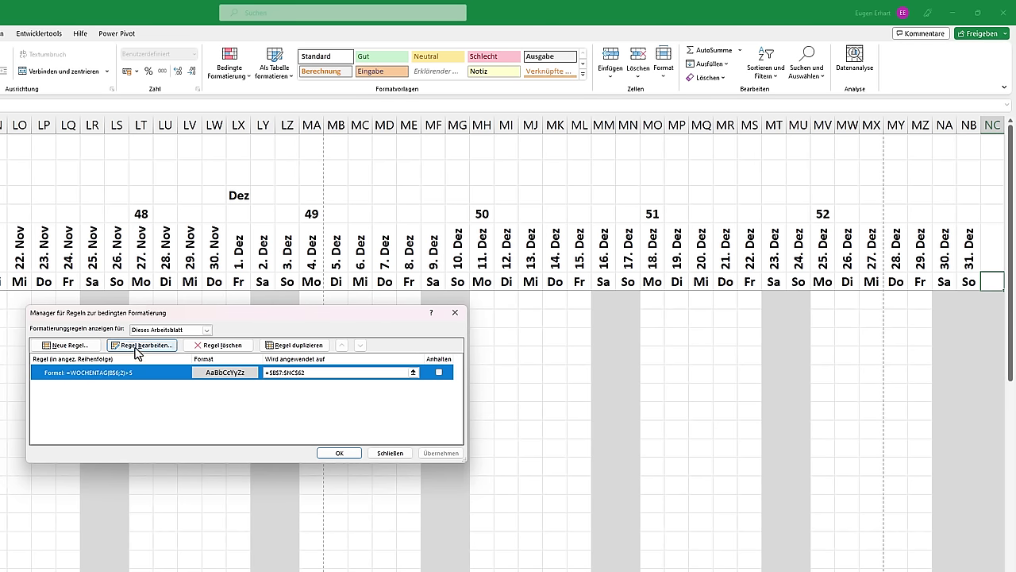
left_click(137, 347)
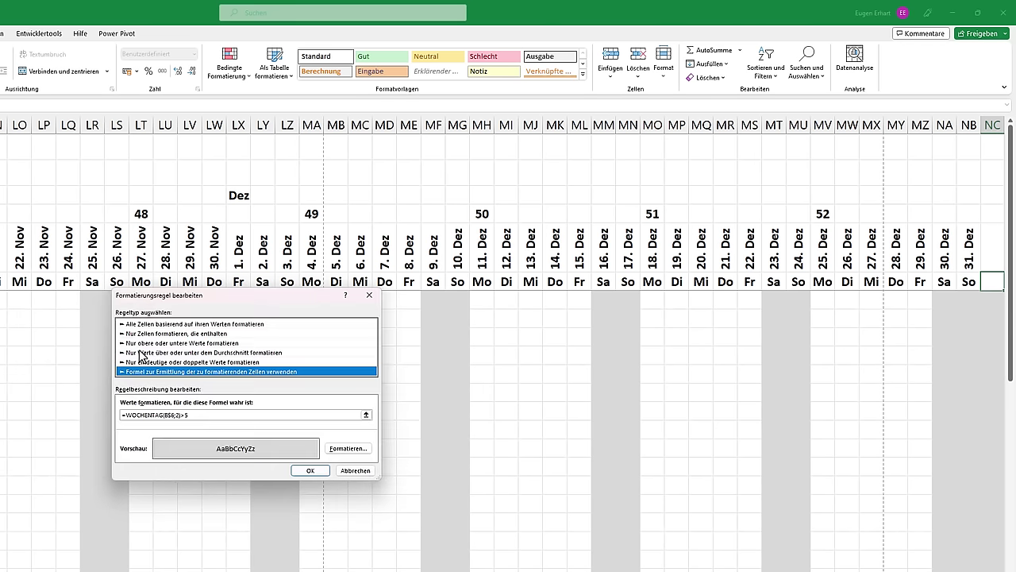
Change the formula to =WENN(ISTLEER(B$6);FALSCH;WOCHENTAG(B$6;2)>5), apply it, and return to A1
left_click(128, 416)
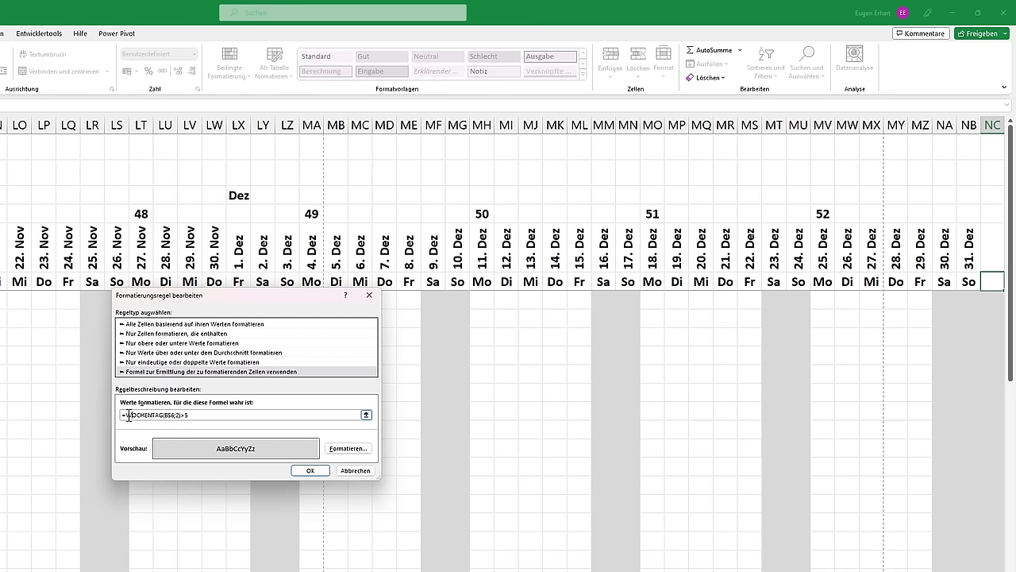
type("wenn")
type("(")
type("i")
type("stleer(")
type("B")
type("4")
type("6;")
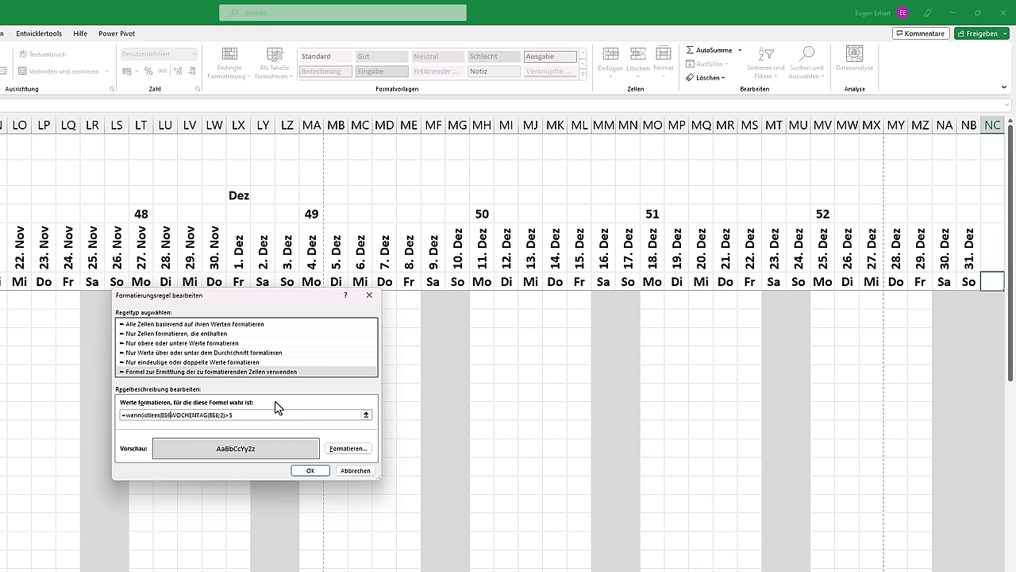
type(")")
type(";F")
type("ALSCH;")
type(";")
left_click(310, 471)
left_click(437, 454)
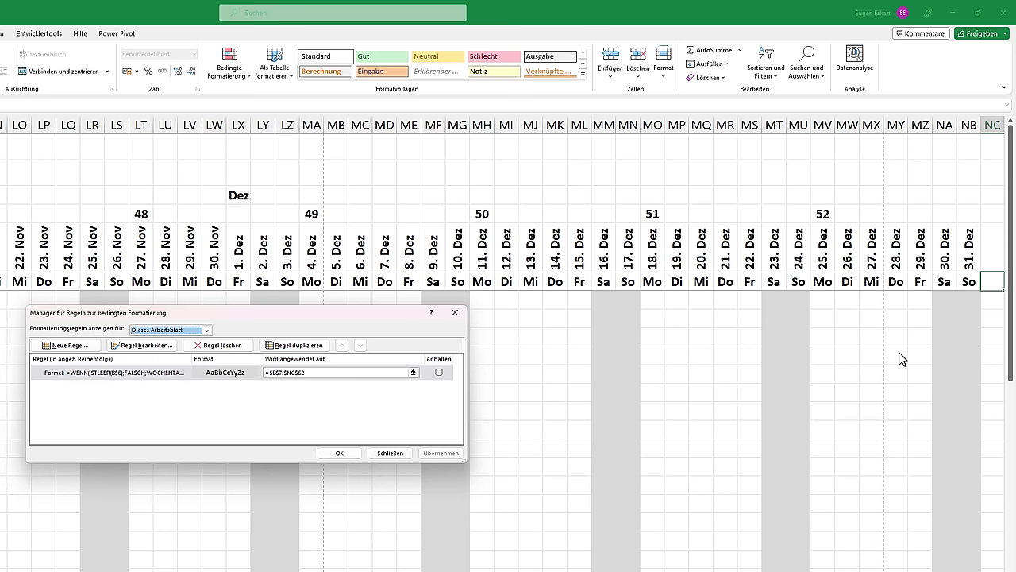
left_click(351, 457)
key("ctrl+Home")
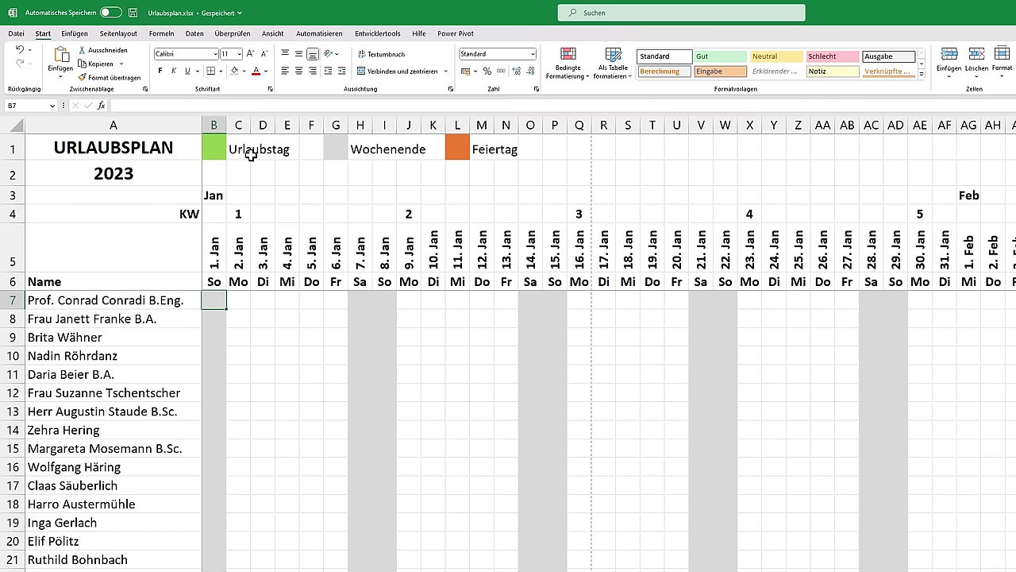
Try a light green fill on 2–6 Jan for the first employee, then undo it
left_click_drag(248, 300, 330, 301)
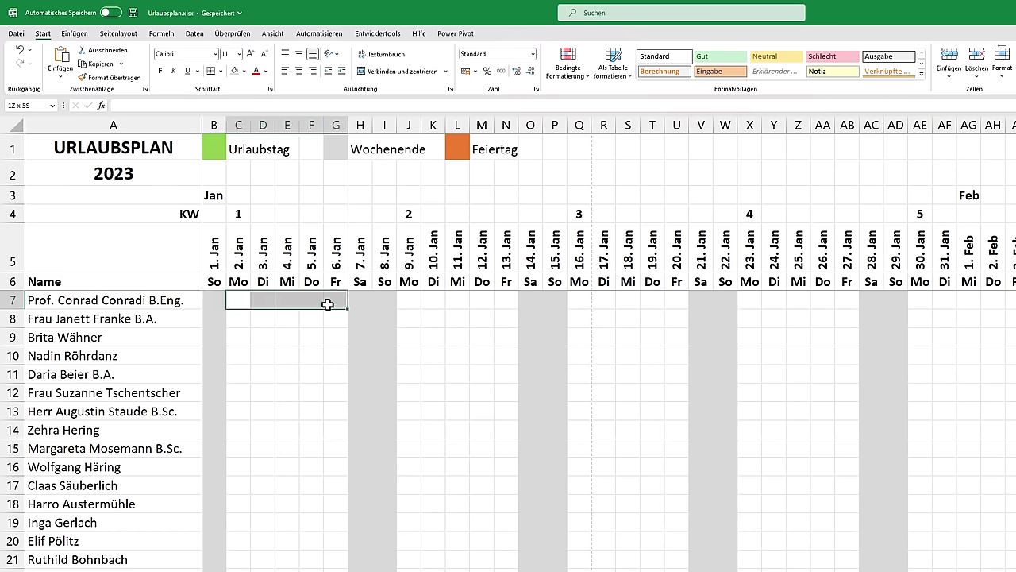
left_click(243, 71)
left_click(270, 170)
left_click(262, 354)
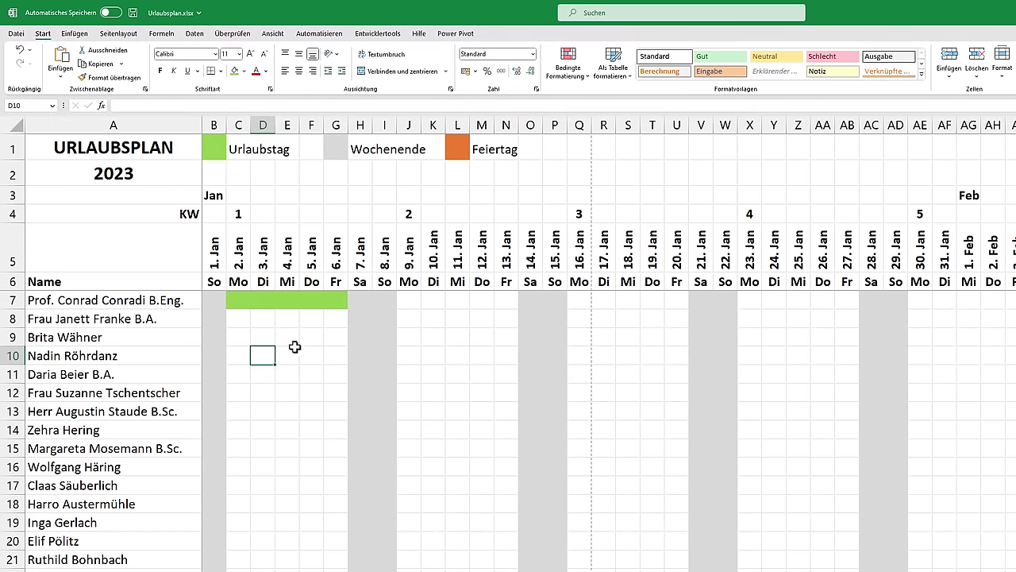
key("ctrl+z")
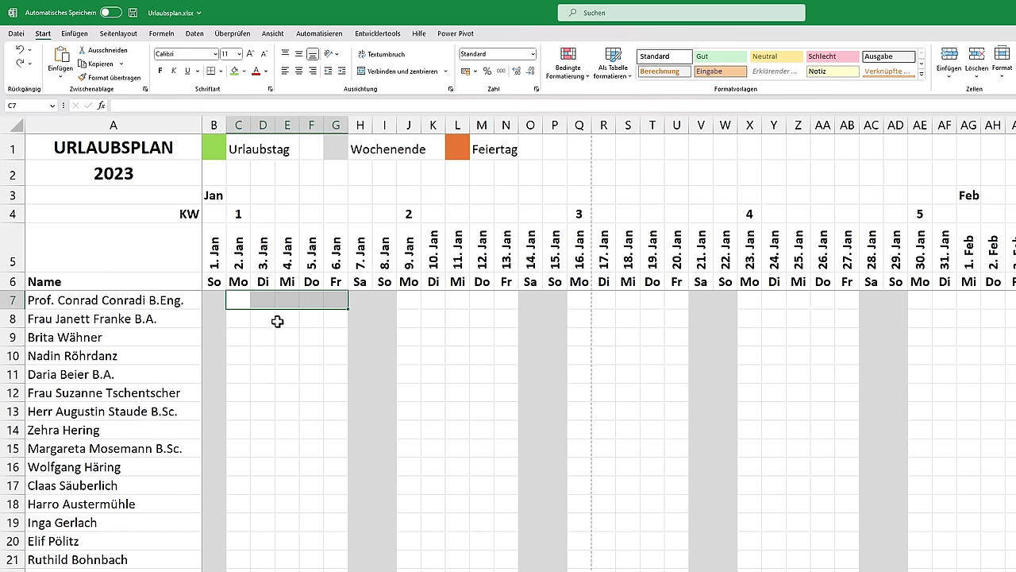
left_click(236, 300)
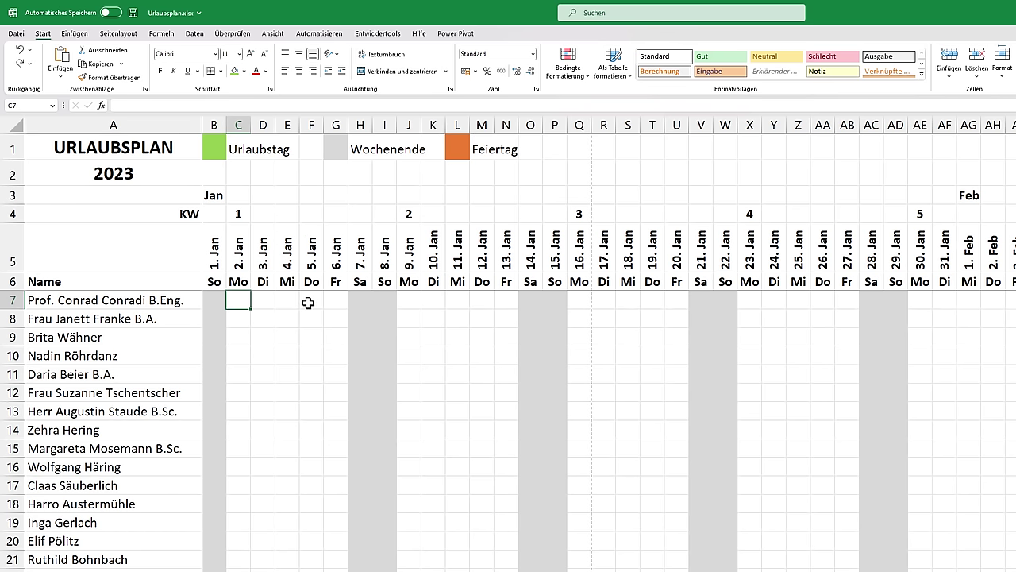
Check the date formula in B5 and jump to the last date, 31. Dez
left_click(219, 259)
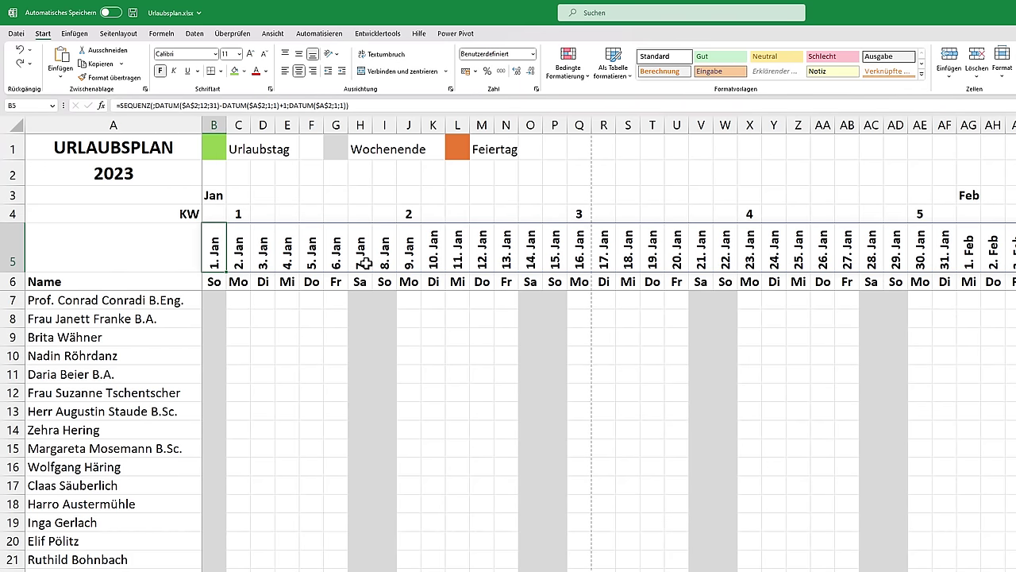
key("shift+Right")
key("ctrl+Right")
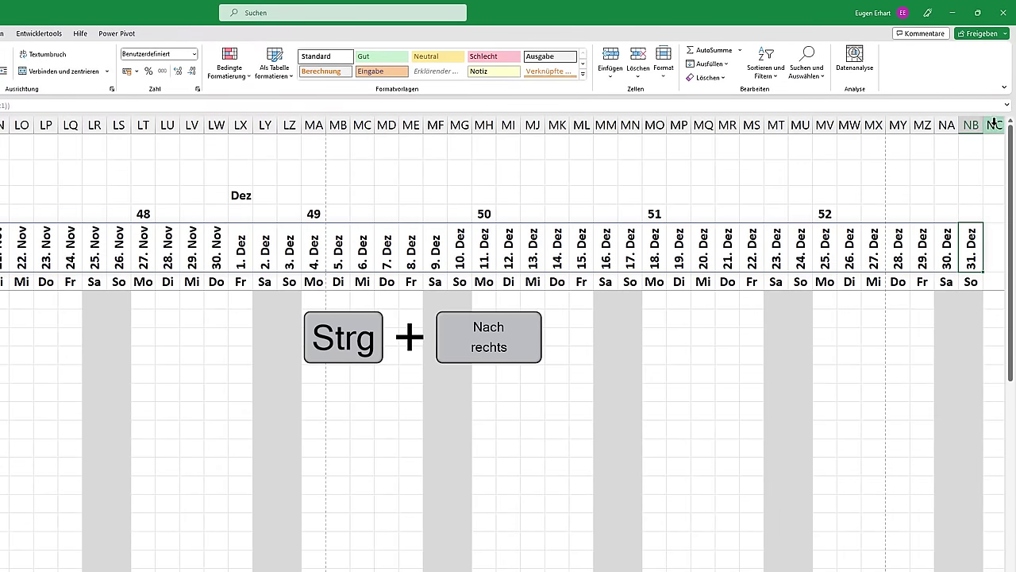
Group the date columns B through NC
left_click_drag(995, 122, 4, 125)
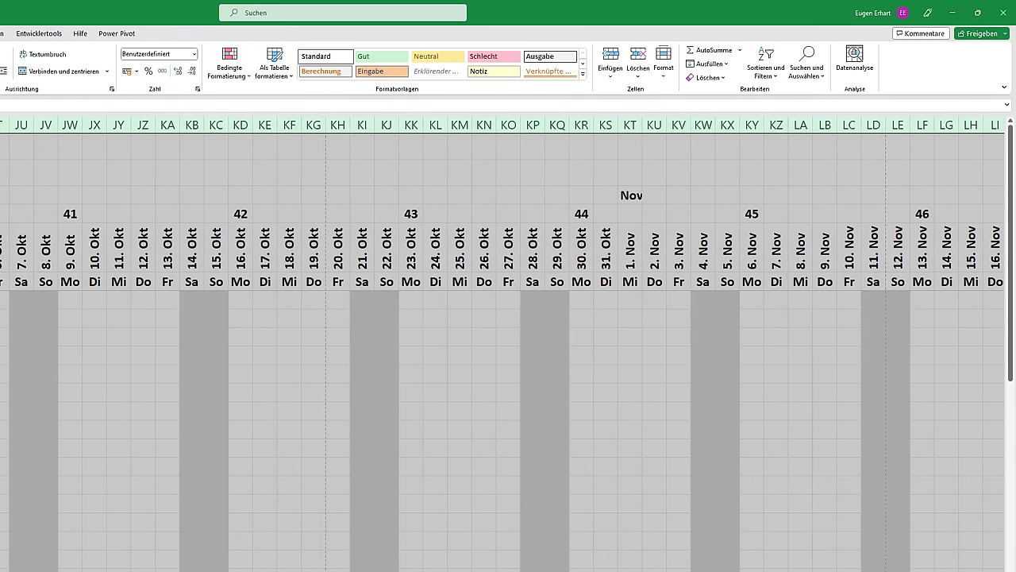
mouse_move(4, 125)
left_mouse_down()
mouse_move(239, 125)
mouse_move(215, 124)
left_mouse_up()
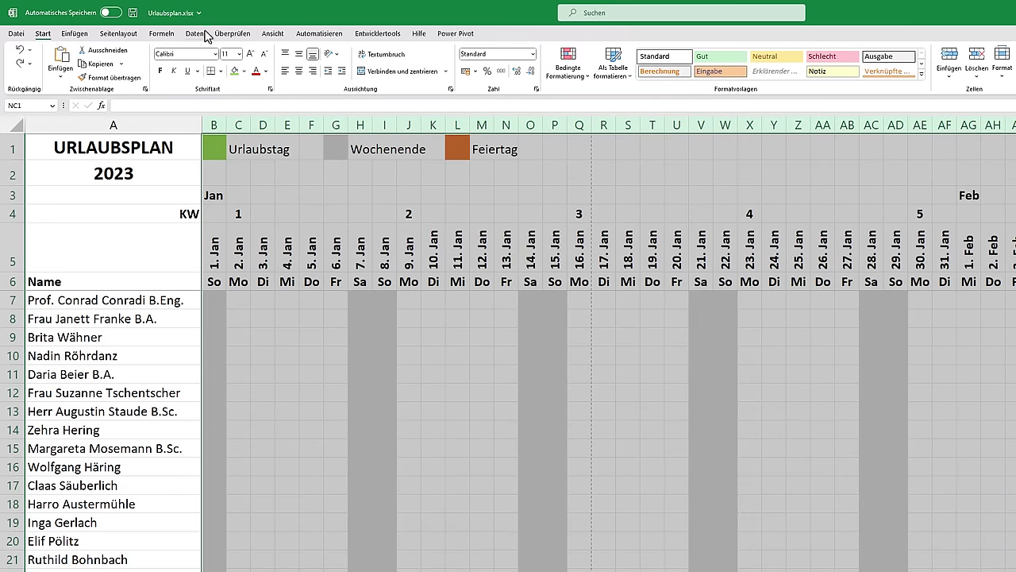
left_click(204, 34)
scroll(817, 211, "right", 3)
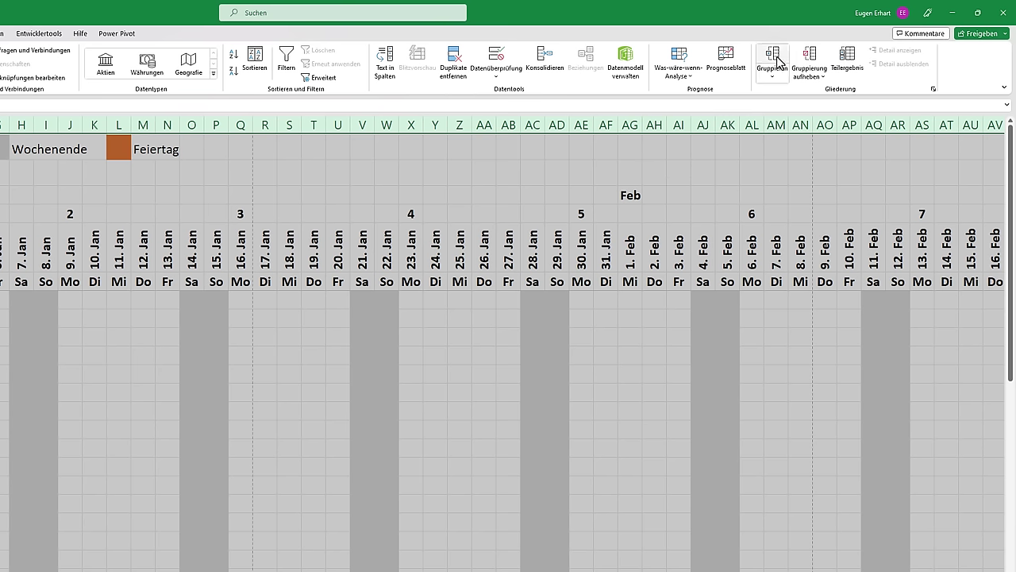
left_click(774, 61)
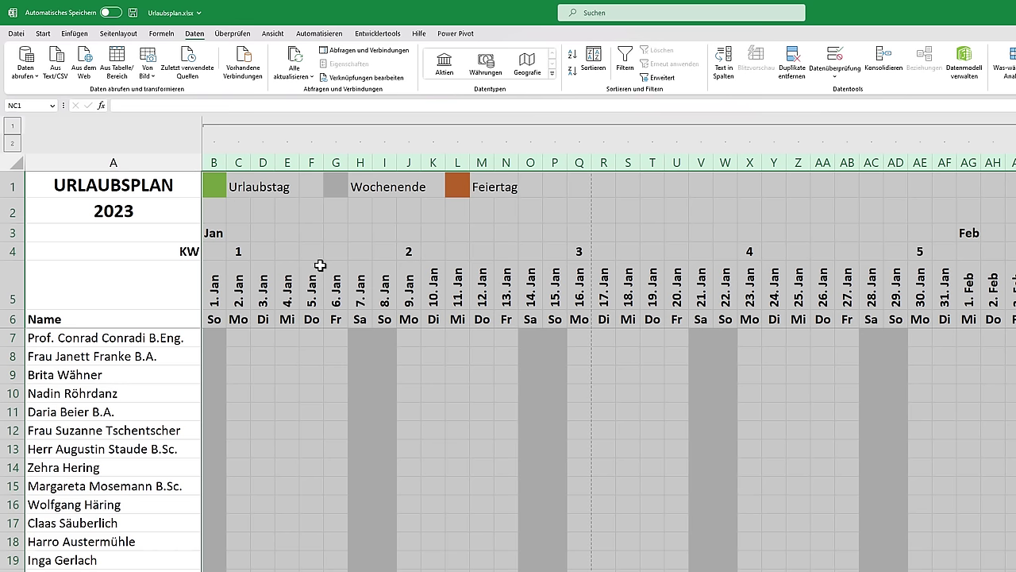
left_click(254, 350)
Expand the grouped date columns again and select cells ND5 and ND7 after the calendar
scroll(293, 347, "left", 1)
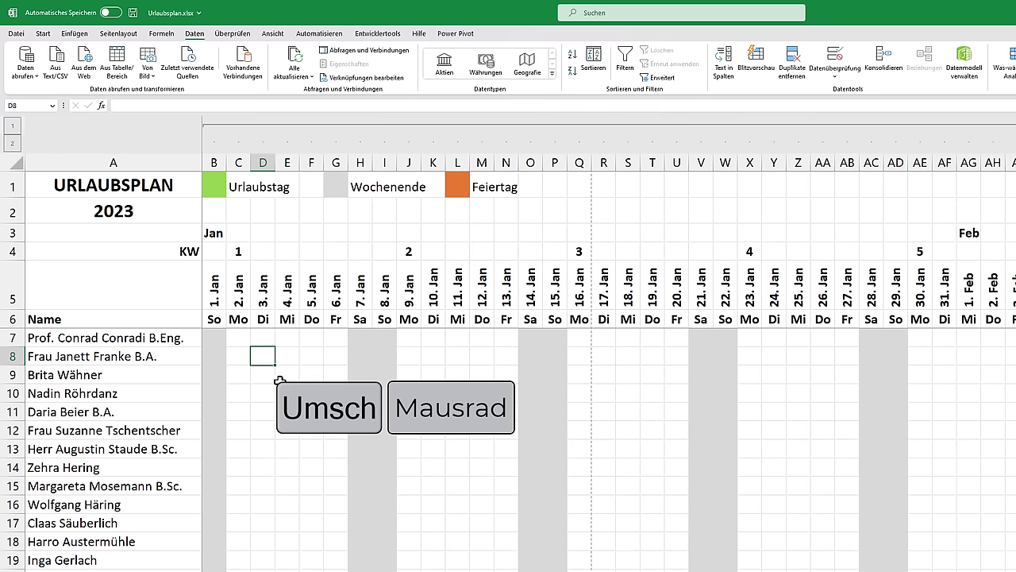
scroll(284, 363, "up", 1)
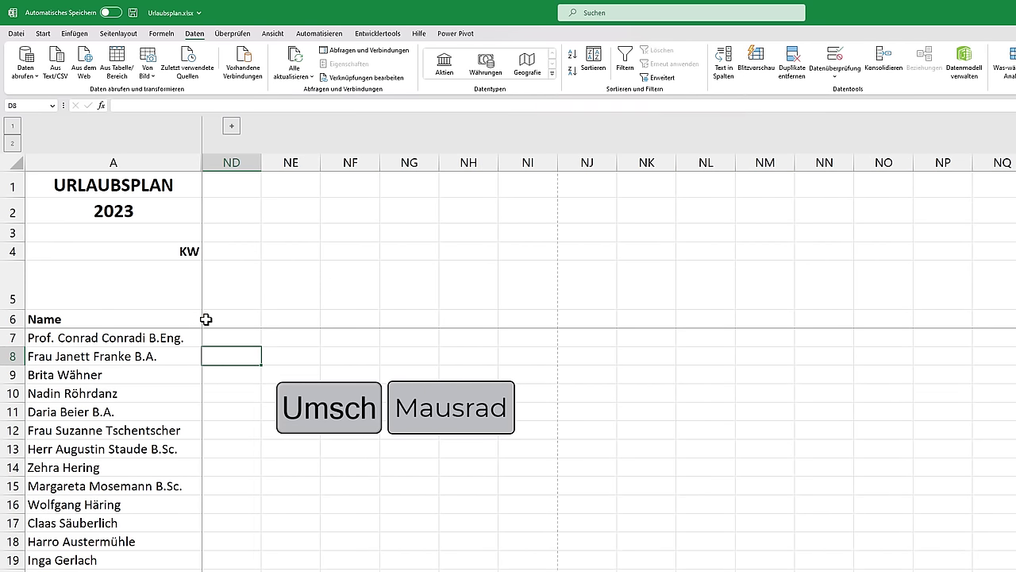
scroll(237, 336, "down", 1)
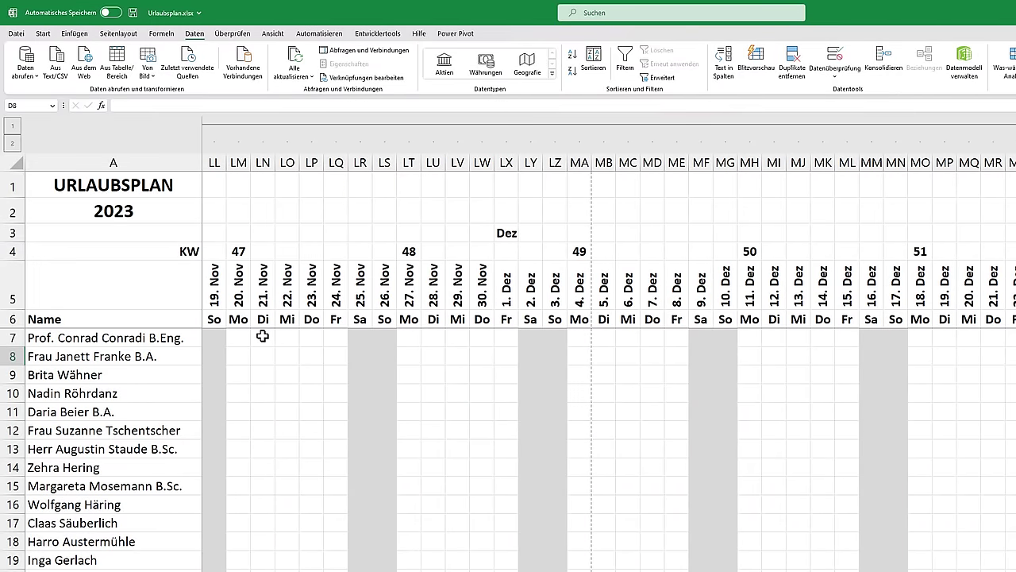
scroll(255, 353, "up", 1)
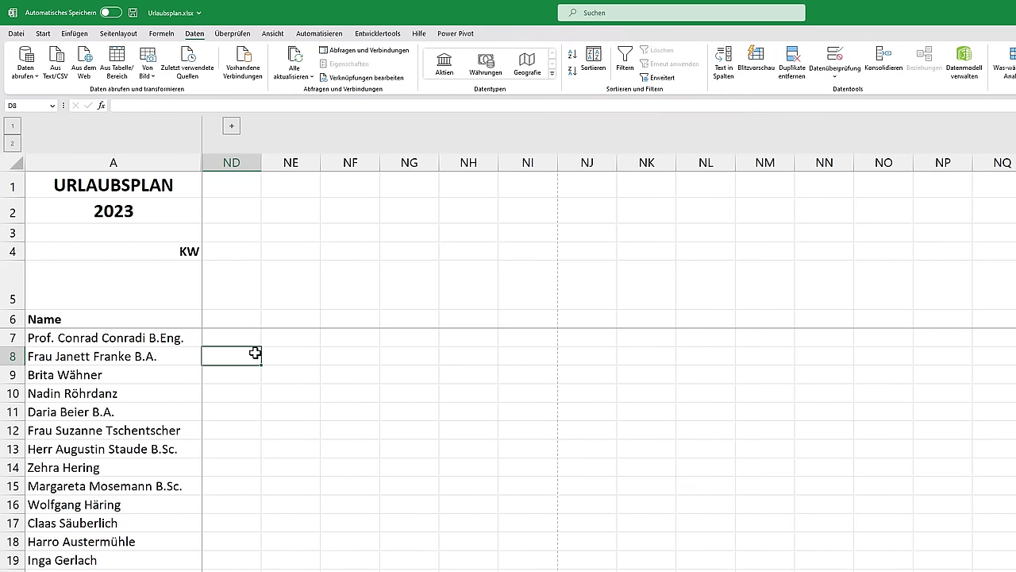
left_click(233, 127)
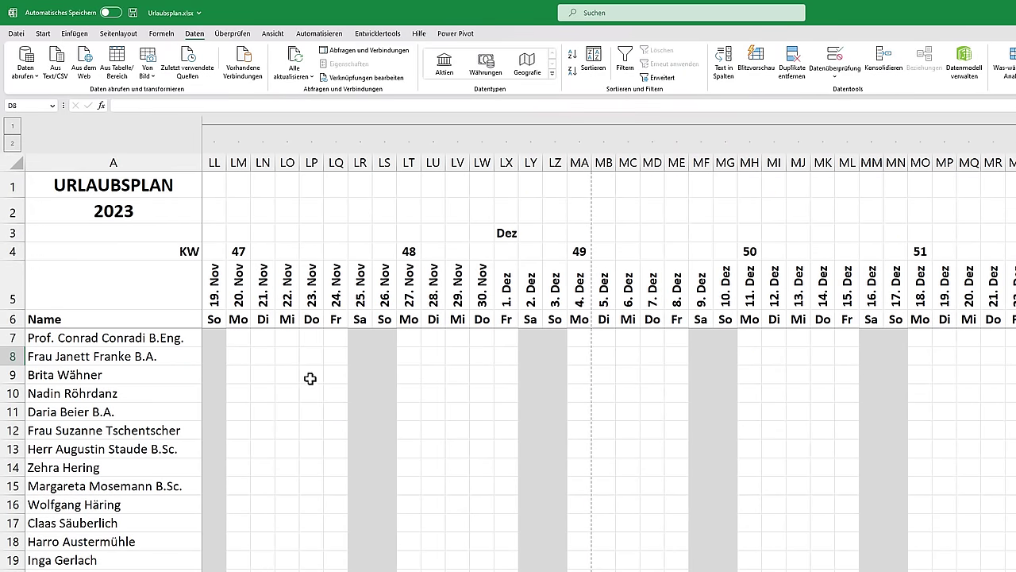
scroll(310, 379, "up", 1)
left_click(233, 296)
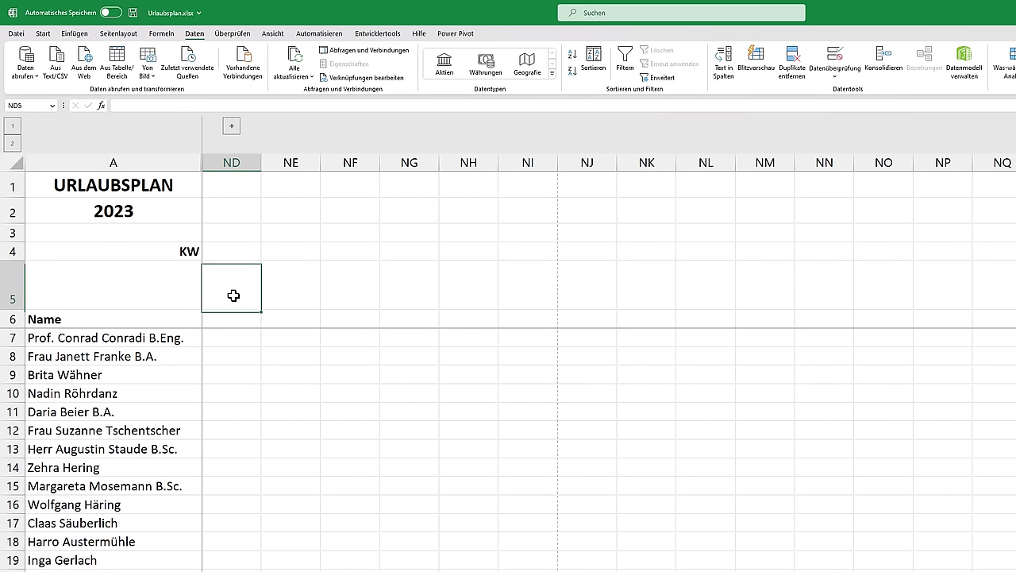
left_click(233, 337)
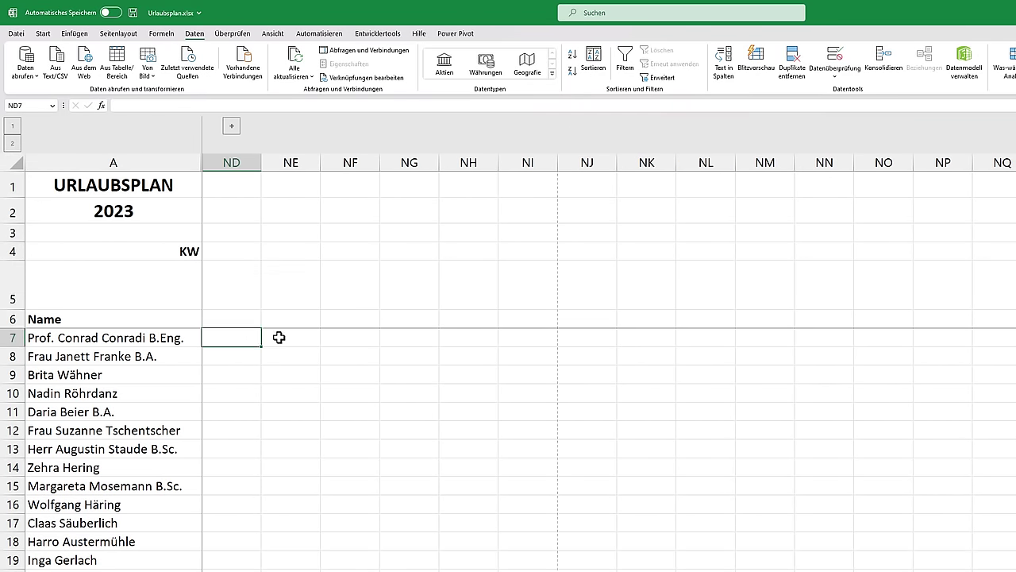
Enter the headings Urlaub, von and bis in ND5:NE6
left_click_drag(234, 338, 307, 366)
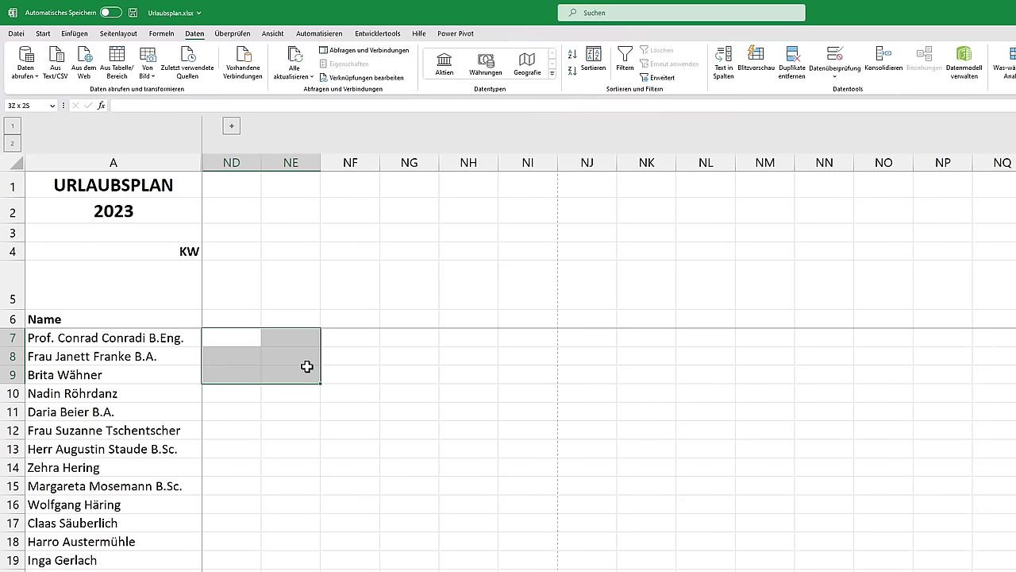
left_click(234, 289)
type("Urlaub")
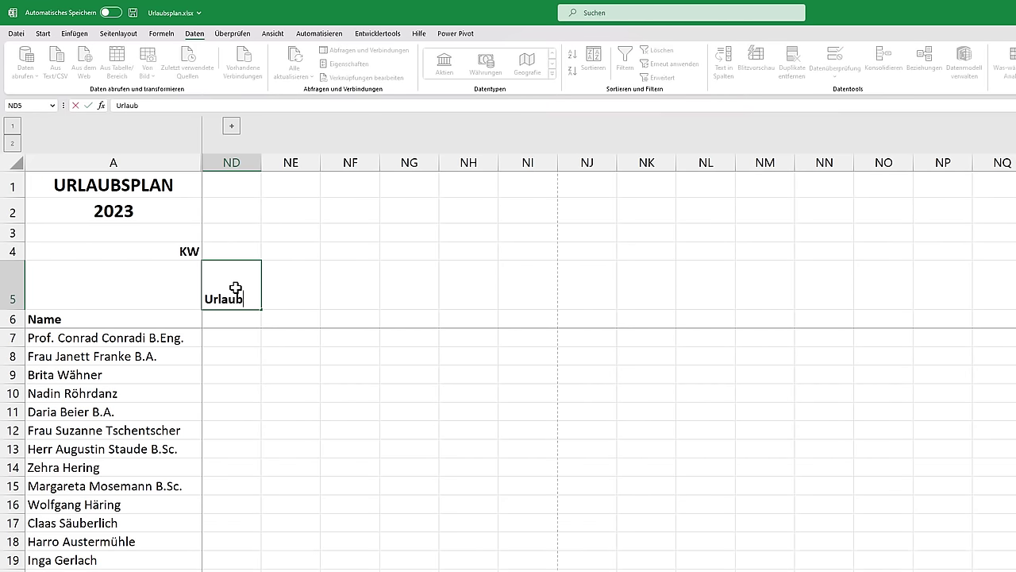
key("Return")
type("von")
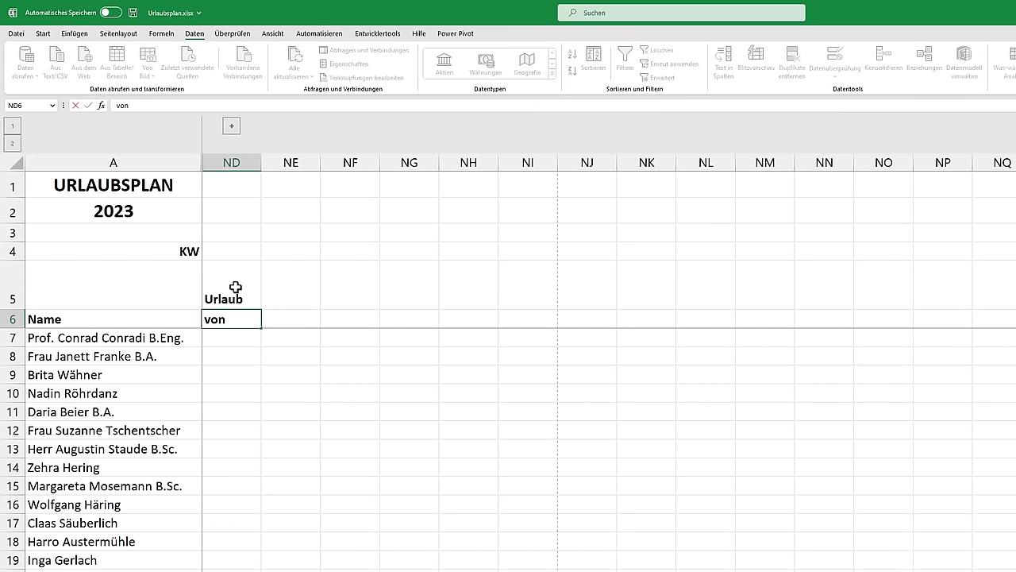
key("Tab")
type("b")
Copy the Urlaub von/bis block into NF5, NH5 and NJ5, then start editing ND7
left_click_drag(238, 291, 274, 318)
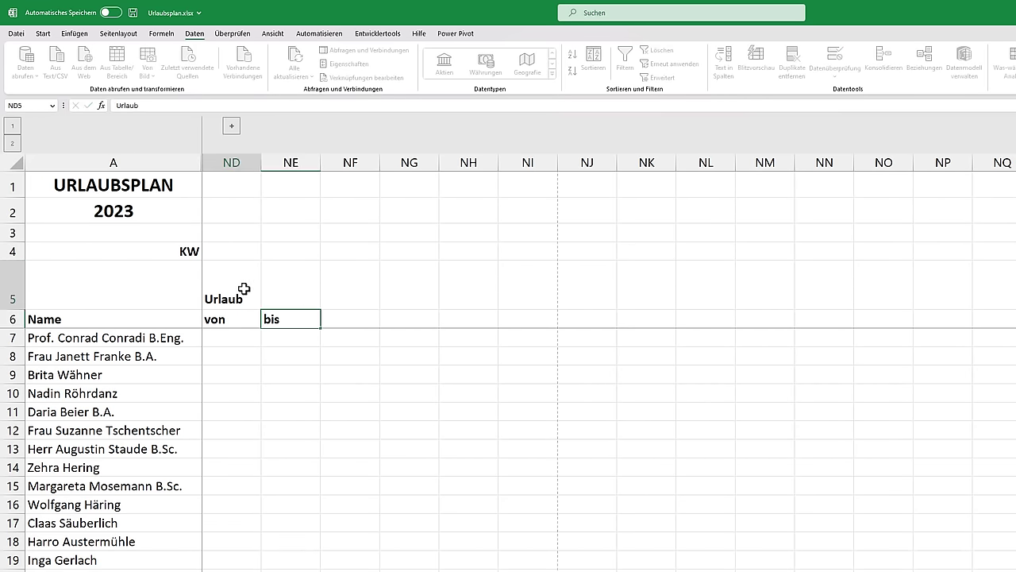
key("ctrl+c")
left_click(355, 294)
key("ctrl+v")
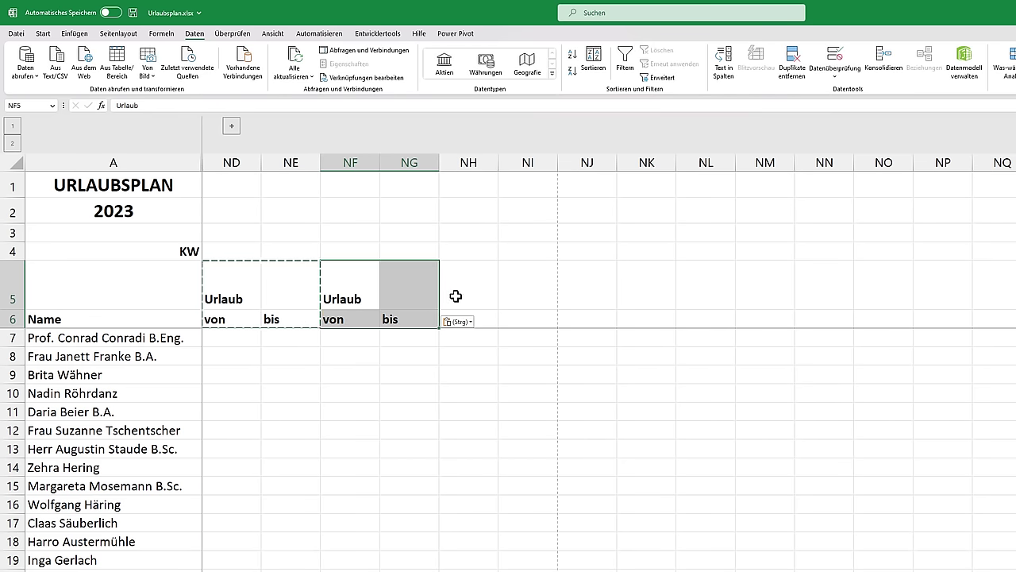
left_click(453, 294)
key("ctrl+v")
left_click(596, 278)
key("ctrl+v")
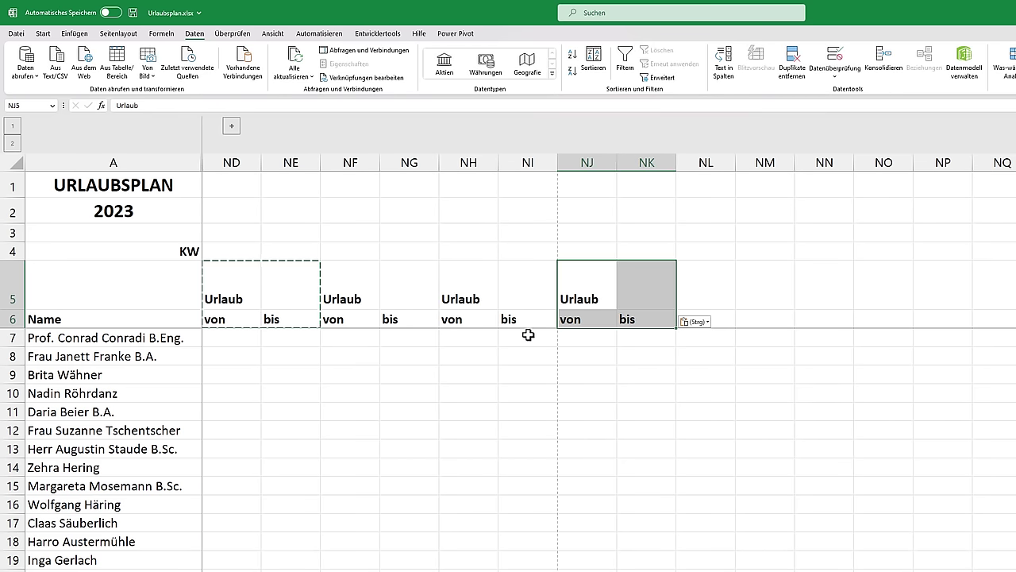
left_click(727, 293)
key("ctrl+v")
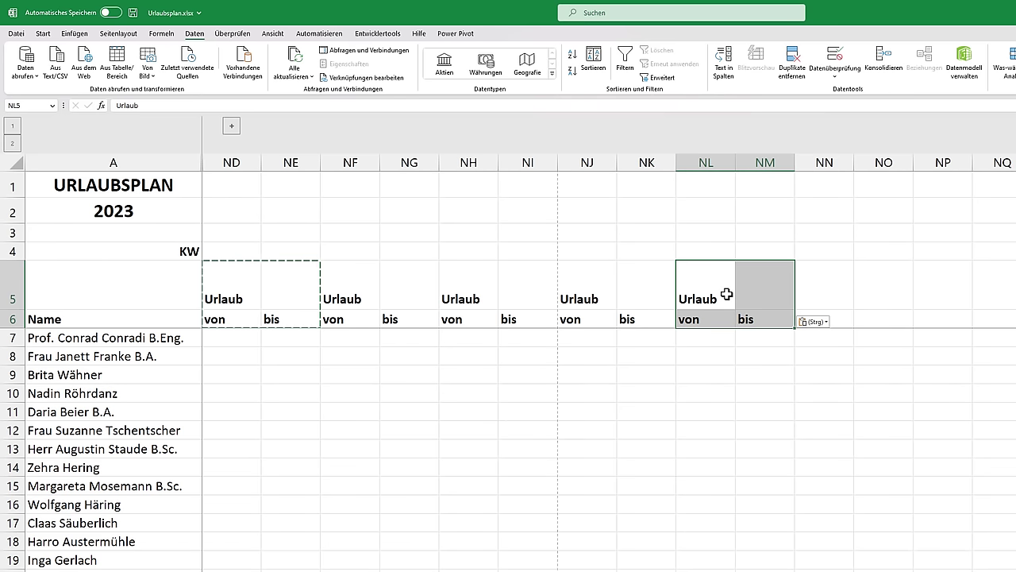
key("ctrl+z")
double_click(247, 340)
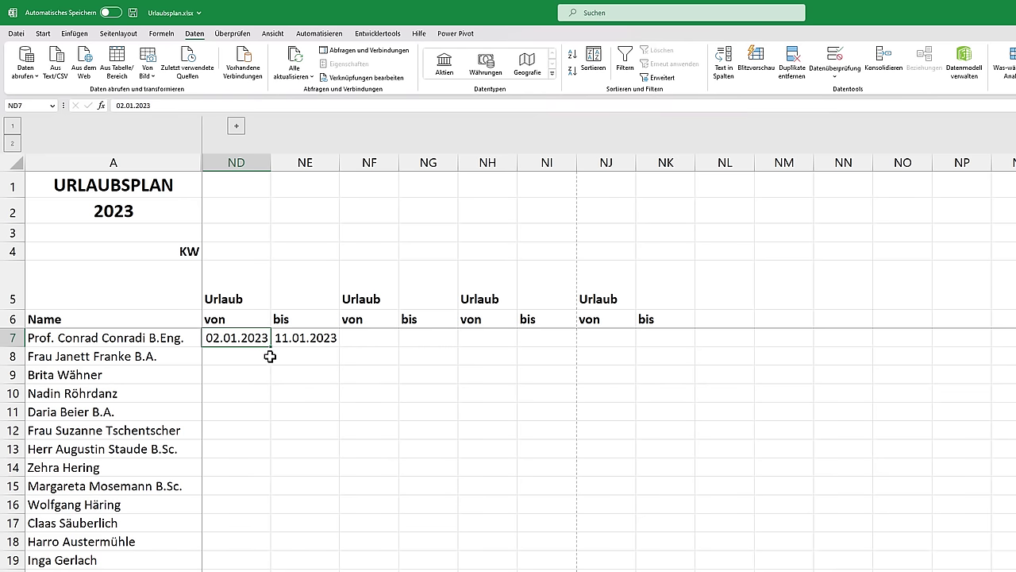
Save the workbook and start a new formula-based conditional formatting rule
key("ctrl+s")
left_click(43, 35)
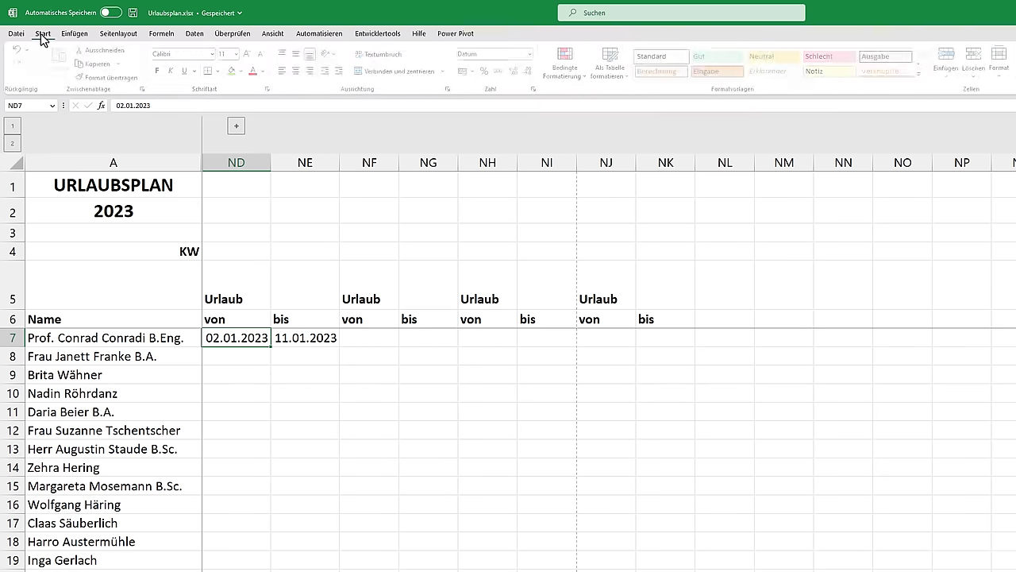
left_click(567, 65)
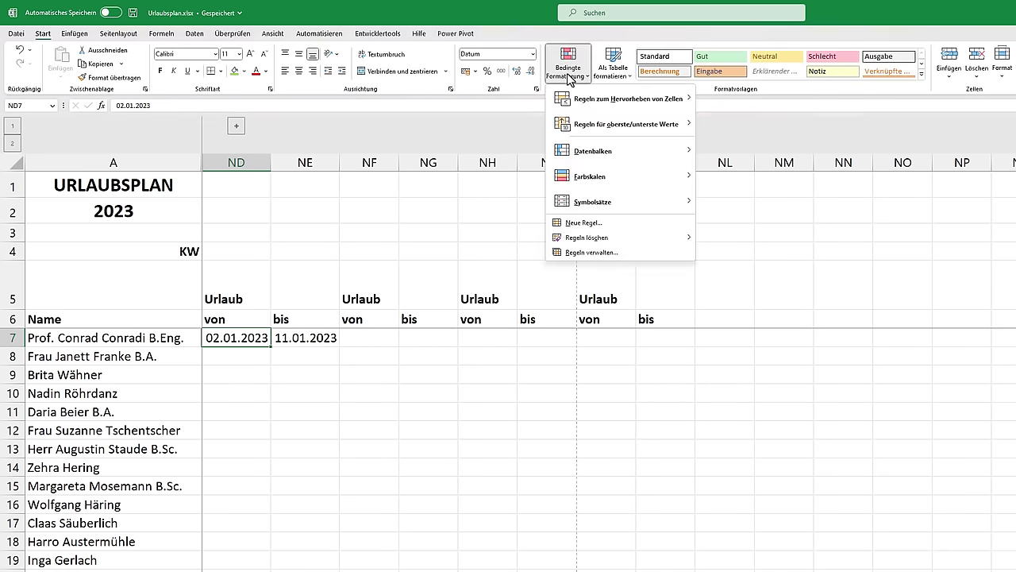
left_click(597, 253)
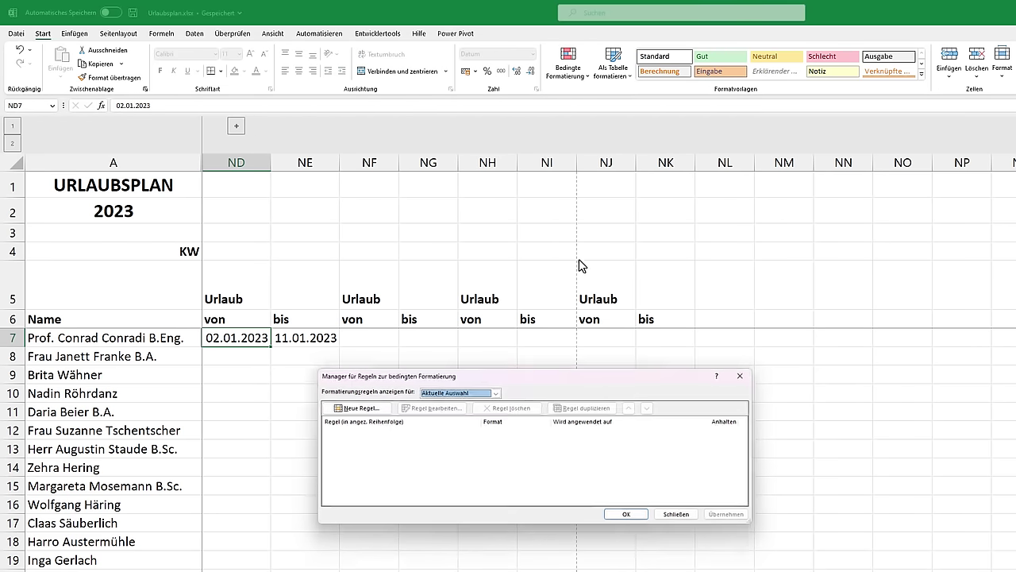
left_click(354, 408)
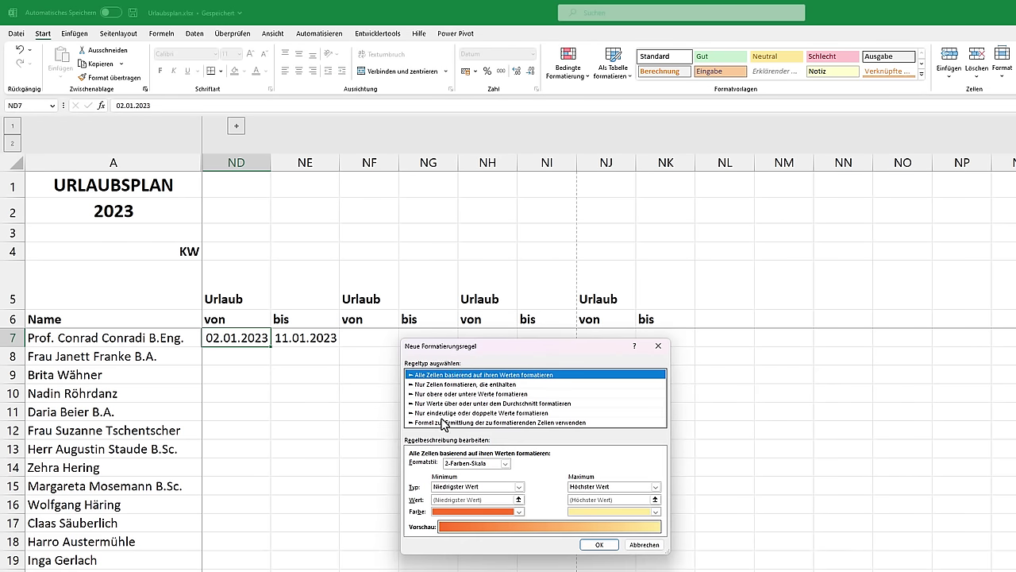
left_click(442, 423)
left_click(425, 467)
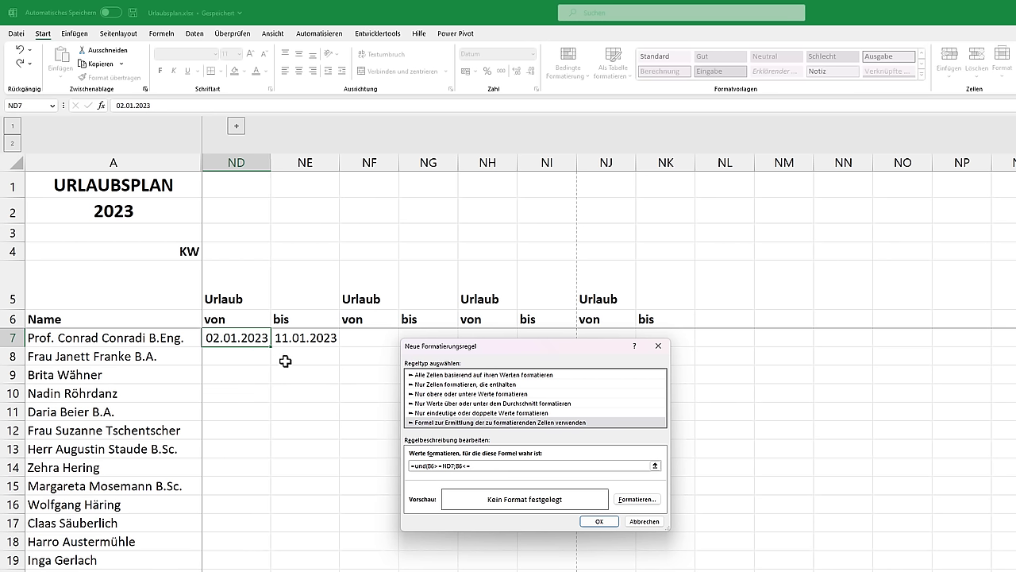
Complete the rule formula as =und(B$6>=$ND7;B$6<=$NE7), locking row 6 and the ND/NE columns
type("7)")
type("$")
left_click(463, 466)
type("$")
left_click(446, 467)
type("$")
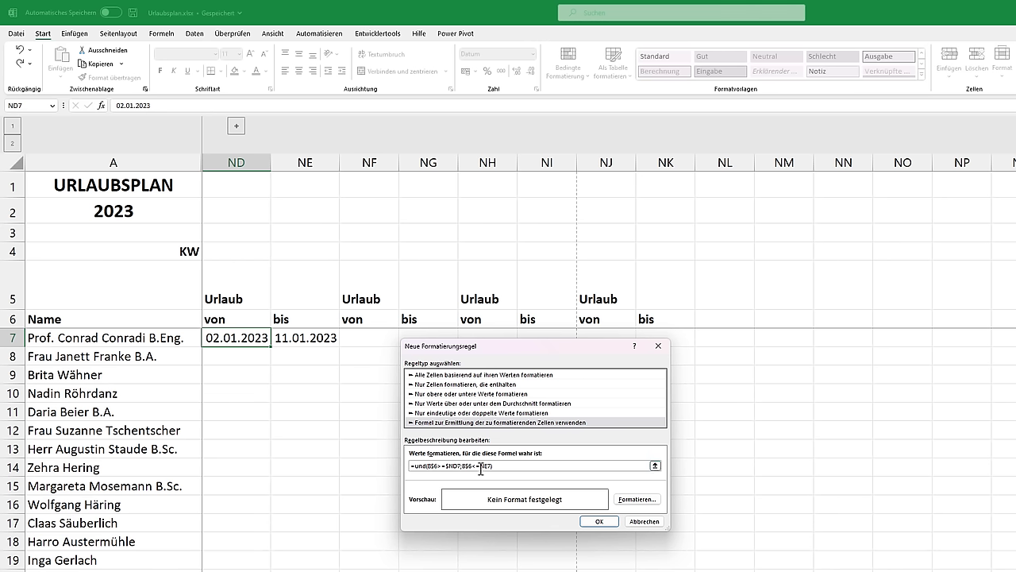
left_click(481, 467)
type("$")
left_click(505, 466)
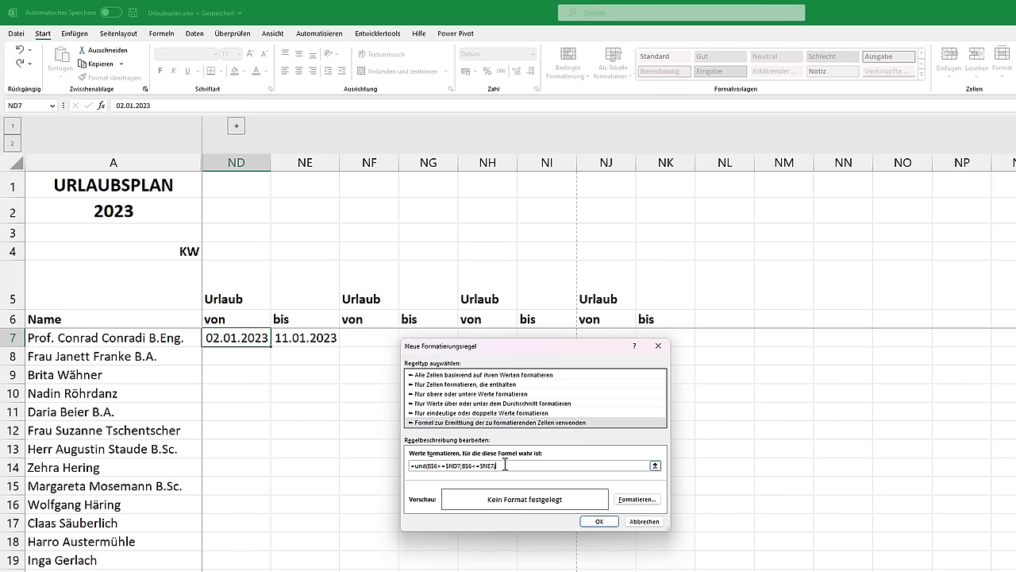
left_click(636, 499)
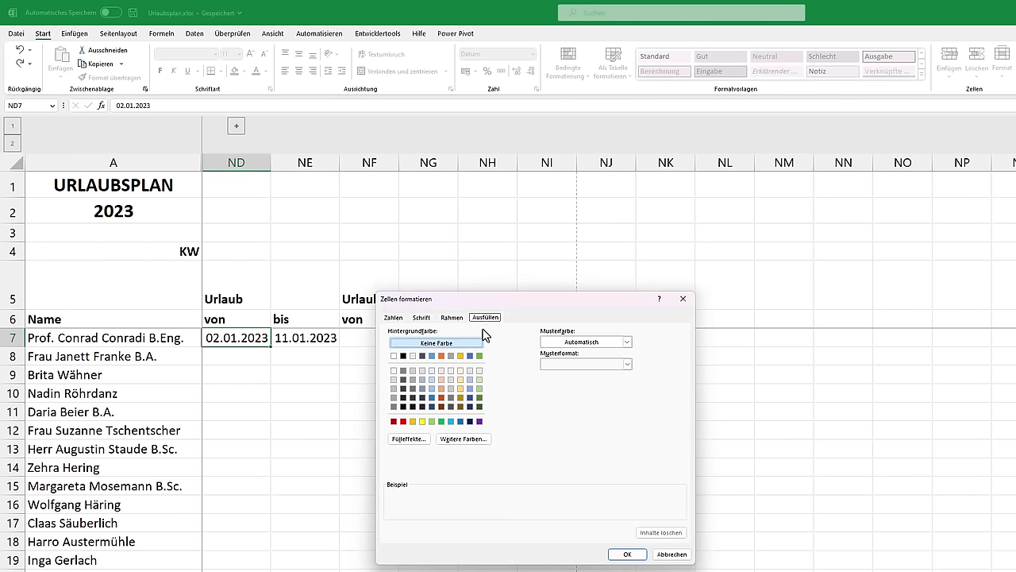
Give the new vacation rule a light-green fill and confirm it
left_click(433, 421)
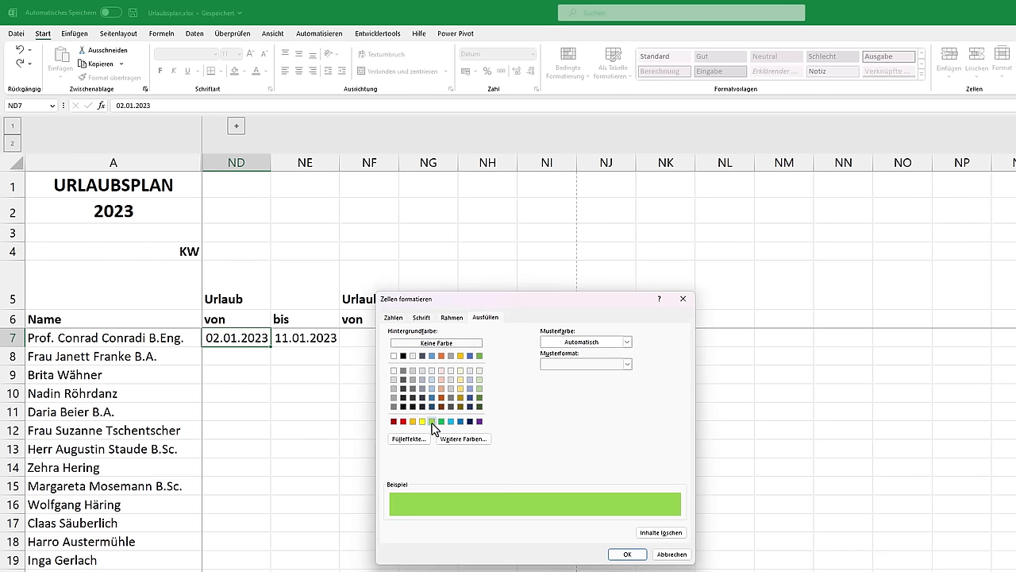
left_click(627, 555)
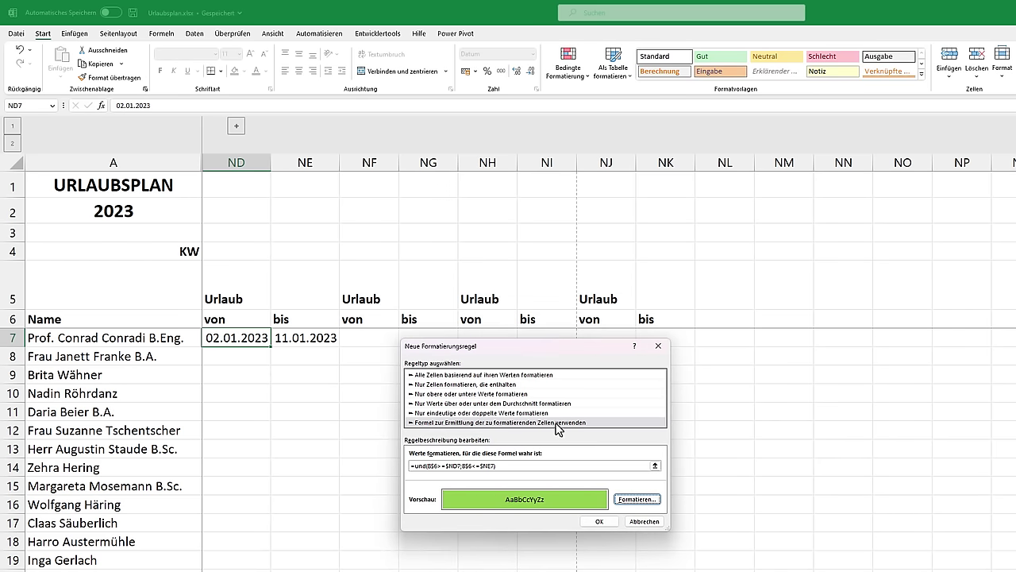
left_click(597, 521)
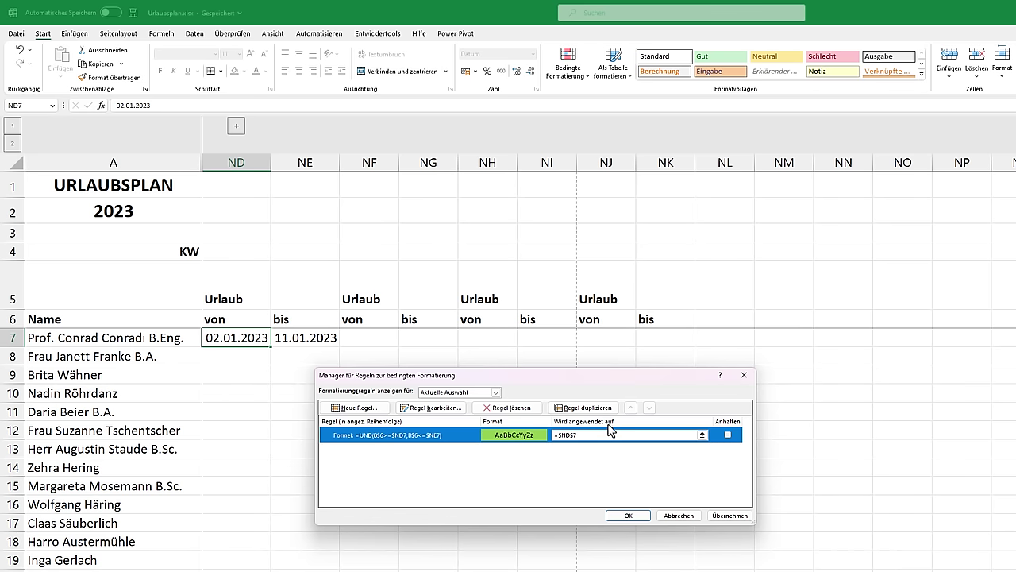
Change the rule's applied range to =B7:NC62 and apply it
left_click(584, 435)
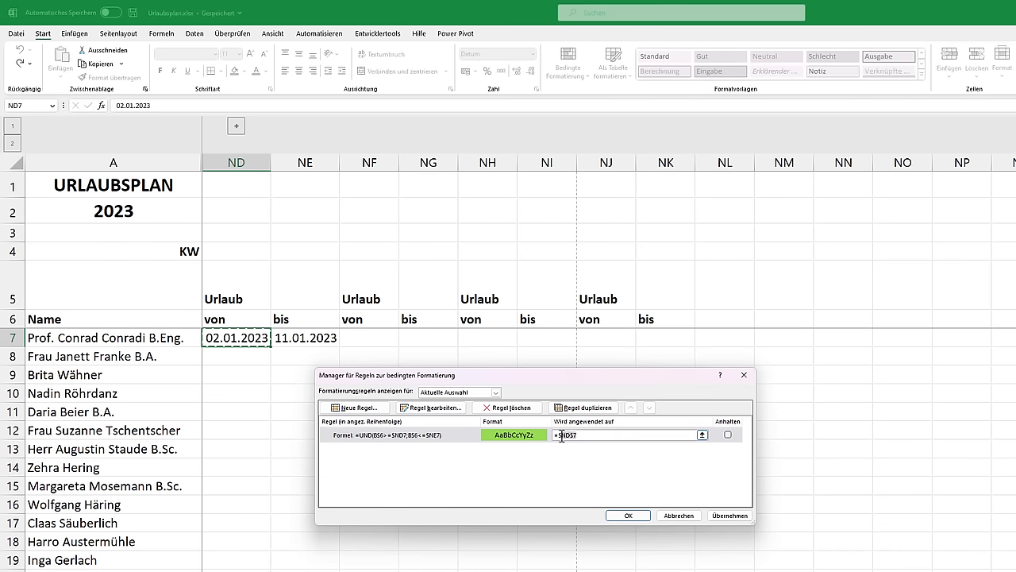
left_click(564, 436)
type("B7")
type(":NC62")
left_click(726, 515)
left_click(628, 515)
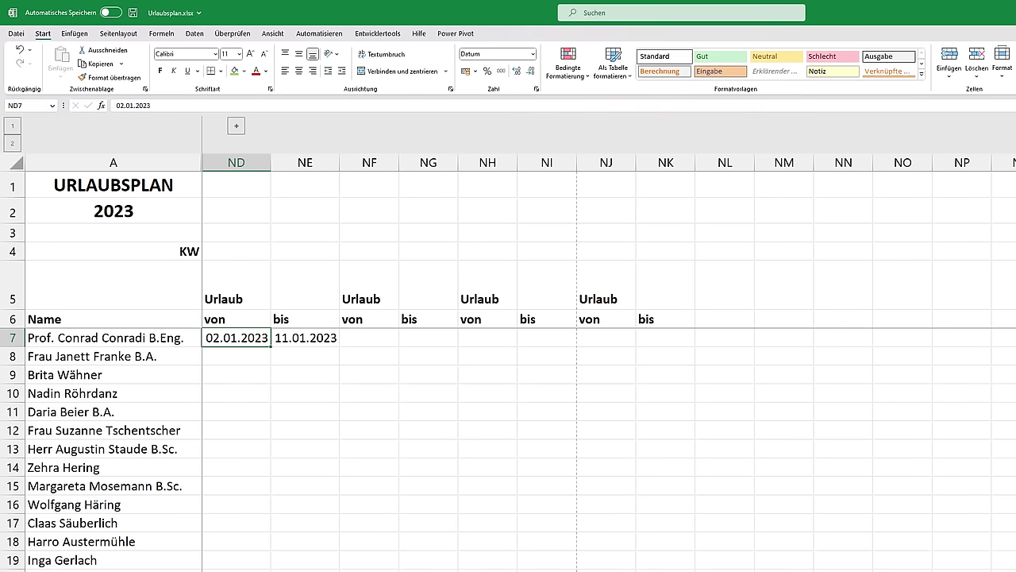
Expand the hidden date columns and open the UND vacation rule for editing
left_click(237, 127)
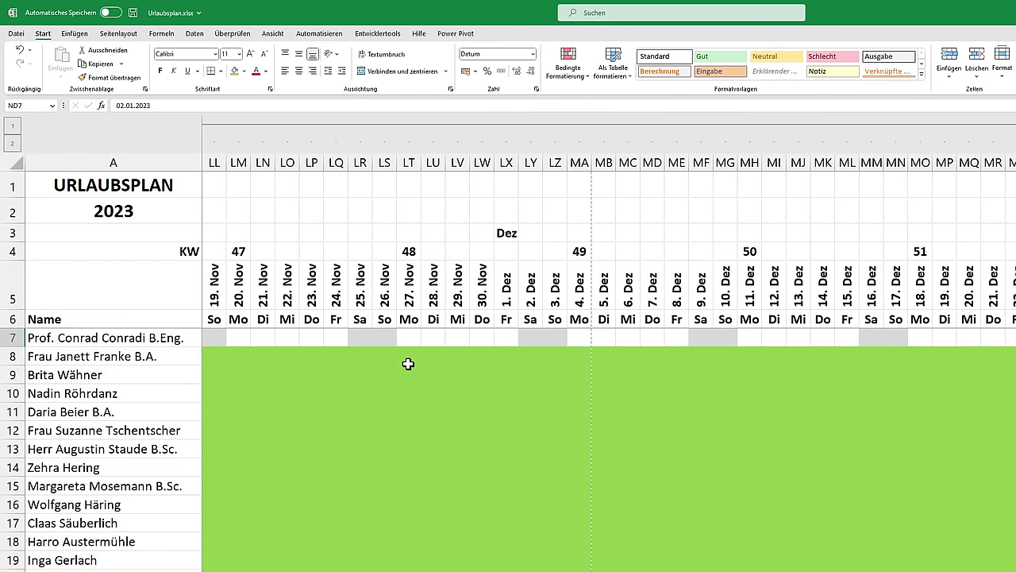
left_click(500, 360)
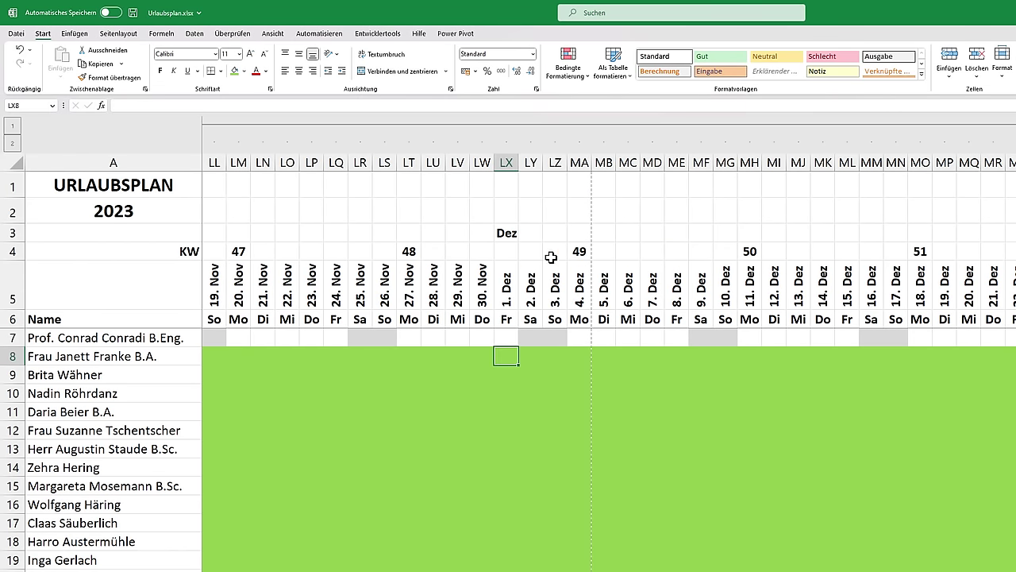
left_click(574, 76)
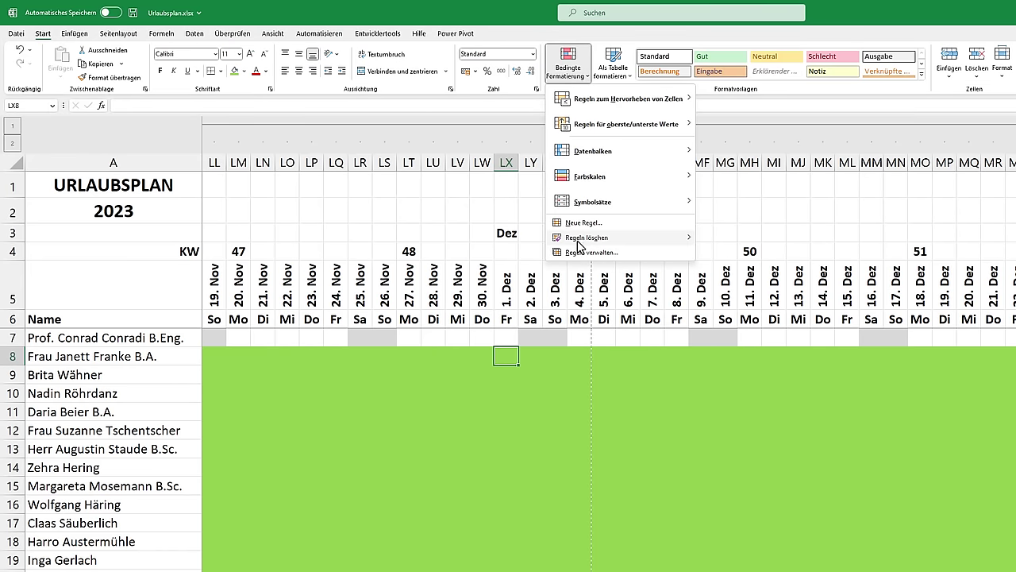
left_click(580, 253)
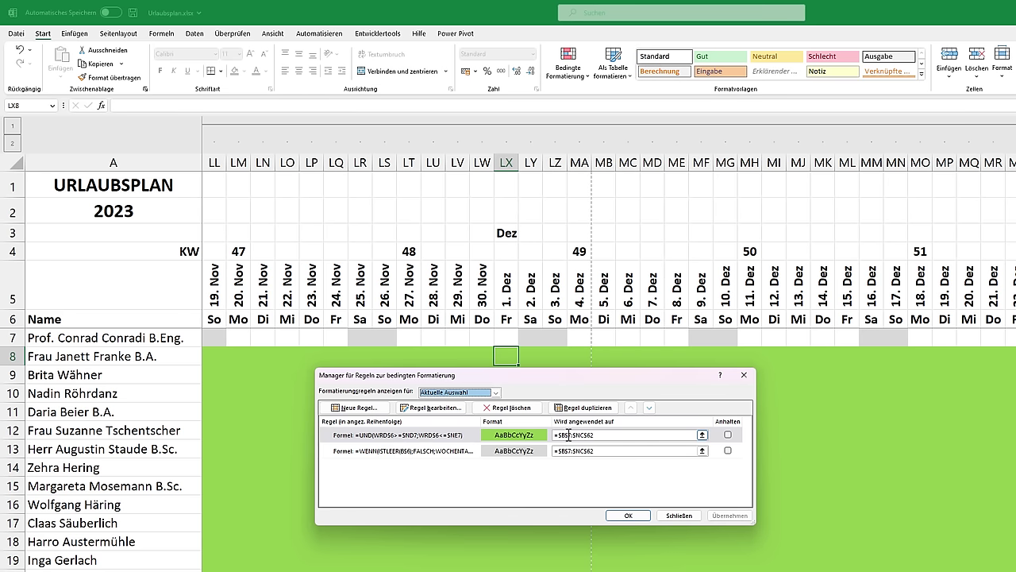
left_click(415, 439)
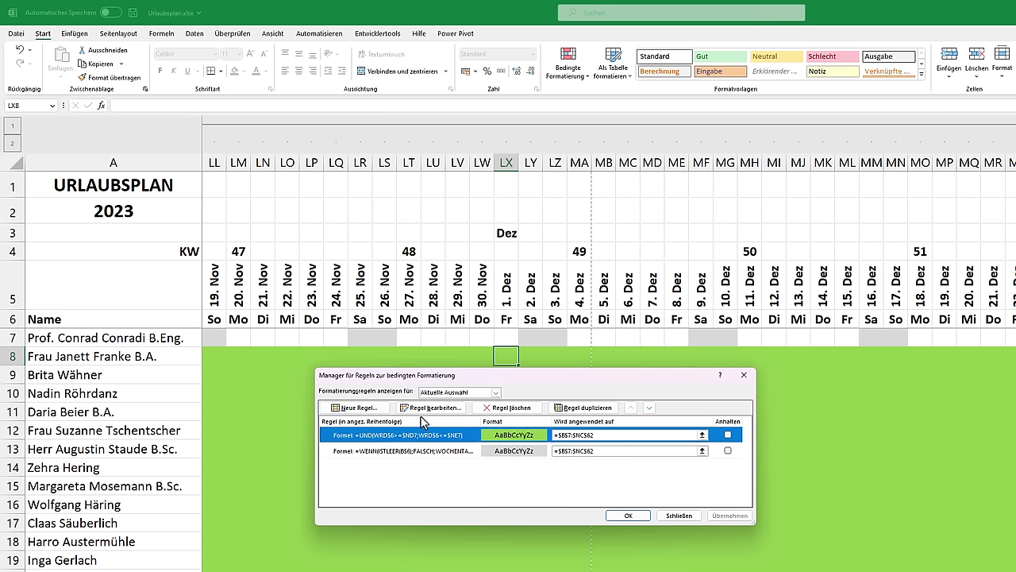
left_click(423, 411)
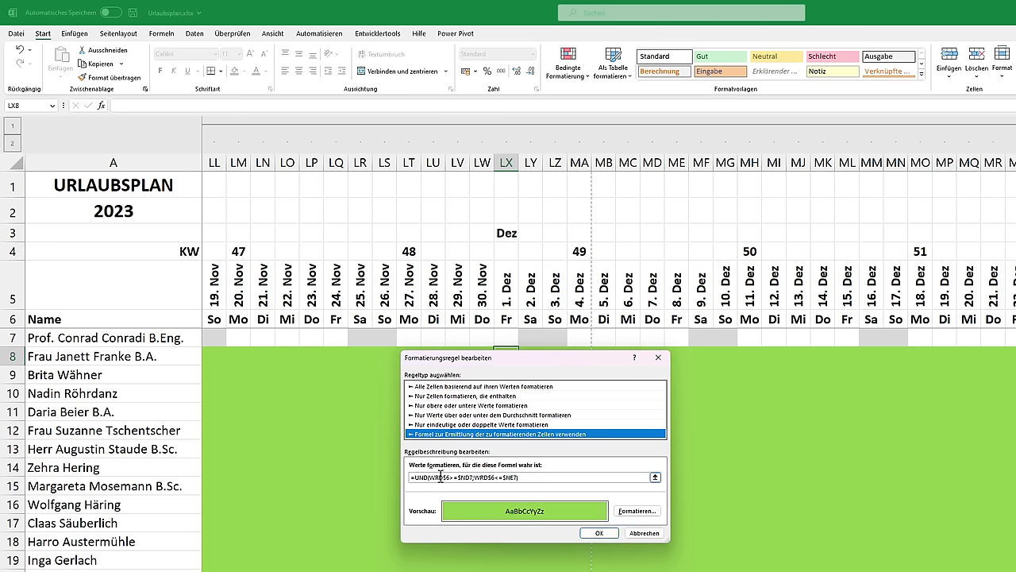
Replace the faulty WRD$6 reference with B$6, giving =UND(B$6>=$ND7;B$6<=$NE7), and apply
double_click(433, 477)
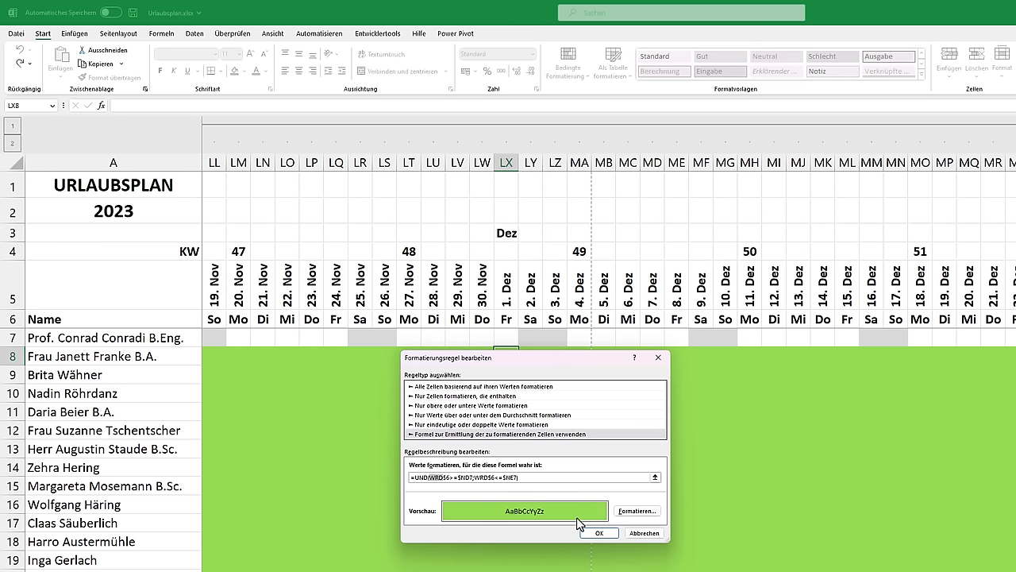
type("E")
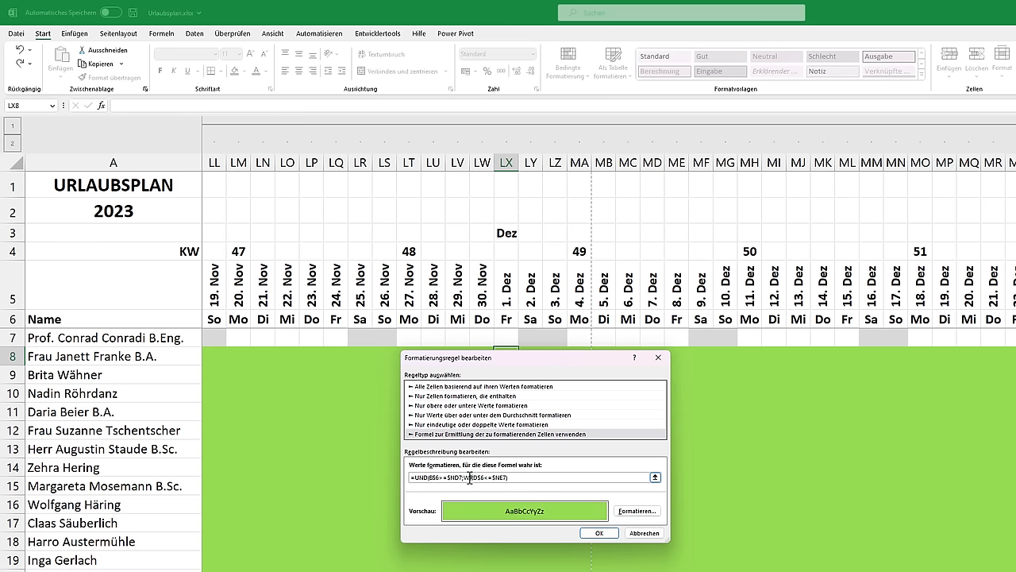
double_click(471, 478)
type("B$6")
left_click(600, 533)
left_click(724, 515)
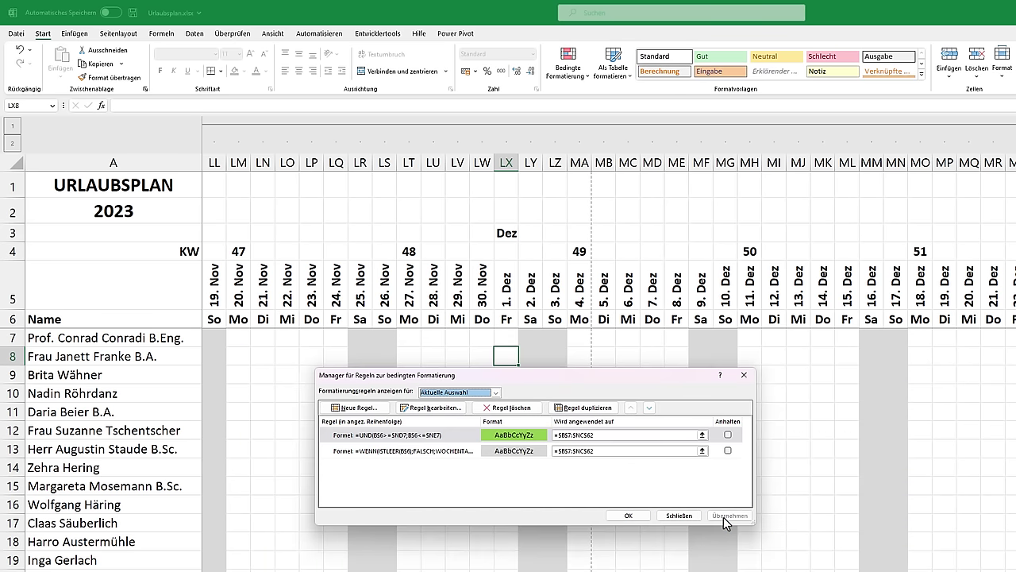
left_click(634, 517)
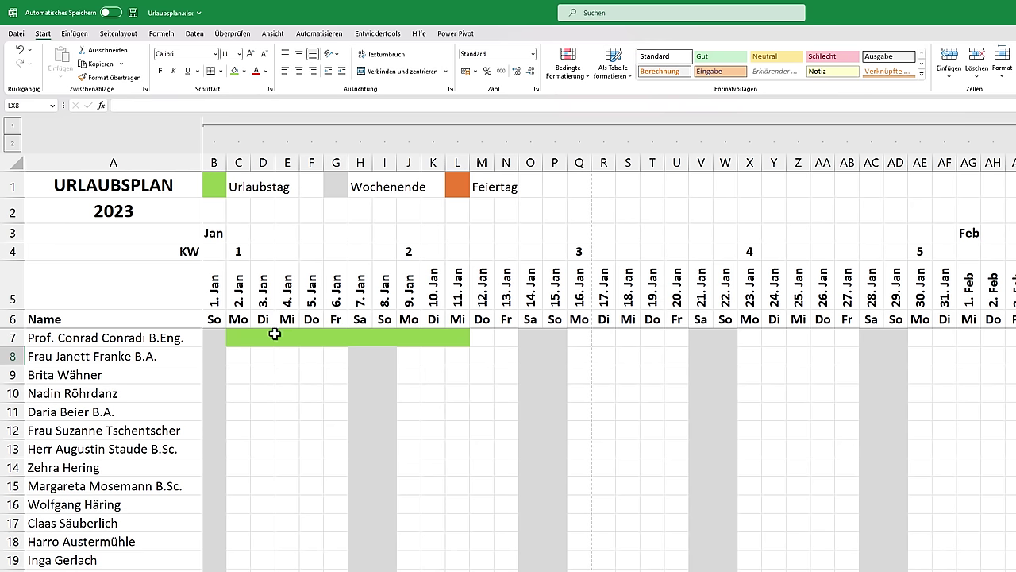
Move the UND vacation rule below the WENN weekend rule and apply the new order
left_click_drag(239, 338, 453, 341)
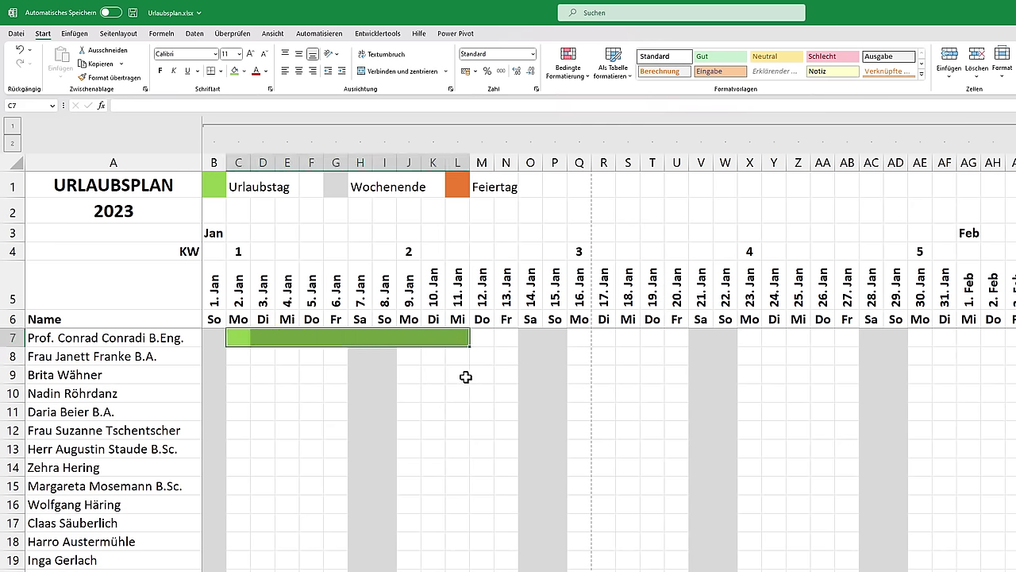
left_click(448, 371)
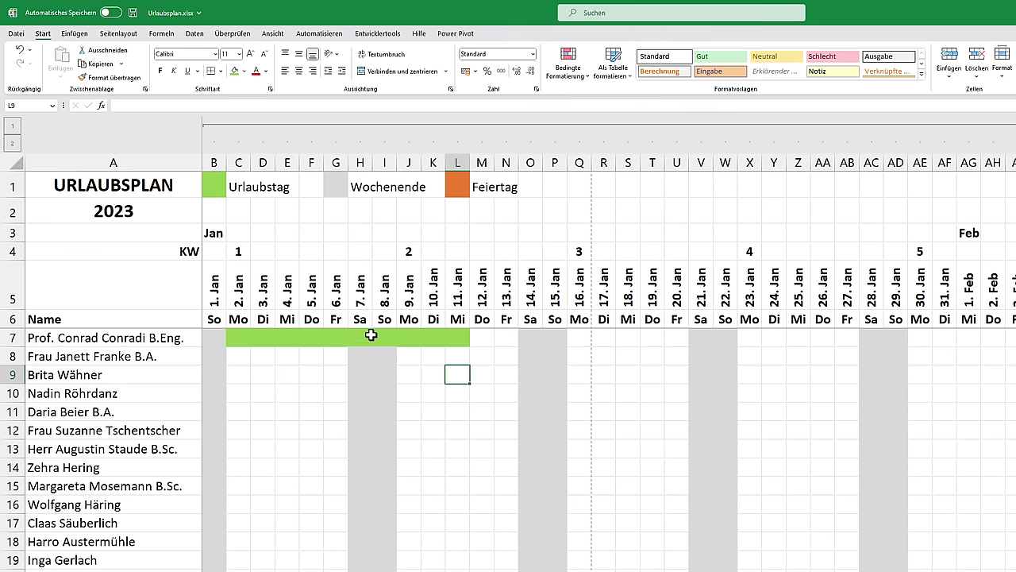
left_click(571, 79)
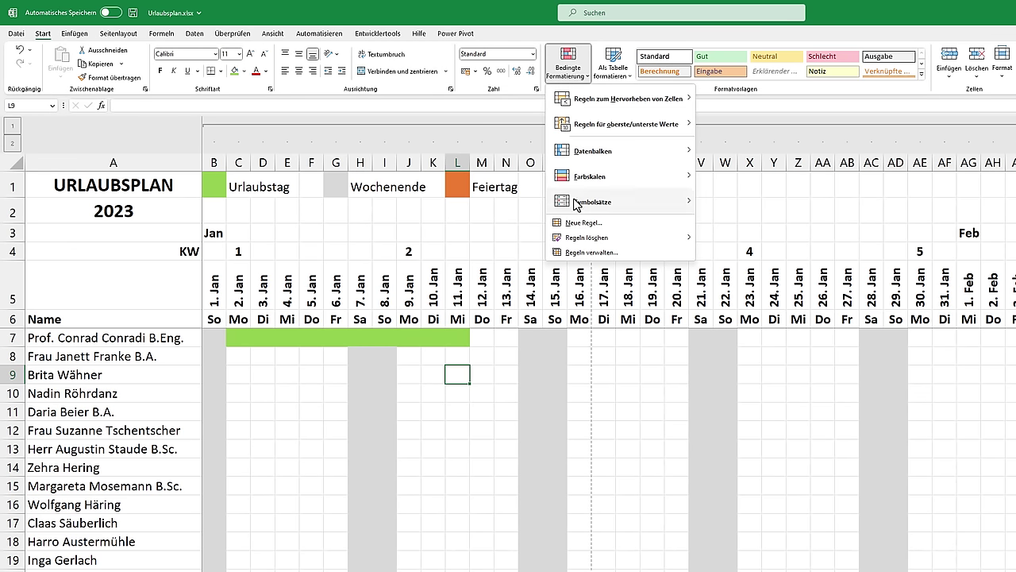
left_click(577, 252)
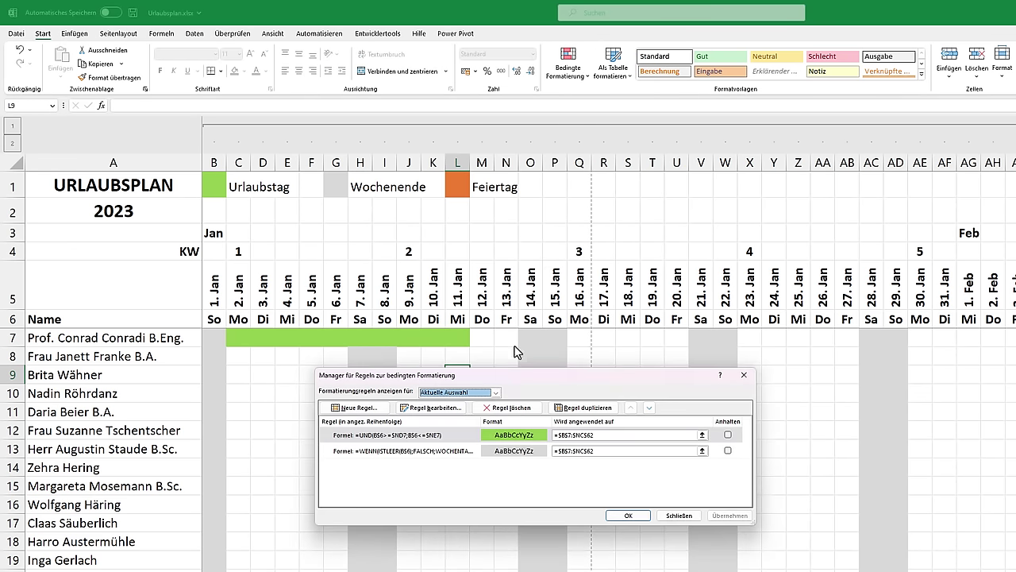
left_click(465, 450)
left_click(466, 437)
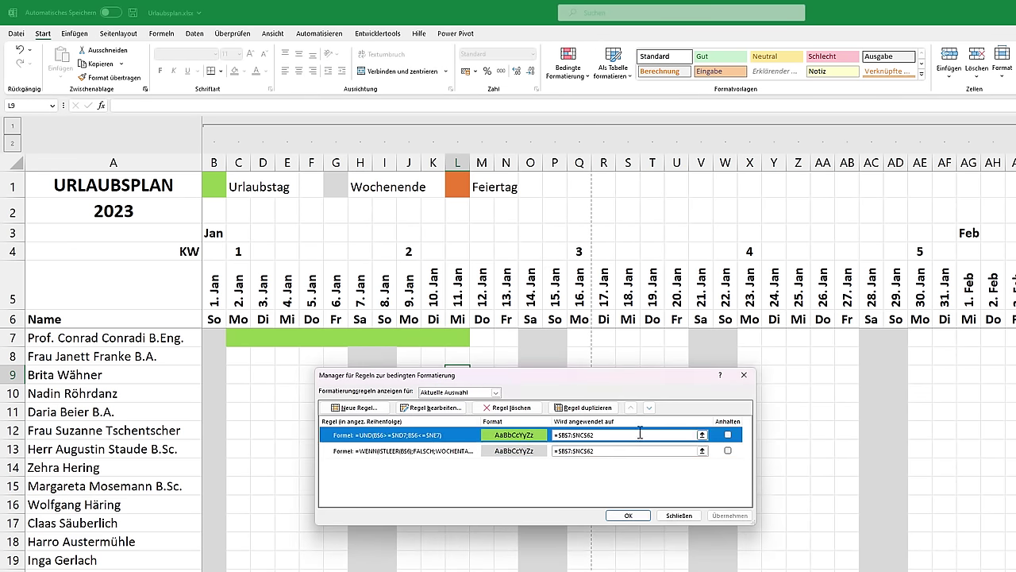
left_click(649, 408)
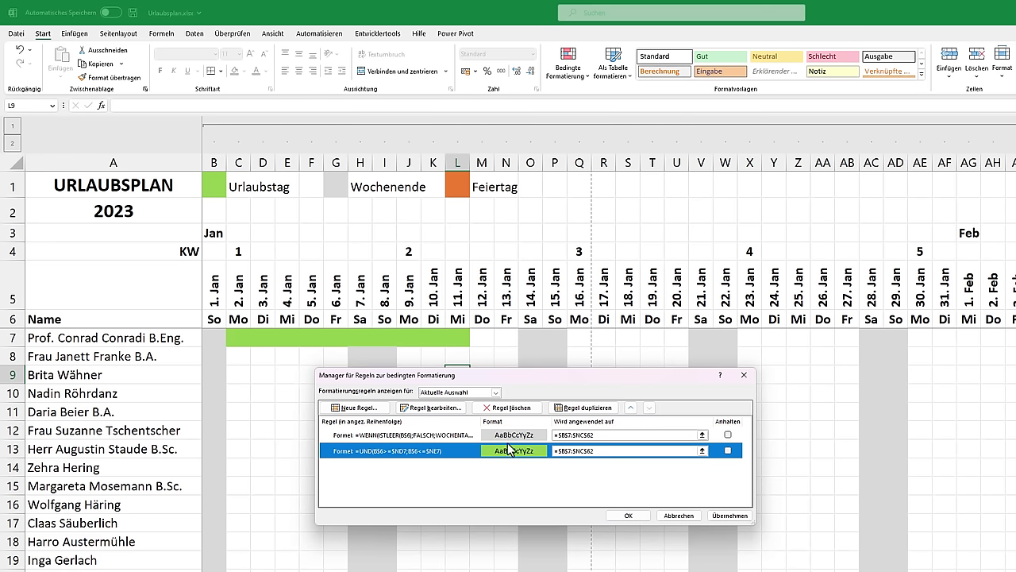
left_click(729, 515)
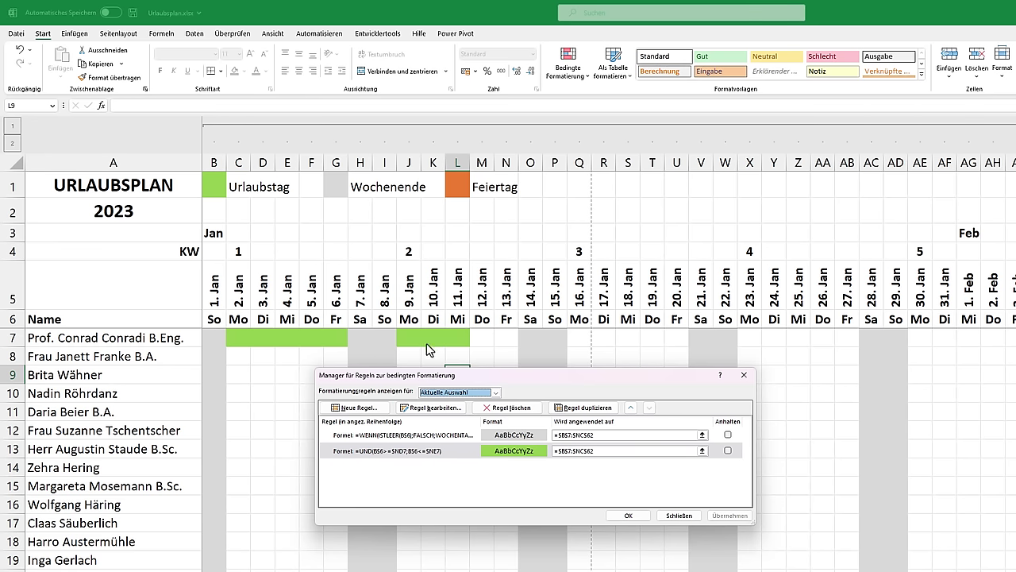
left_click(641, 515)
Show the whole worksheet's rules and open the date-range vacation rule for editing
scroll(714, 476, "right", 15)
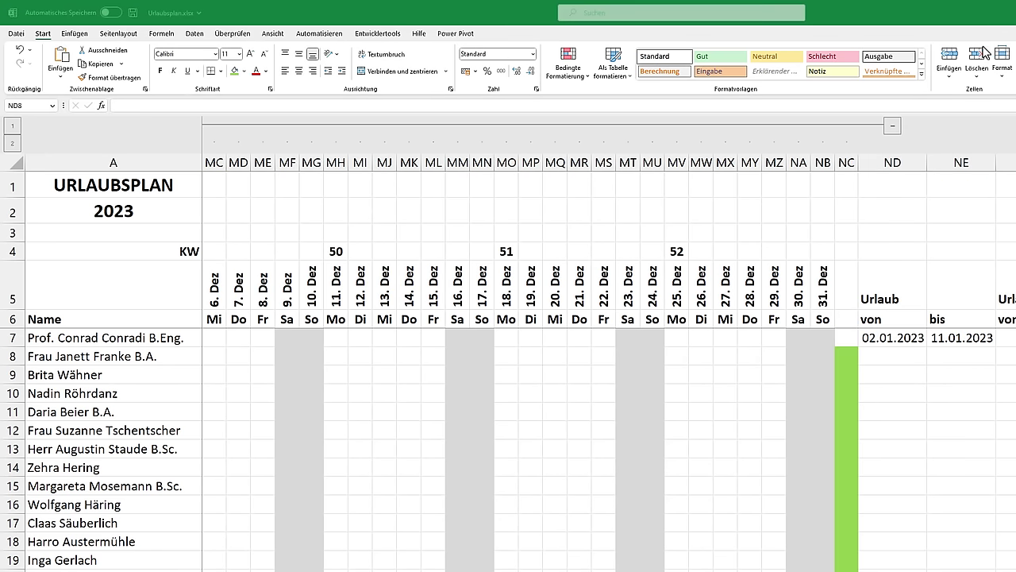
left_click(869, 359)
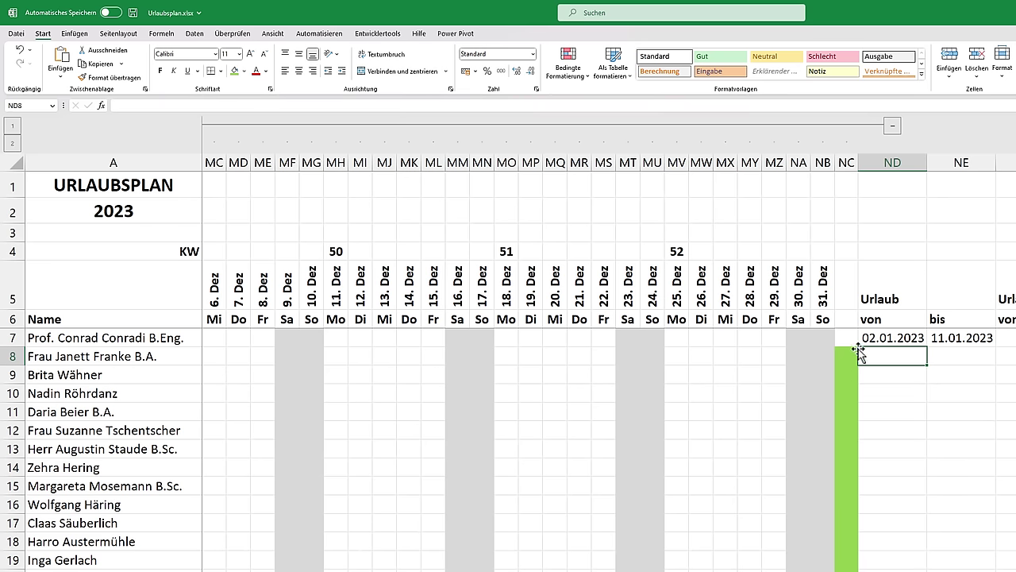
left_click(573, 76)
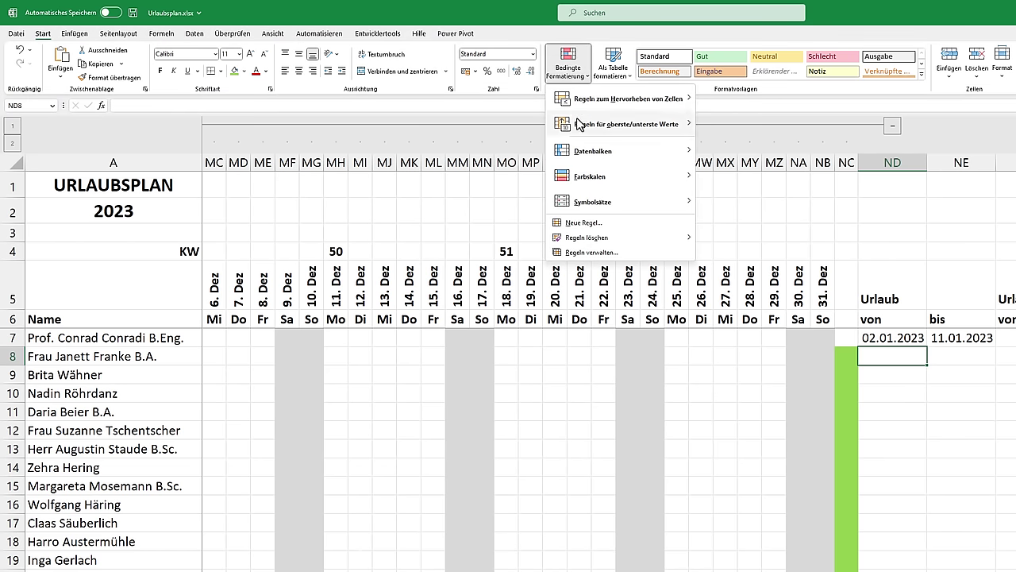
left_click(585, 252)
left_click(417, 383)
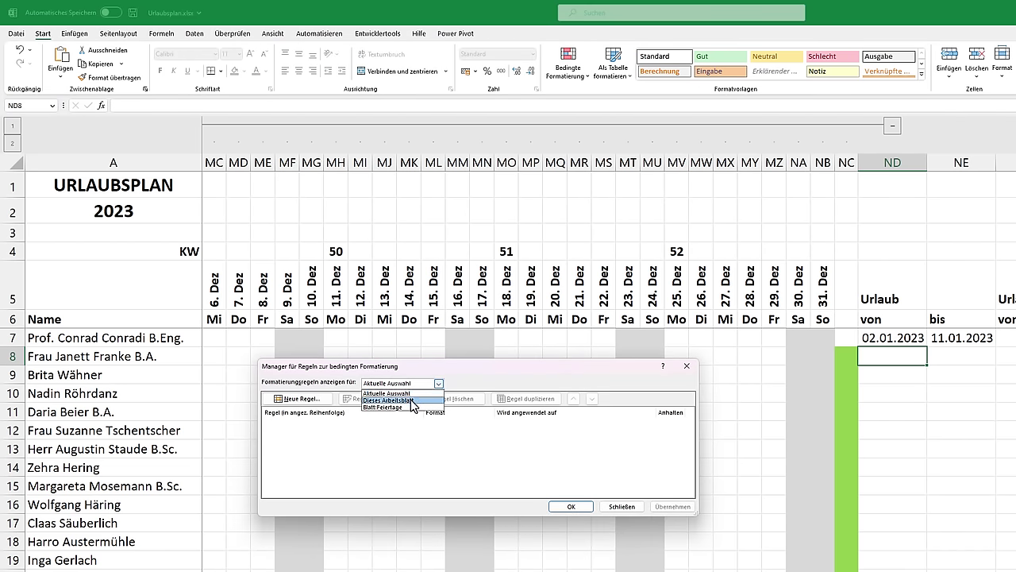
left_click(409, 399)
left_click(344, 449)
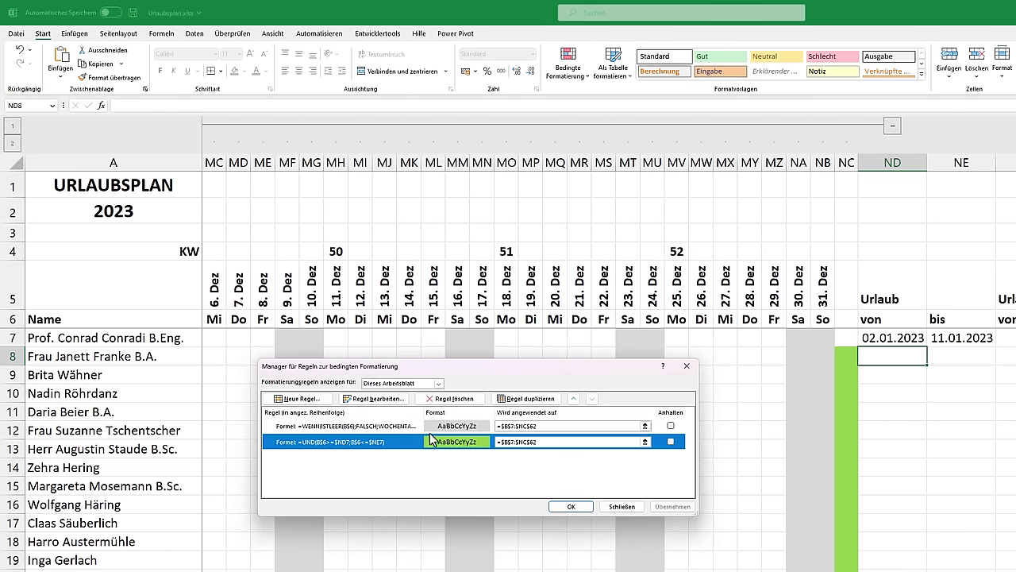
left_click(398, 400)
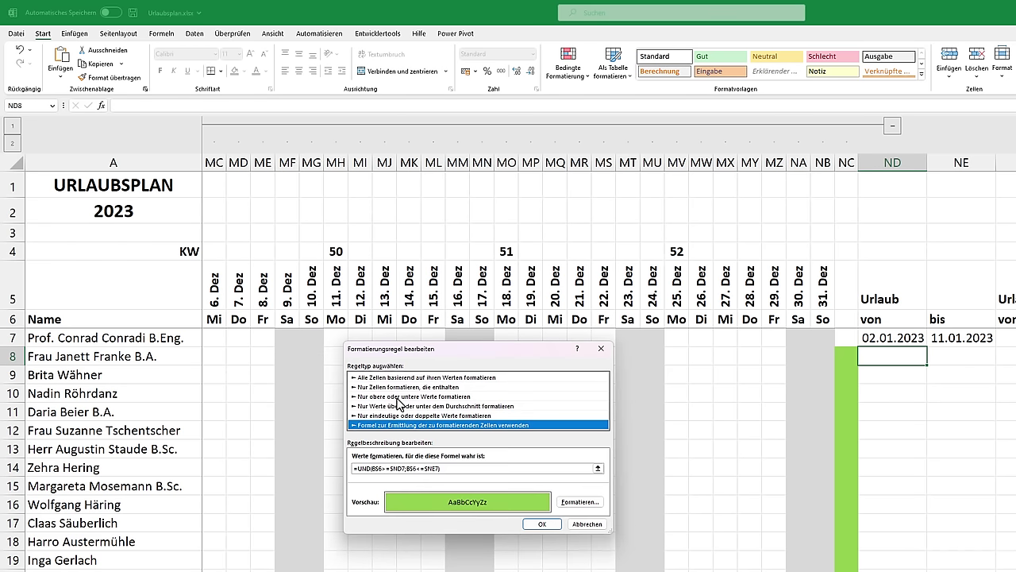
Wrap the formula as =WENN(ISTLEER(B$6);FALSCH;UND(...)) and apply the change
left_click(359, 469)
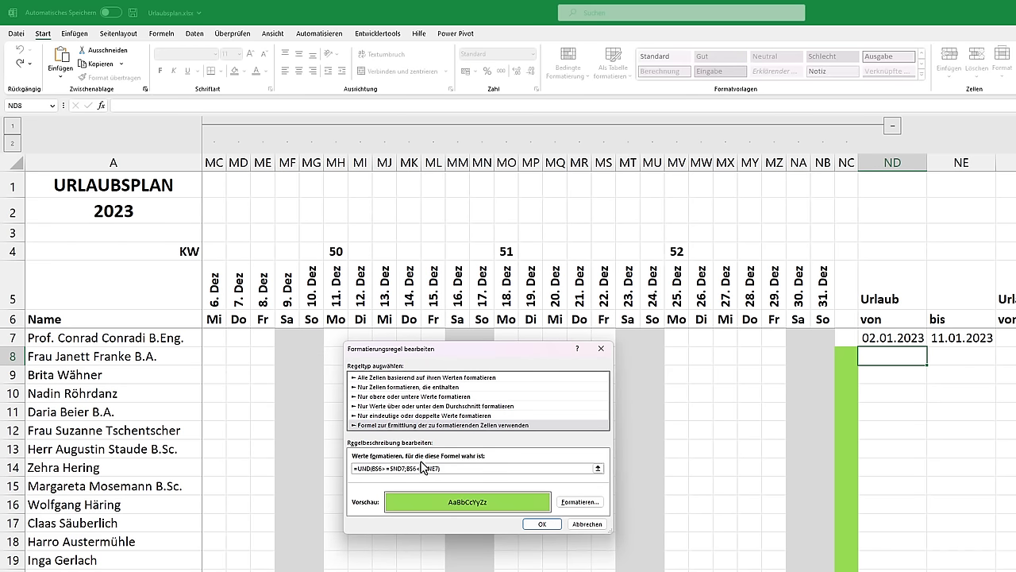
type("wenn(")
type("ISTLEE")
type("R(")
type("B")
type("$")
type("6")
type(");")
type("F")
type("ALSCH;")
type("CH")
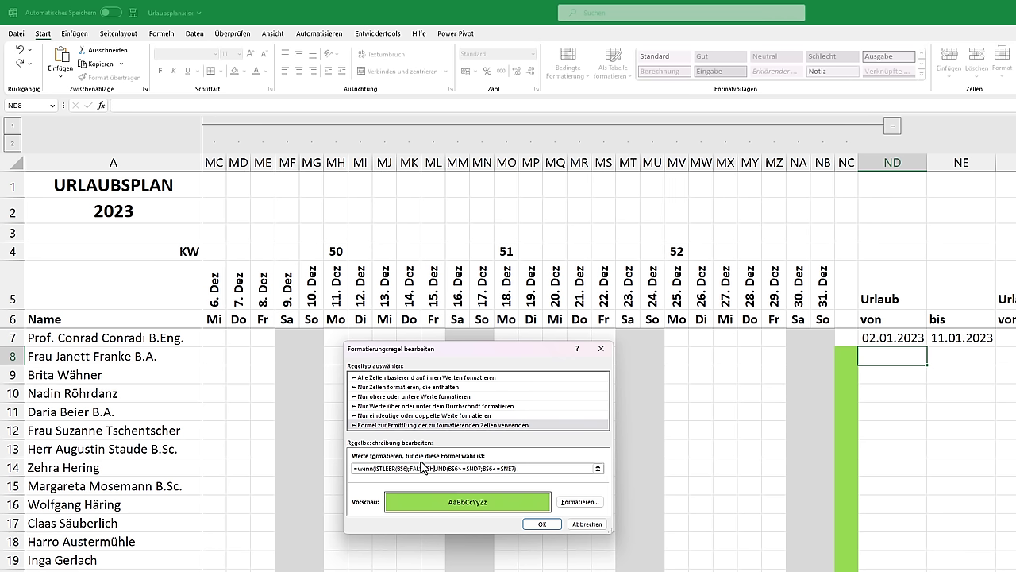
key("BackSpace")
key("BackSpace")
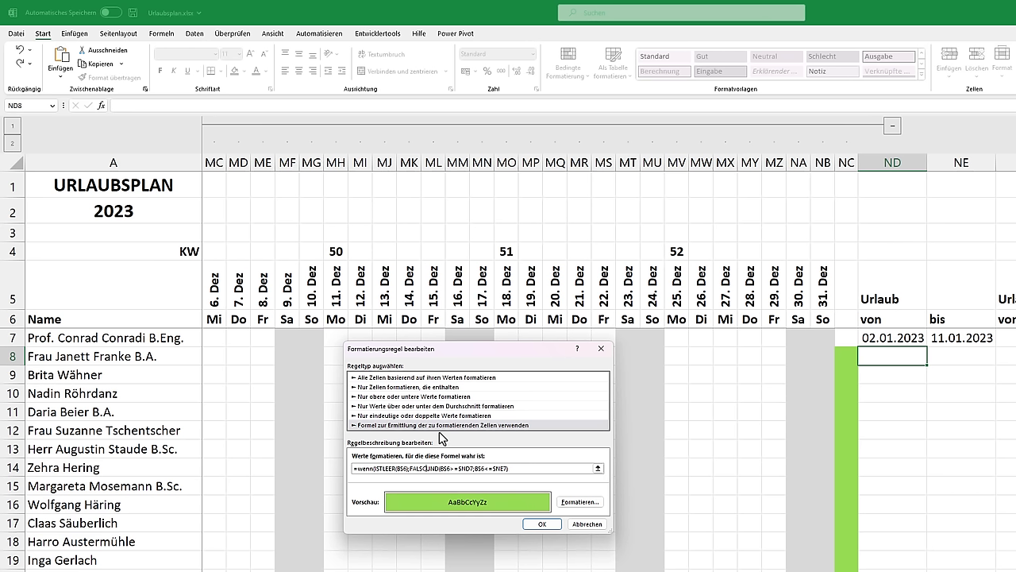
type("H;")
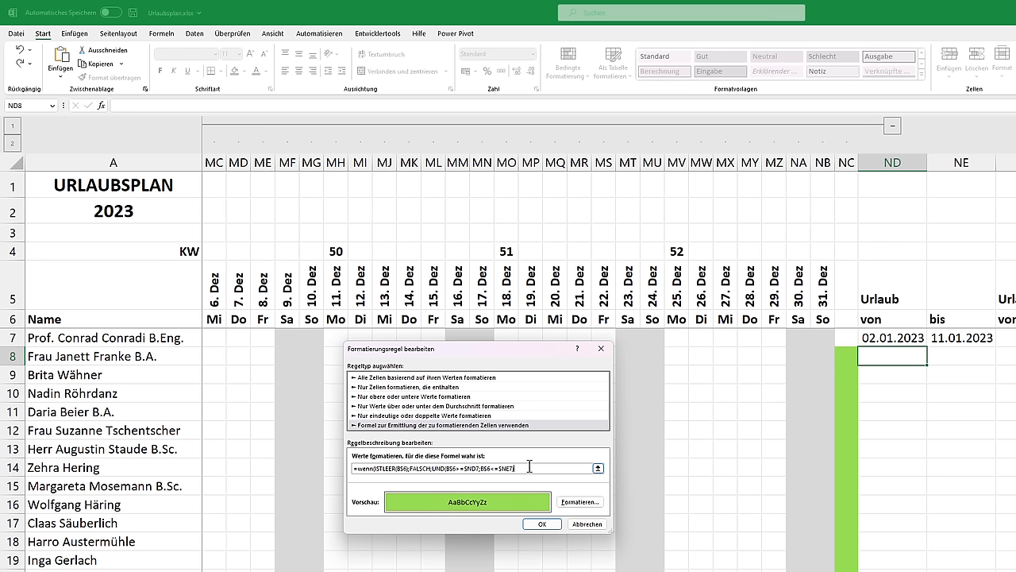
left_click(542, 524)
left_click(672, 506)
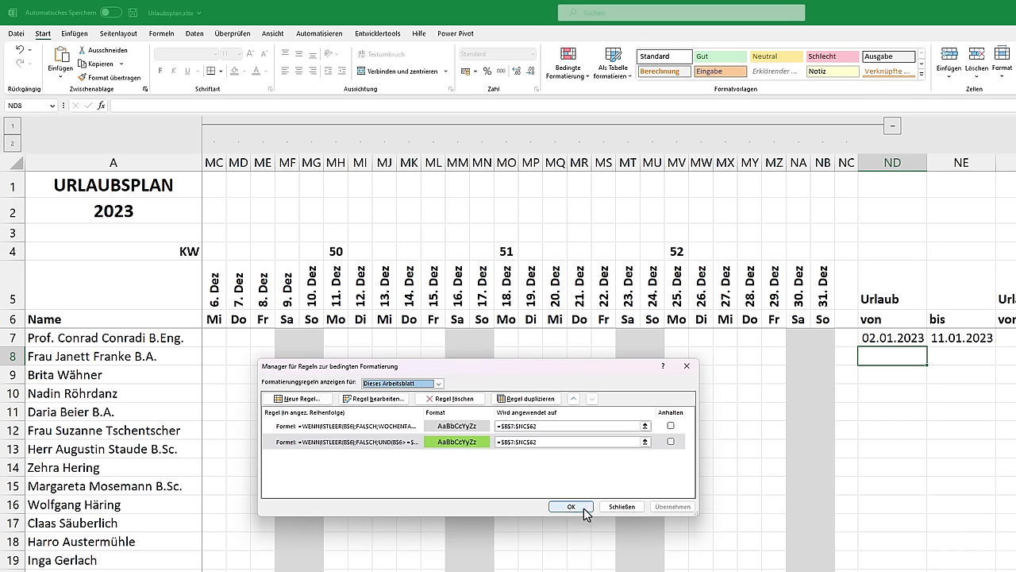
left_click(580, 508)
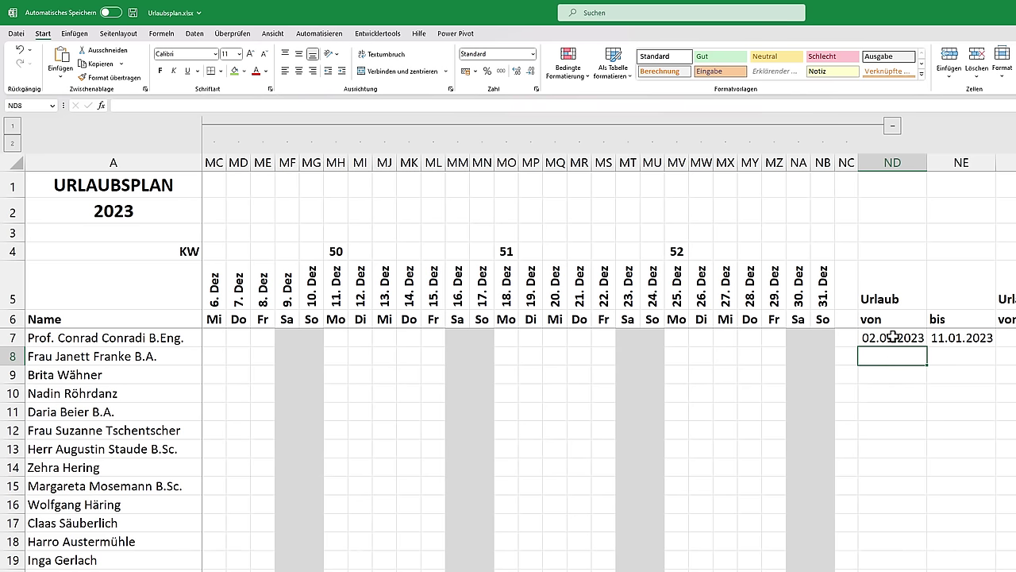
Enter a vacation from 15.01.2023 to 20.01.2023 in ND11 and NE11
left_click_drag(890, 162, 949, 162)
left_click(893, 411)
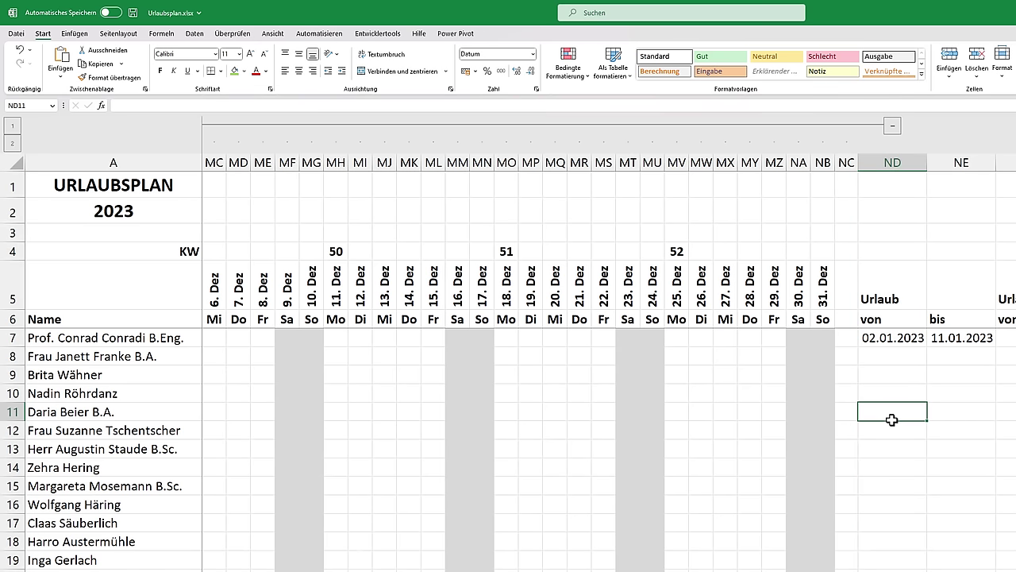
type("15.01.2023")
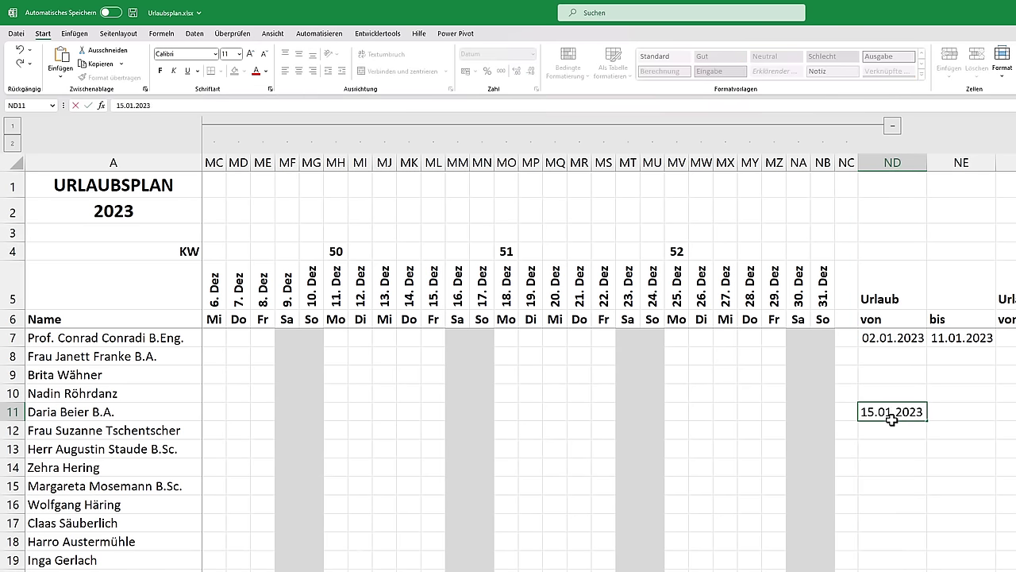
key("Tab")
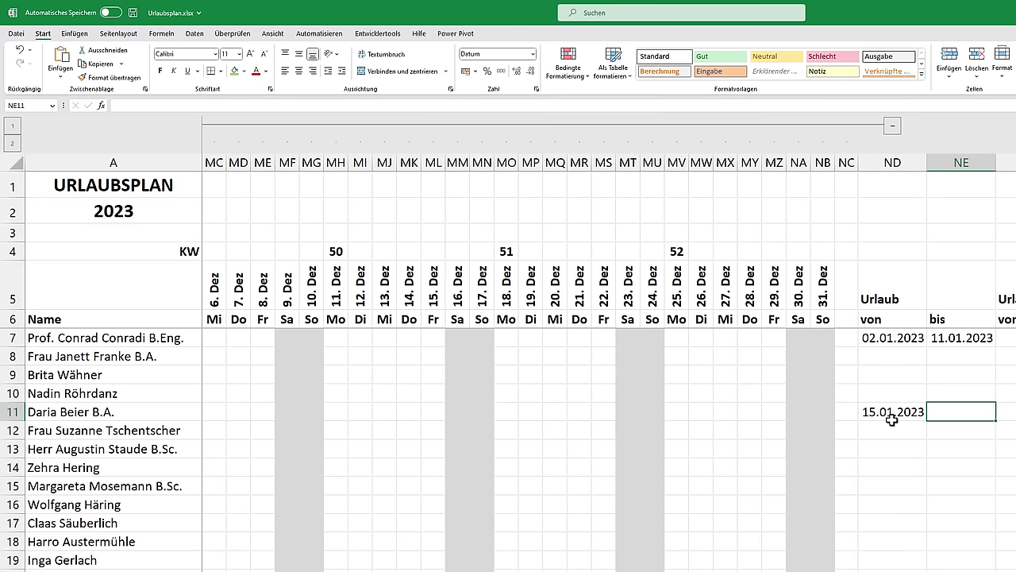
type("20.01")
key("Tab")
key("Home")
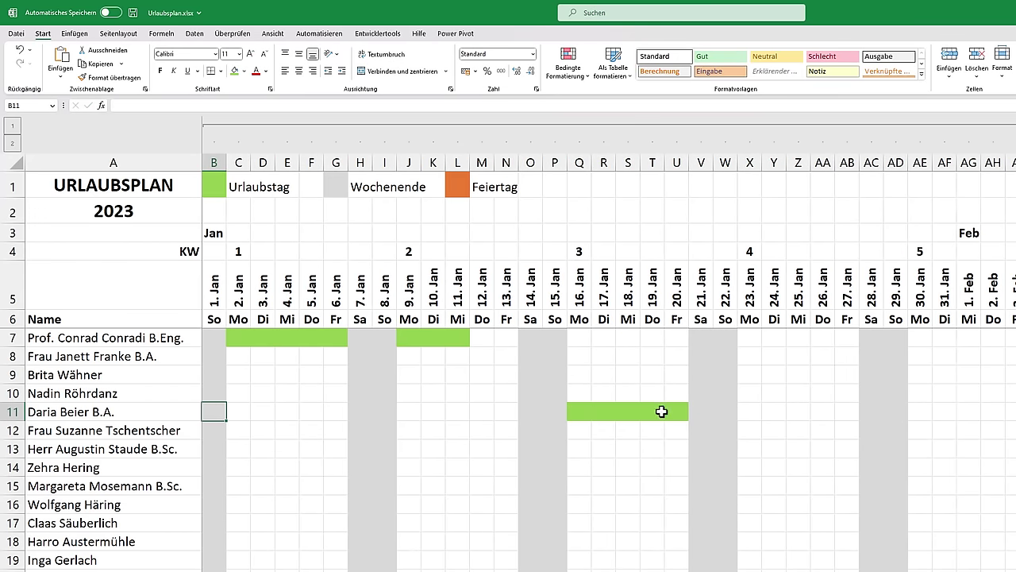
Scroll right to the further von–bis columns and select NJ:NK
scroll(707, 459, "right", 10)
scroll(707, 458, "right", 20)
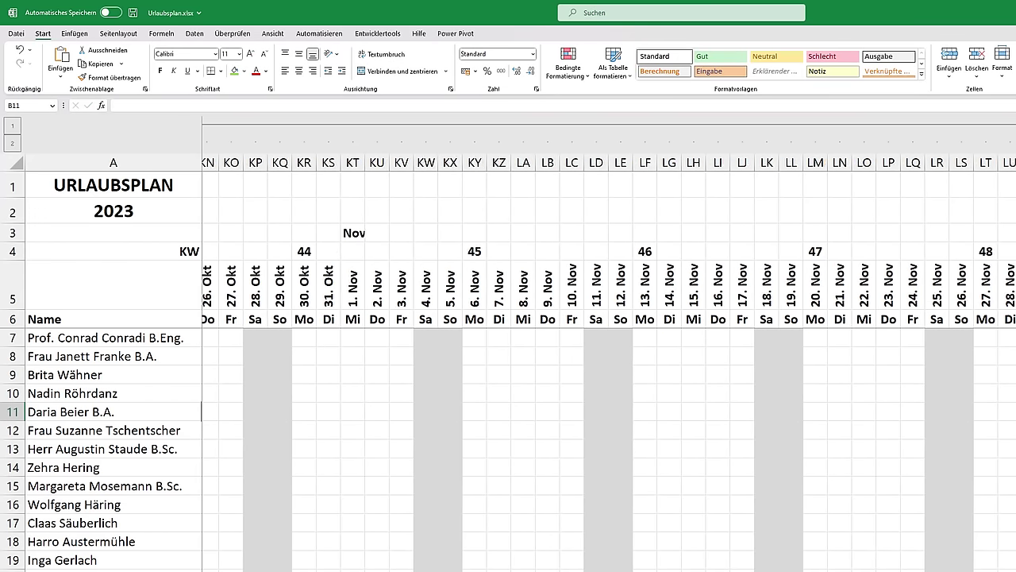
scroll(708, 458, "right", 10)
left_click(679, 162)
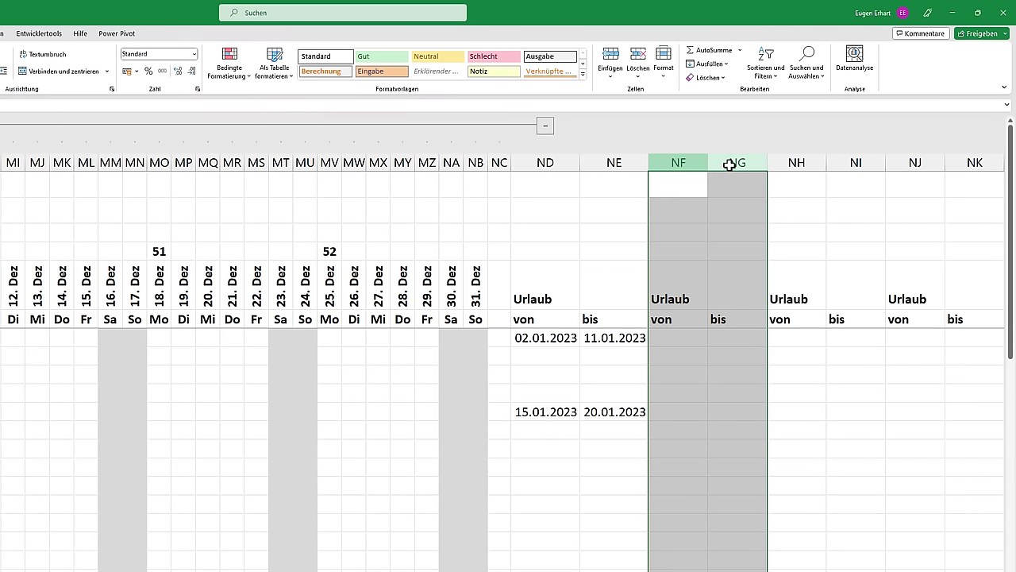
left_click(797, 162)
left_click(914, 162)
left_click_drag(914, 162, 976, 162)
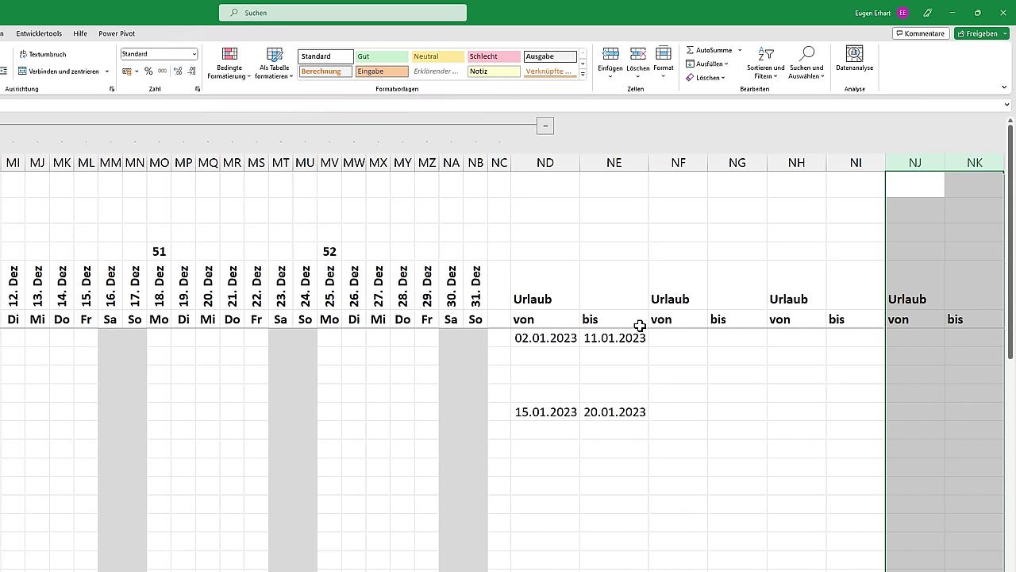
Show all worksheet rules and duplicate the green vacation rule
left_click(230, 71)
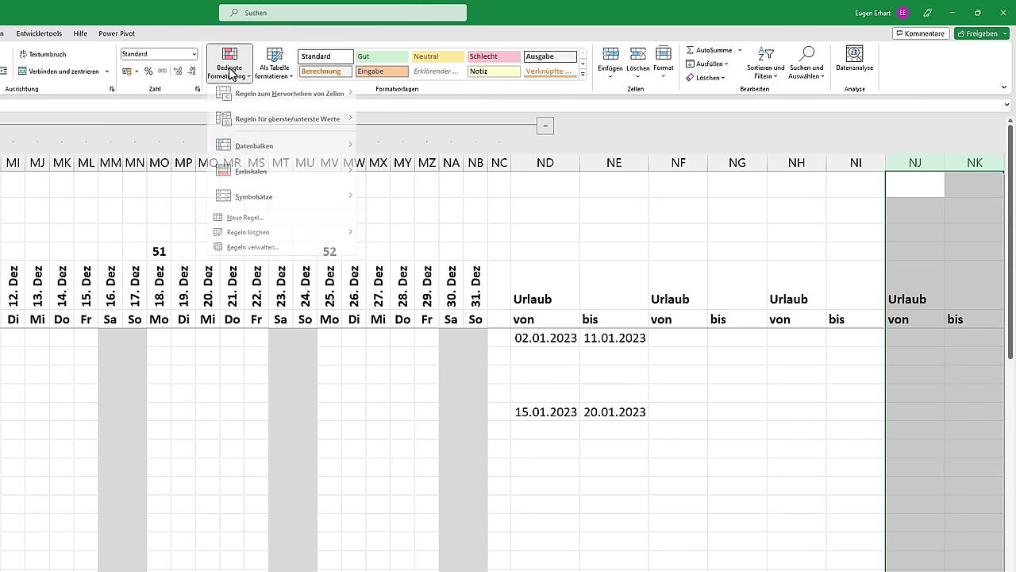
left_click(251, 247)
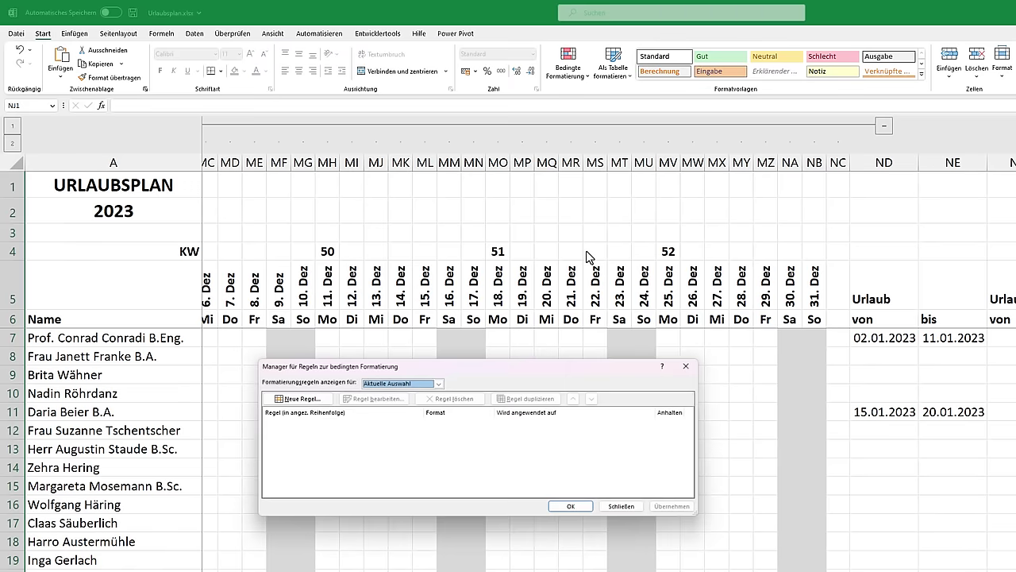
left_click(402, 384)
left_click(393, 397)
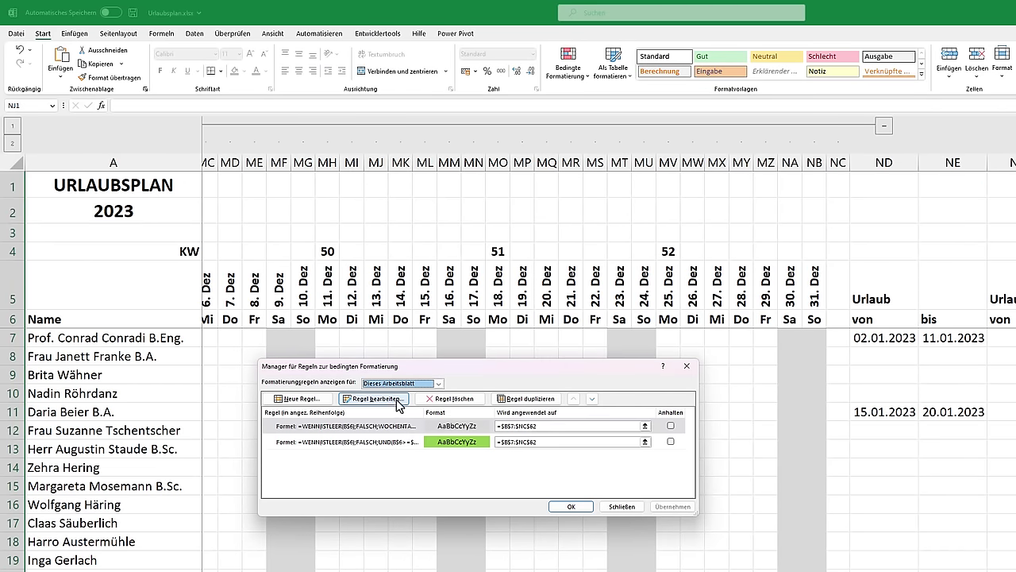
left_click(331, 442)
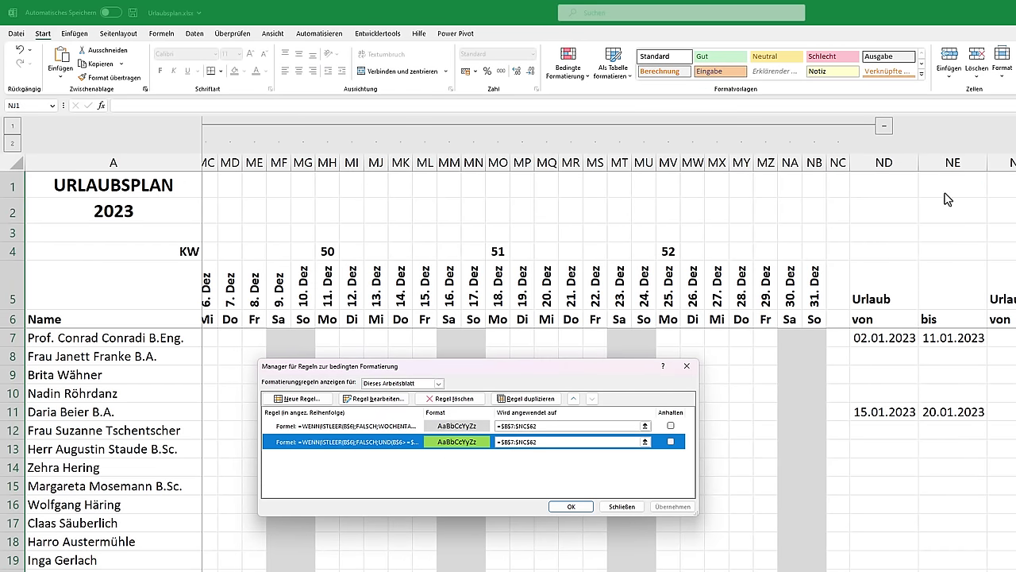
left_click(544, 403)
left_click(594, 400)
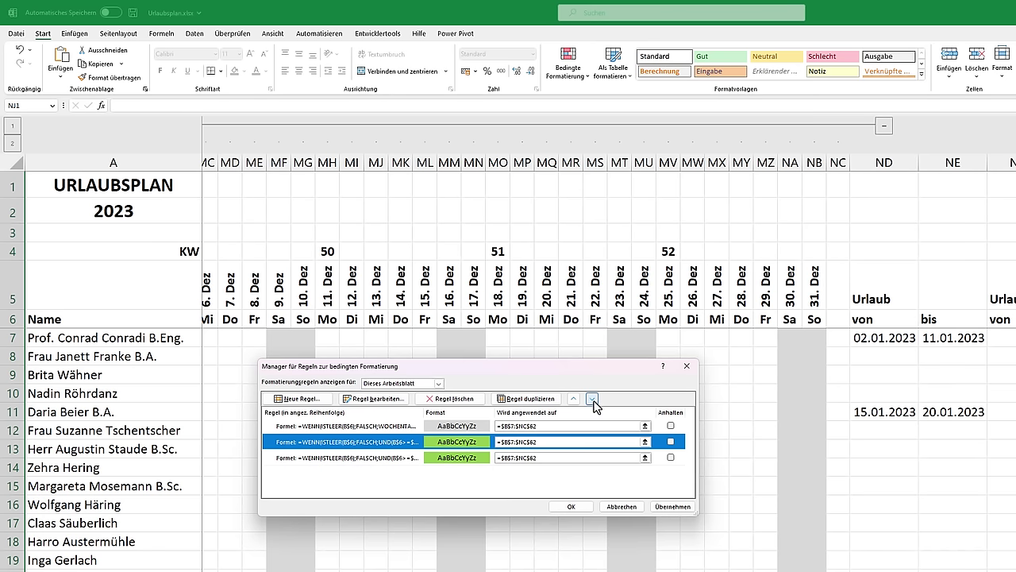
Point the copied rule at the $NF7/$NG7 columns and apply the rules
left_click(390, 400)
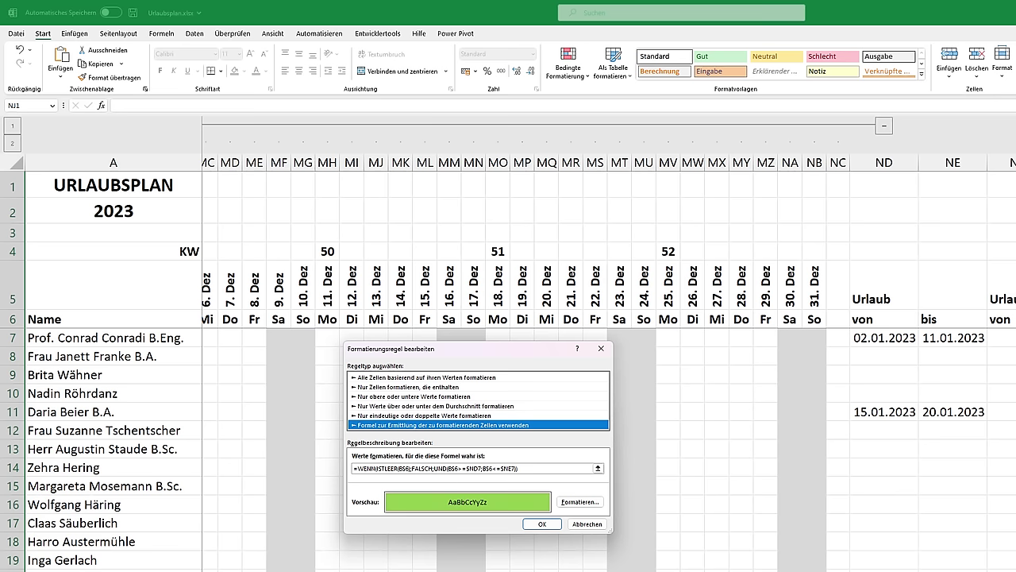
left_click(475, 469)
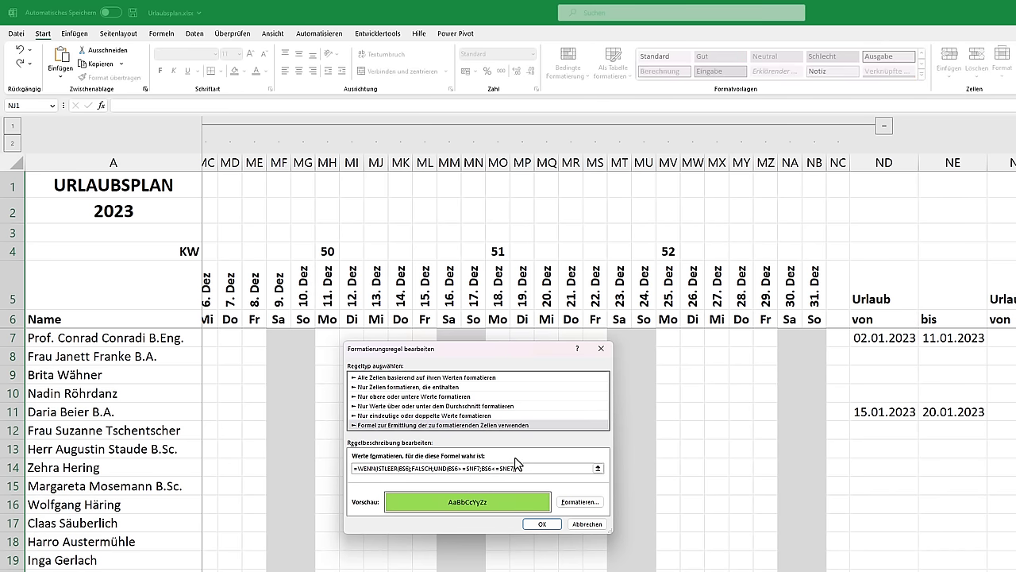
key("BackSpace")
type("G")
left_click(542, 524)
left_click(657, 508)
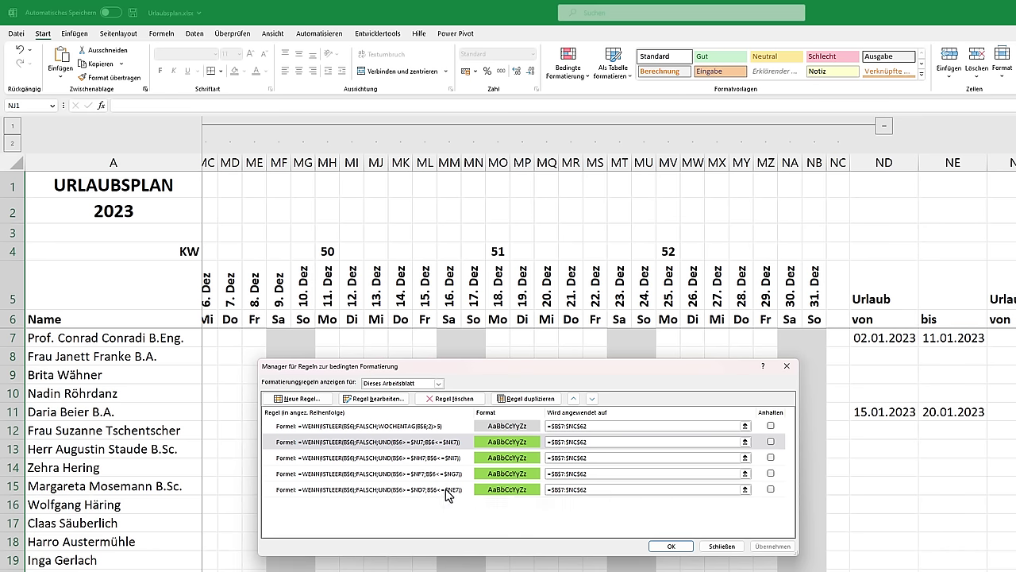
left_click(671, 546)
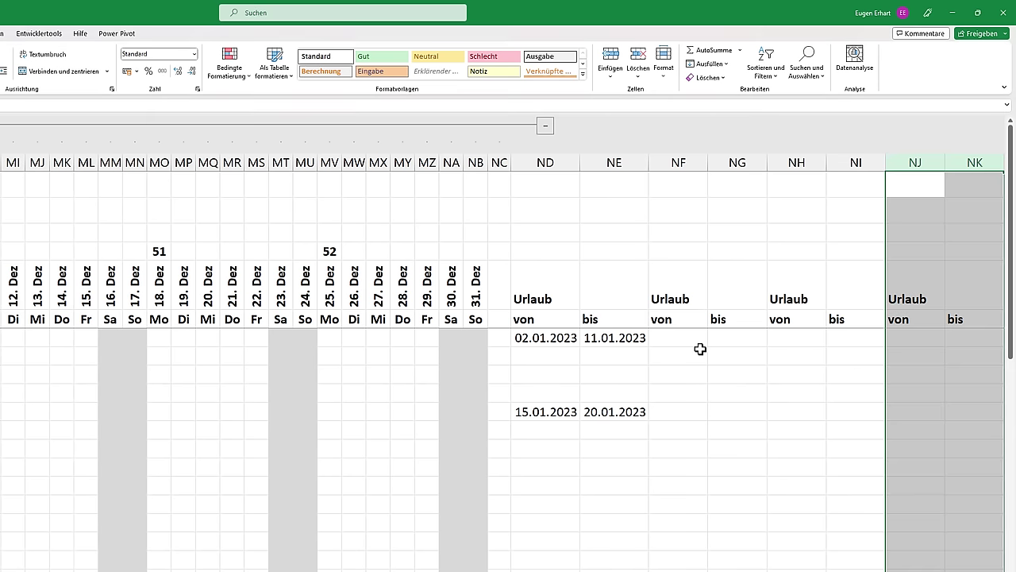
Enter a second vacation from 01.01.2023 to 12.01.2023 in NF8 and NG8
left_click(687, 338)
left_click(685, 356)
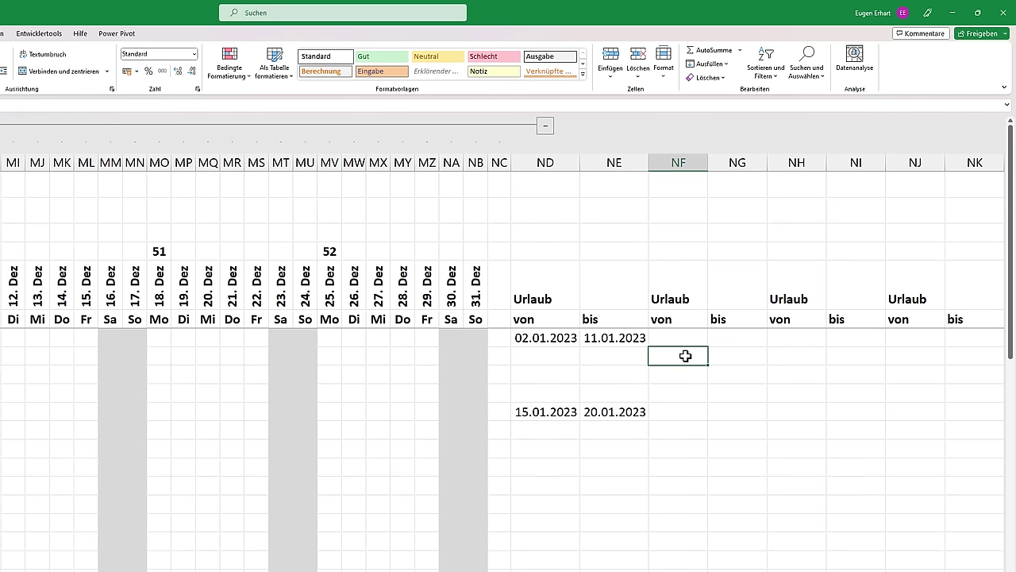
type("01.01.2023")
key("Tab")
type("12.01.2023")
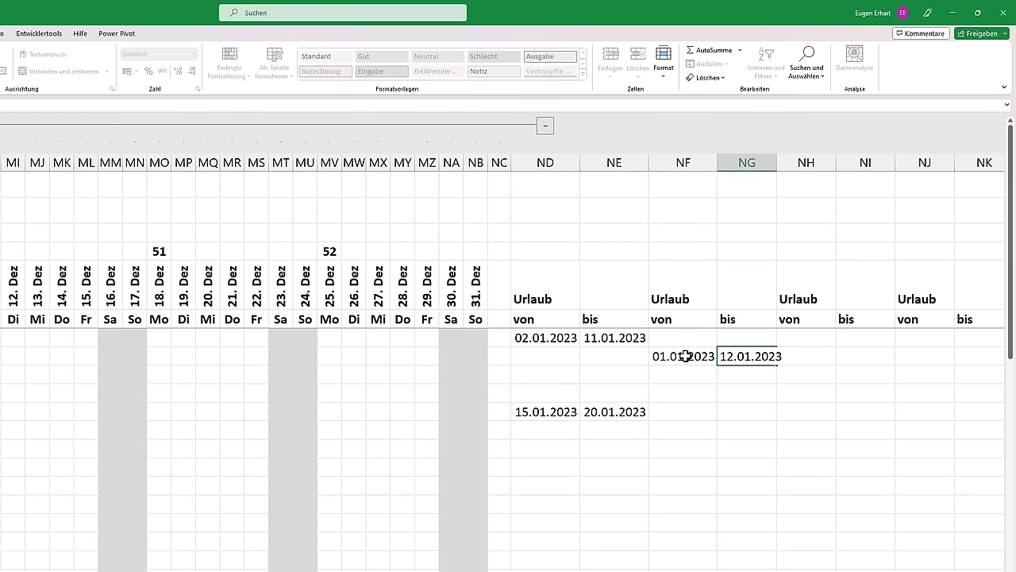
key("Return")
left_click(685, 355)
key("Home")
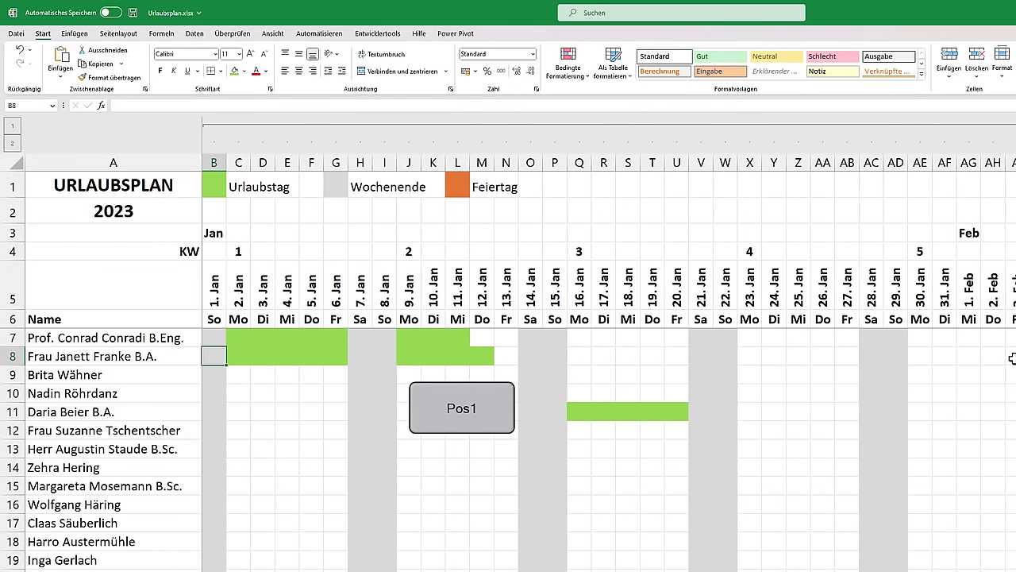
Check row 8's green January bar, re-expand the calendar columns and return to B7
left_click_drag(239, 356, 469, 352)
left_click(526, 357)
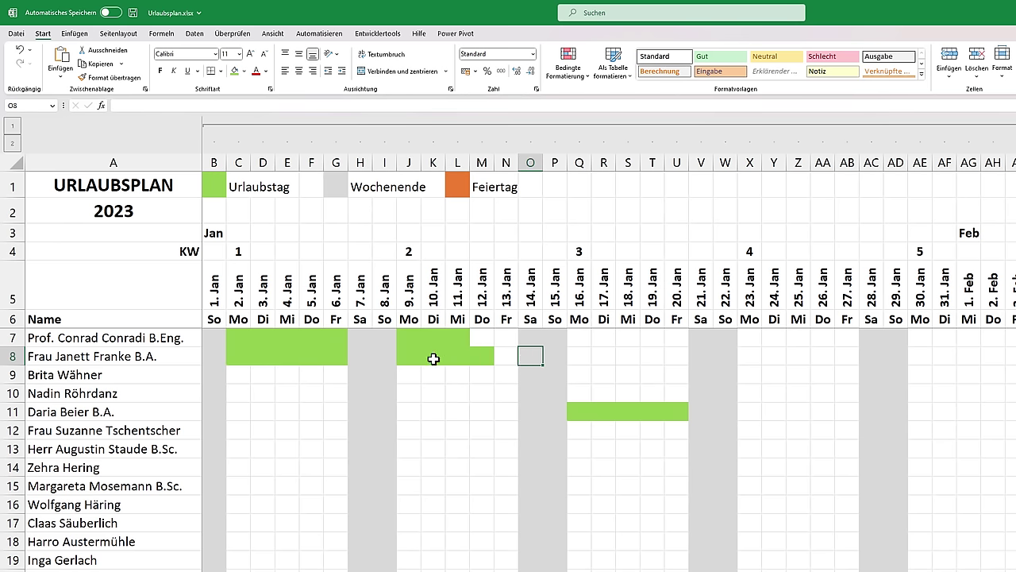
scroll(434, 358, "right", 10)
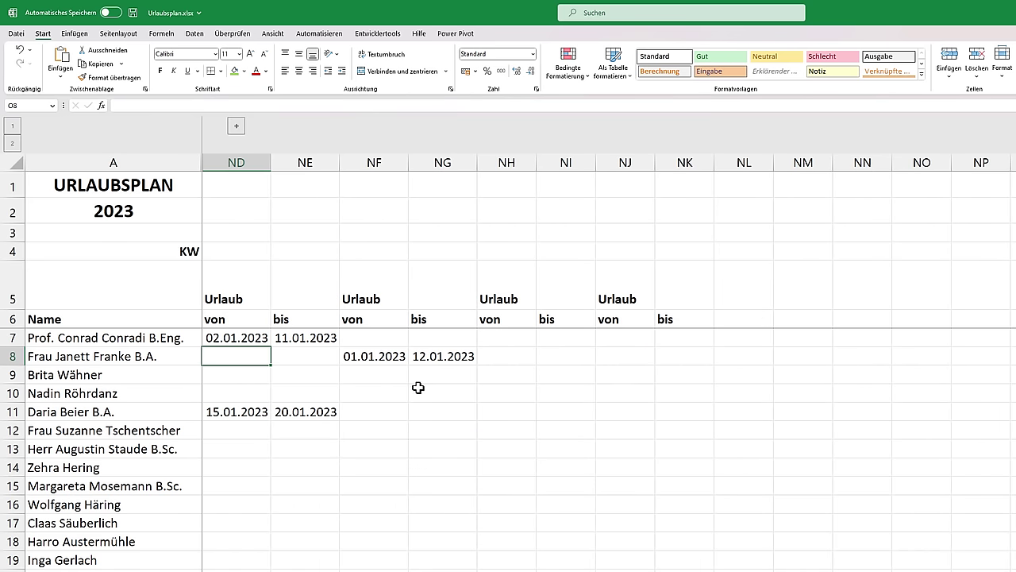
left_click(241, 130)
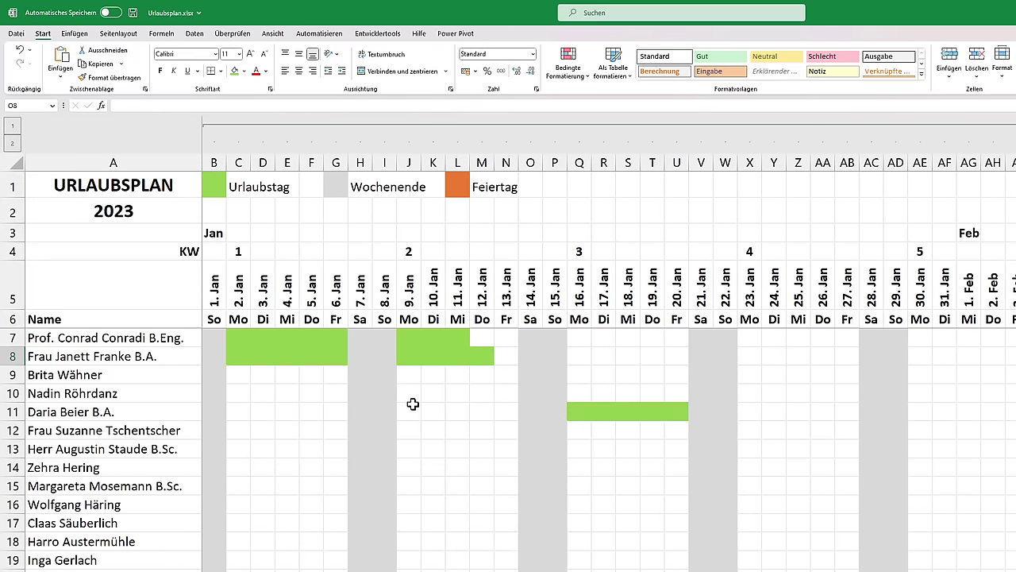
left_click(218, 342)
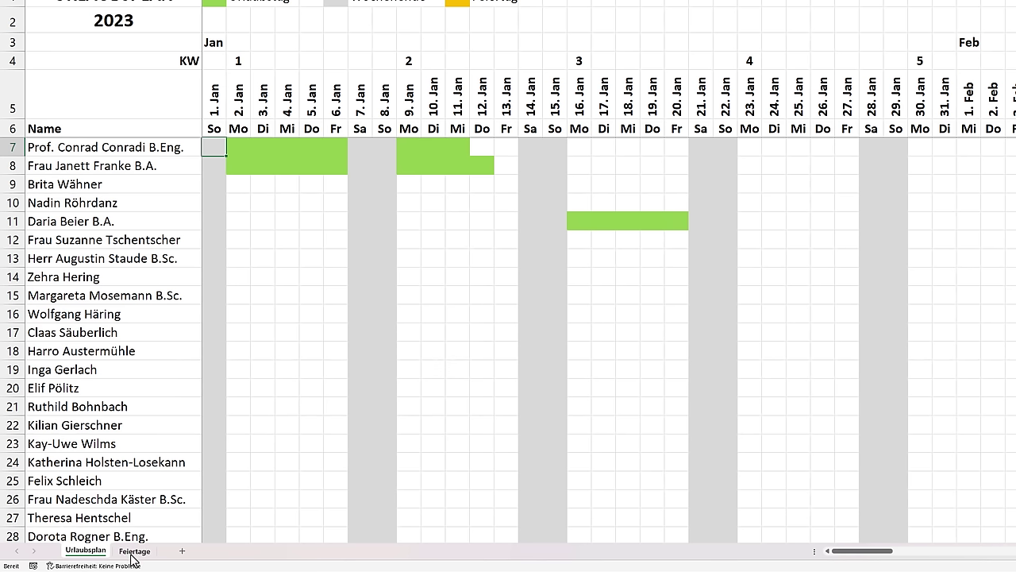
left_click(134, 554)
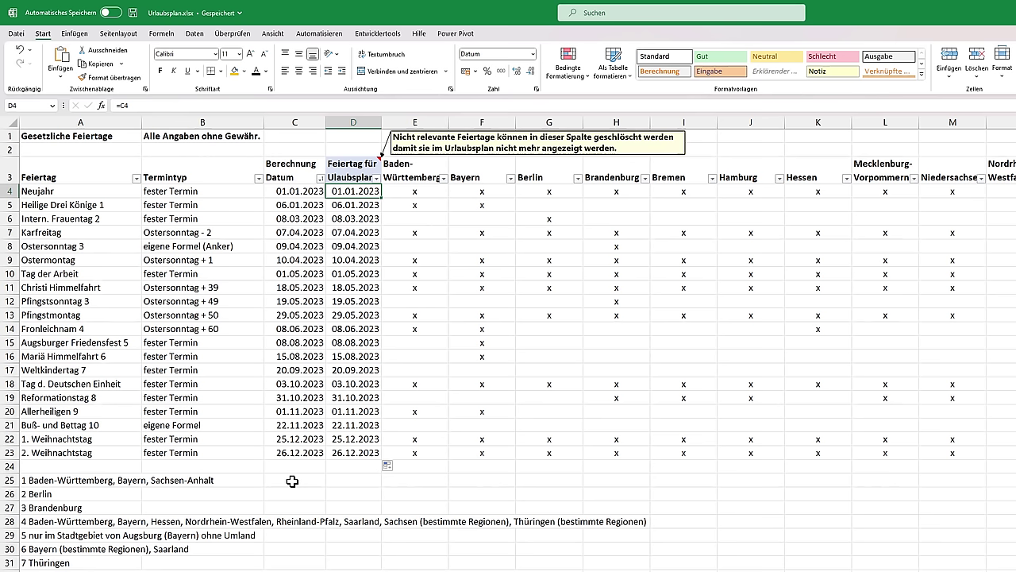
left_click(317, 193)
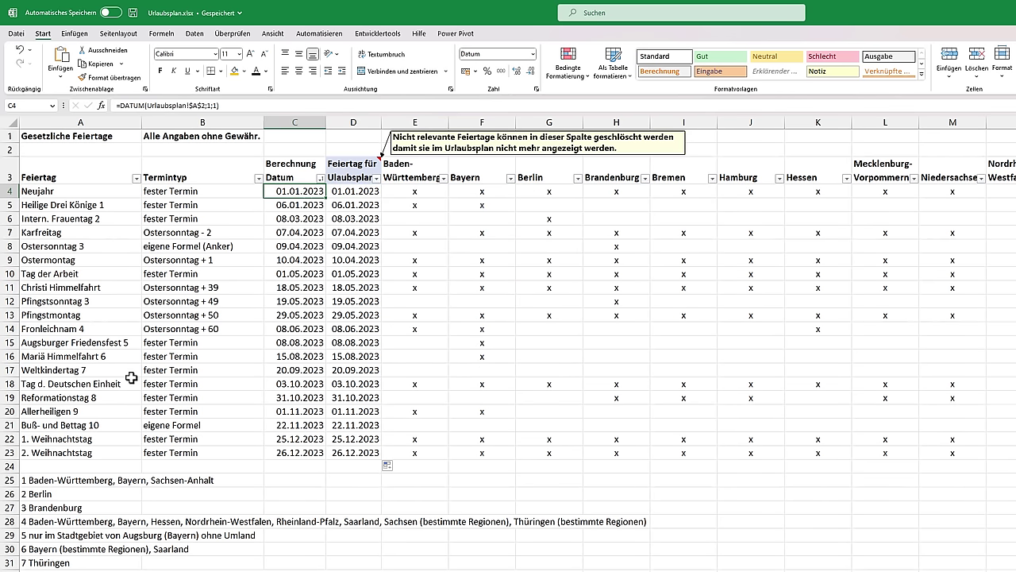
key("ctrl+Page_Up")
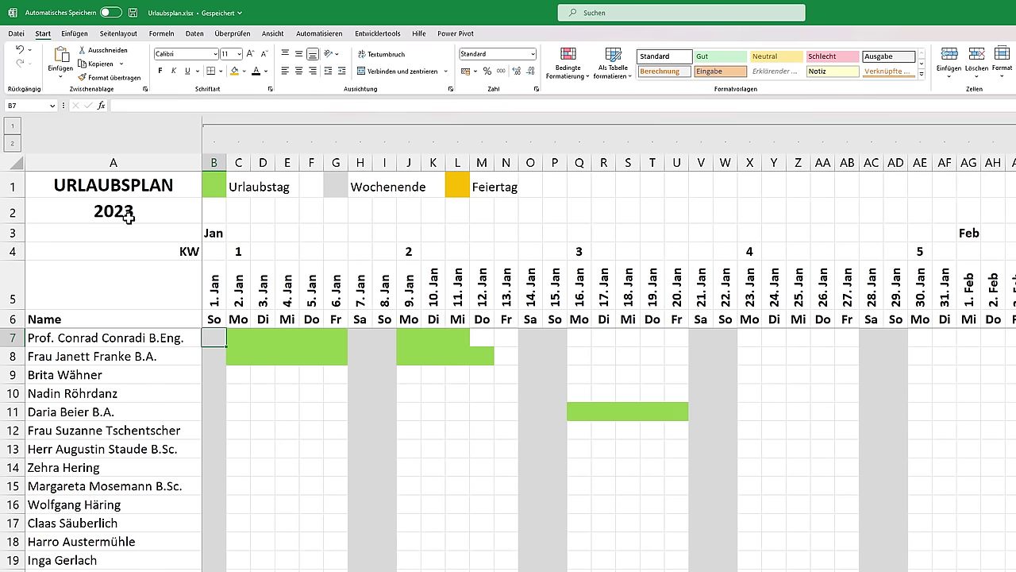
key("ctrl+Page_Down")
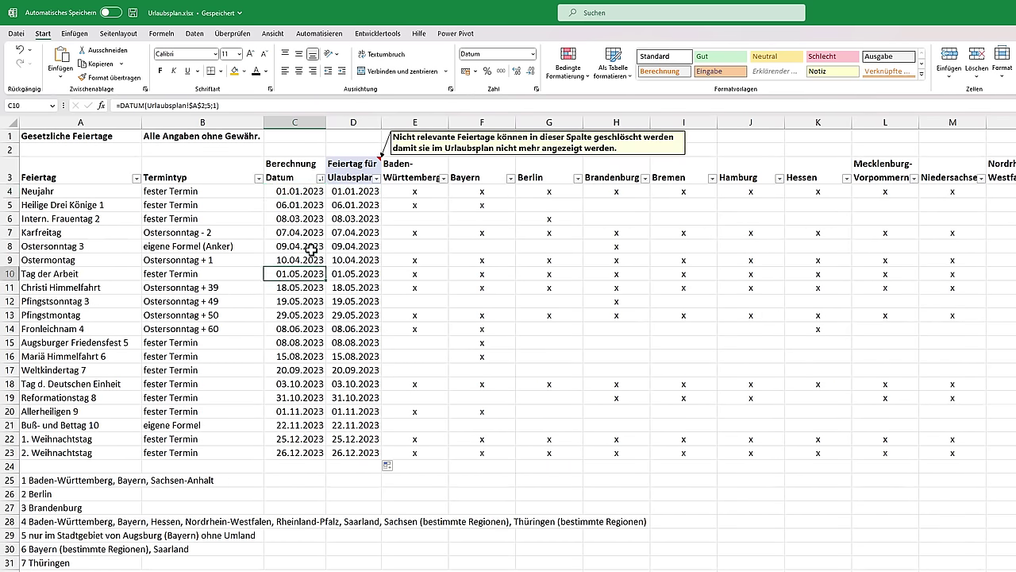
left_click_drag(305, 190, 315, 191)
left_click(371, 194)
type("=")
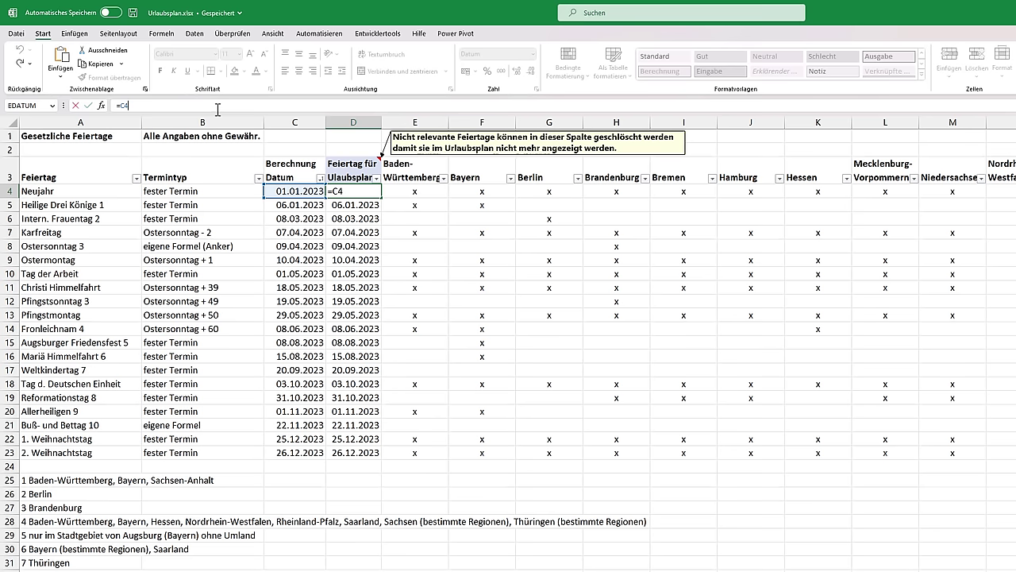
left_click(304, 197)
key("Return")
key("Up")
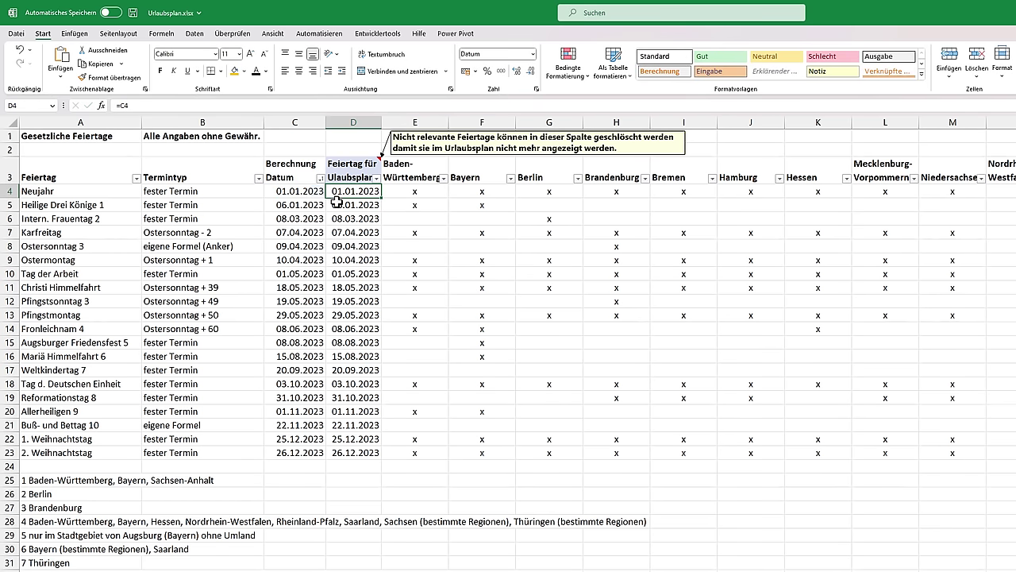
left_click_drag(431, 187, 612, 171)
left_click(571, 219)
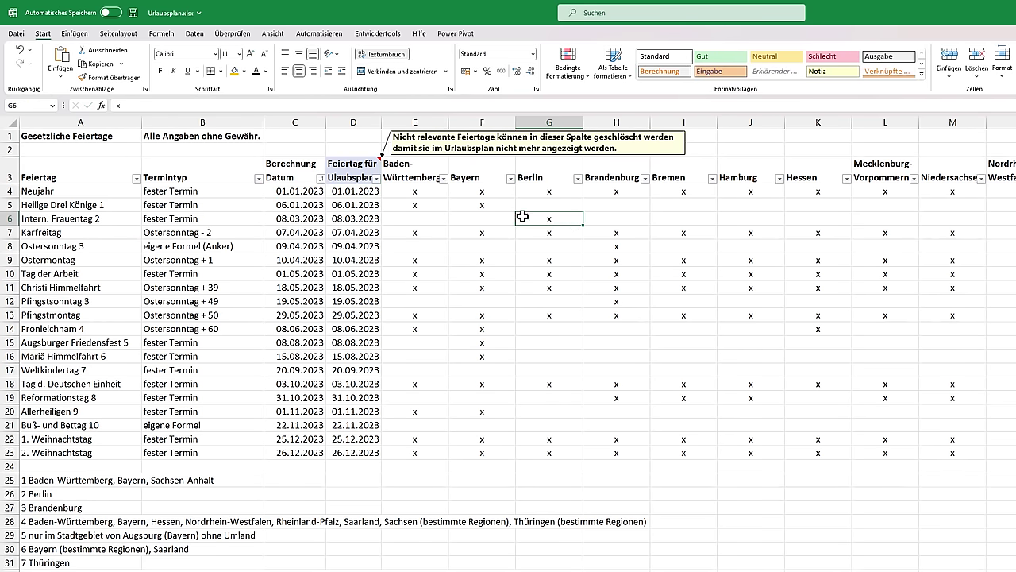
left_click(500, 176)
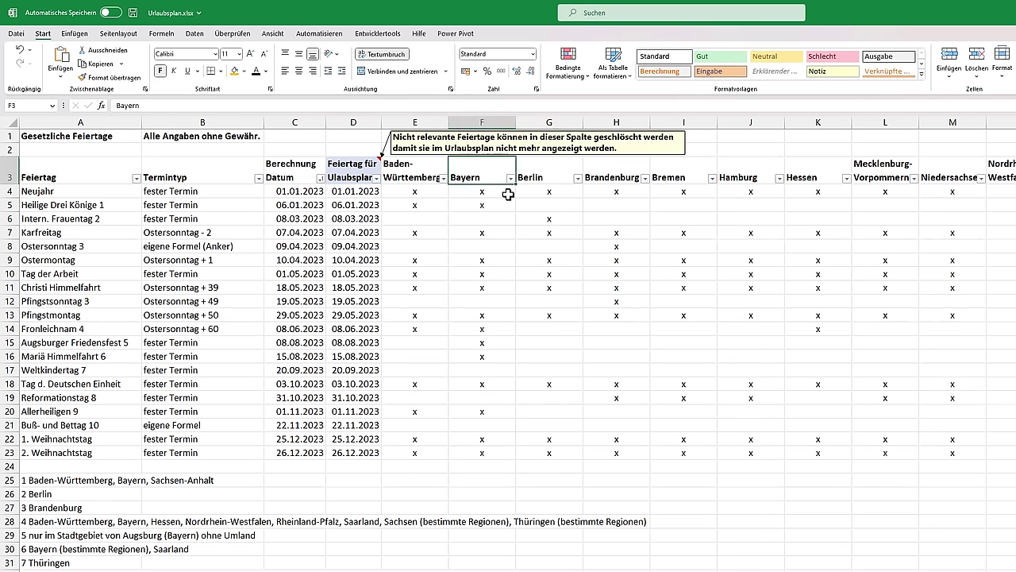
Sort holidays A–Z by Bayern and clear plan dates of non-Bavarian holidays and Augsburger Friedensfest
left_click(510, 177)
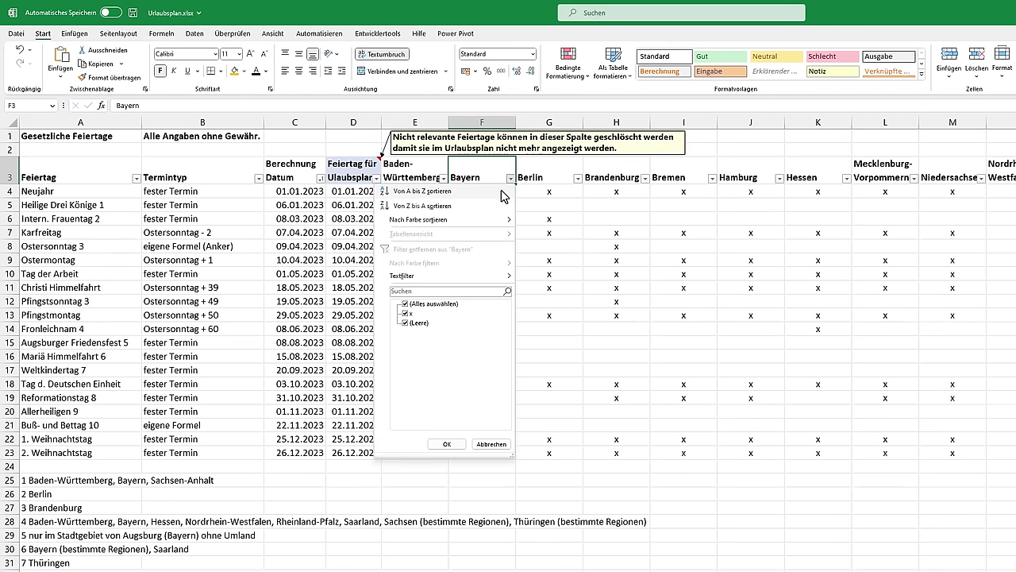
left_click(444, 192)
mouse_move(486, 193)
left_mouse_down()
mouse_move(472, 378)
mouse_move(369, 371)
left_mouse_up()
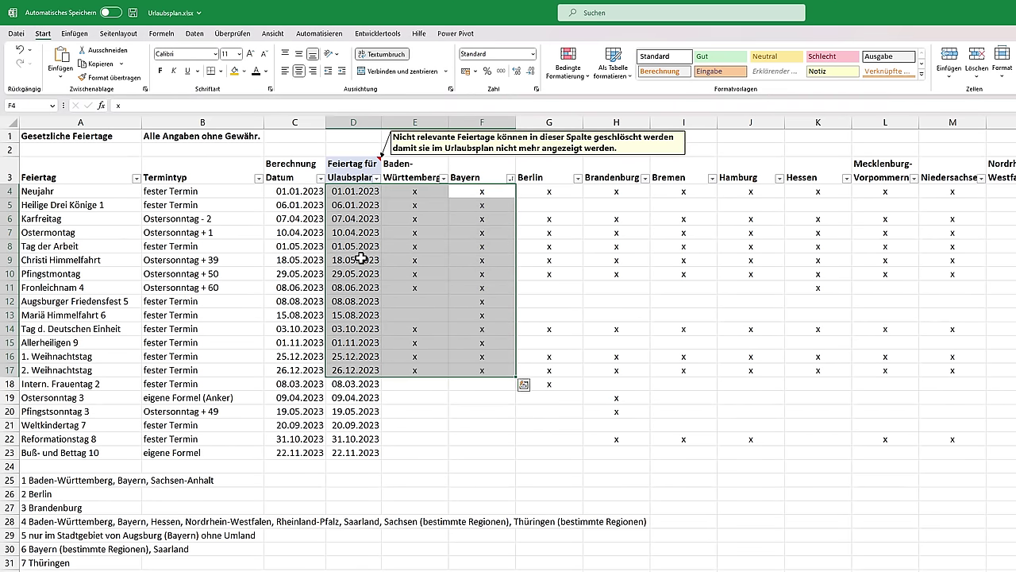
left_click(371, 383)
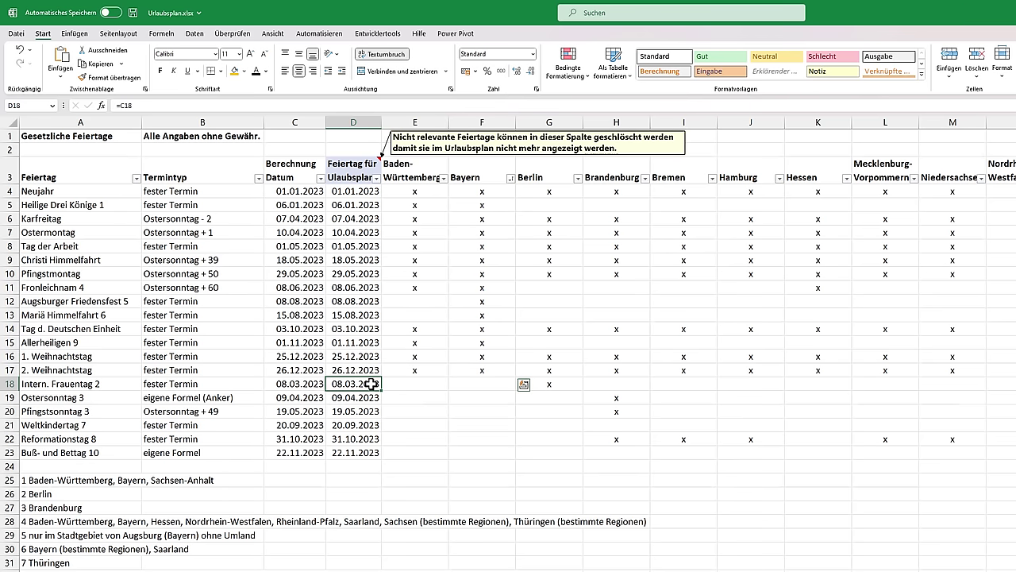
left_click_drag(372, 383, 367, 450)
key("Delete")
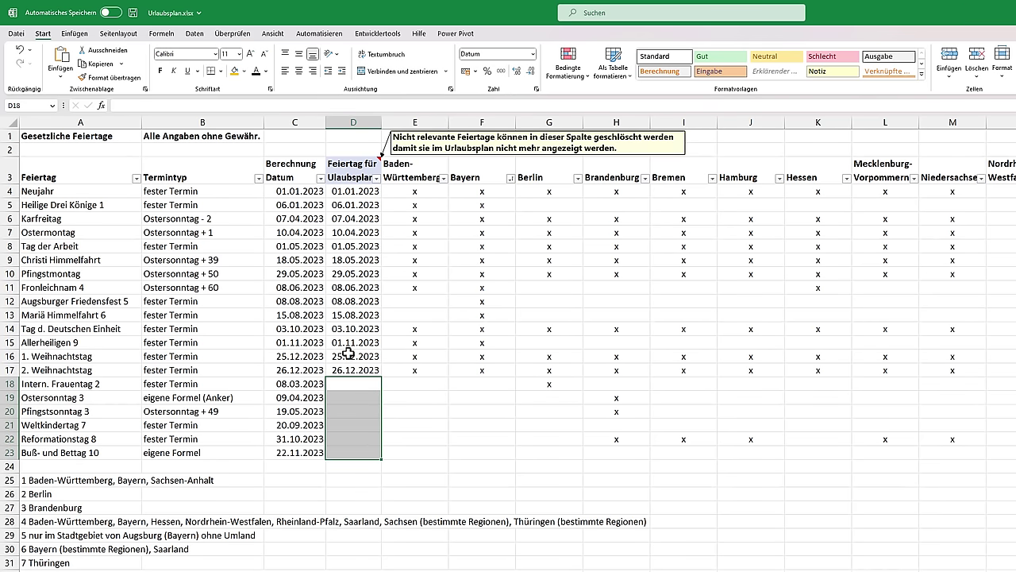
left_click(119, 302)
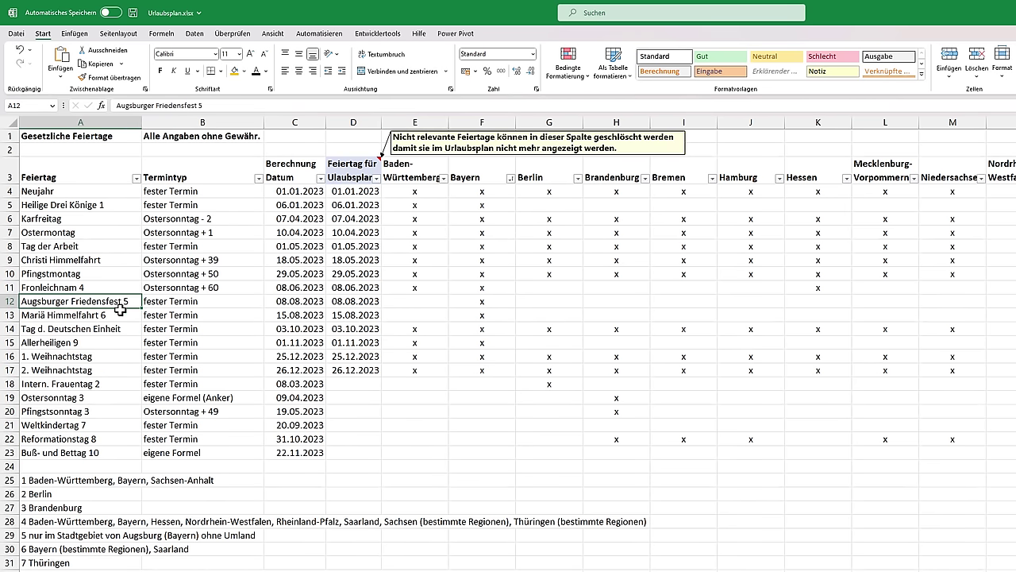
left_click(341, 300)
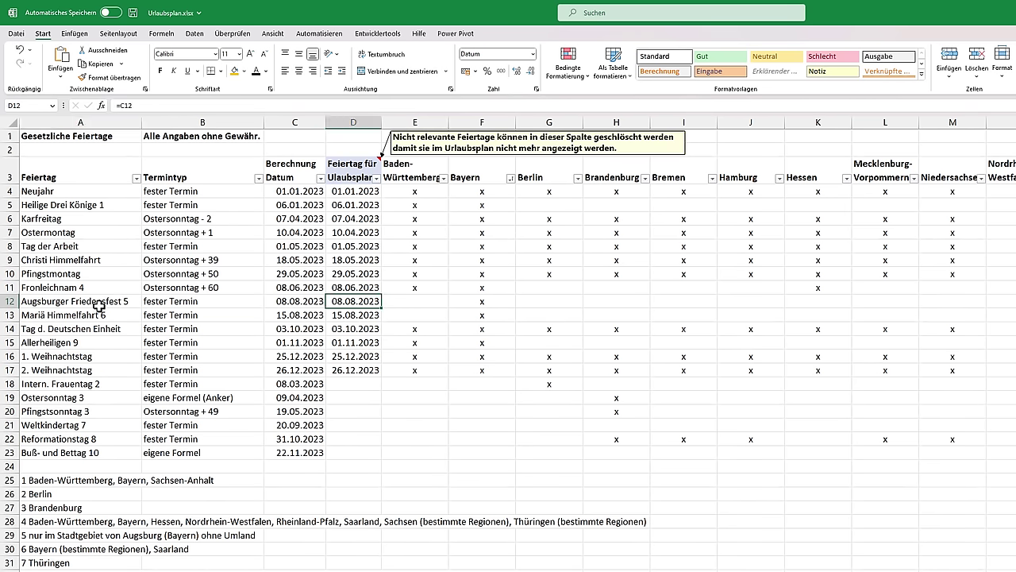
key("Delete")
Review the plan-date column D4:D23, then return to the Urlaubsplan sheet
left_click(370, 194)
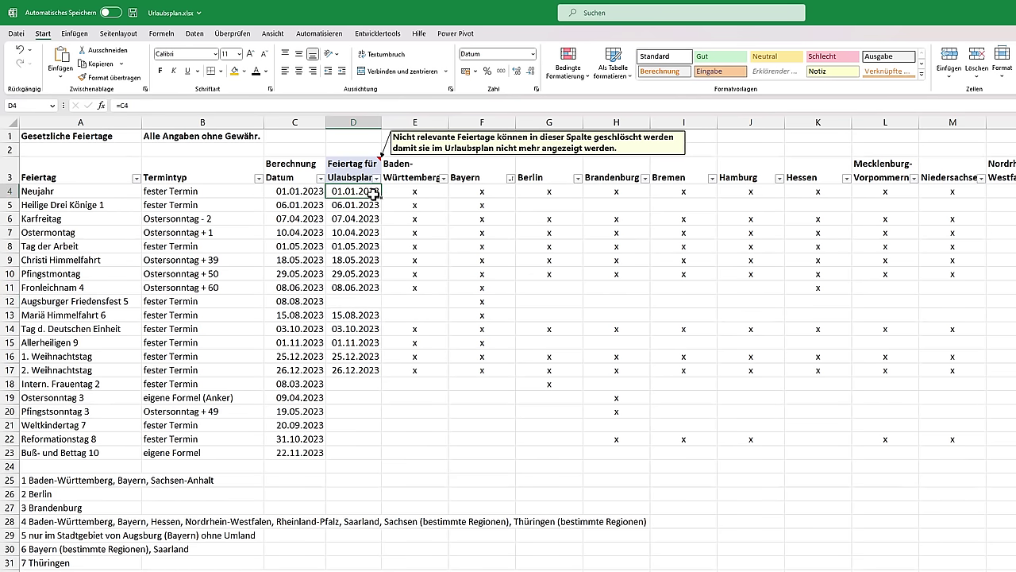
left_click_drag(372, 194, 364, 447)
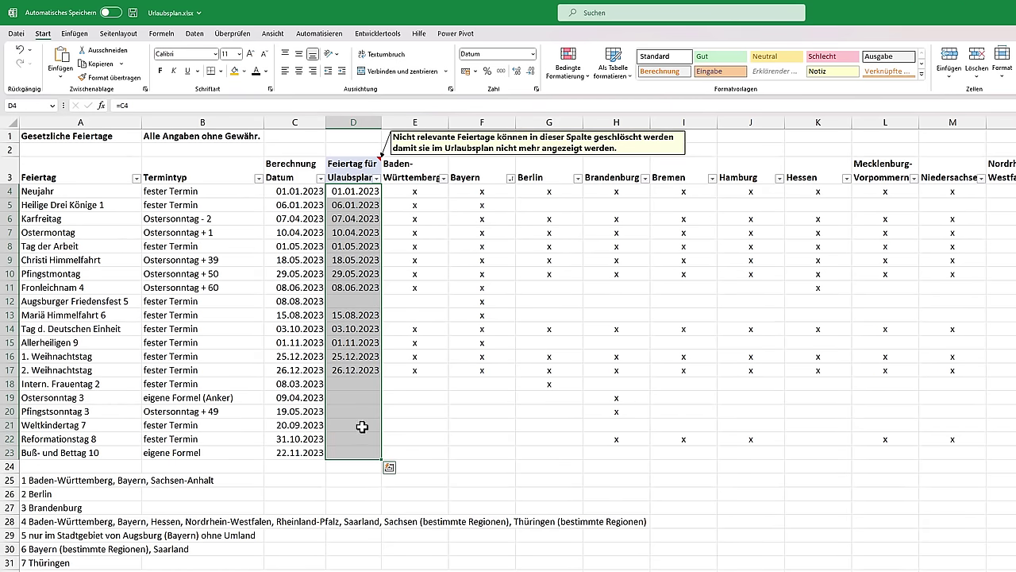
left_click(365, 393)
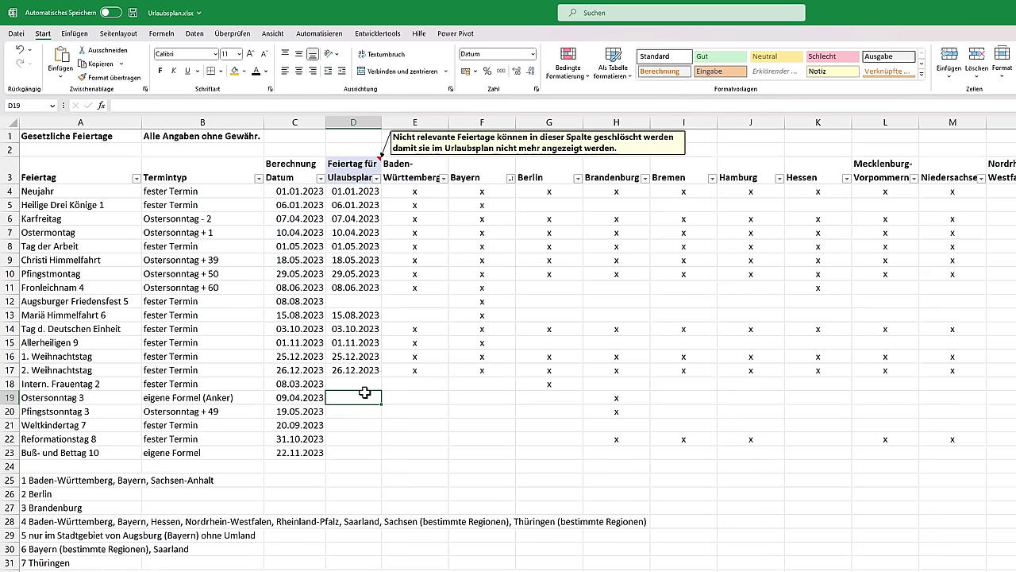
left_click_drag(363, 191, 365, 247)
left_click(369, 414)
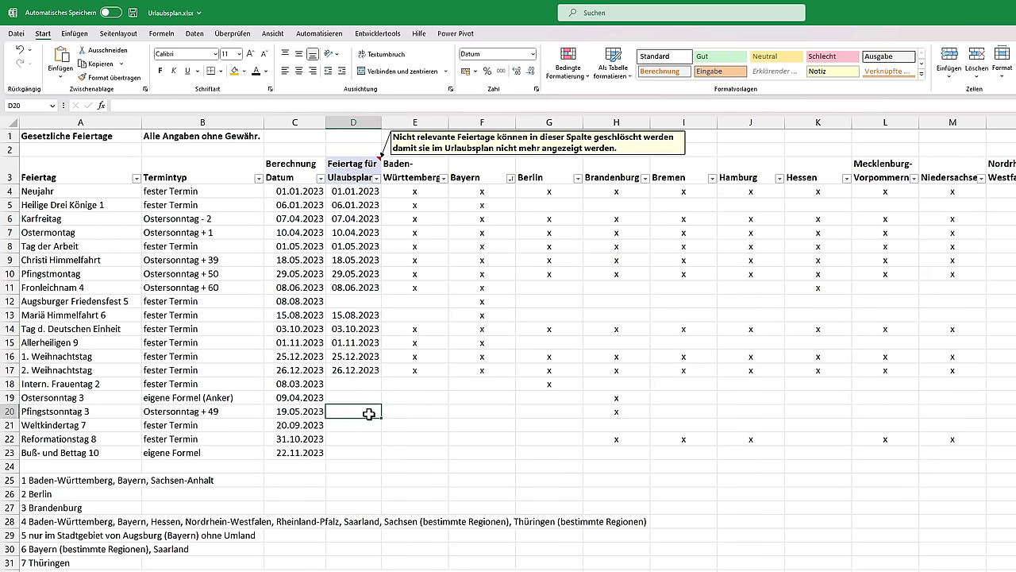
key("ctrl+Page_Up")
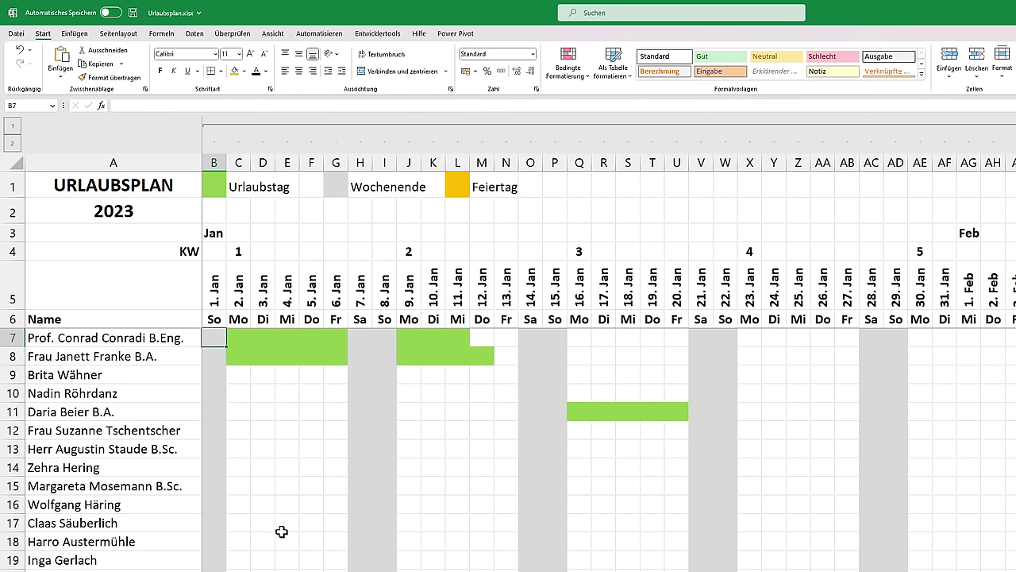
Start a new formula-based rule referencing the Feiertage holiday dates D4:D20
left_click(569, 62)
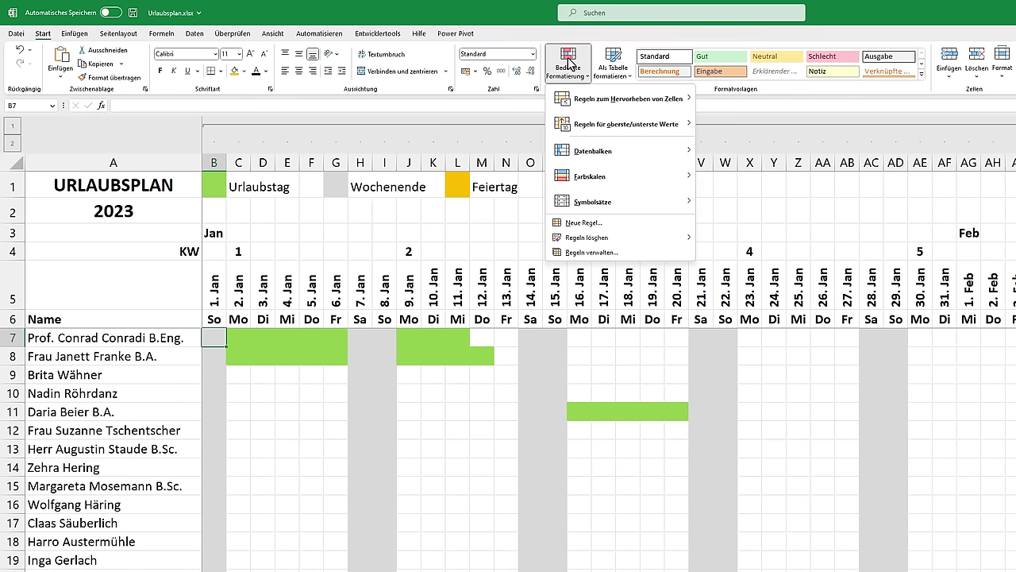
left_click(575, 253)
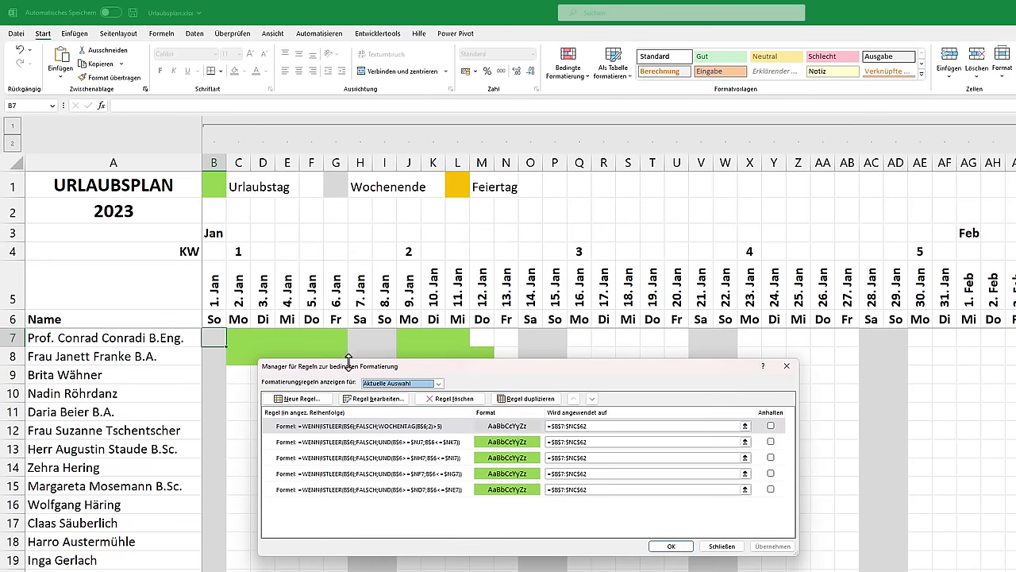
left_click(312, 399)
left_click(421, 433)
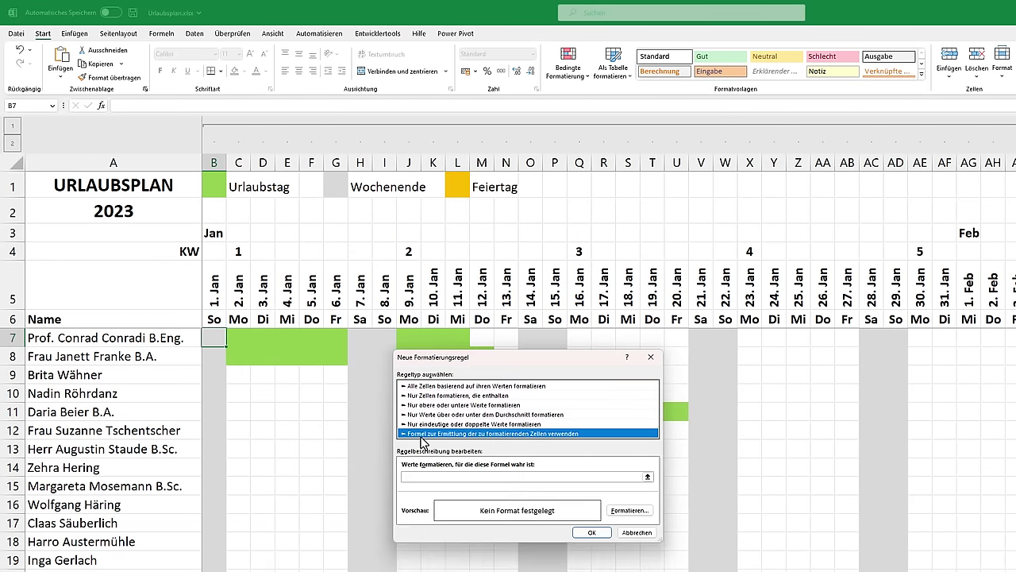
left_click(431, 476)
type("=ODER(B$6=")
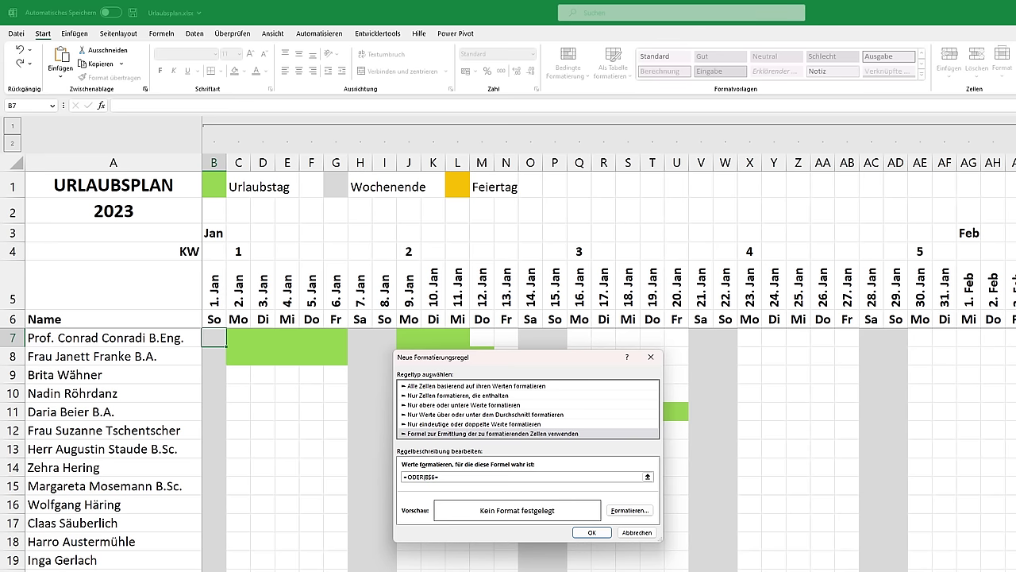
key("ctrl+Page_Down")
left_click_drag(353, 191, 348, 452)
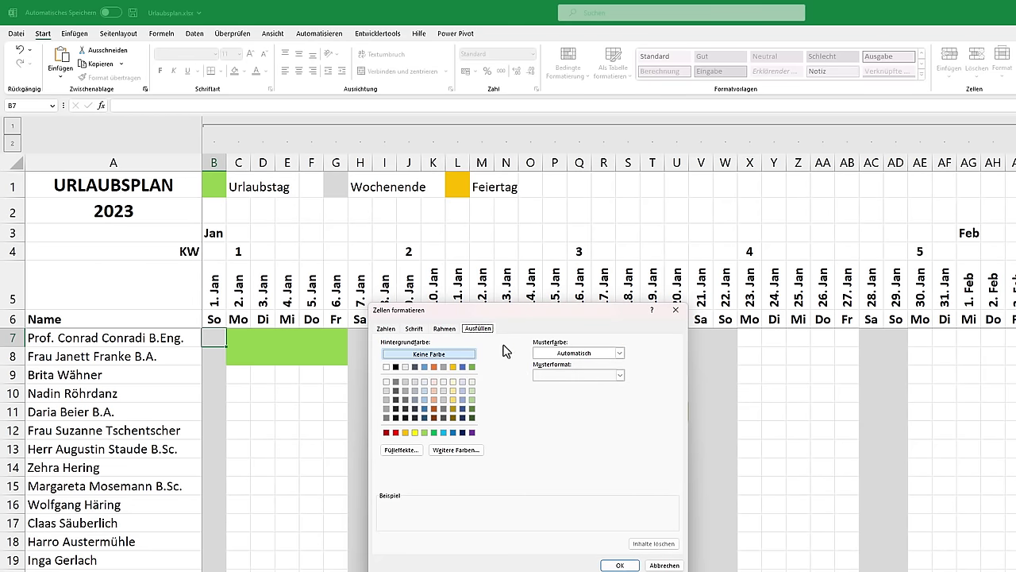
Give the holiday rule a gold fill and apply it to the calendar
left_click(405, 432)
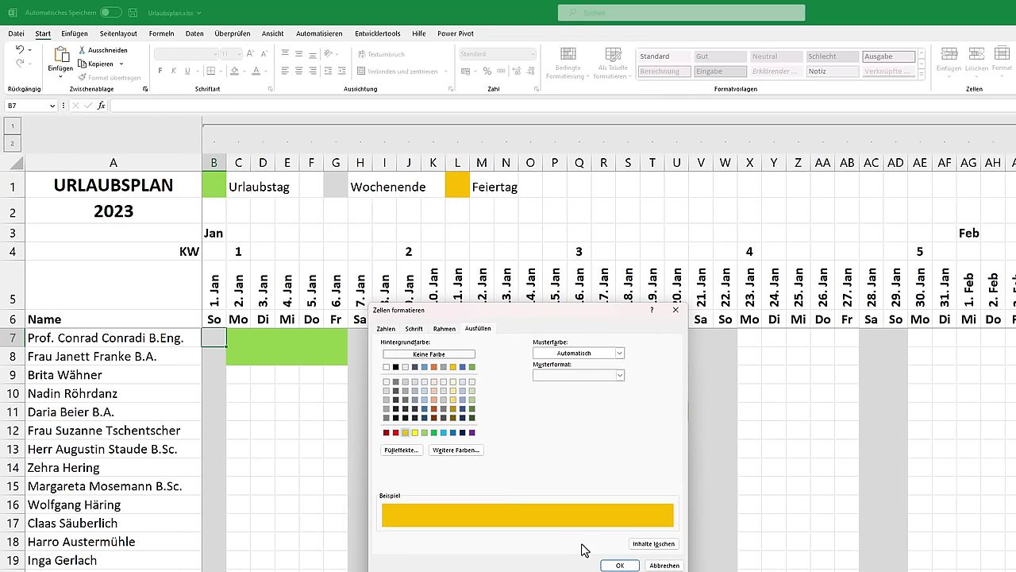
left_click(616, 565)
left_click(603, 538)
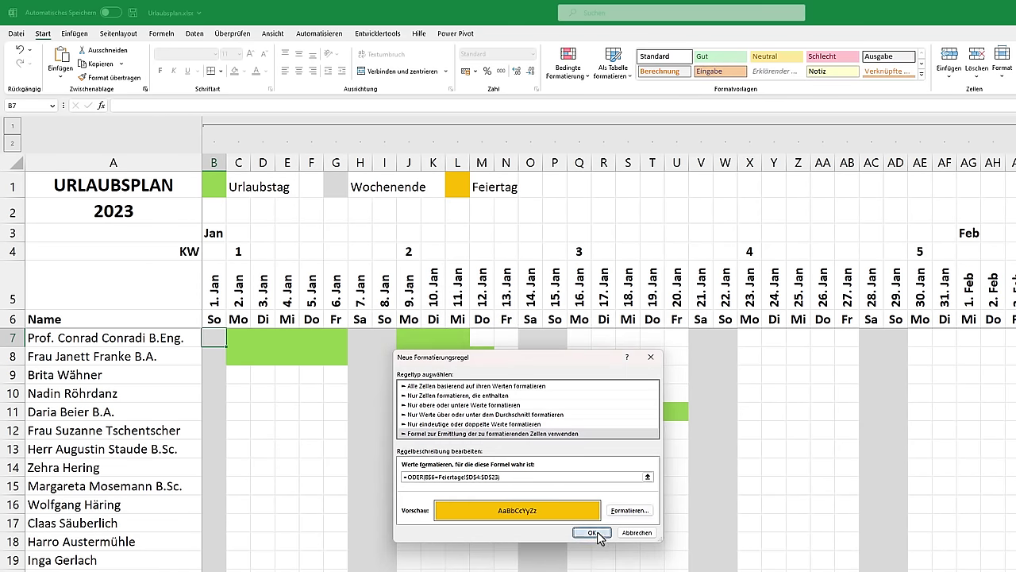
left_click(568, 425)
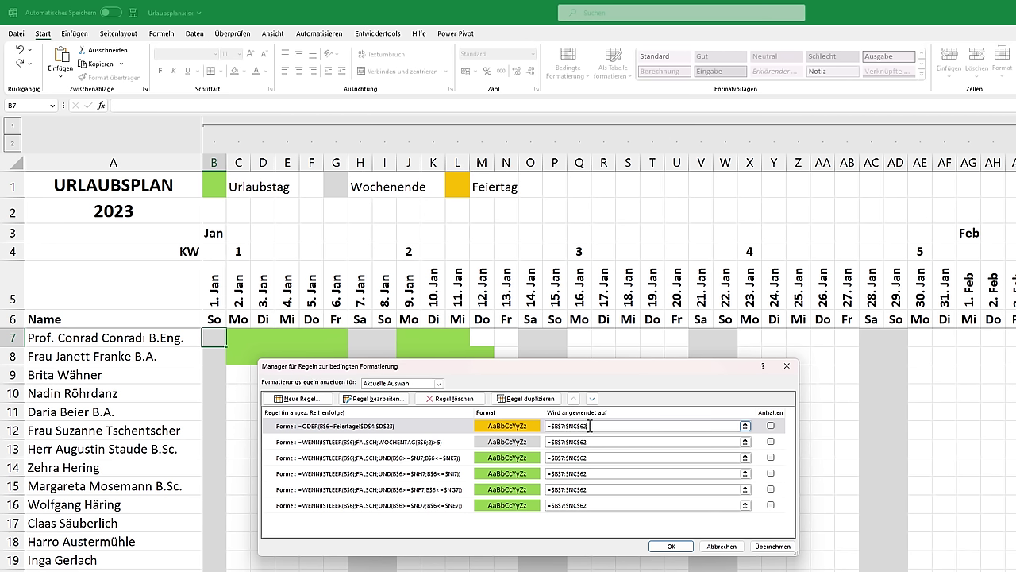
left_click(782, 548)
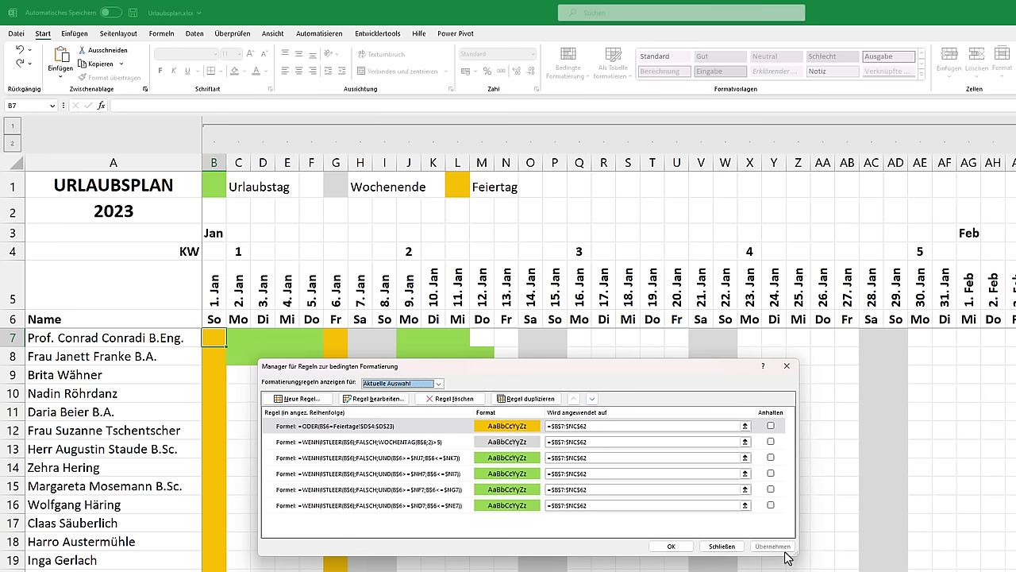
left_click(671, 546)
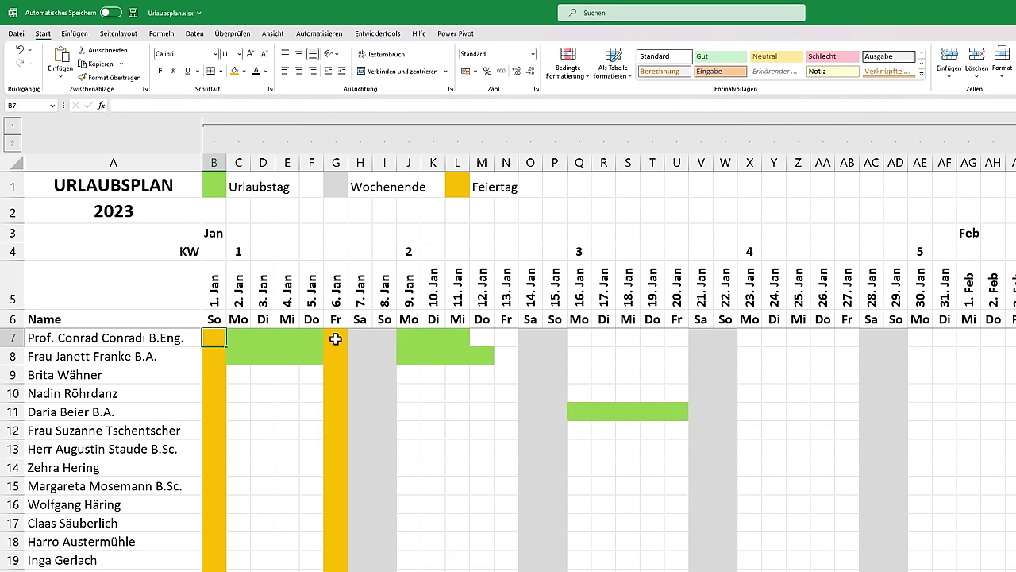
Set the plan year in A2 to 2024 and scroll through the recalculated calendar
left_click(118, 209)
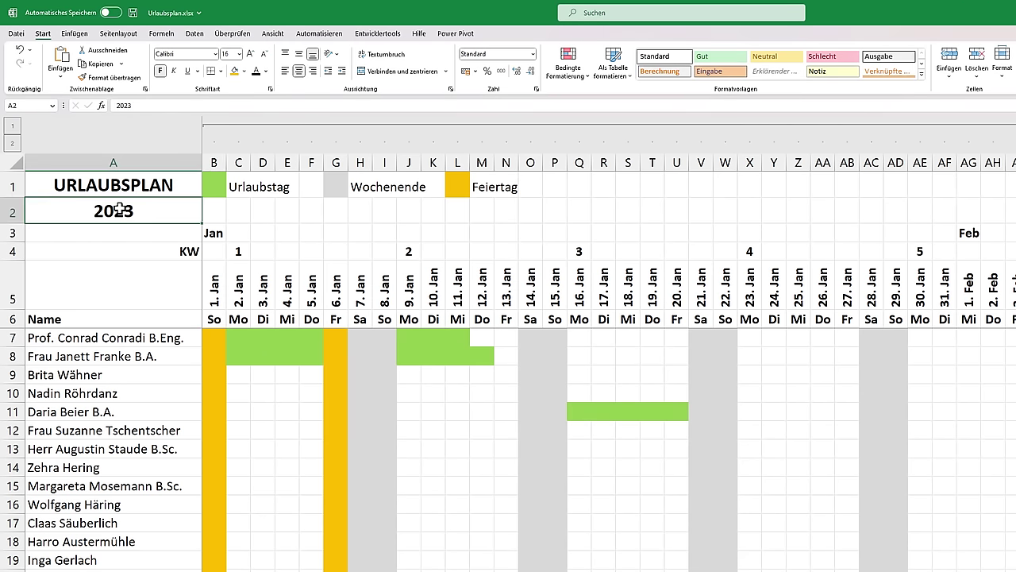
type("2024")
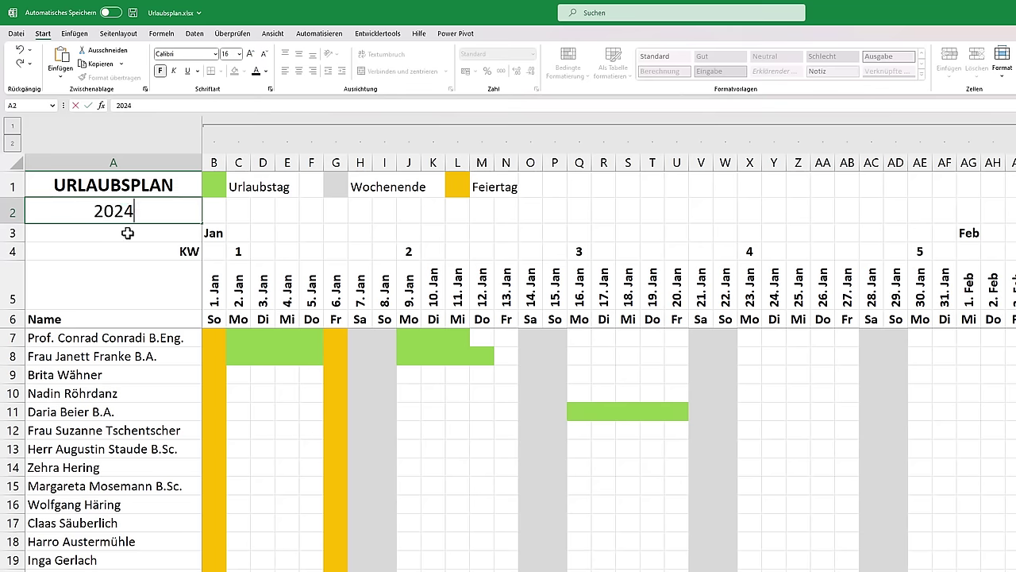
key("Return")
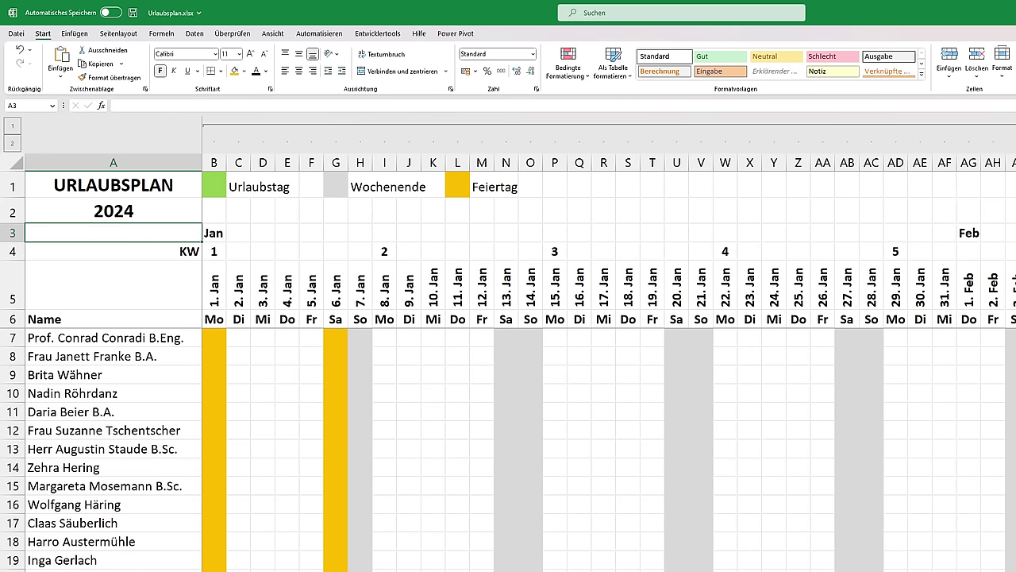
scroll(603, 357, "right", 1)
scroll(604, 357, "right", 15)
scroll(604, 357, "right", 6)
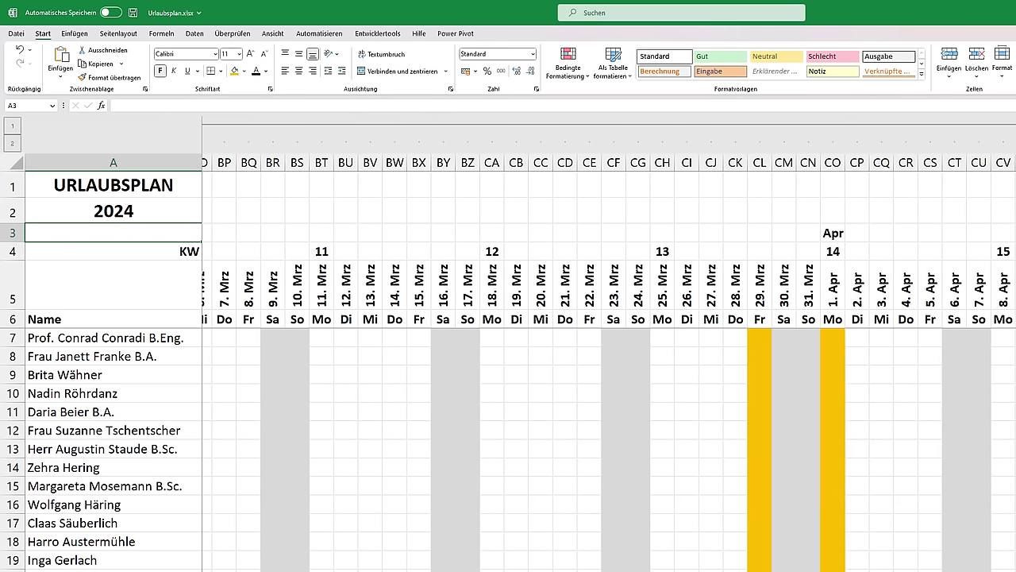
scroll(603, 357, "left", 20)
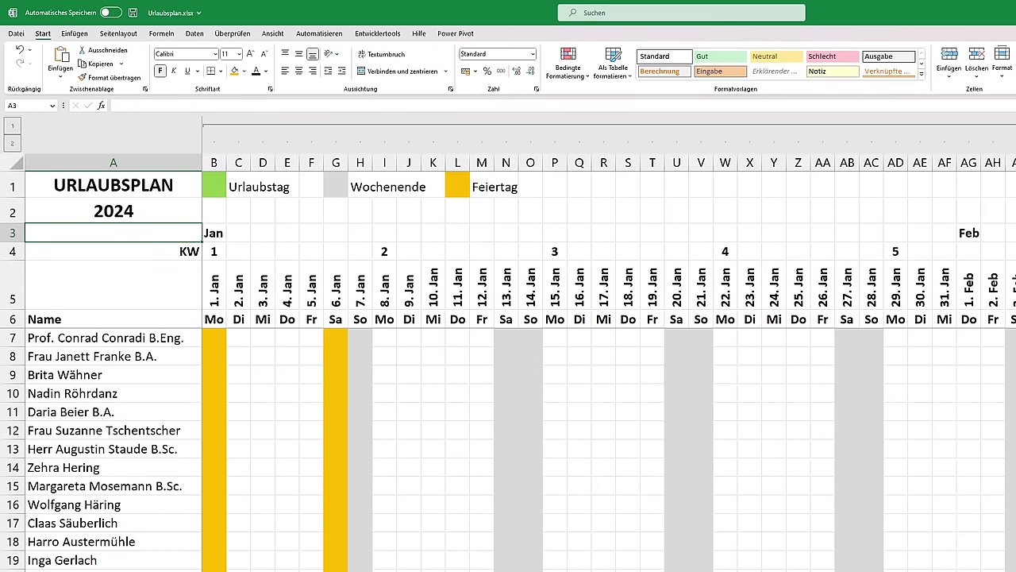
Sort the Feiertage holiday table by the Bremen column
key("ctrl+Page_Down")
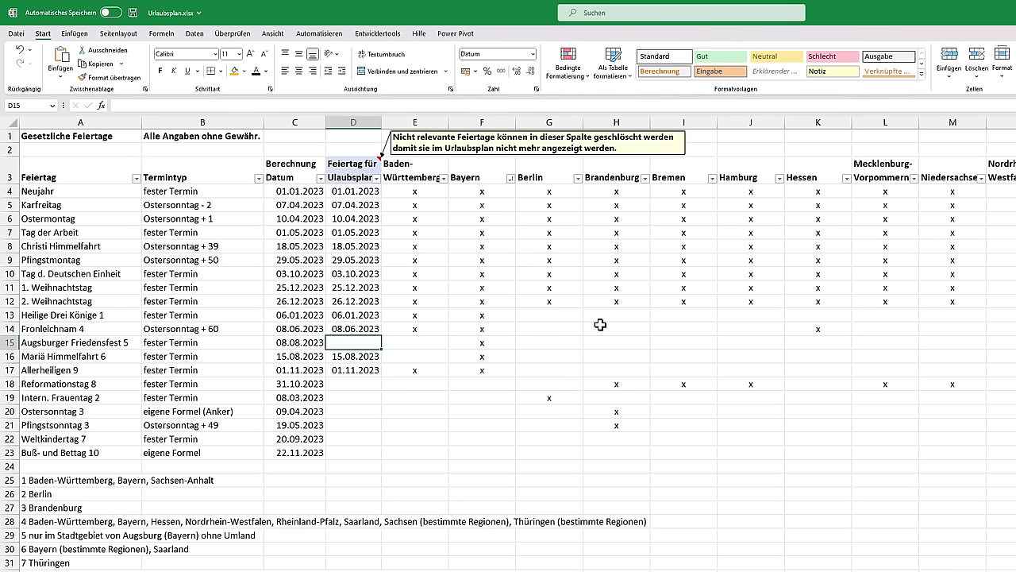
left_click(712, 178)
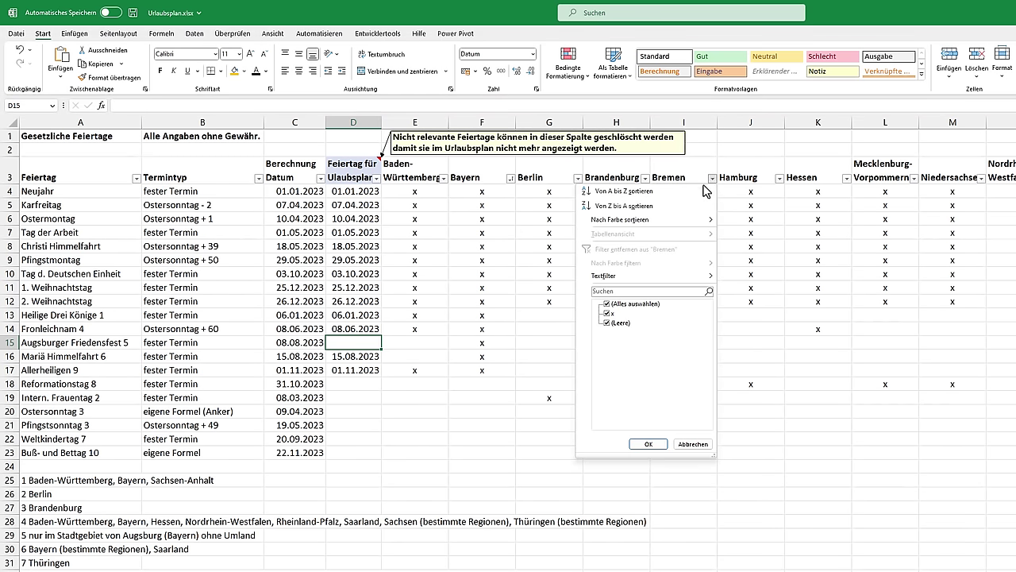
left_click(695, 194)
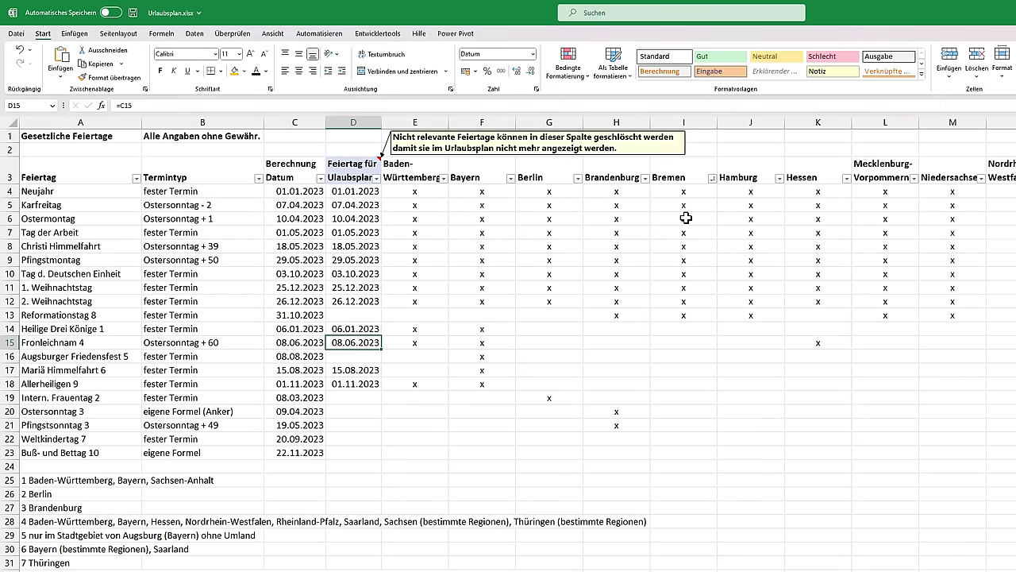
left_click(687, 329)
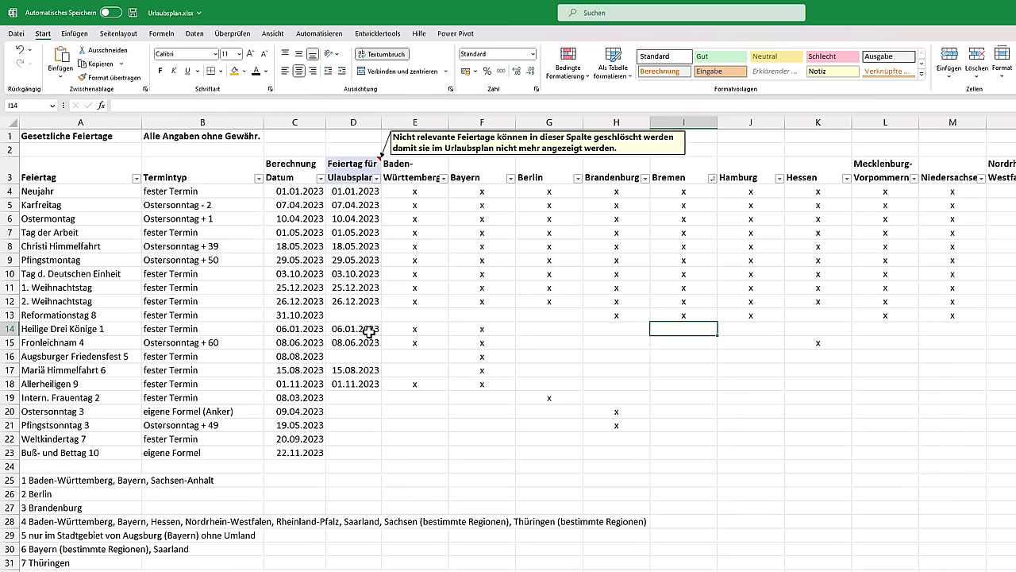
Clear non-Bremen dates D14:D18 and set Reformationstag's D13 to =C13
left_click_drag(358, 328, 357, 386)
key("Delete")
left_click(349, 316)
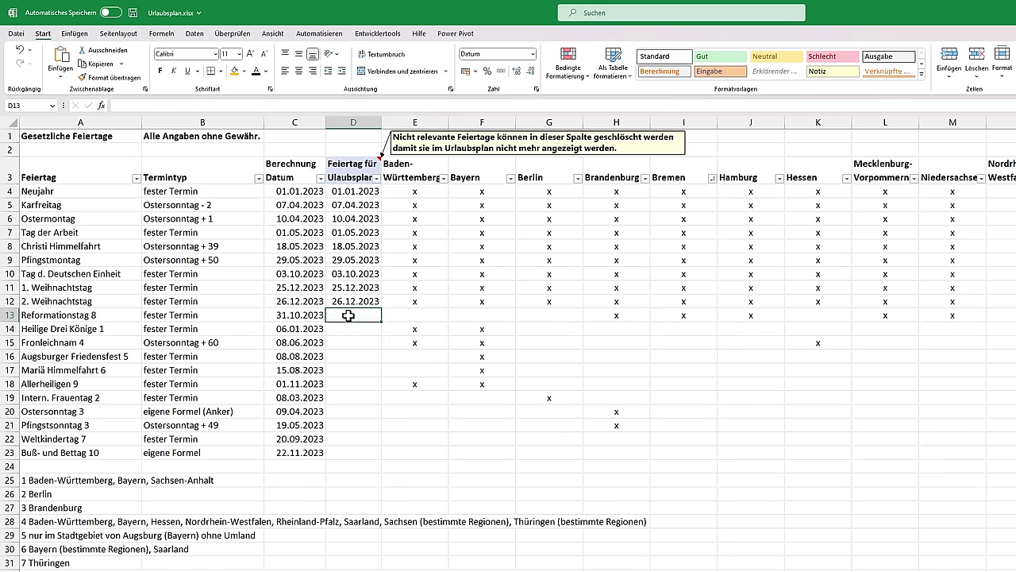
type("=")
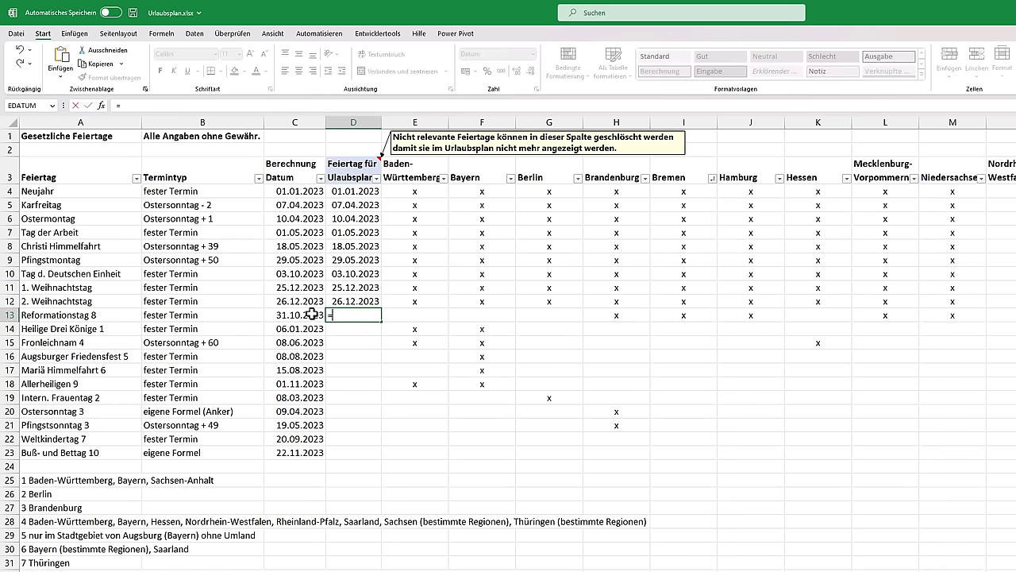
left_click(311, 315)
key("Return")
left_click_drag(623, 317, 334, 193)
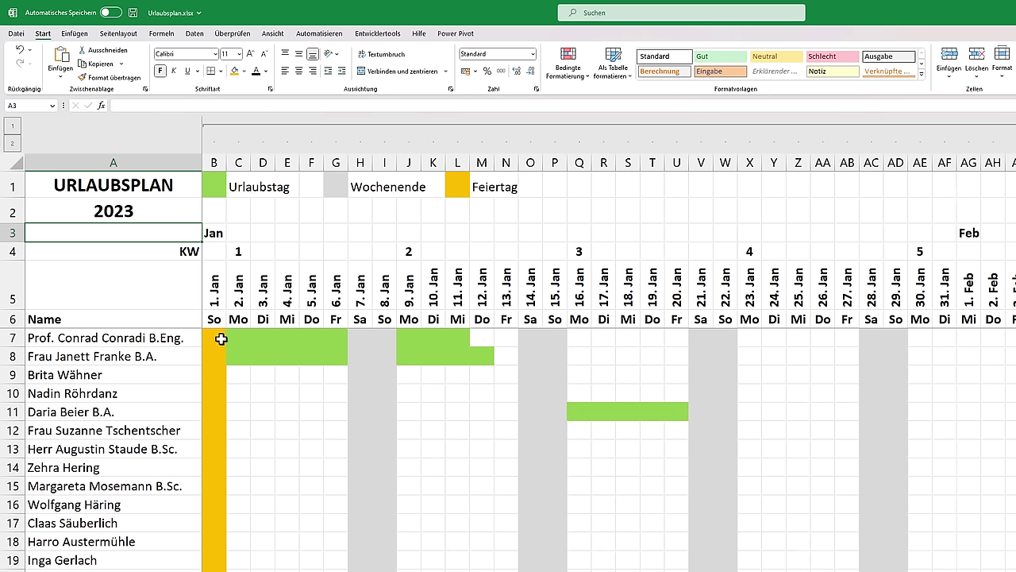
Check the 6. Jan cells in rows 7 to 12, then scroll toward May
left_click_drag(337, 340, 332, 431)
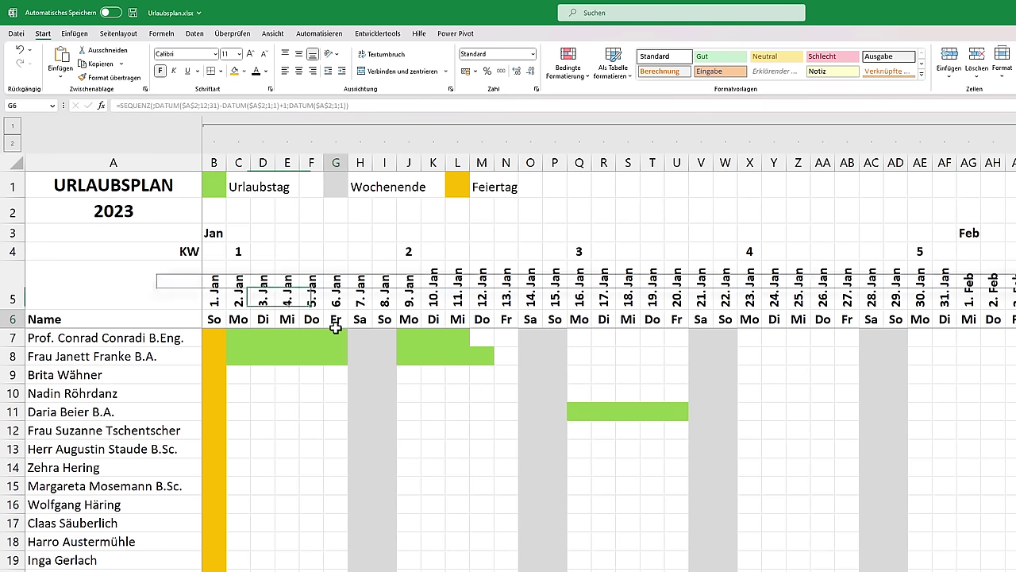
left_click(334, 376)
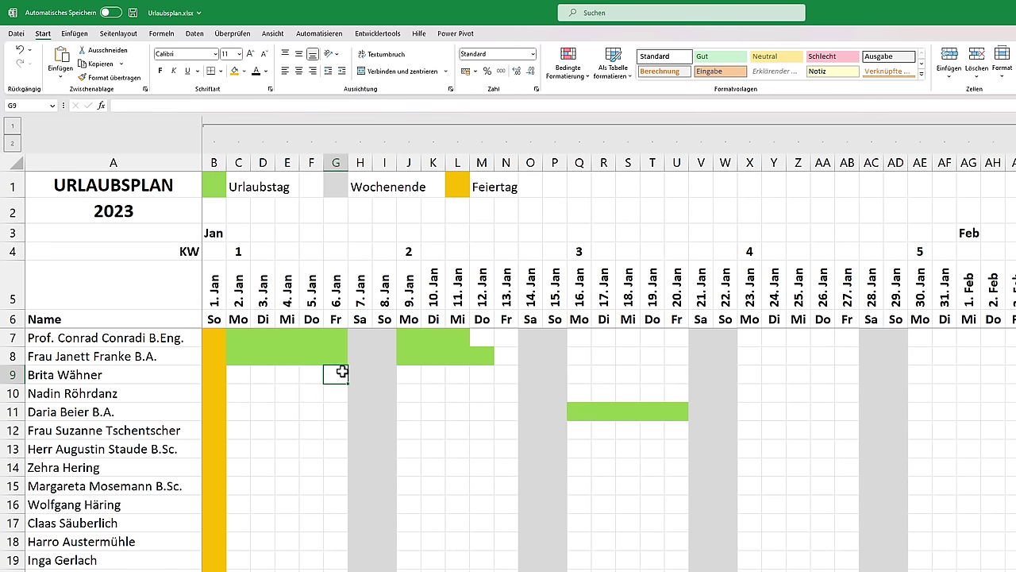
scroll(342, 371, "right", 4)
scroll(341, 370, "right", 4)
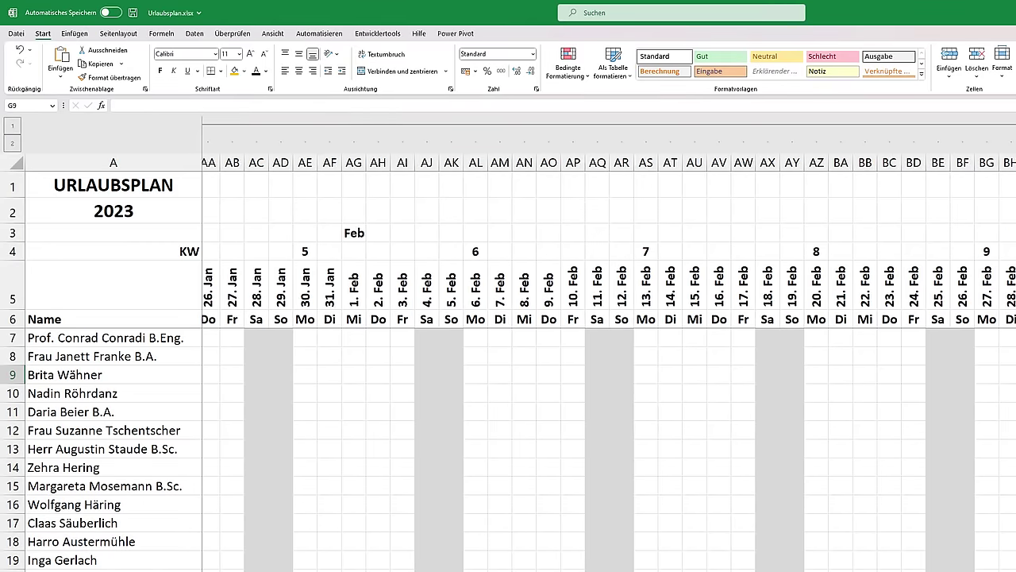
scroll(342, 371, "right", 10)
scroll(609, 363, "right", 6)
scroll(609, 363, "right", 2)
scroll(609, 363, "right", 5)
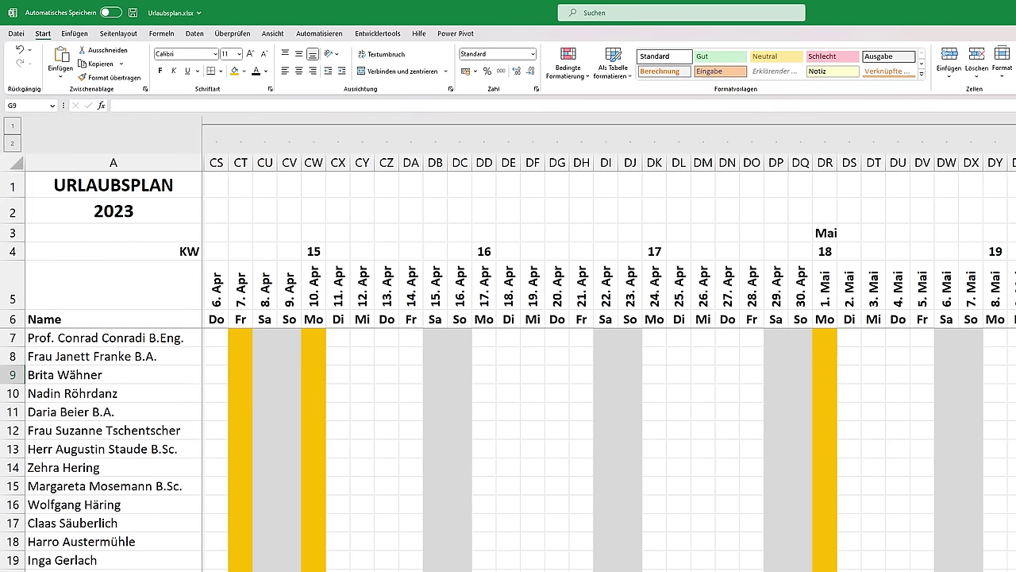
scroll(609, 363, "right", 6)
scroll(771, 529, "right", 4)
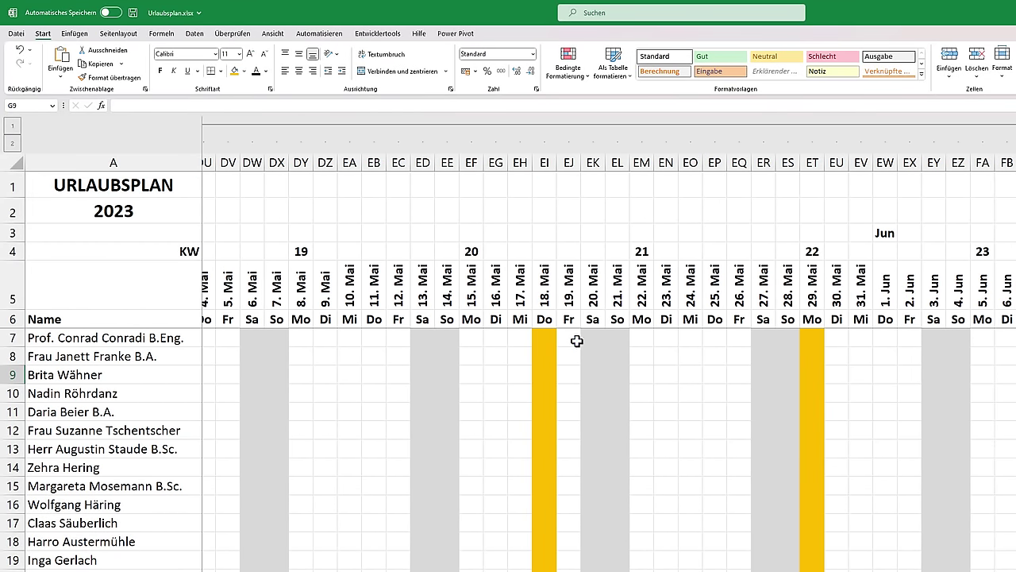
Check the 19. Mai cells in rows 7 to 13, then save and return to A1
left_click_drag(570, 340, 569, 452)
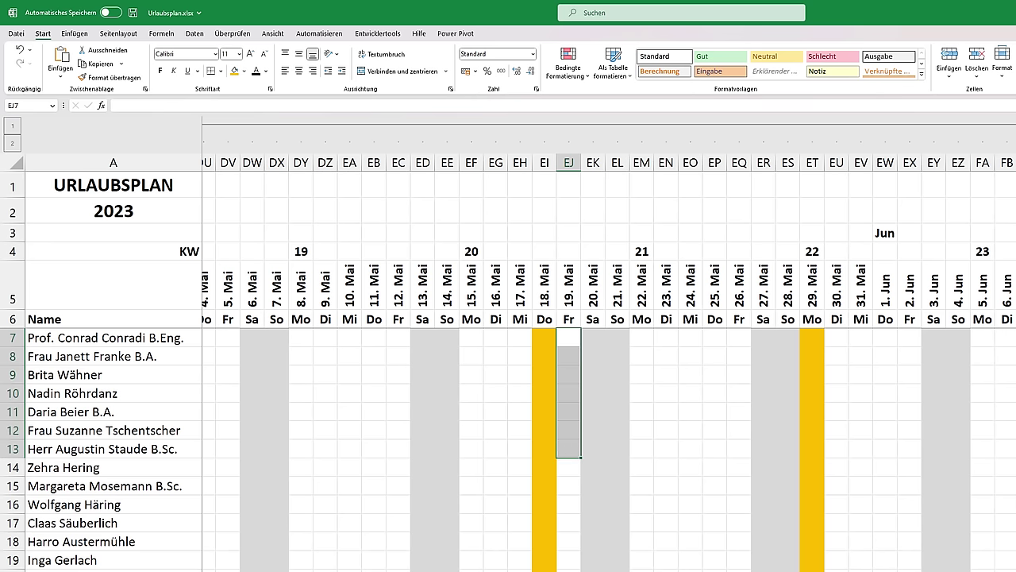
key("ctrl+Home")
key("ctrl+s")
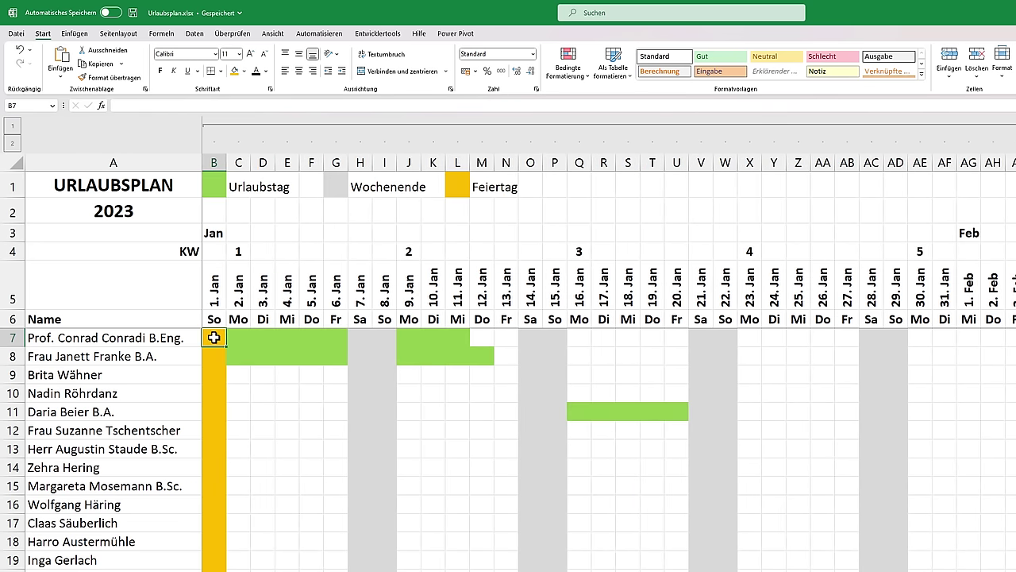
scroll(827, 161, "right", 15)
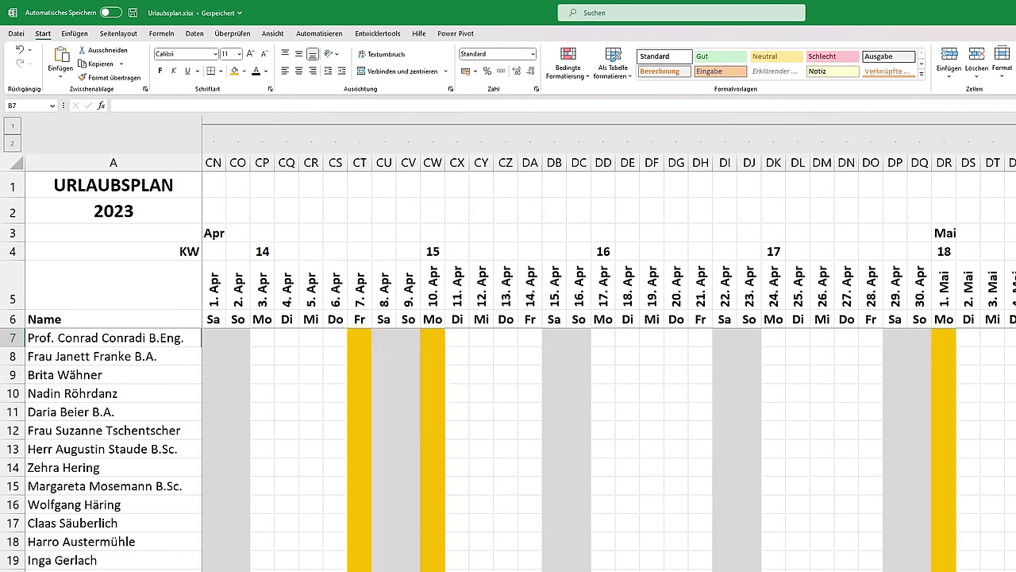
scroll(827, 161, "right", 15)
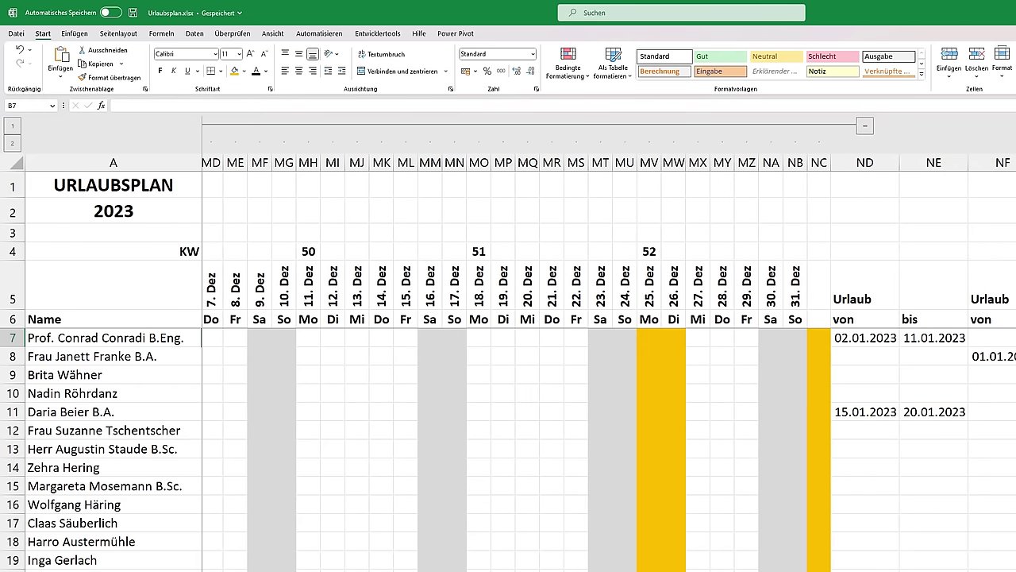
left_click(820, 162)
left_click(821, 338)
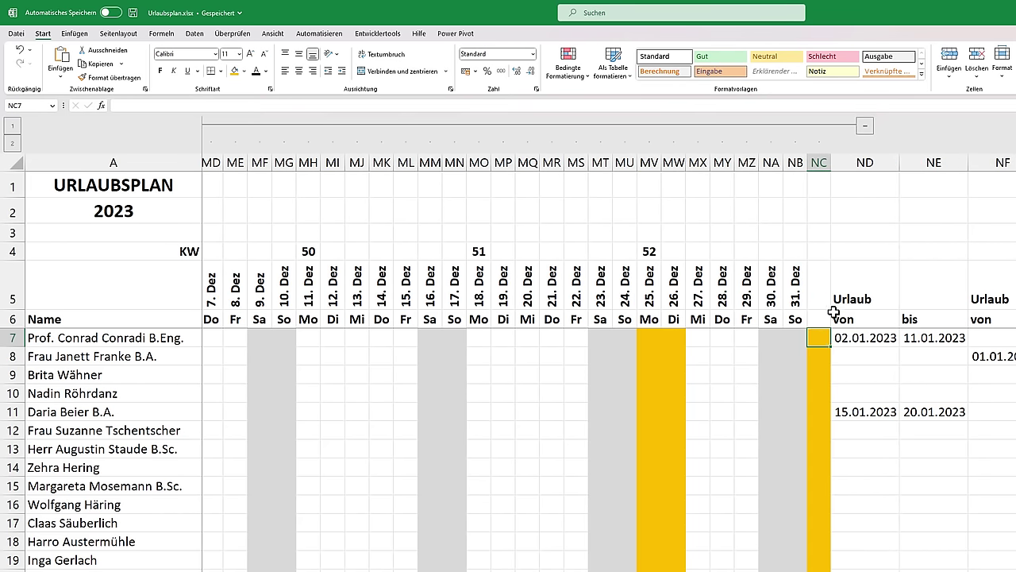
left_click_drag(830, 313, 818, 286)
left_click(822, 337)
left_click(568, 72)
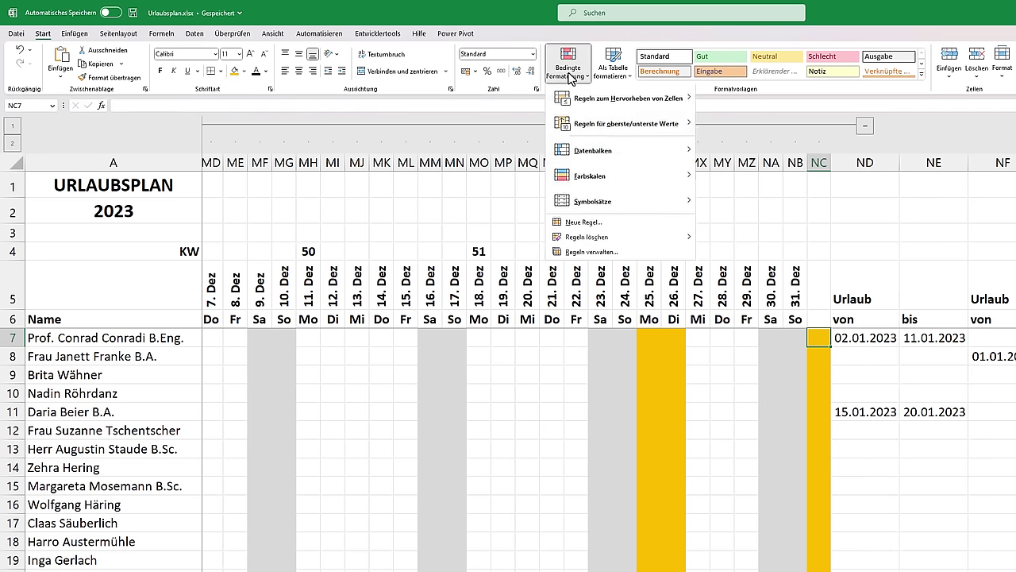
left_click(586, 252)
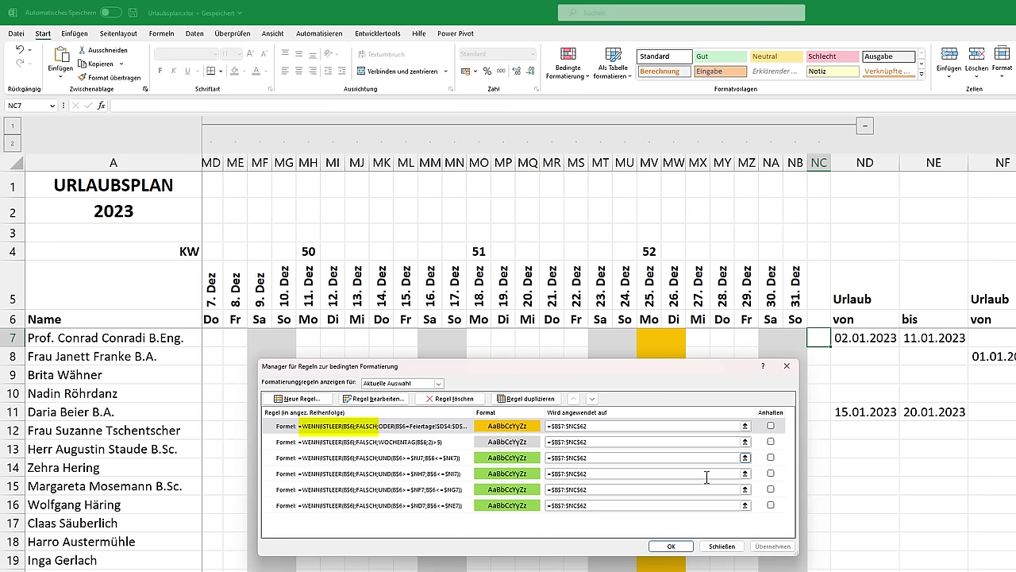
left_click(667, 546)
key("ctrl+Home")
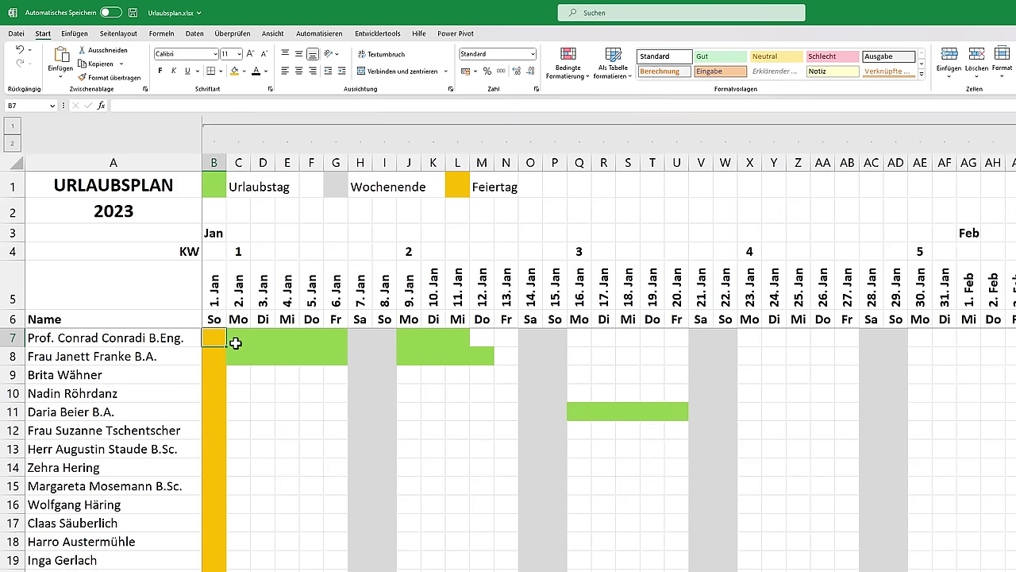
scroll(906, 265, "right", 15)
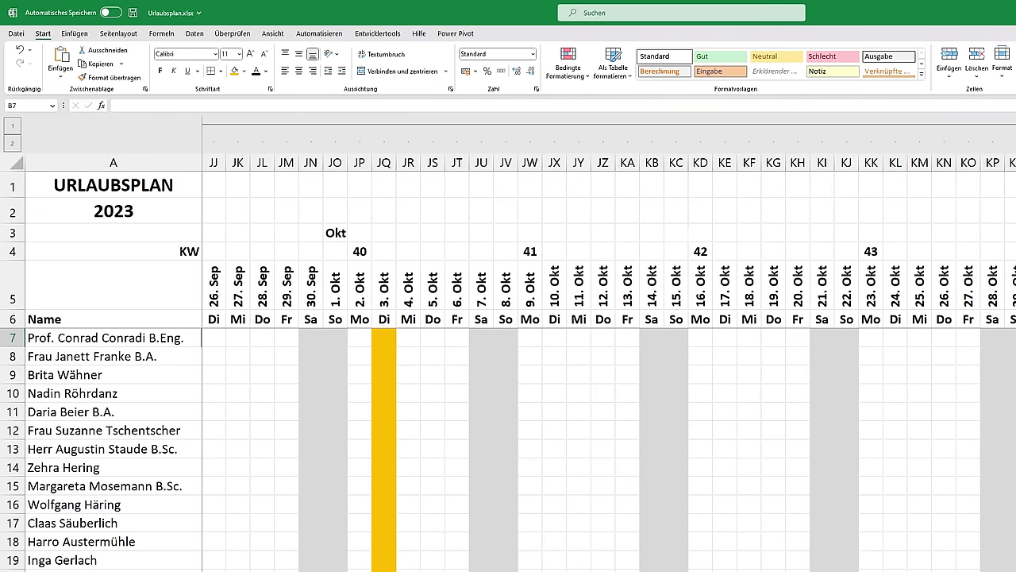
scroll(906, 265, "right", 10)
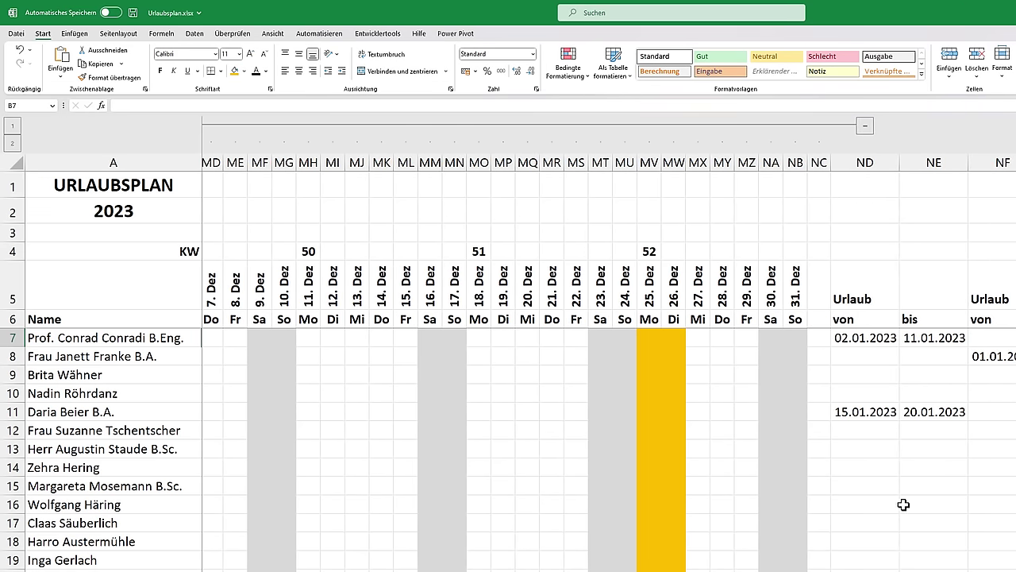
key("ctrl+Home")
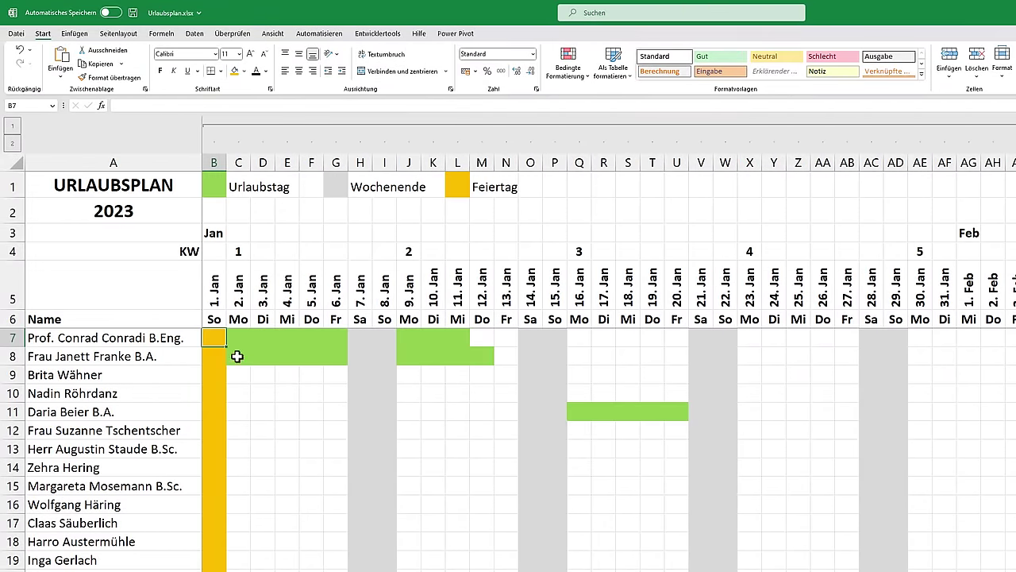
Create a formula rule =WENN(ISTLEER(B$6);FALSCH;WAHR) that gives cells an outline border
left_click(567, 63)
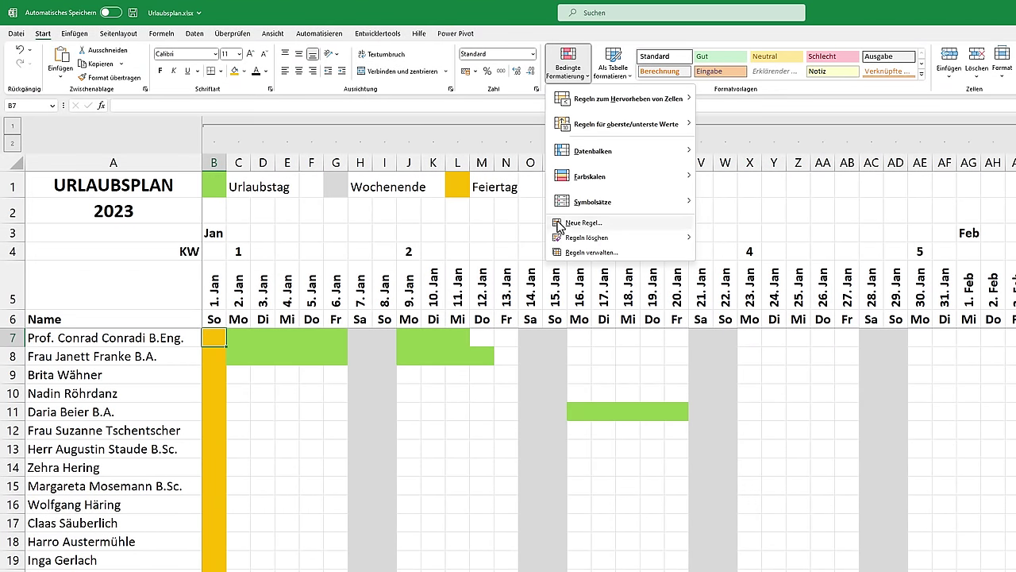
left_click(564, 252)
left_click(317, 400)
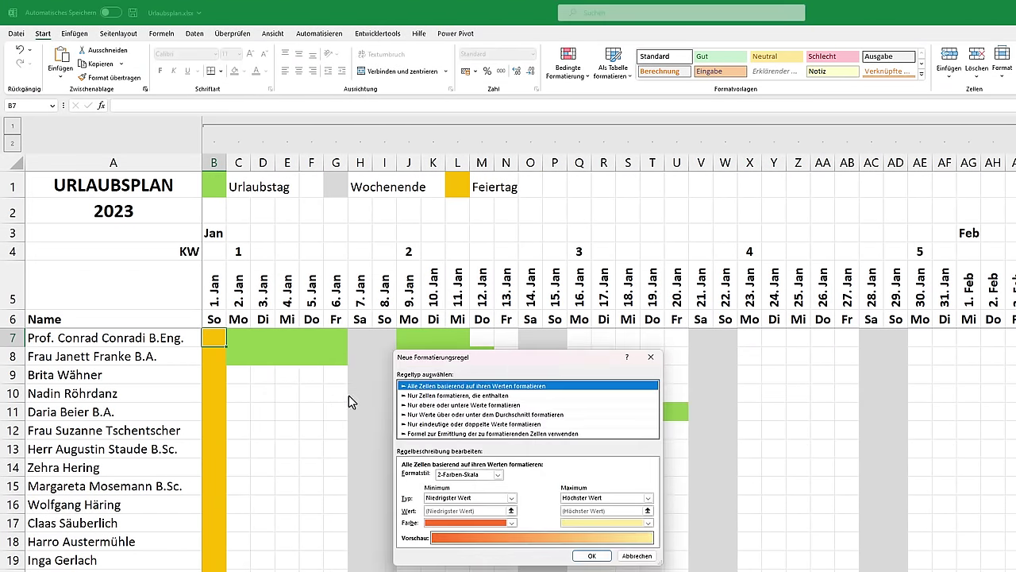
left_click(407, 433)
left_click(410, 477)
type("=wenn(ISTLEER(B$6);FALSCH;WAHR)")
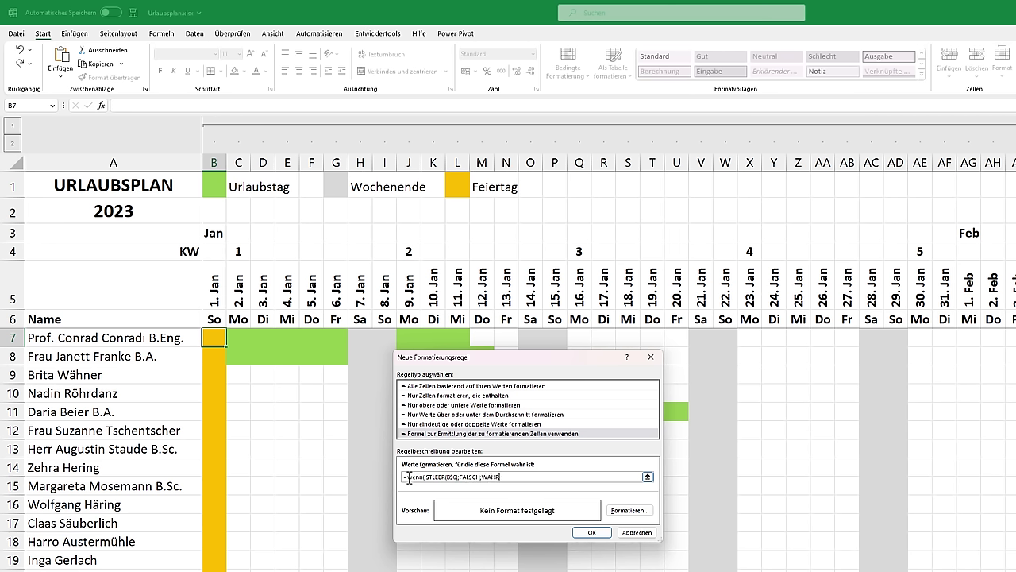
left_click(628, 510)
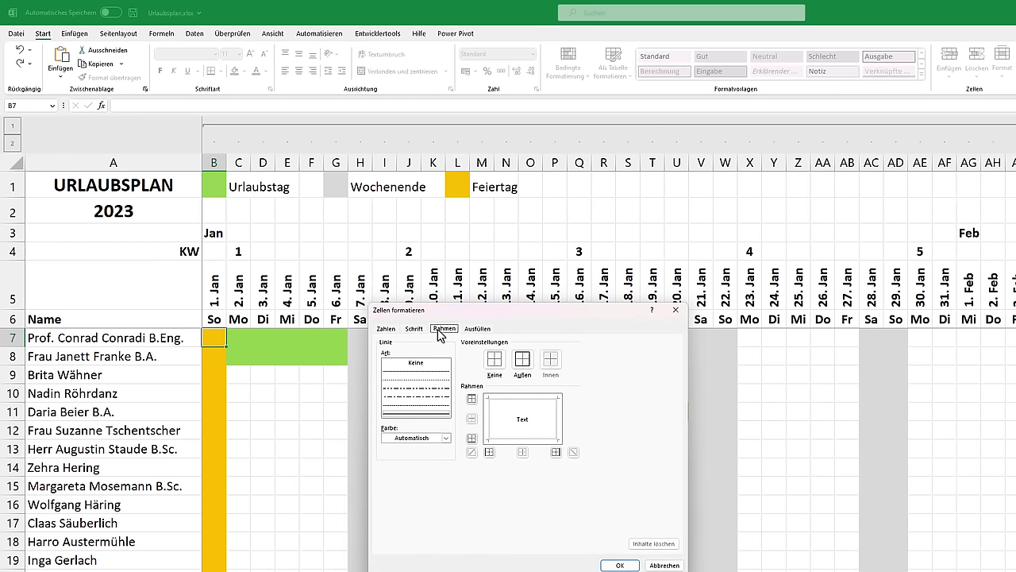
left_click(524, 362)
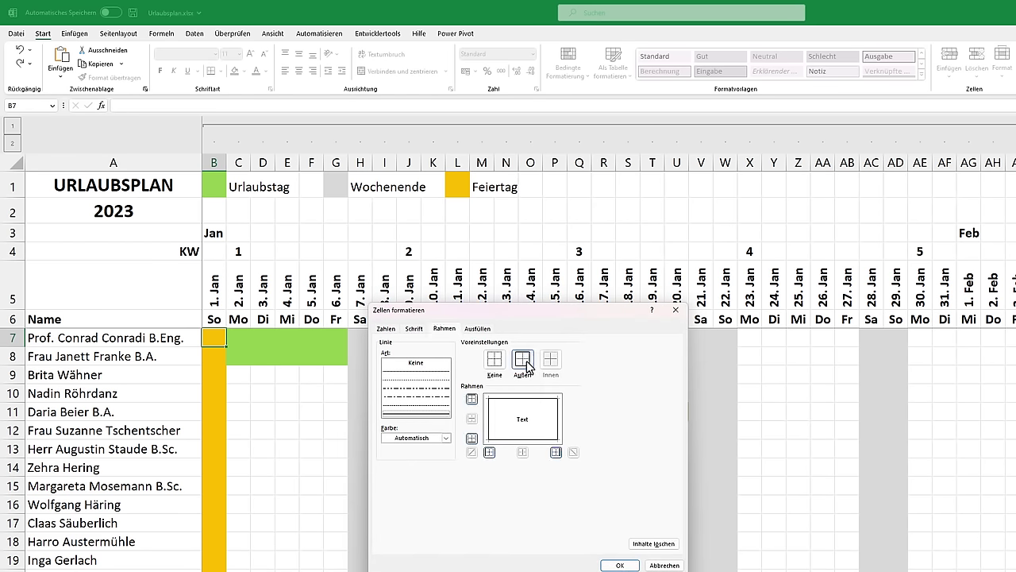
left_click(620, 566)
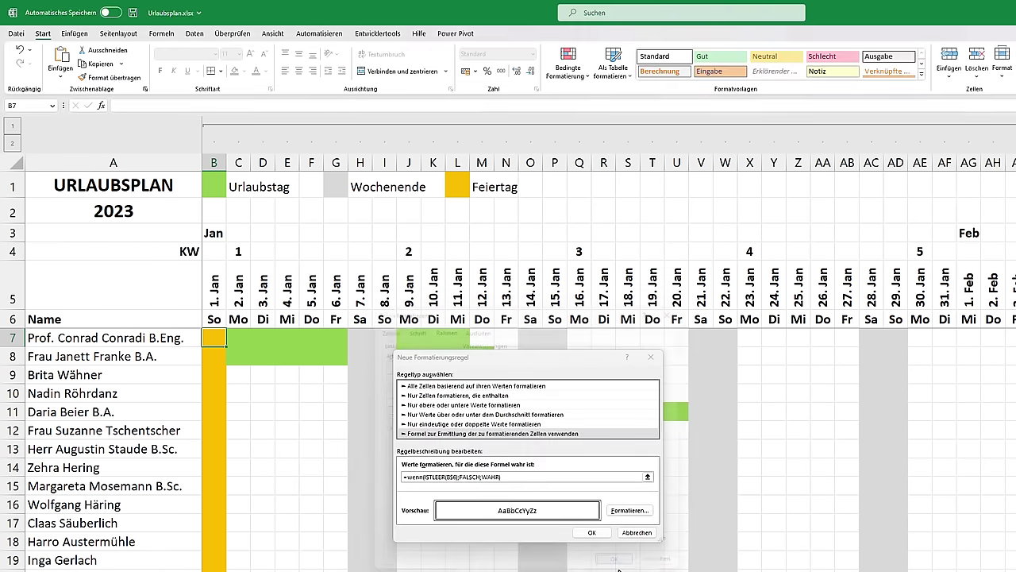
left_click(595, 535)
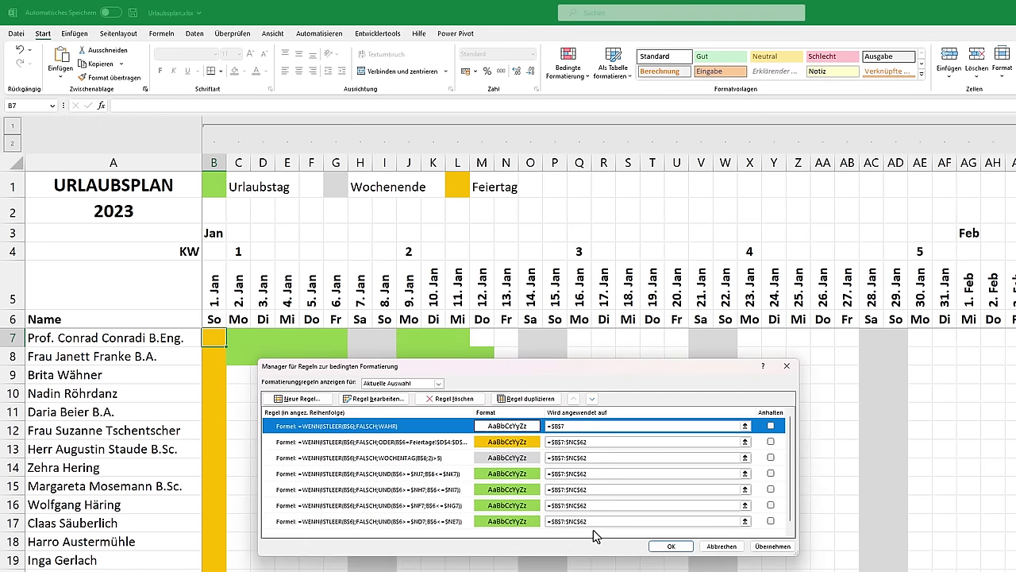
Move the border rule to the bottom and set its range to =$B$5:$NC$62
left_click(592, 399)
left_click(592, 399)
left_click(593, 399)
left_click(592, 399)
left_click(592, 399)
left_click(592, 399)
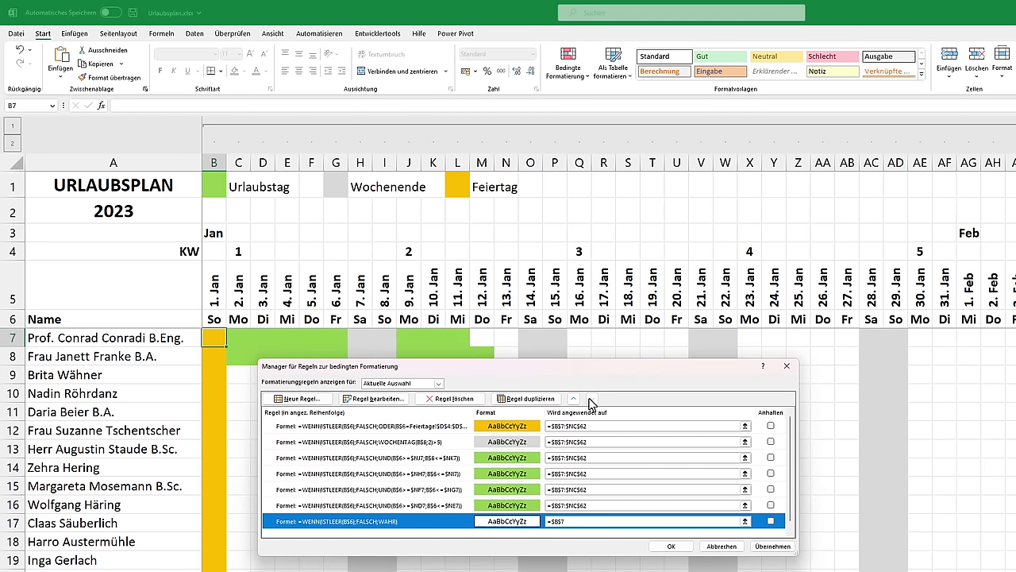
left_click(569, 521)
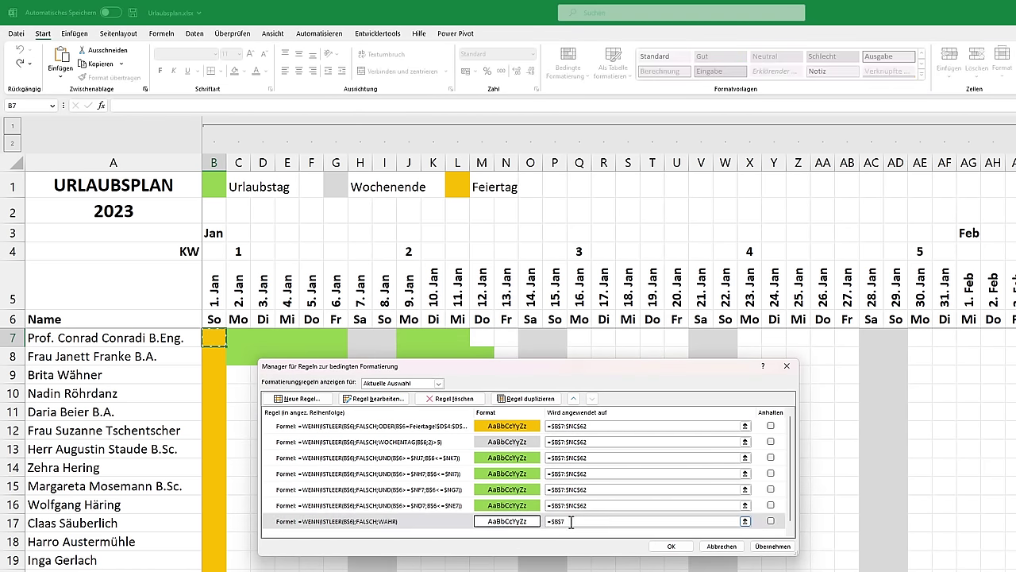
key("BackSpace")
type("5:$NC$62")
left_click(782, 547)
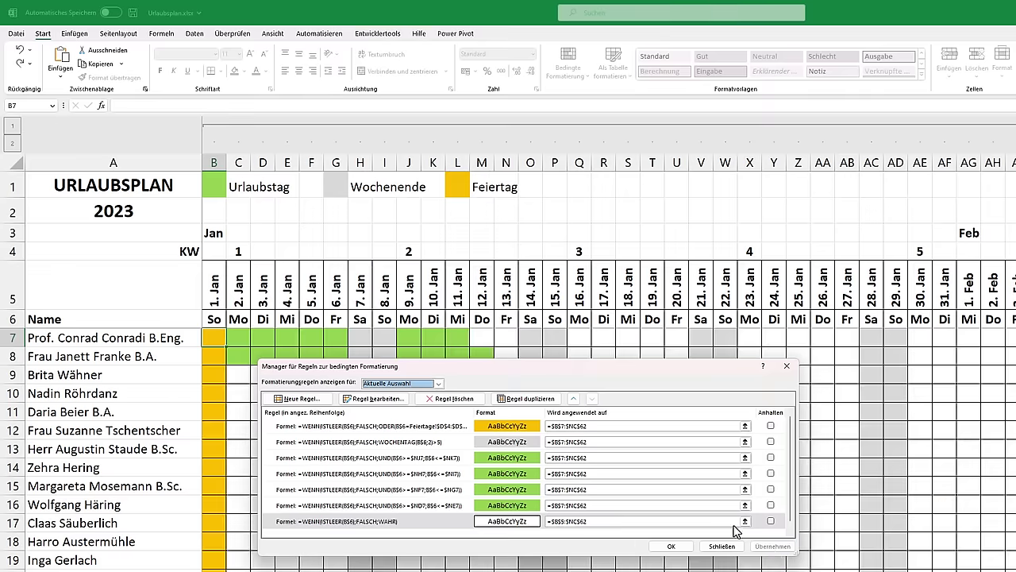
Scroll to the year-end column NC and change the year in A2 to 2024
left_click(672, 546)
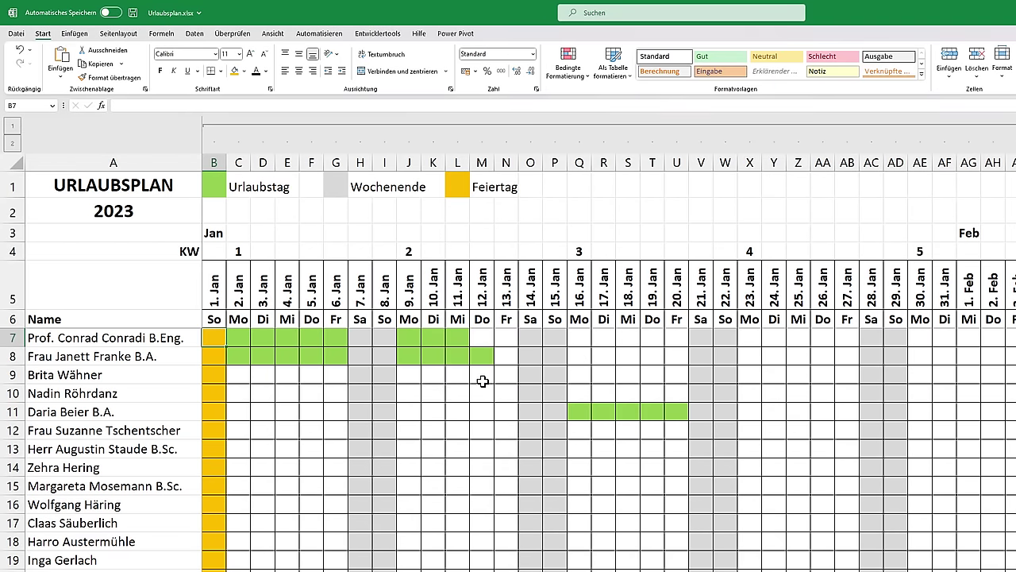
scroll(608, 362, "right", 15)
scroll(609, 362, "right", 15)
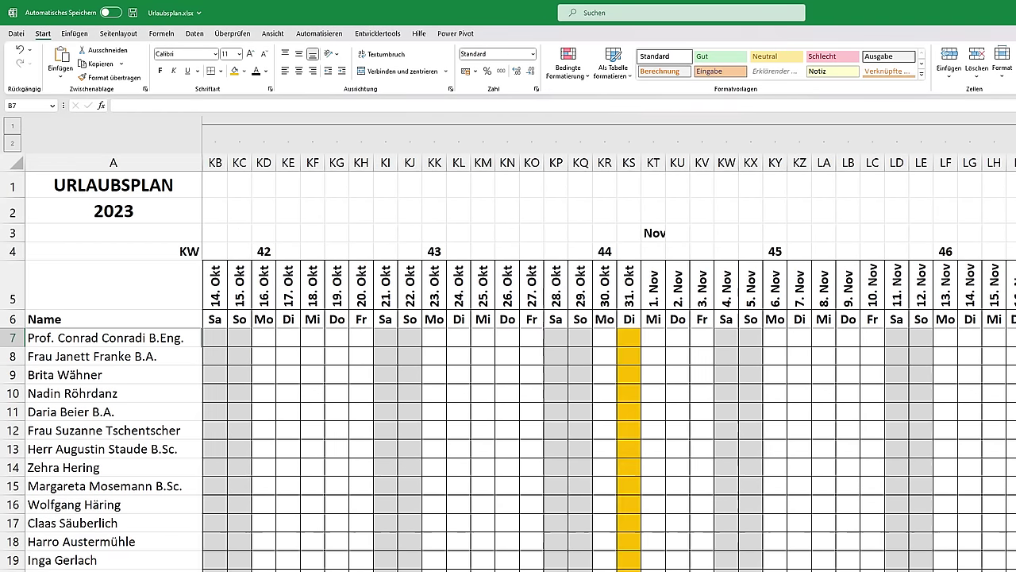
scroll(608, 362, "right", 5)
left_click(819, 162)
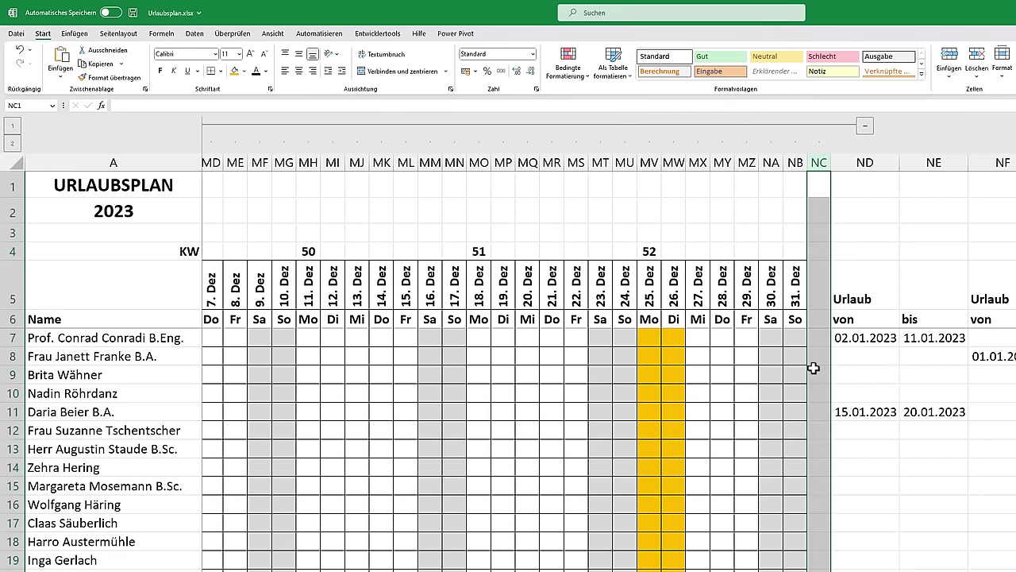
left_click(818, 337)
left_click(90, 209)
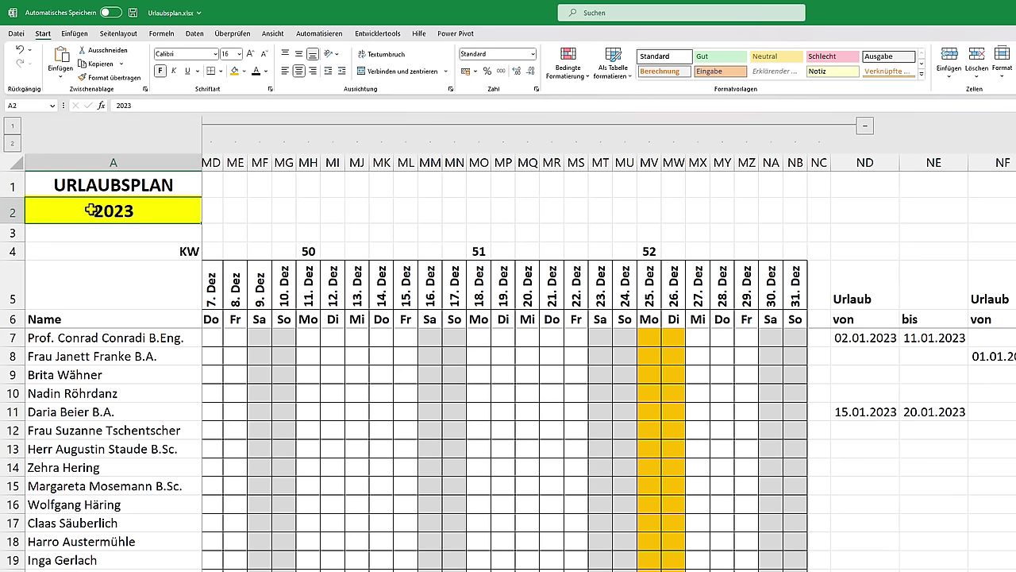
type("2024")
key("Return")
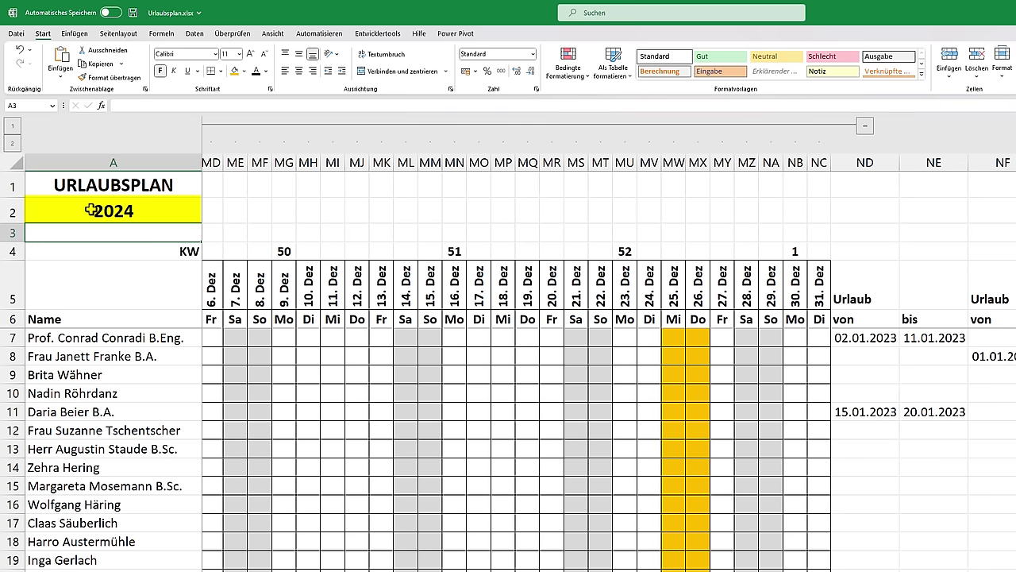
Inspect column NC, declining to replace column NB's data after an accidental move
left_click(820, 162)
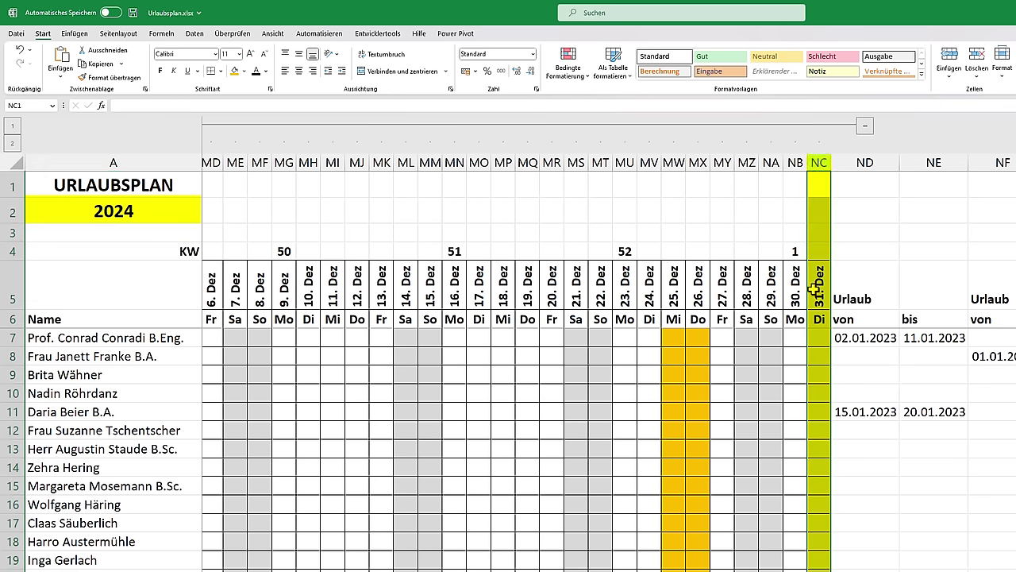
left_click_drag(808, 288, 801, 368)
left_click(713, 415)
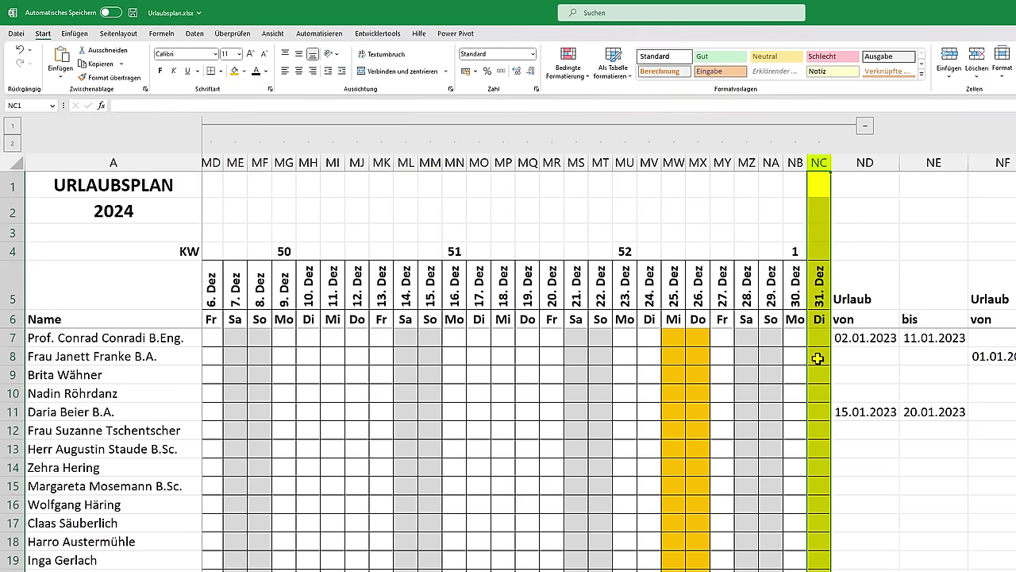
left_click(818, 356)
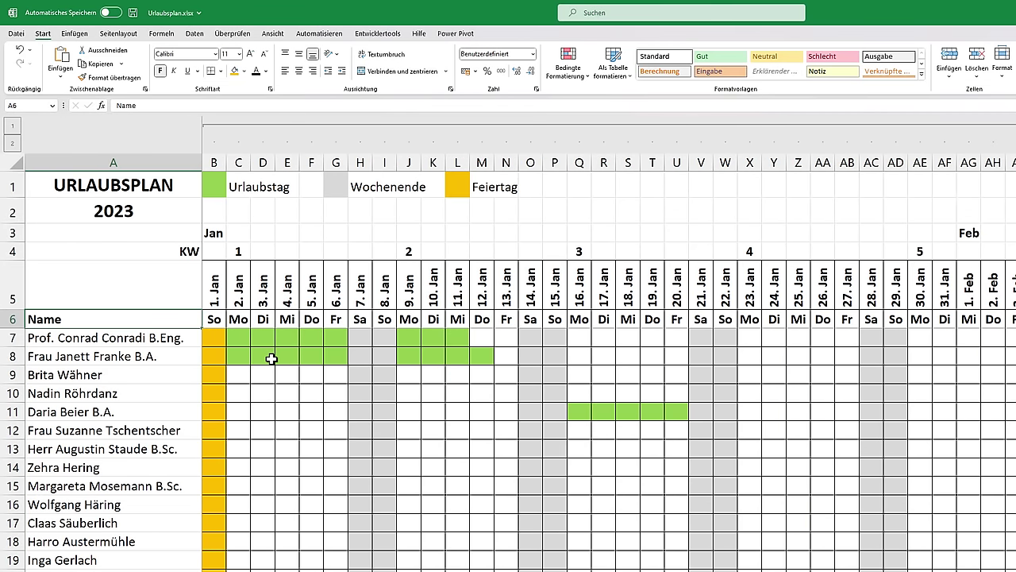
Select the names A7:A15 and open the conditional formatting rules manager
left_click_drag(125, 337, 98, 482)
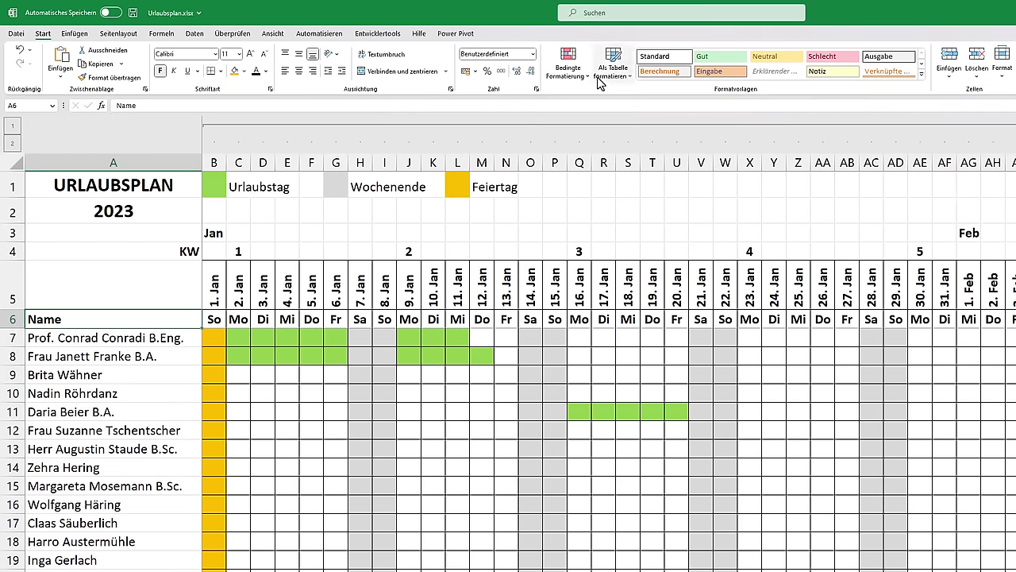
left_click(567, 64)
left_click(573, 252)
List the worksheet's rules, duplicate the border rule, and move the copy down
left_click(412, 387)
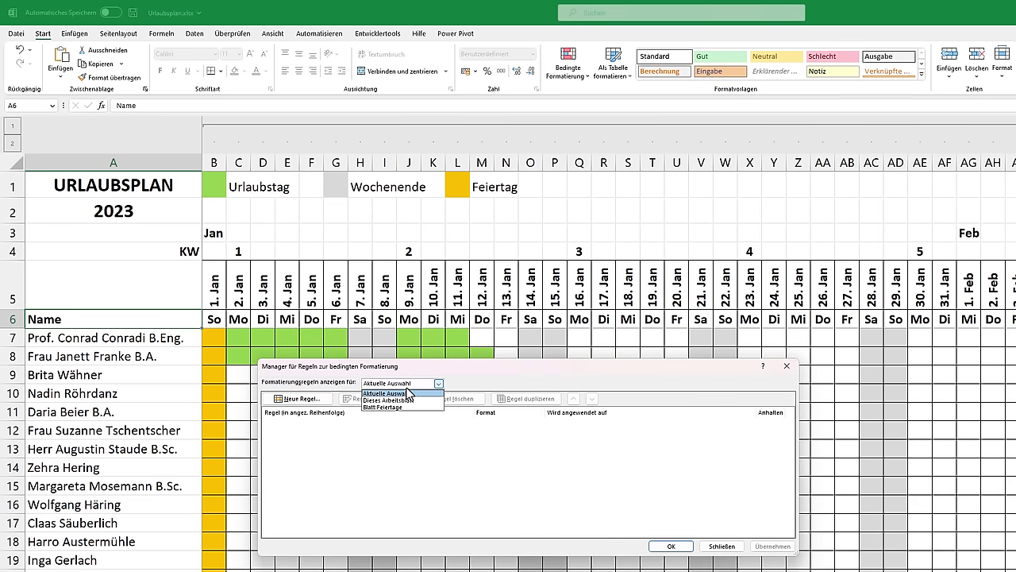
left_click(397, 399)
scroll(380, 516, "down", 1)
left_click(380, 513)
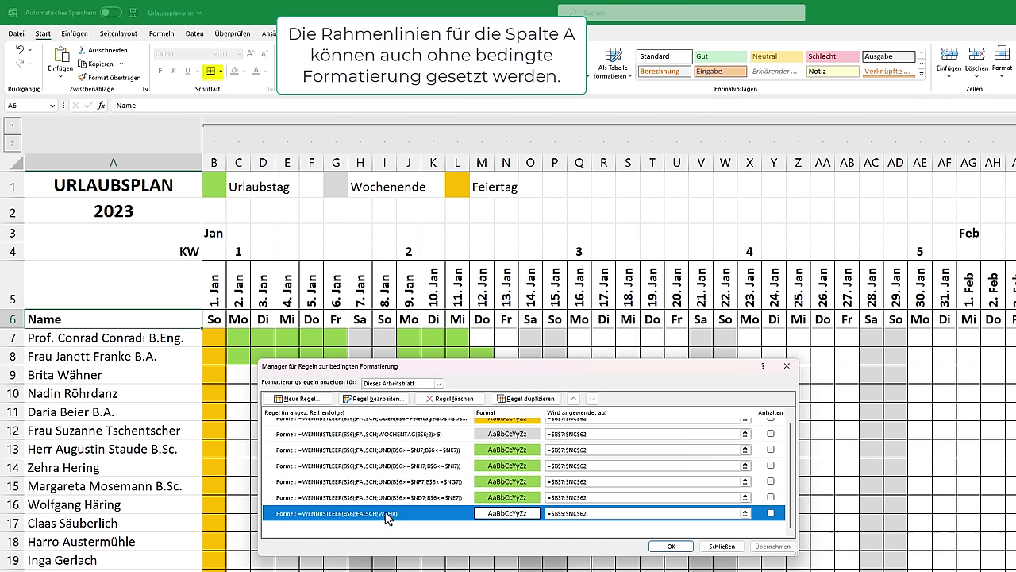
left_click(526, 398)
left_click(592, 398)
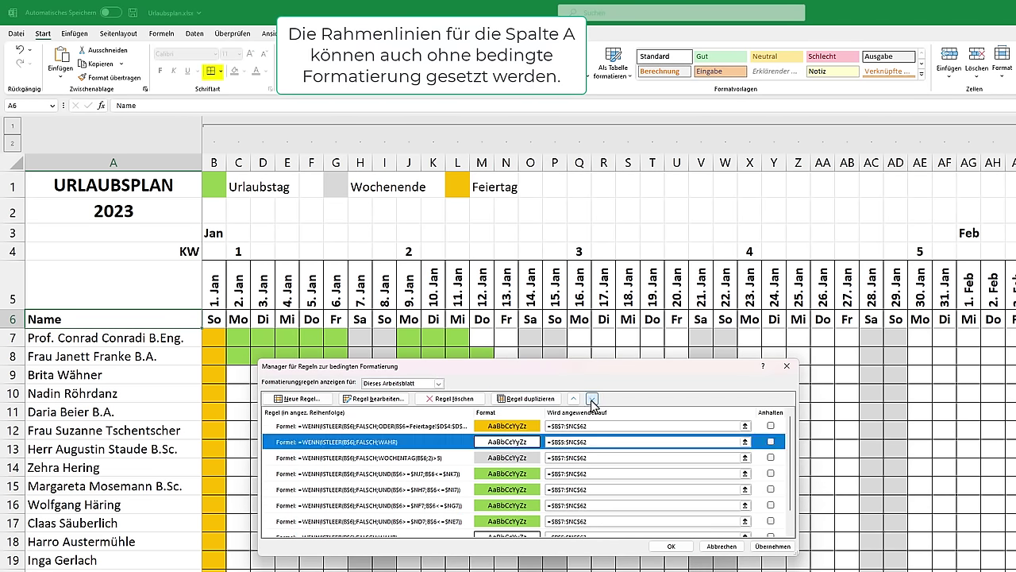
left_click(592, 399)
double_click(592, 399)
double_click(592, 398)
left_click(593, 399)
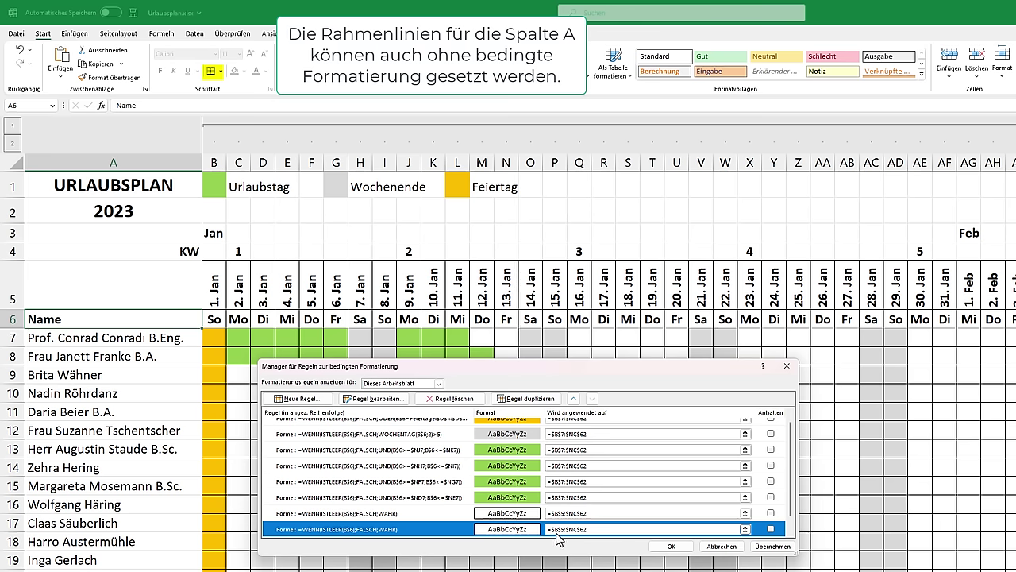
Change the copied rule's range to =$A$6:$A$62
left_click(558, 529)
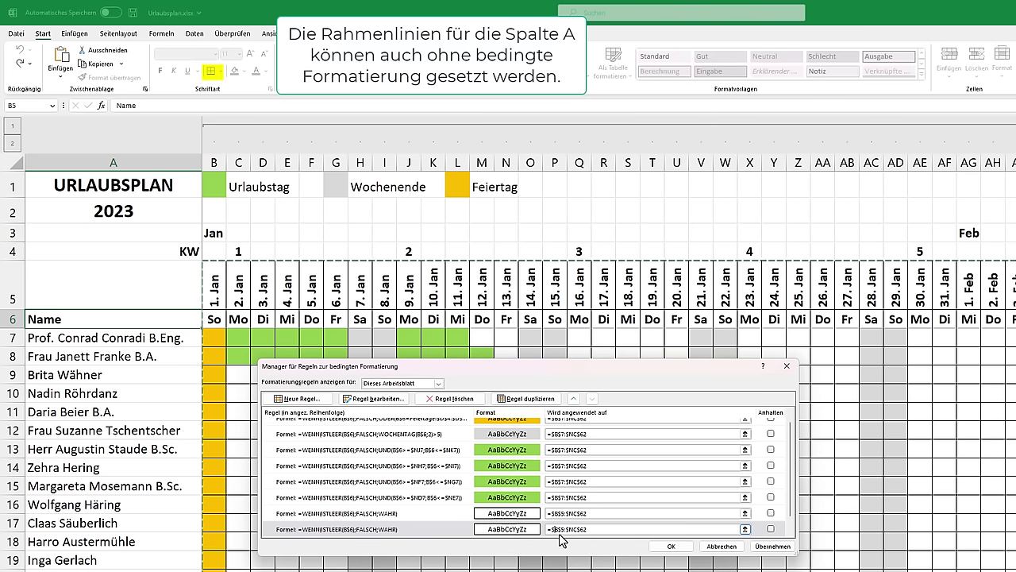
key("BackSpace")
type("A")
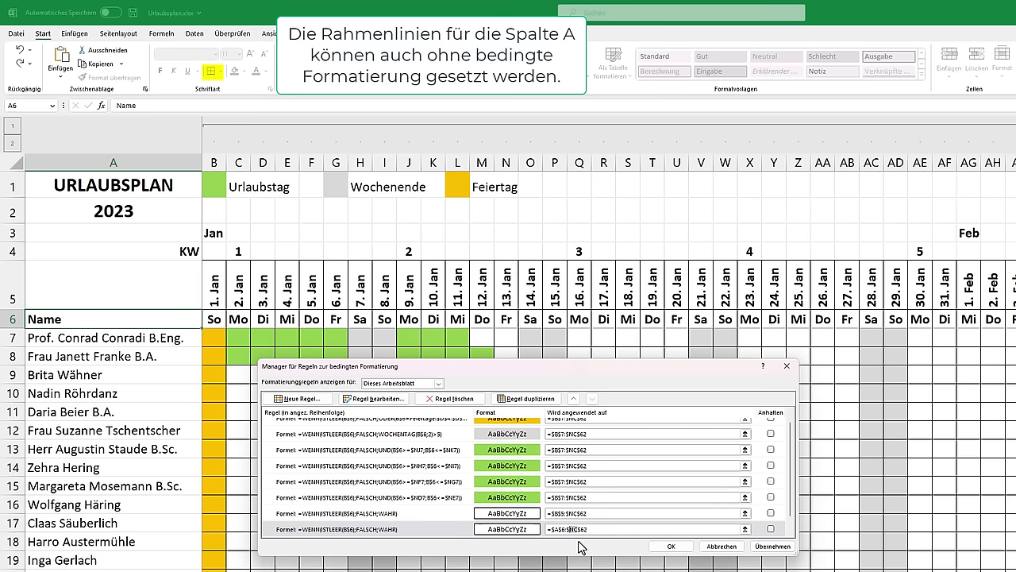
key("BackSpace")
type("6")
key("Right")
key("Right")
key("Delete")
key("Delete")
type("A")
Edit the copy's formula to =WENN(ISTLEER($A6);FALSCH;WAHR) and apply it
left_click(417, 529)
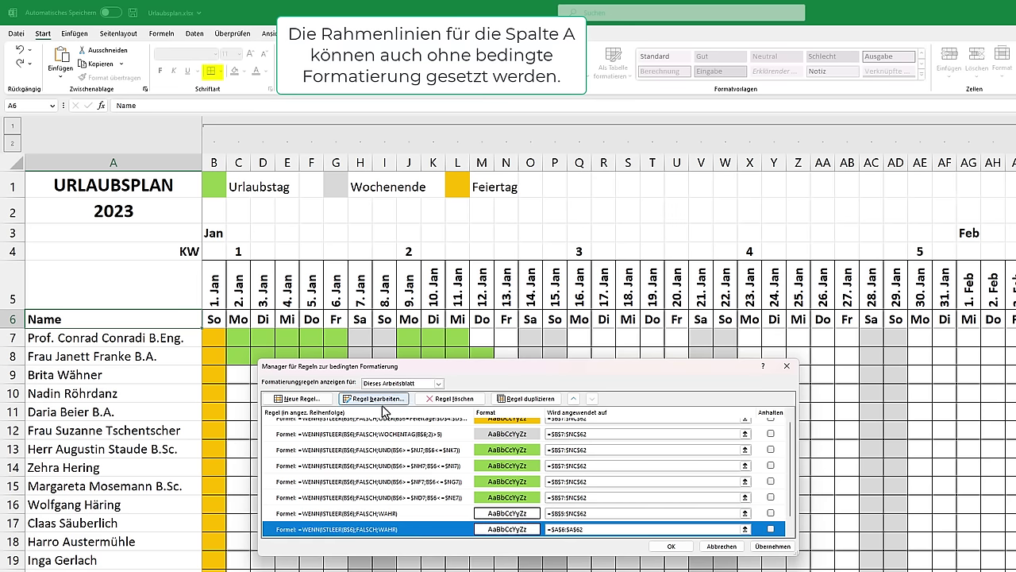
left_click(373, 398)
left_click(455, 490)
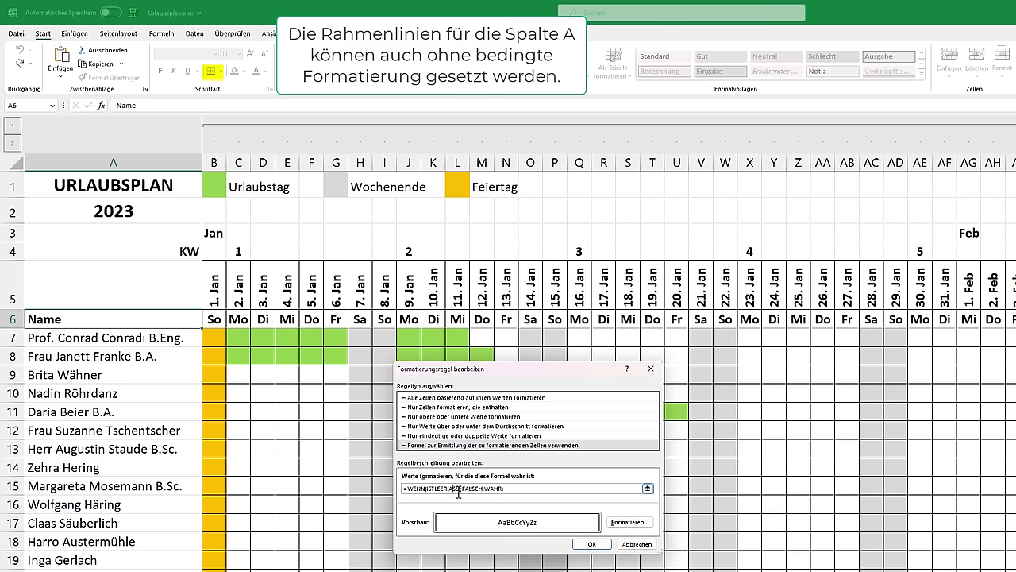
left_click(457, 490)
left_click(588, 545)
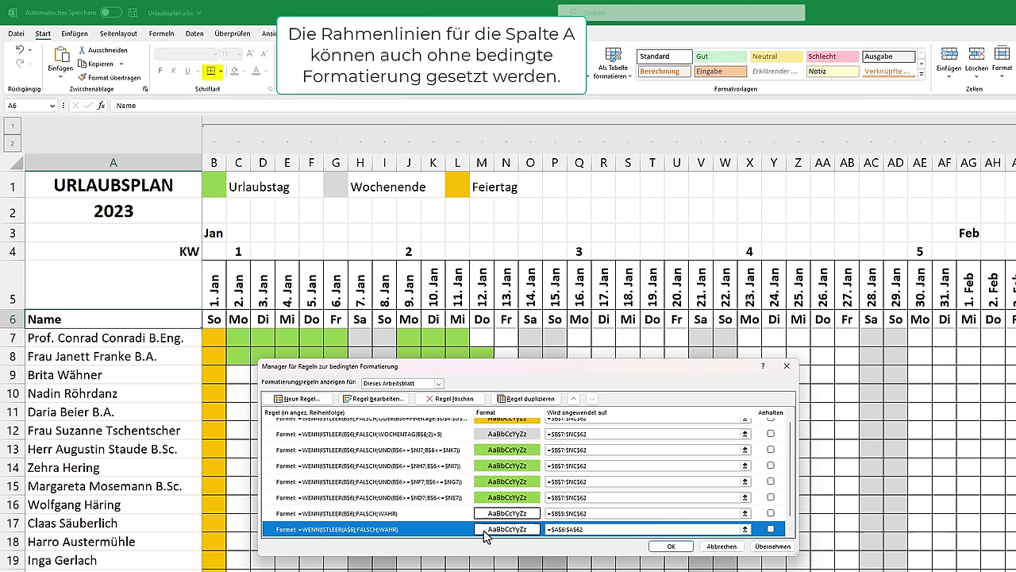
left_click(771, 546)
left_click(671, 546)
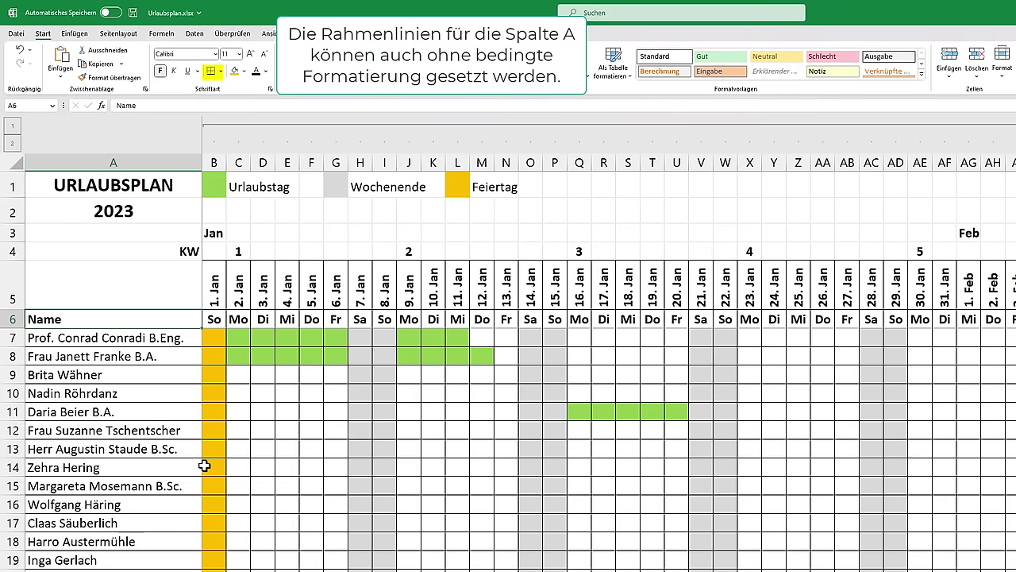
left_click(155, 342)
scroll(155, 436, "down", 5)
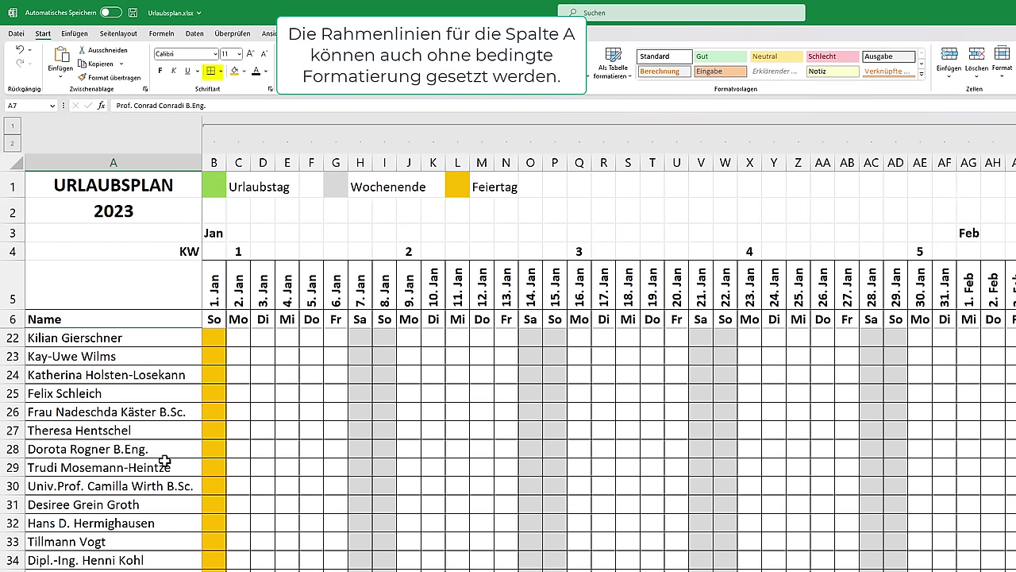
scroll(164, 460, "down", 9)
scroll(112, 427, "down", 2)
scroll(167, 455, "up", 7)
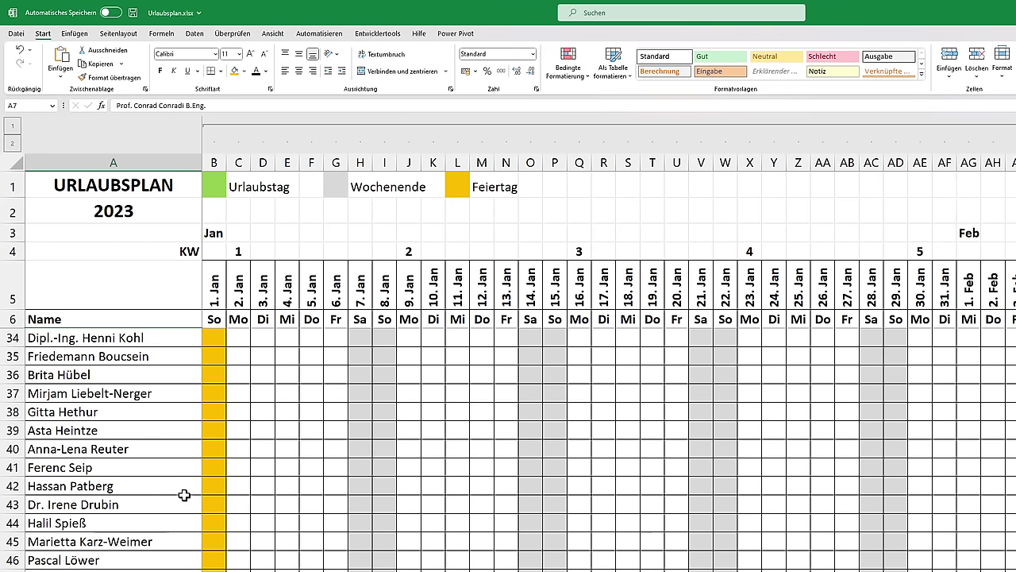
scroll(182, 492, "up", 9)
left_click(217, 337)
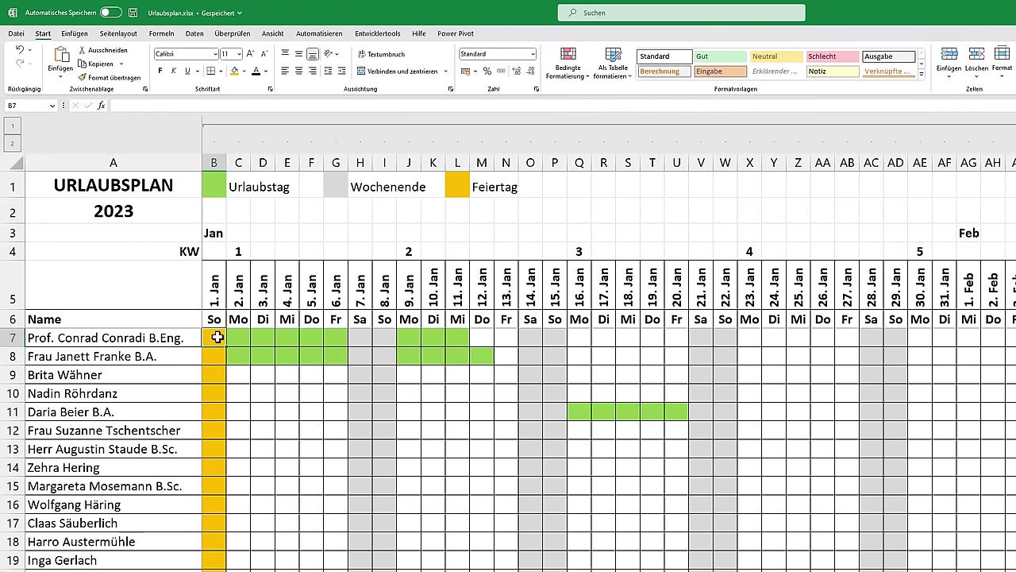
left_click(970, 231)
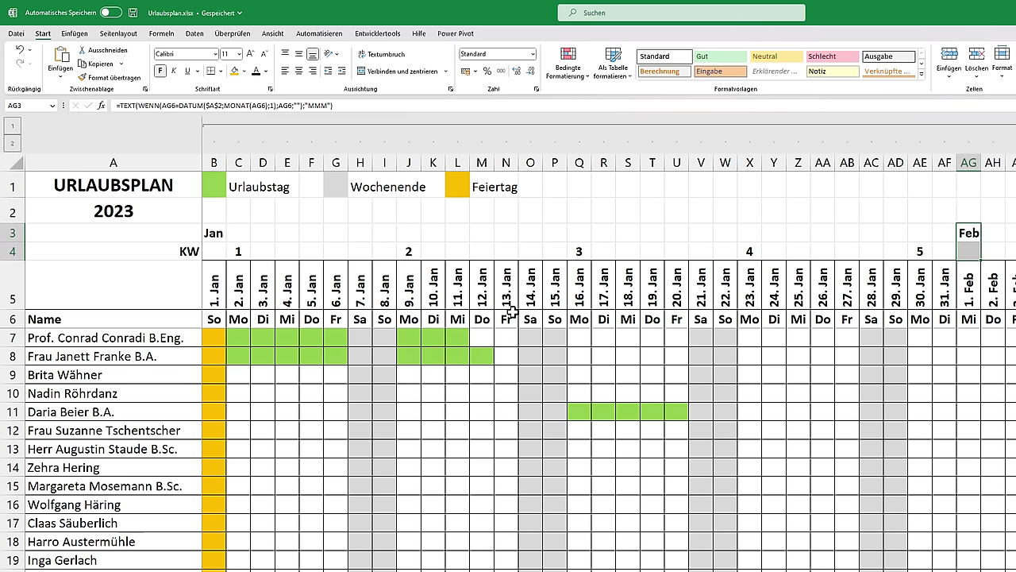
left_click(220, 235)
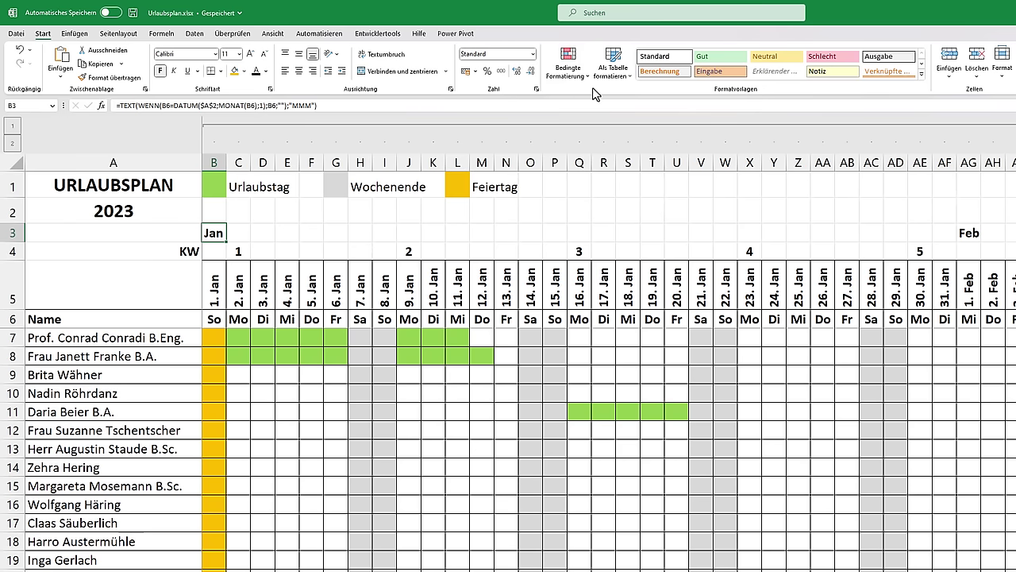
left_click(573, 73)
Create a formula rule =B$3<>"" that adds a left border
left_click(577, 253)
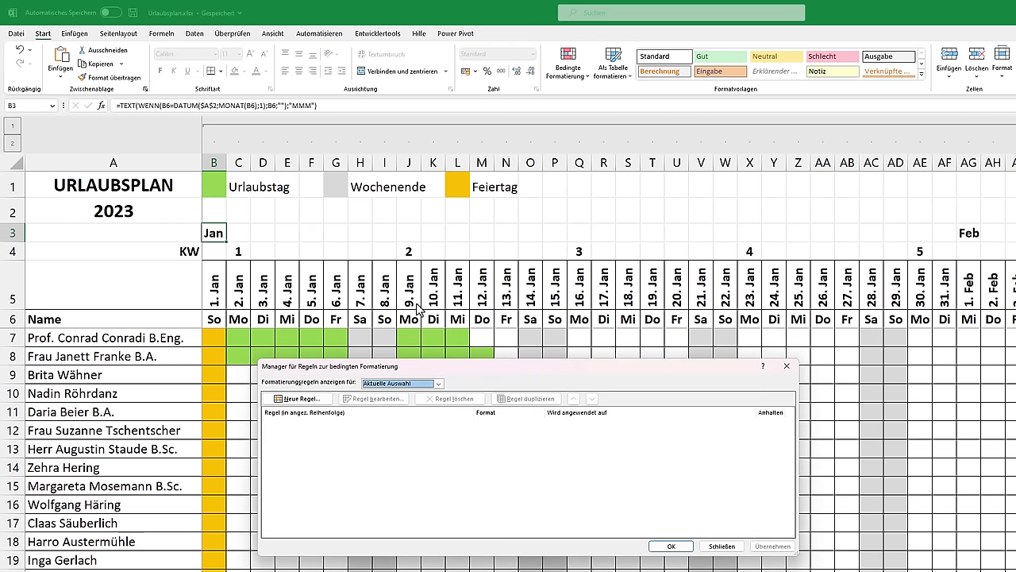
left_click(295, 398)
left_click(427, 434)
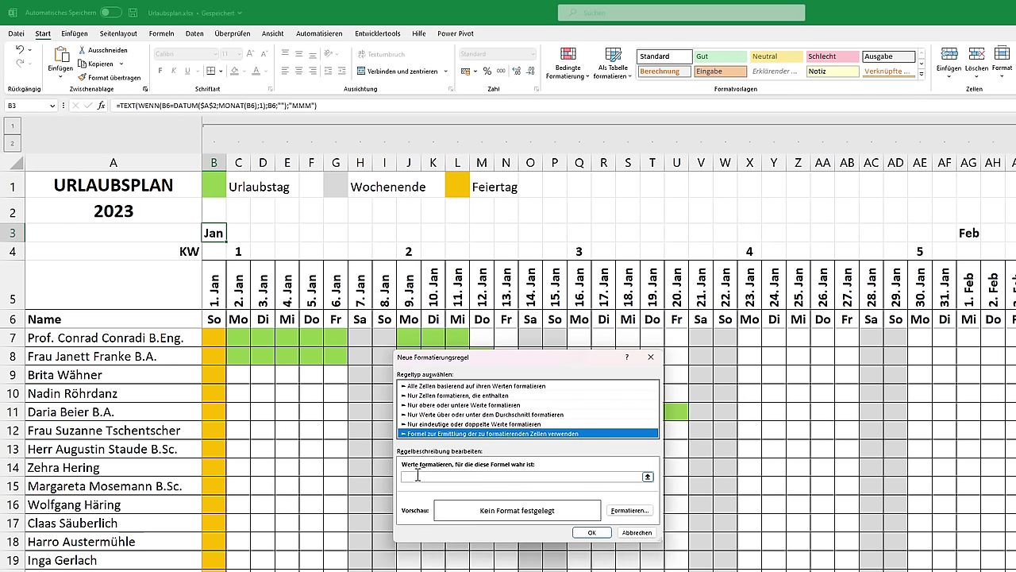
left_click(416, 477)
type("=B$")
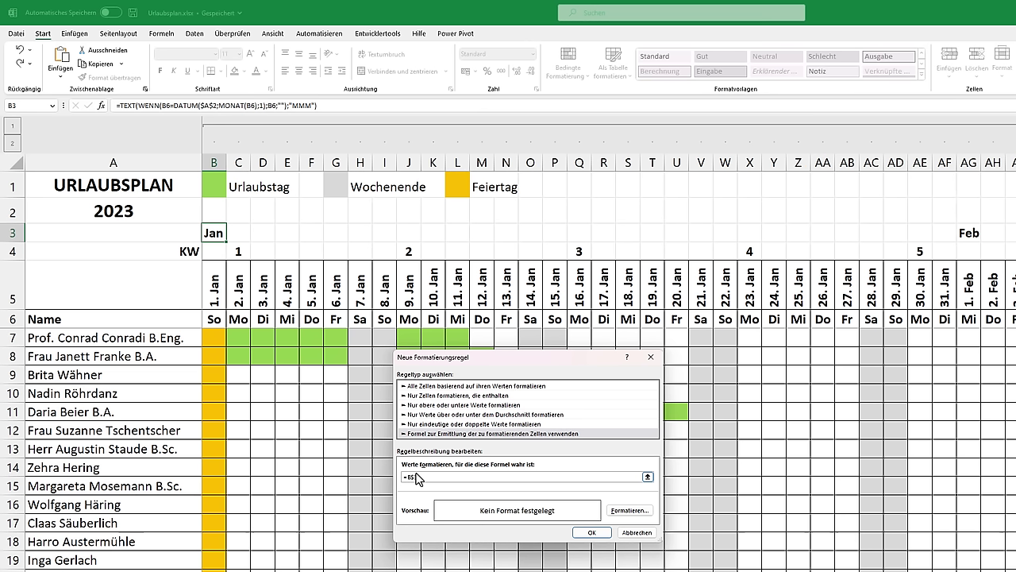
type("3>")
left_click(628, 510)
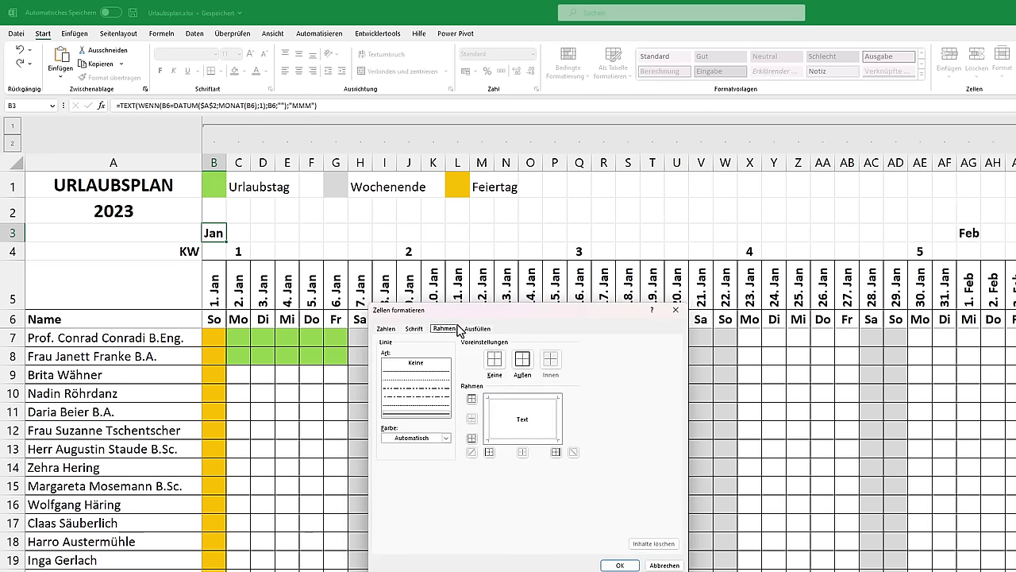
left_click(489, 452)
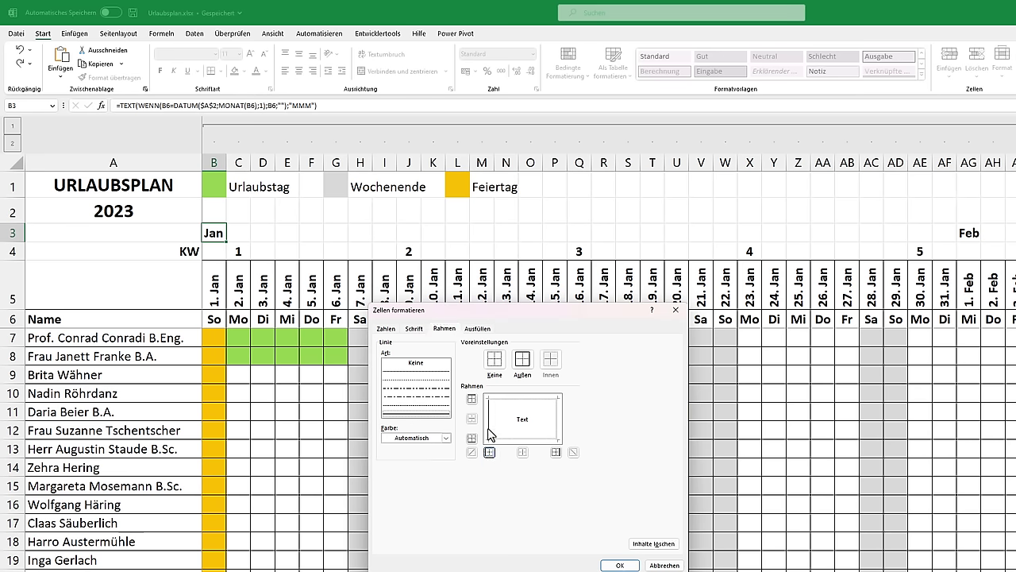
left_click(627, 566)
left_click(592, 540)
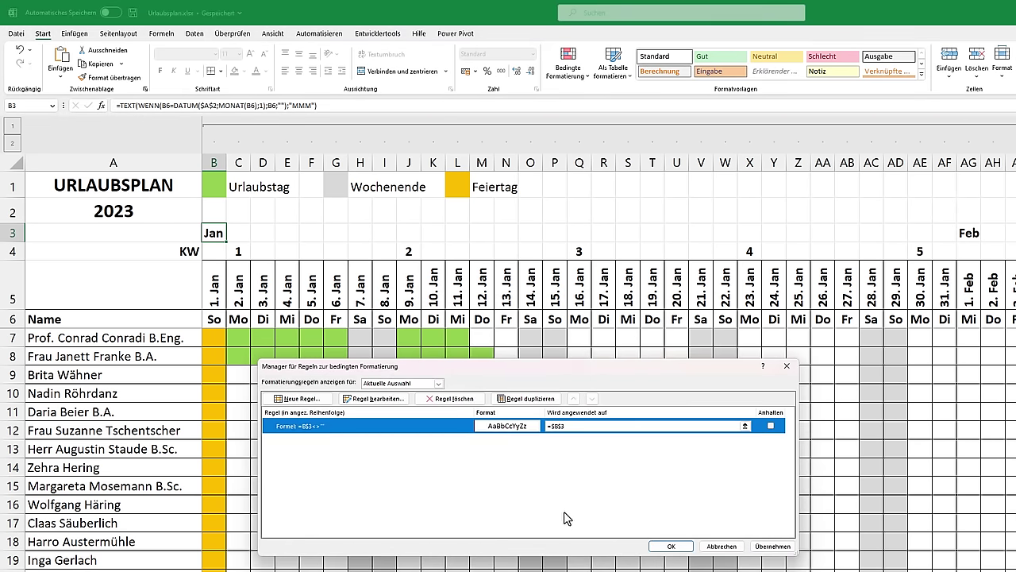
Set the month-start rule's range to $B$3:$NC$4 and apply it
left_click(773, 546)
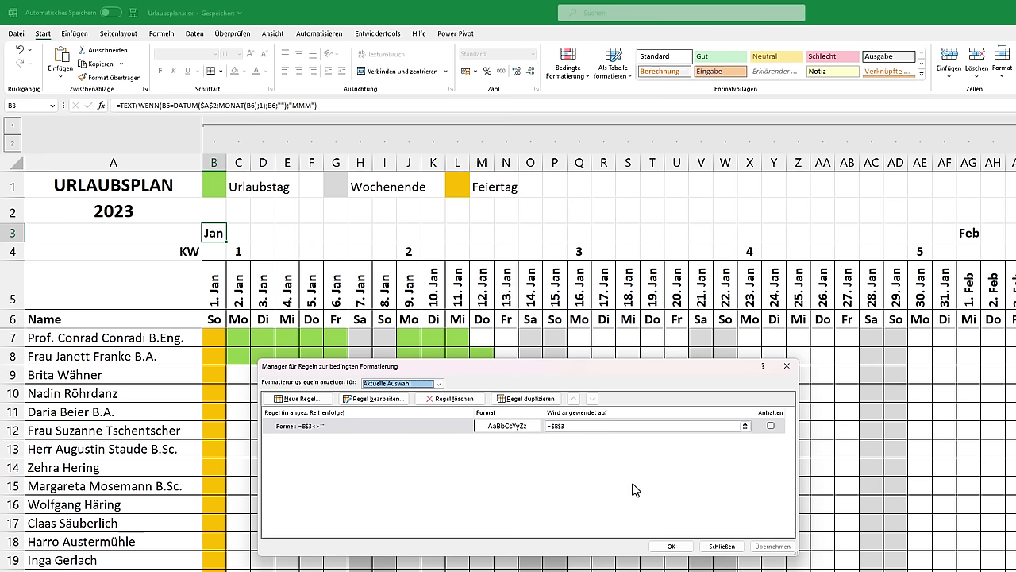
left_click(577, 426)
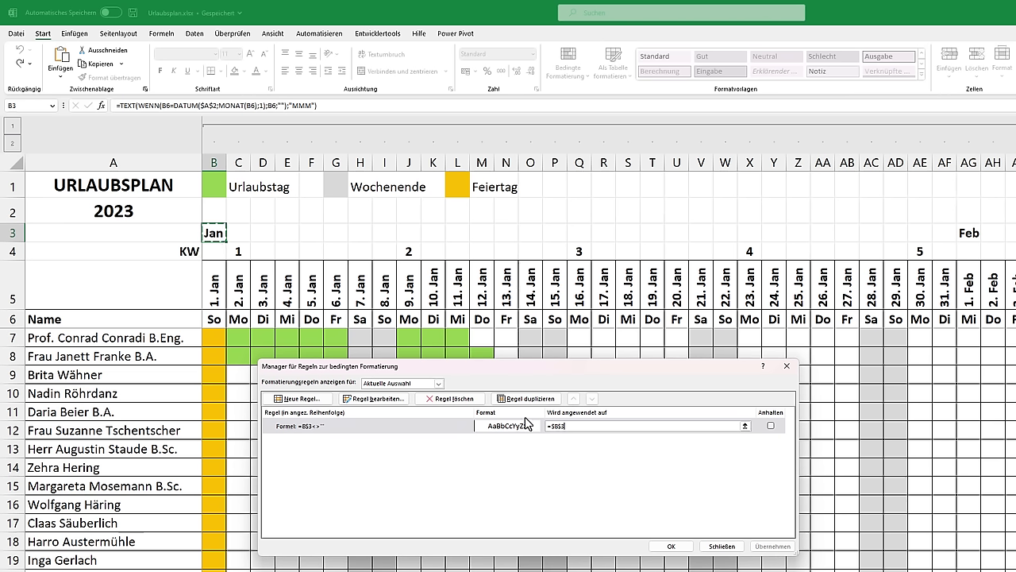
left_click(603, 428)
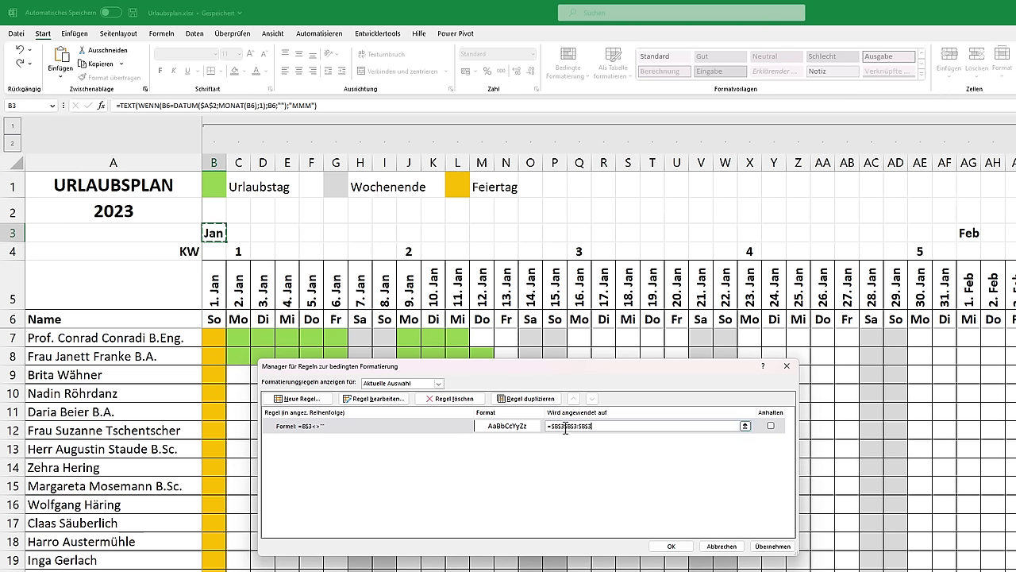
left_click_drag(566, 429, 593, 428)
type(":$N$3")
left_click(772, 547)
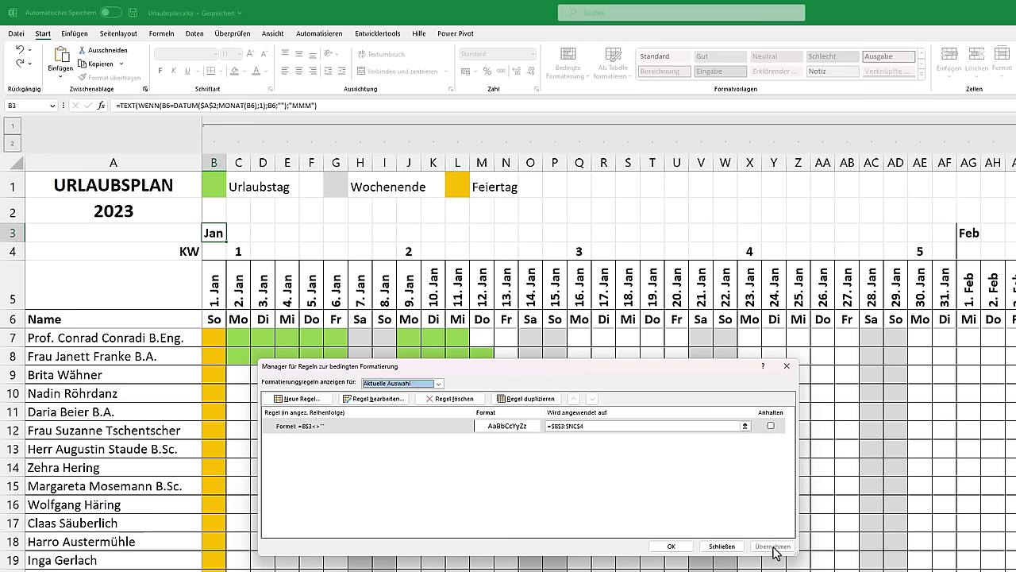
left_click(674, 546)
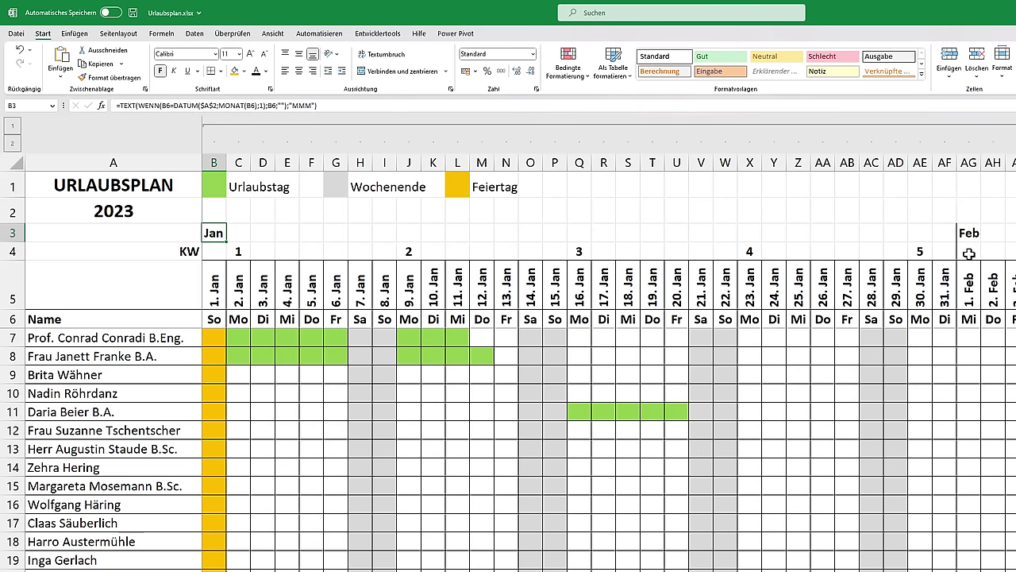
Select the row 5 date headers and start a formula rule =ISTUNGERADE(MONAT(B$6))
scroll(970, 254, "down", 3)
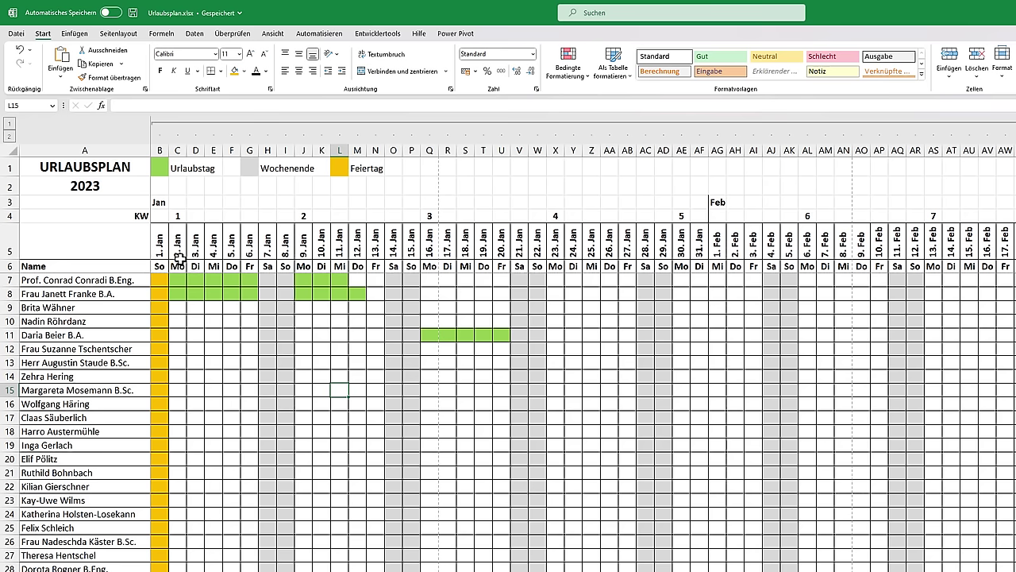
mouse_move(159, 242)
left_mouse_down()
mouse_move(316, 253)
mouse_move(702, 246)
left_mouse_up()
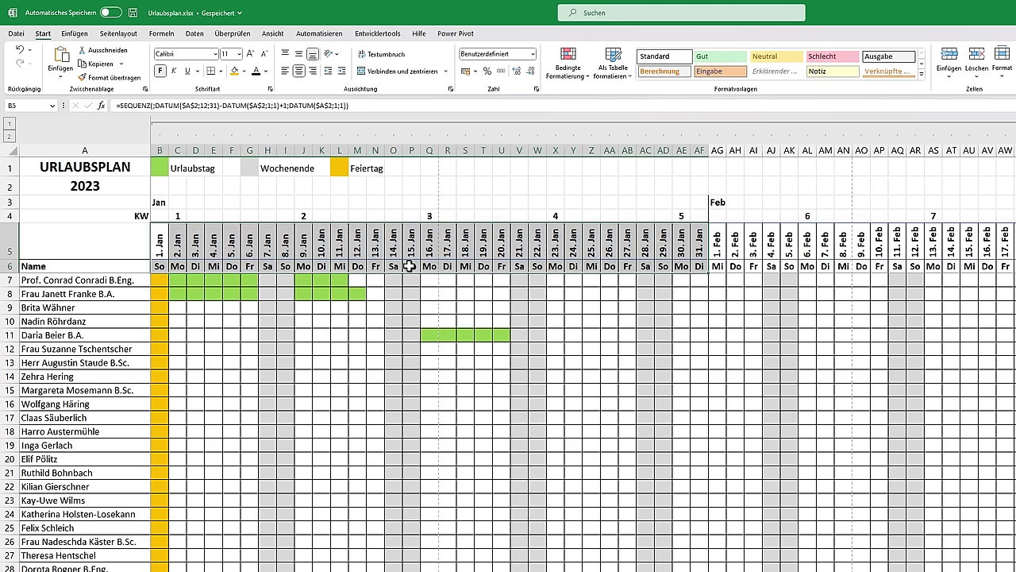
left_click(568, 63)
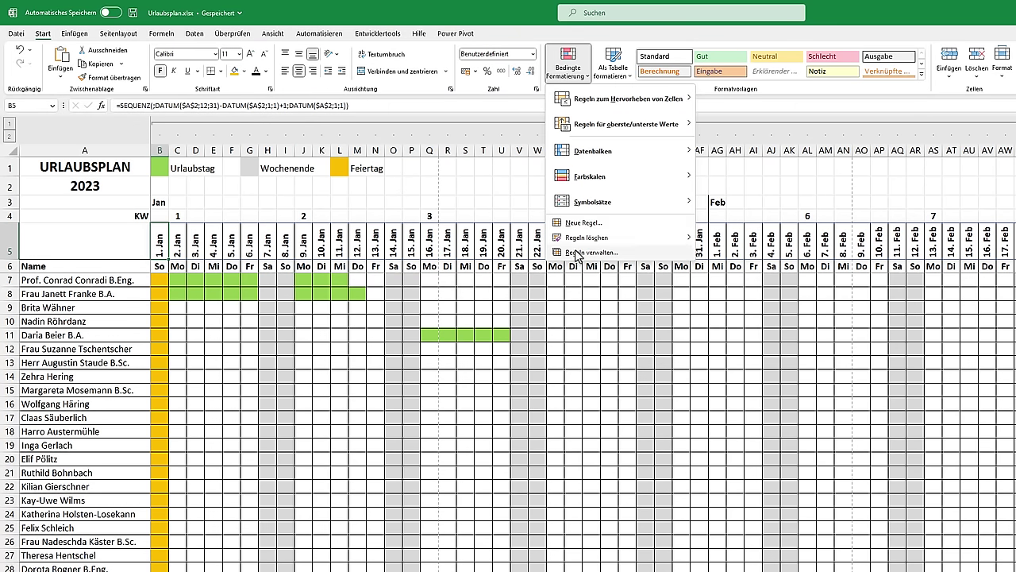
left_click(587, 252)
left_click(324, 404)
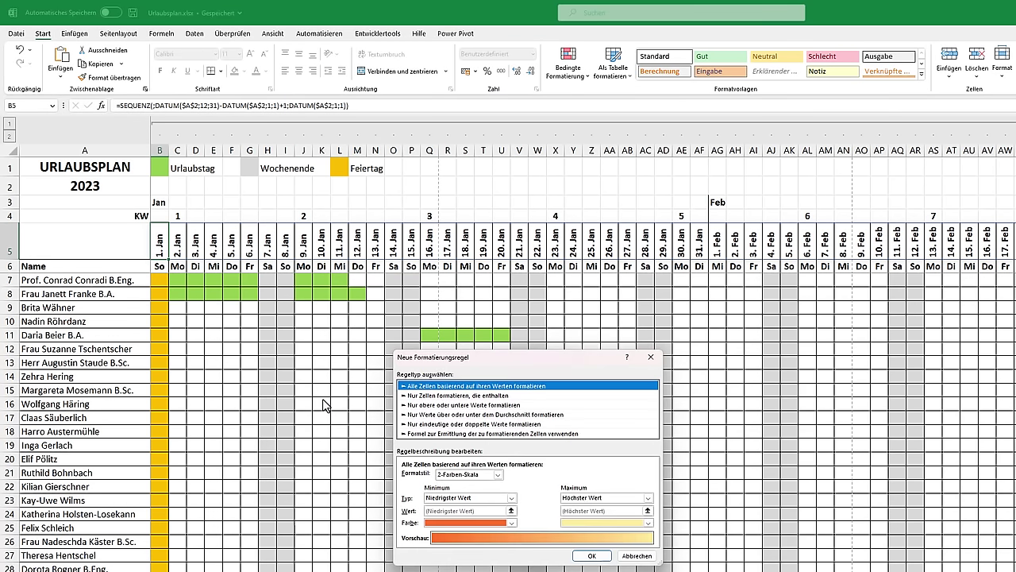
left_click(417, 434)
left_click(418, 478)
type("=ISTUNGERADE(MONAT(B$6))")
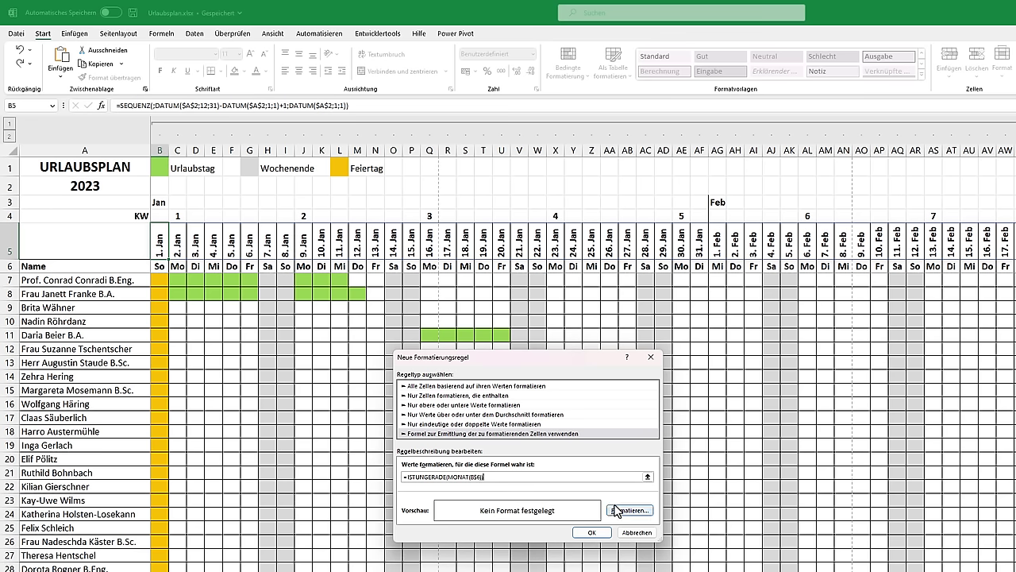
Give the odd-month rule a light blue fill and apply it to $B$5:$NC$6
left_click(629, 510)
left_click(478, 328)
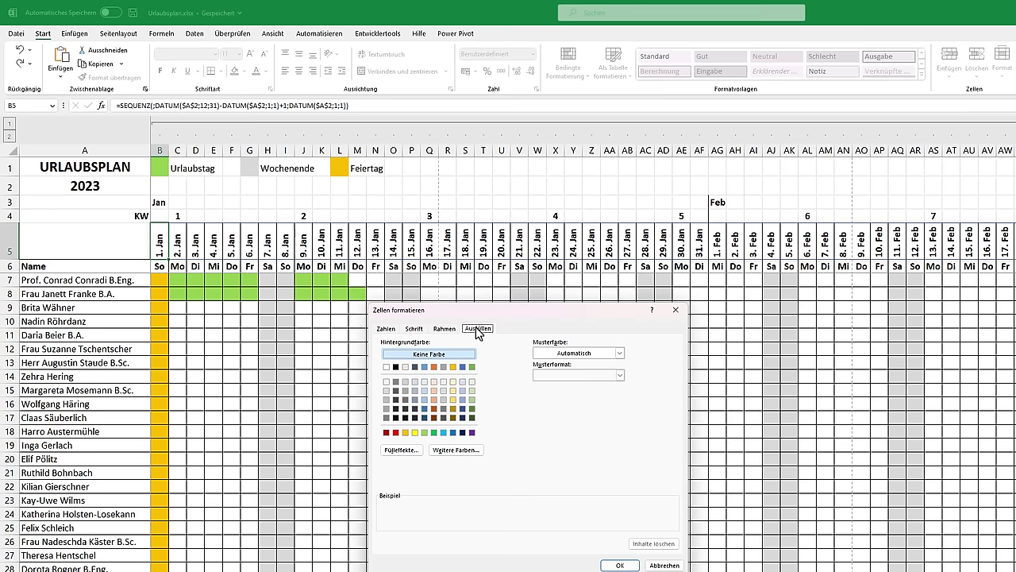
left_click(425, 382)
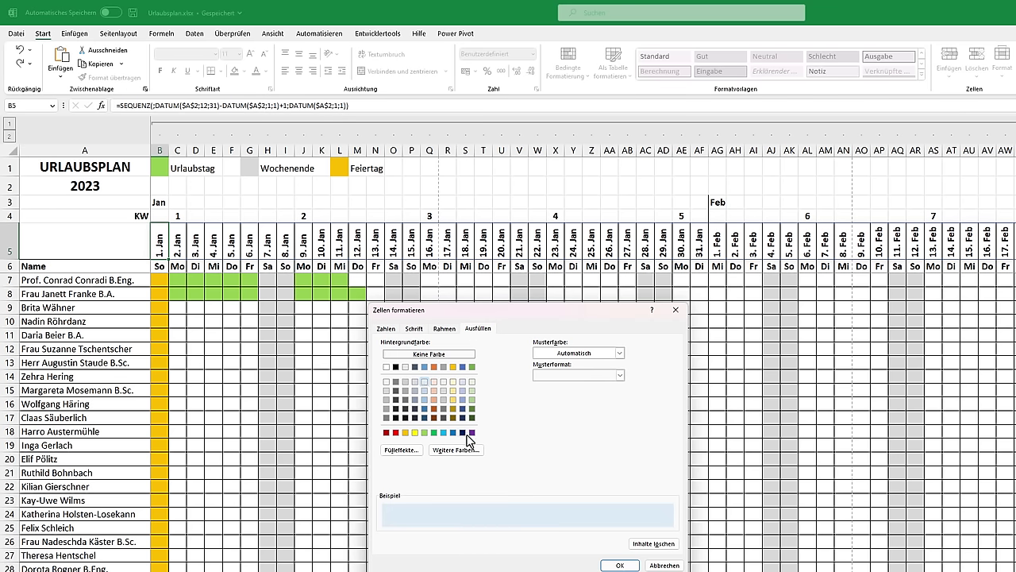
left_click(619, 564)
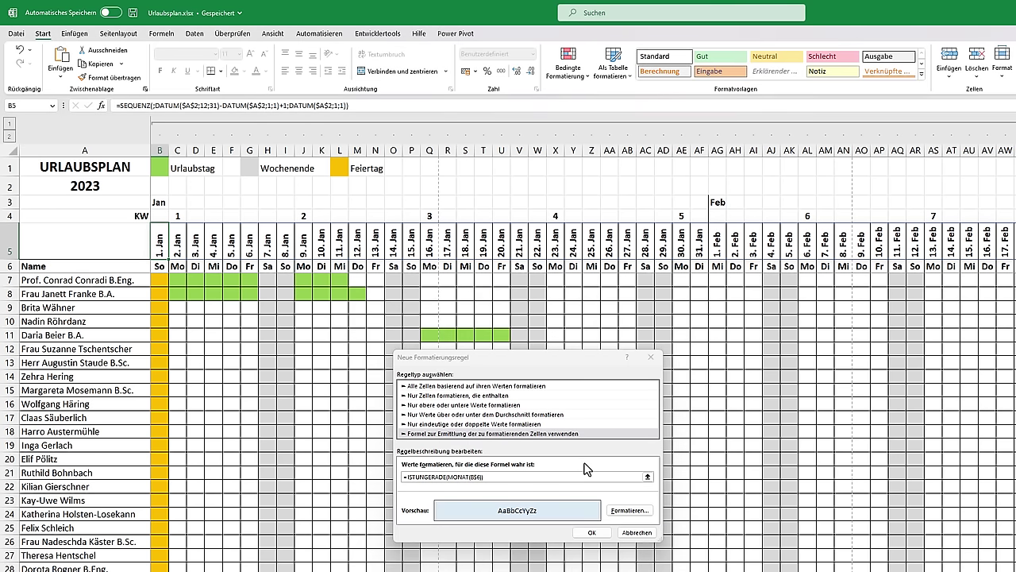
left_click(590, 532)
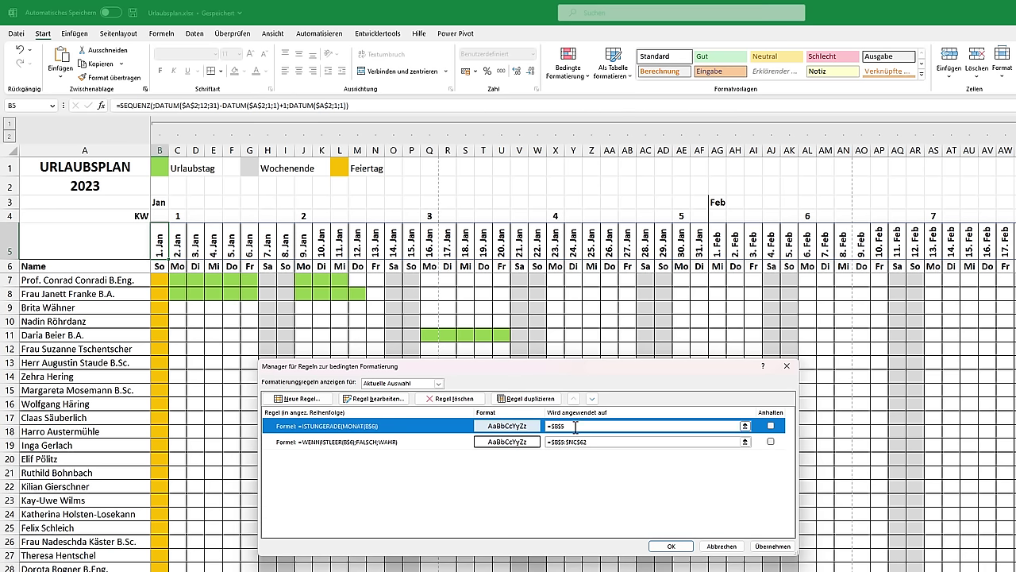
left_click(771, 547)
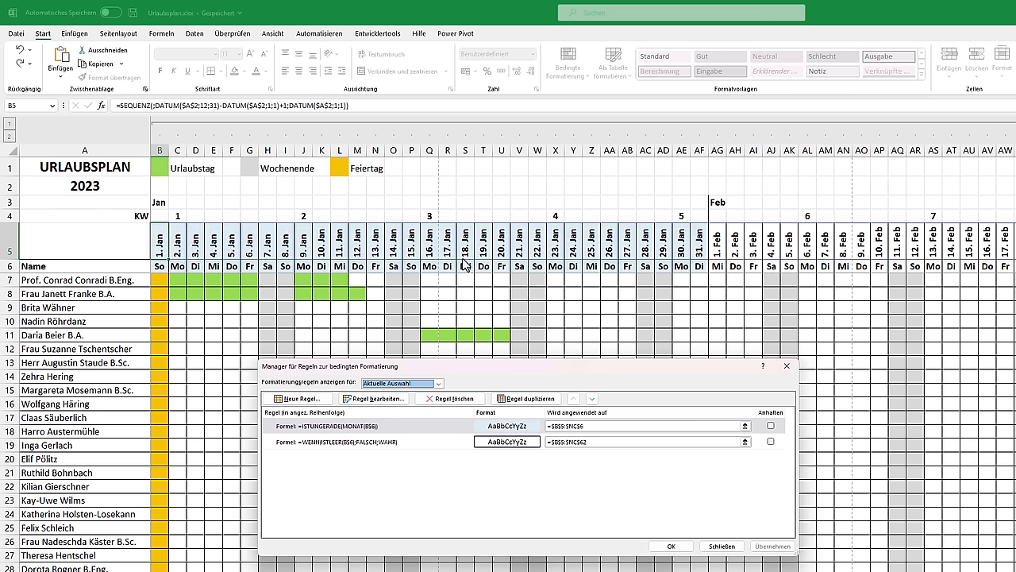
Duplicate the odd-month rule as =ISTGERADE(MONAT(B$6)) with a light pink fill and apply it
left_click(401, 425)
left_click(512, 399)
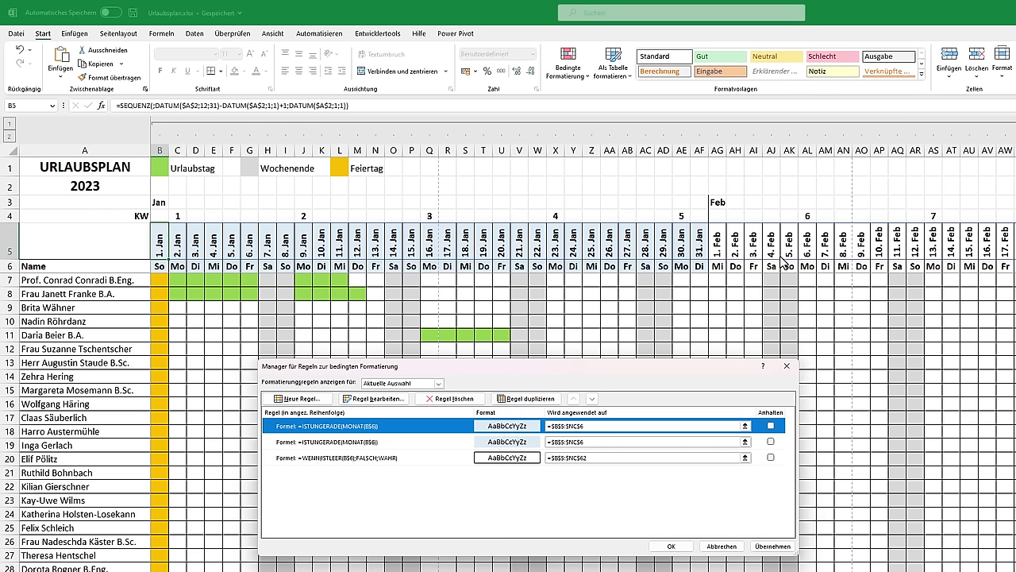
left_click(371, 399)
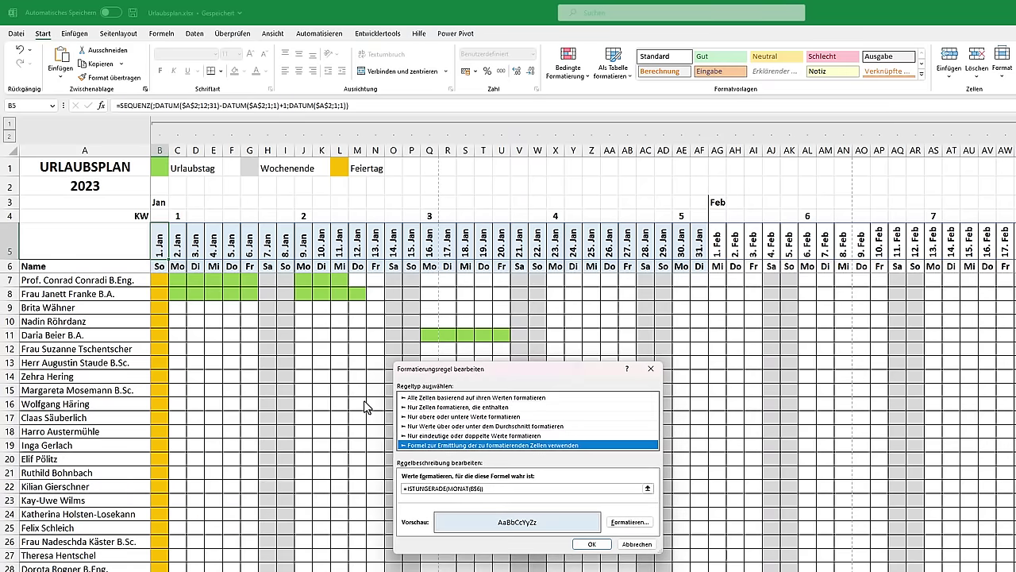
left_click(424, 486)
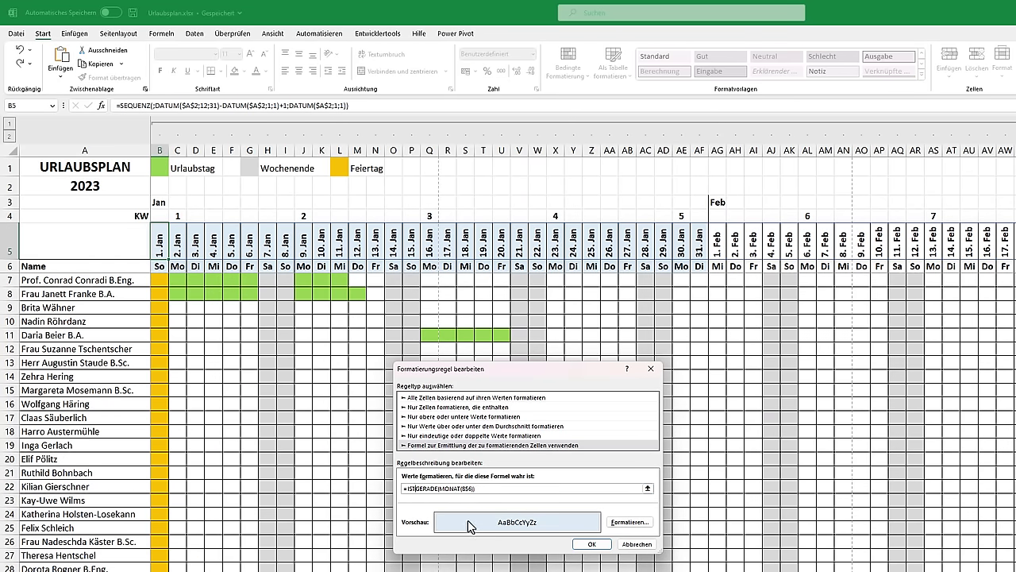
left_click(629, 522)
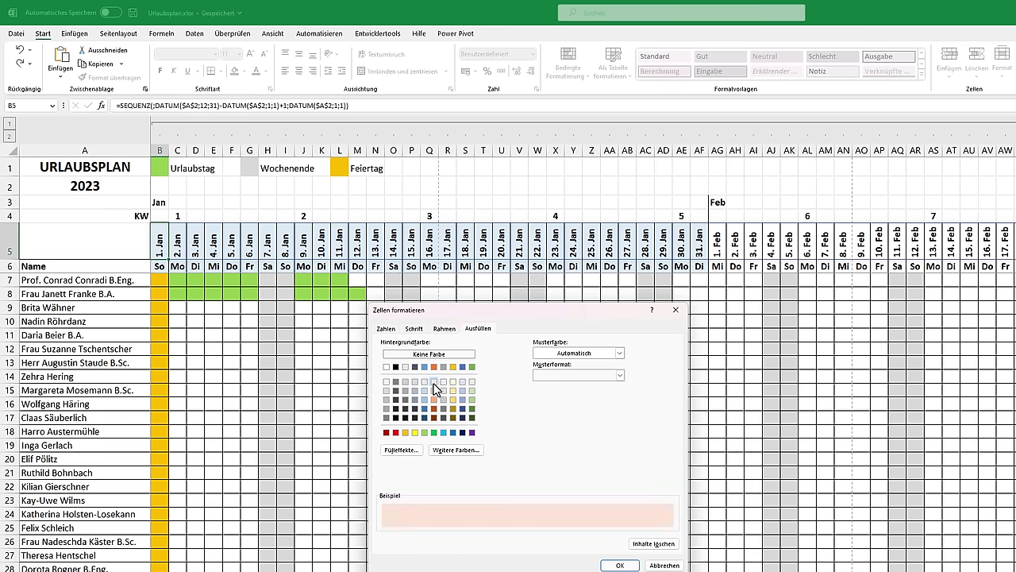
left_click(620, 565)
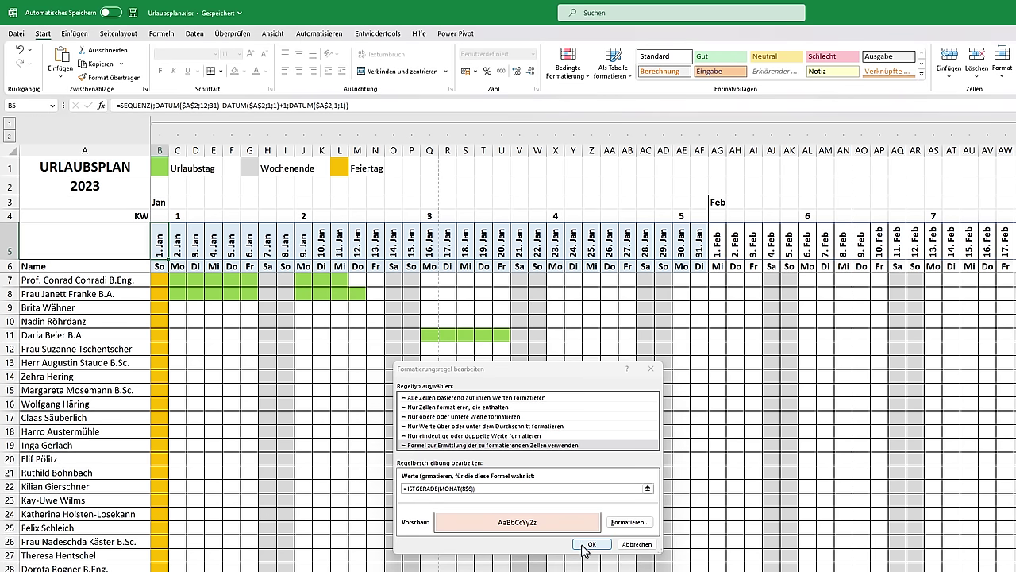
left_click(587, 546)
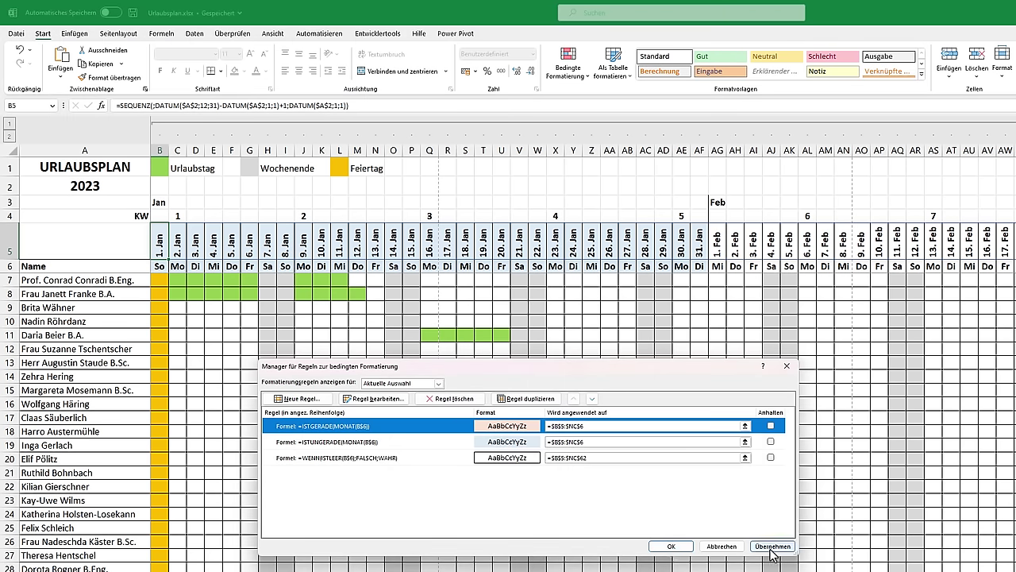
left_click(771, 546)
left_click(671, 546)
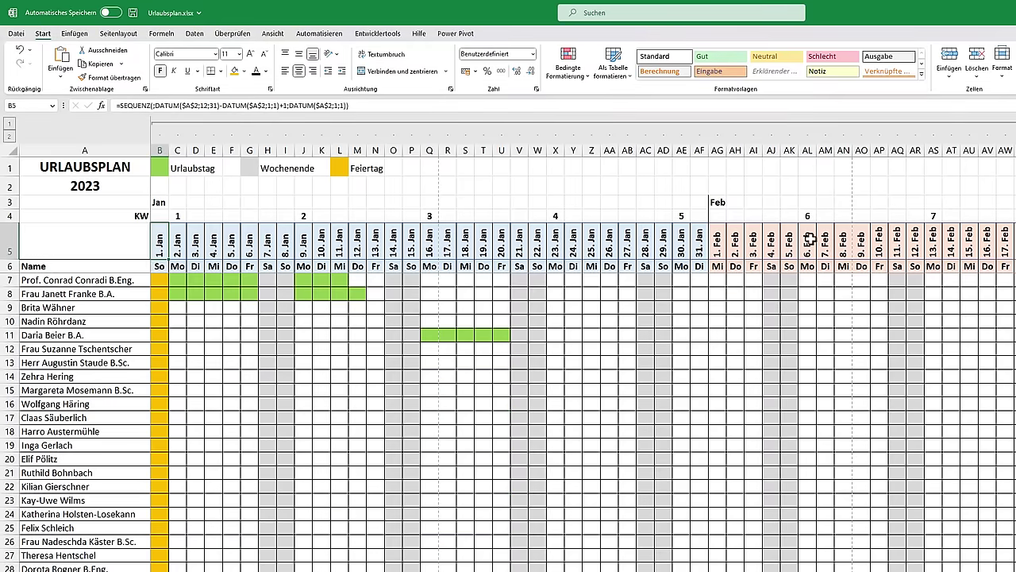
Inspect year-end cell NC7, the 7. and 8. Jan headers, and vacation cell L10
scroll(580, 358, "right", 3)
scroll(580, 358, "right", 8)
scroll(579, 357, "right", 10)
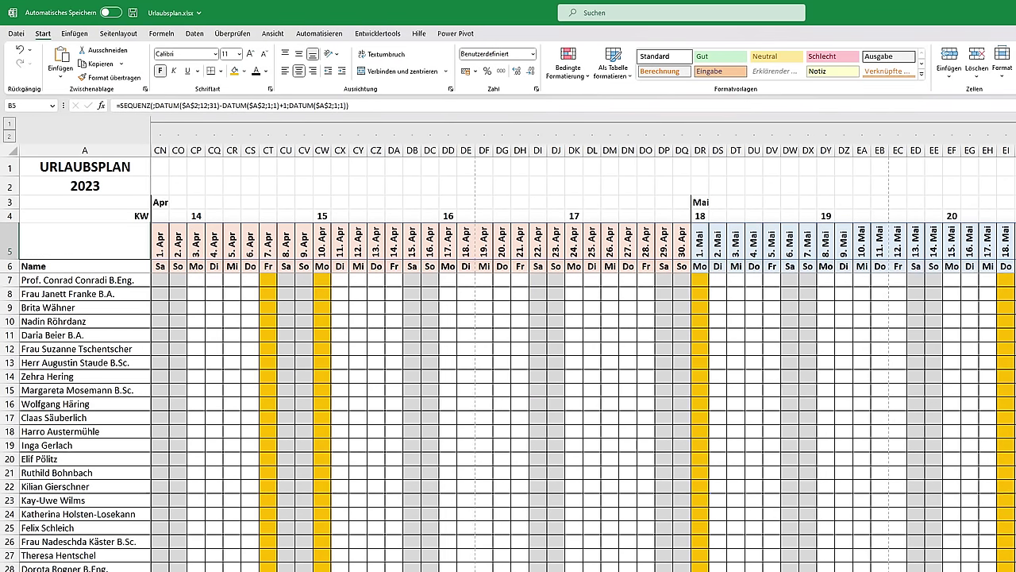
scroll(580, 357, "right", 7)
scroll(580, 358, "right", 10)
scroll(579, 358, "right", 8)
left_click(956, 279)
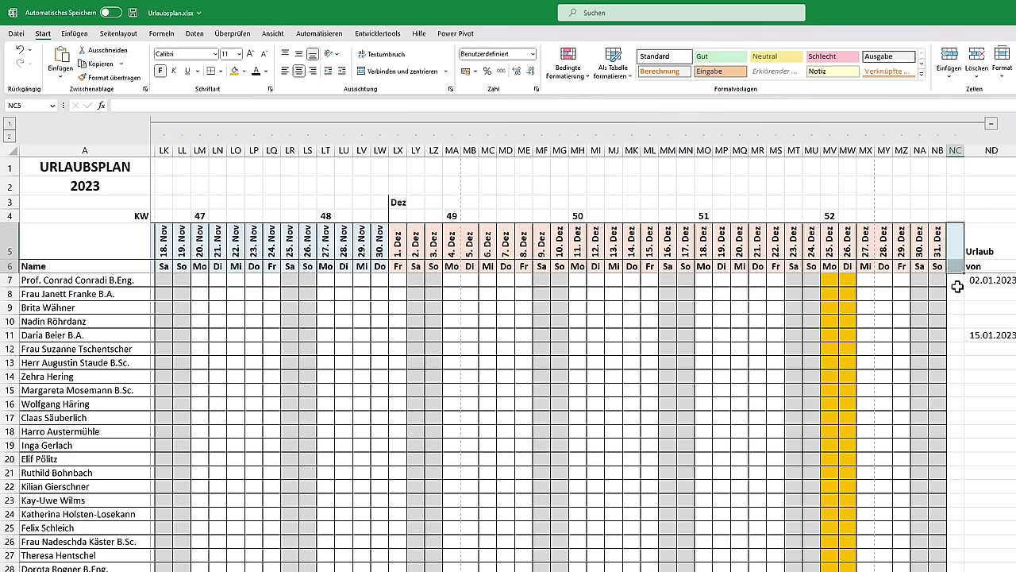
left_click(567, 63)
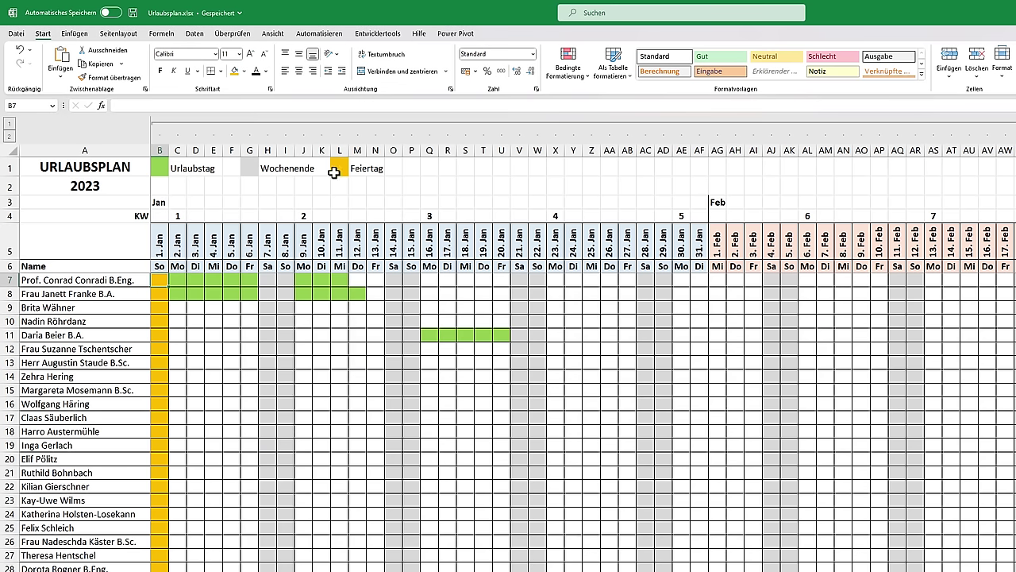
left_click(153, 229)
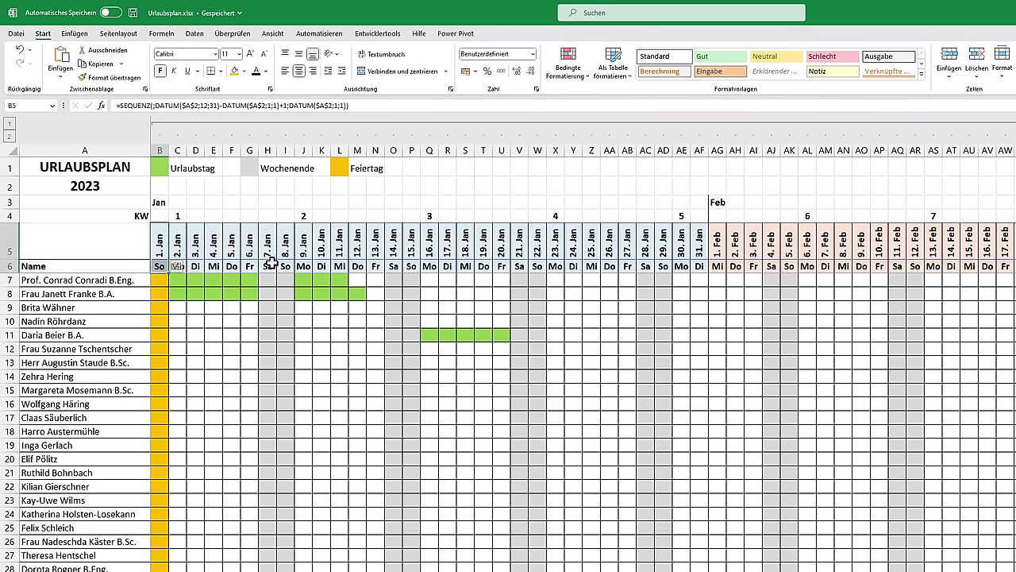
left_click_drag(268, 238, 284, 238)
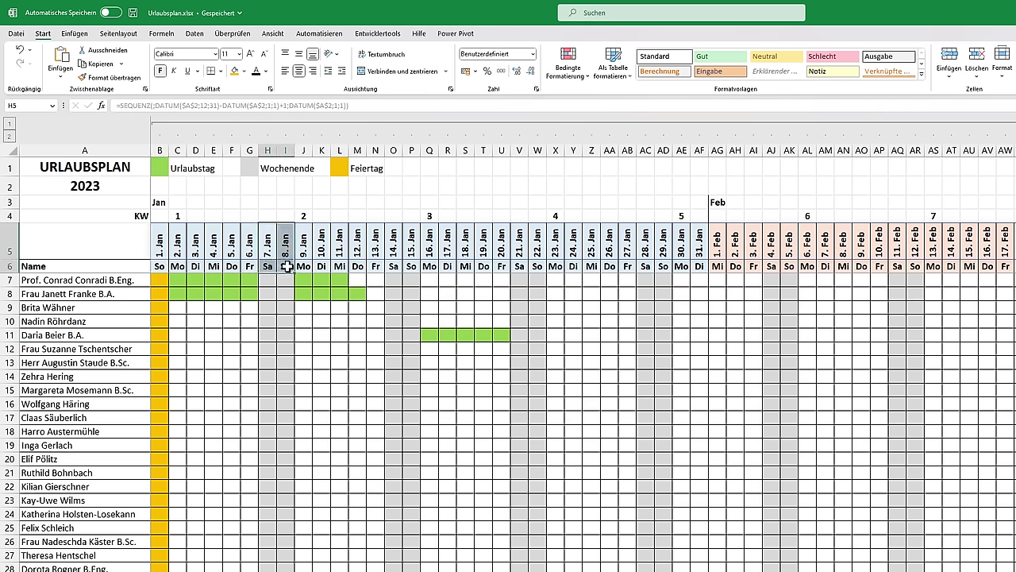
left_click(335, 319)
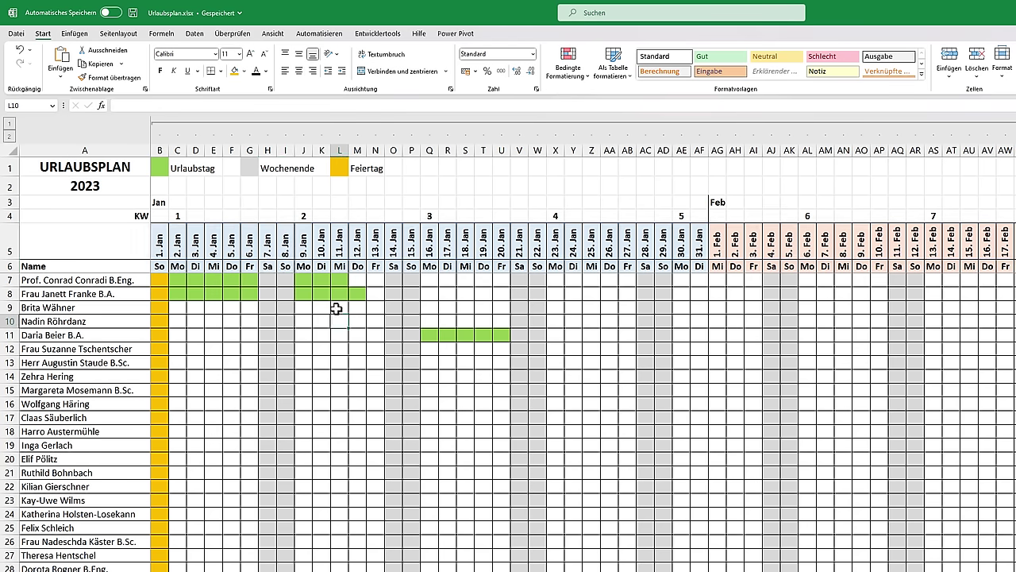
Show this worksheet's conditional formatting rules and move the Feiertag rule to the top
left_click(567, 62)
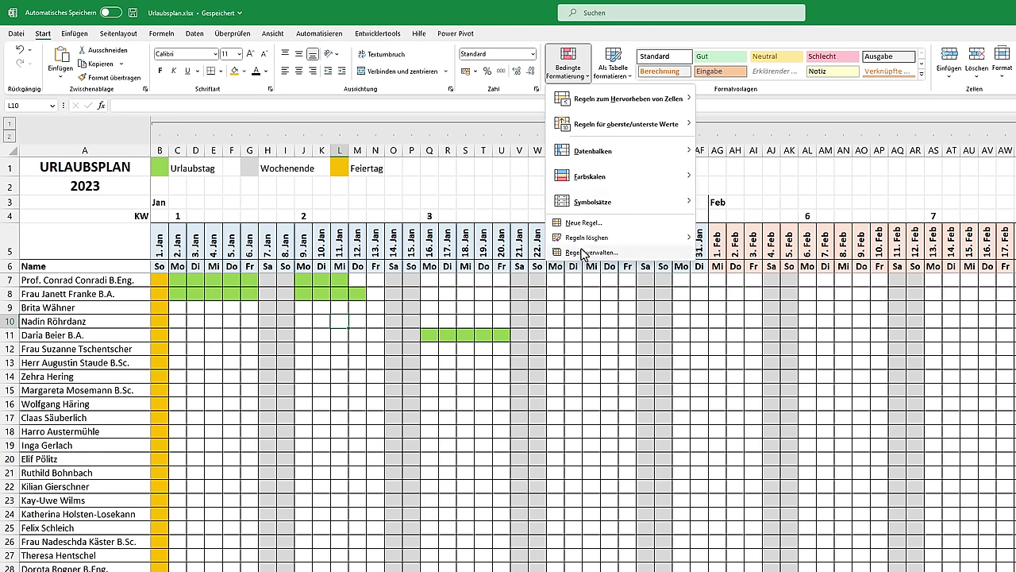
left_click(583, 253)
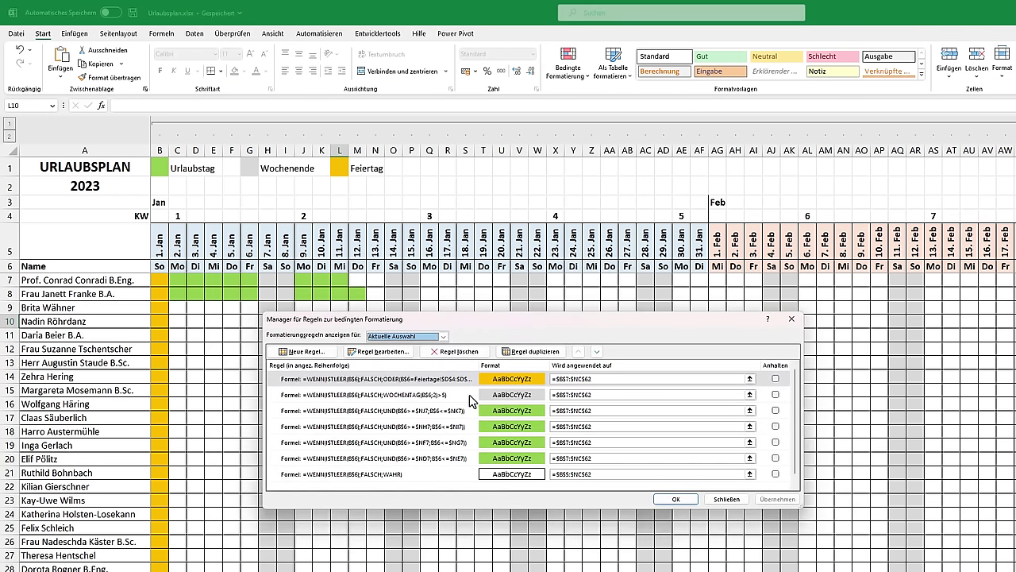
left_click(443, 336)
left_click(401, 357)
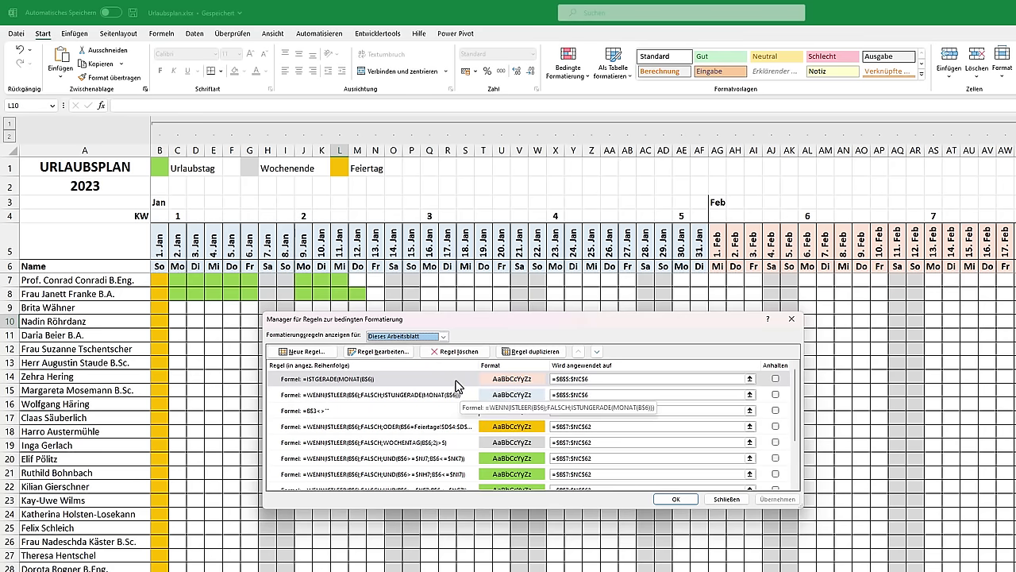
left_click(498, 429)
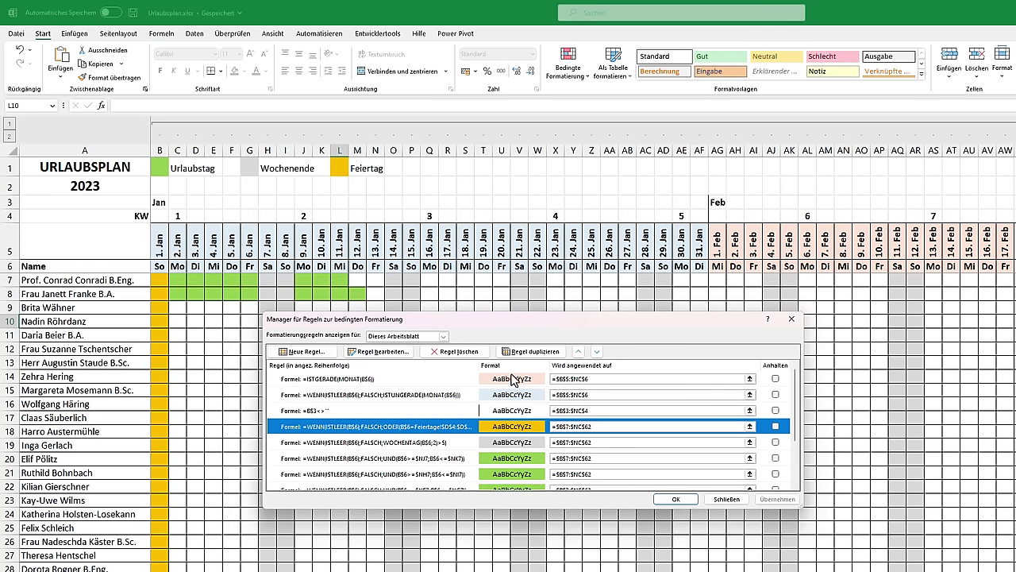
left_click(576, 352)
left_click(576, 352)
left_click(576, 352)
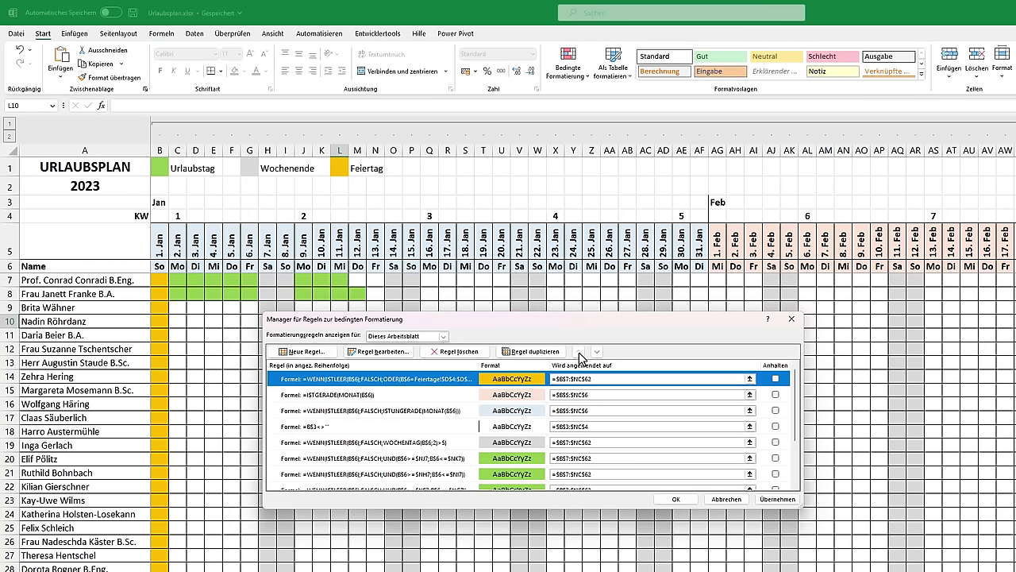
left_click(778, 498)
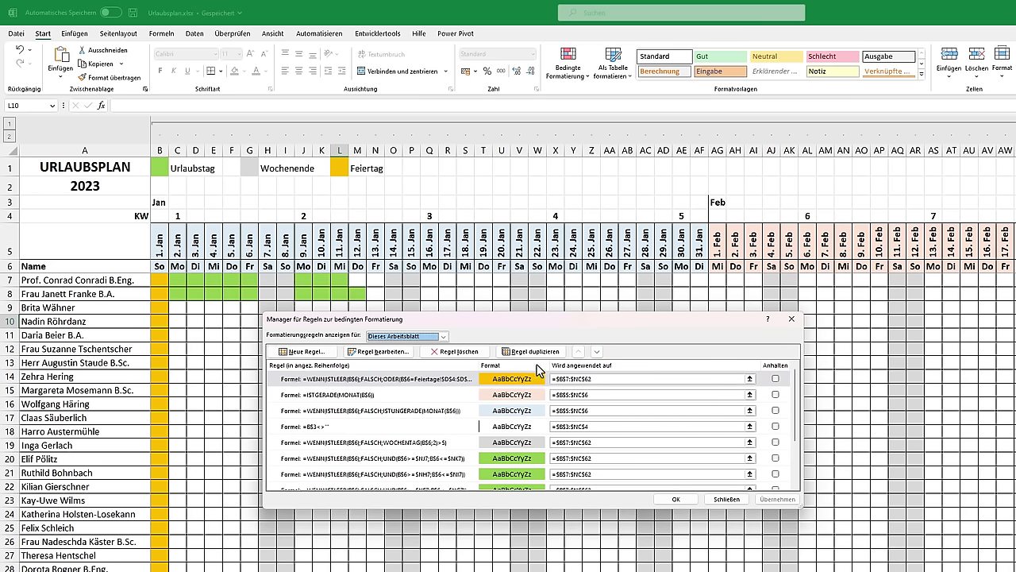
Check the rules' applied ranges, move the WOCHENTAG rule to second place, and close the manager
left_click(570, 379)
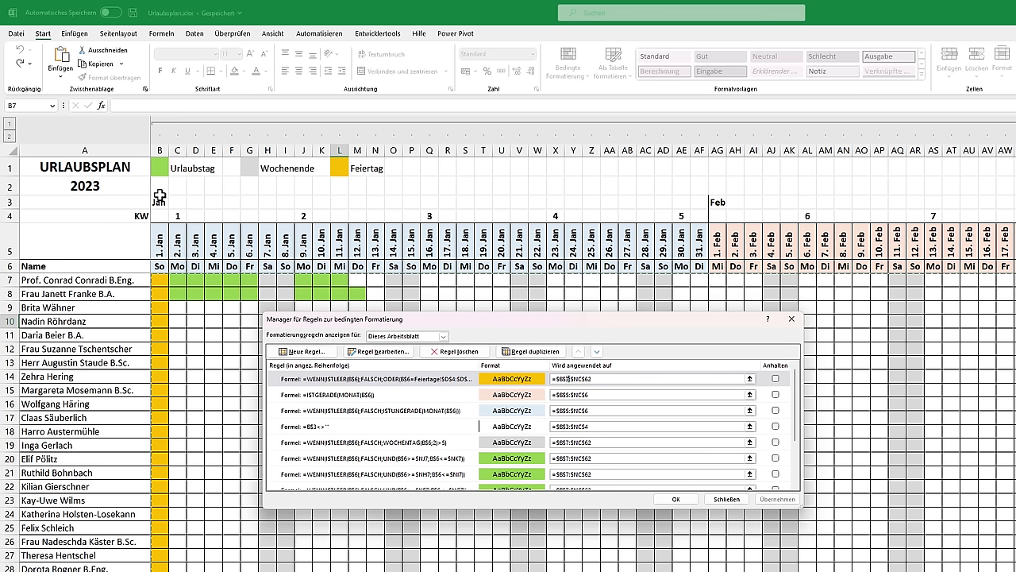
left_click(608, 410)
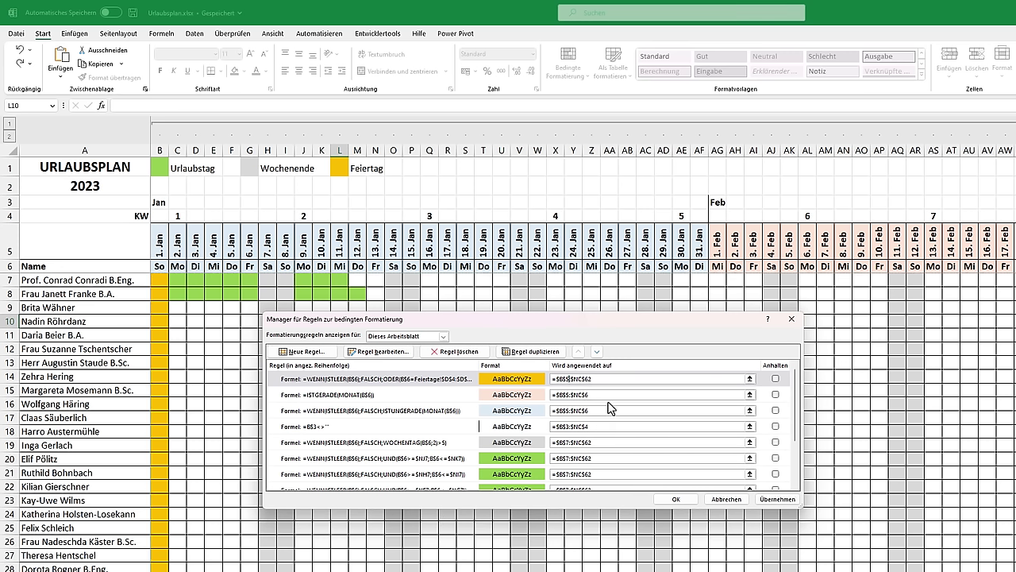
left_click(778, 500)
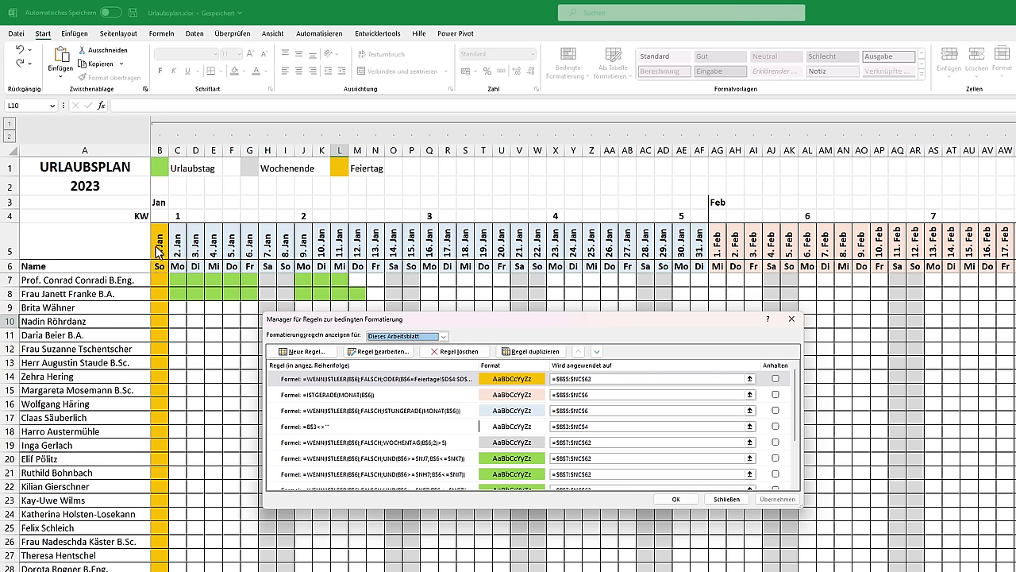
left_click(506, 445)
left_click(578, 352)
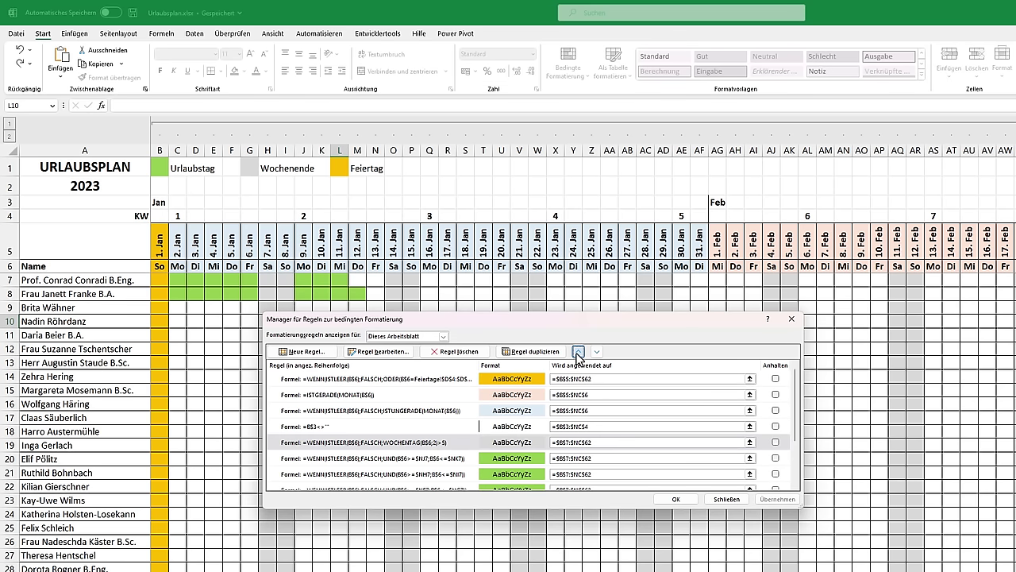
left_click(578, 351)
left_click(578, 352)
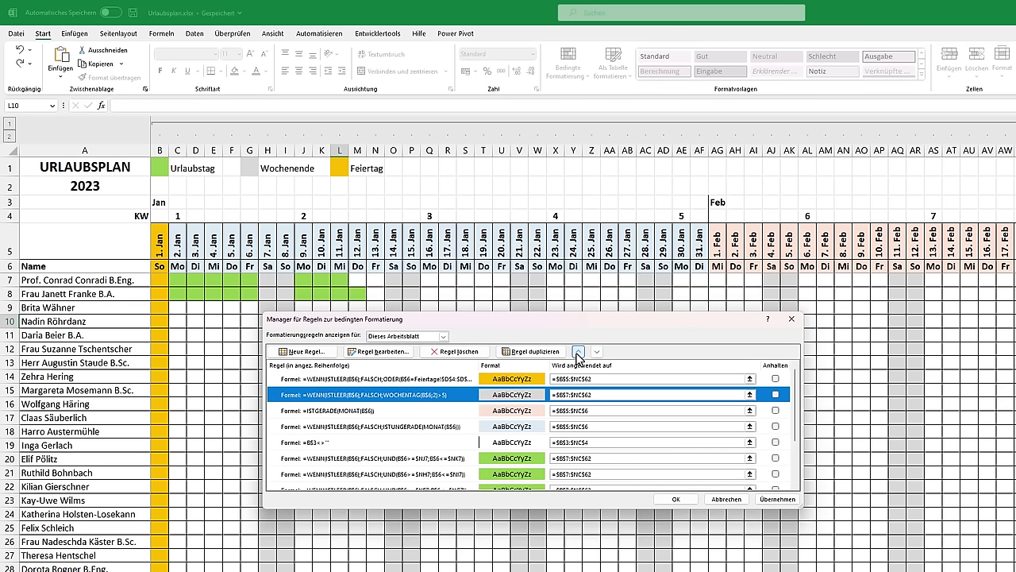
left_click(568, 395)
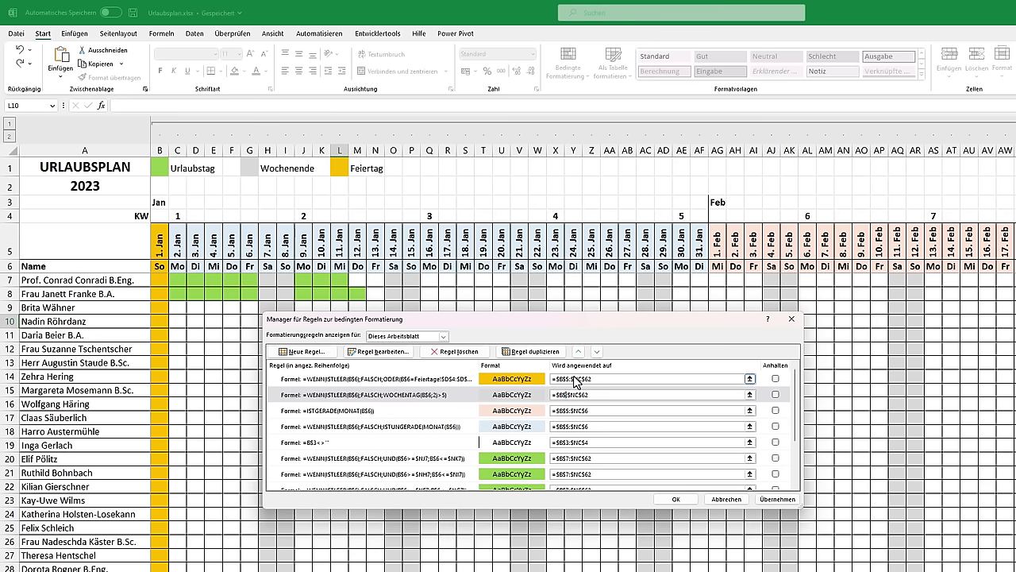
left_click(759, 499)
left_click(676, 499)
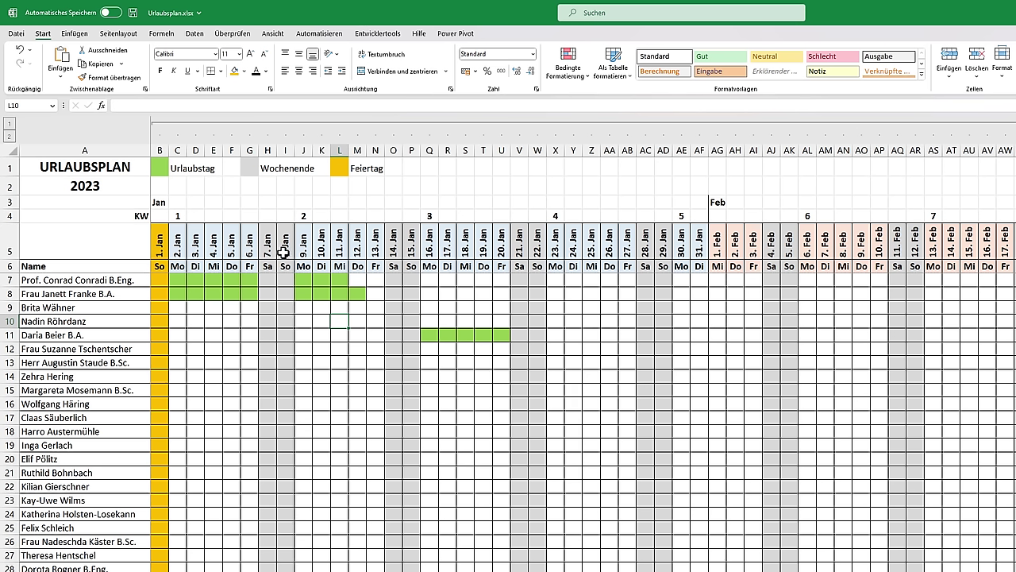
key("ctrl+Home")
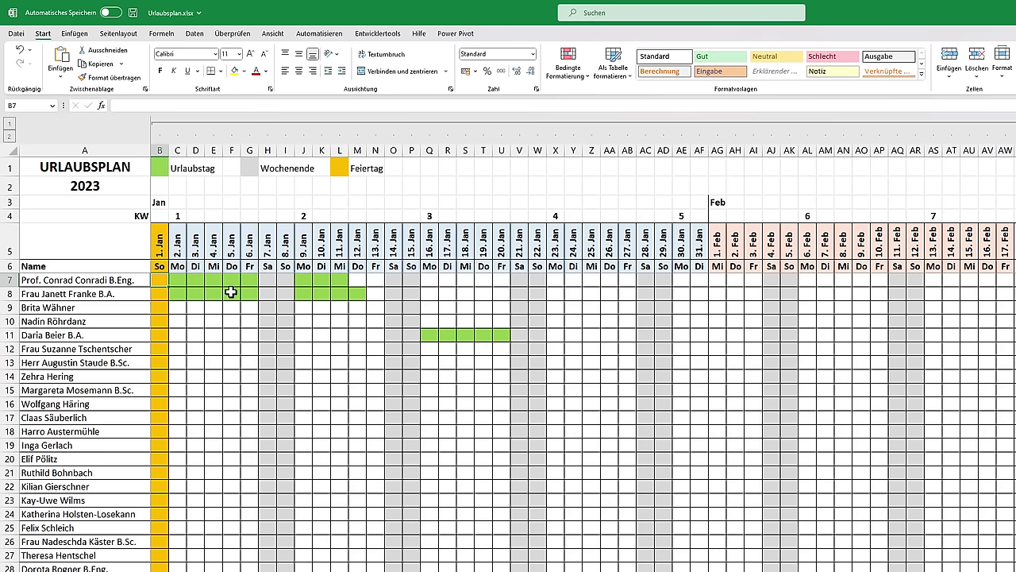
Limit columns ND:NK to dates from 01.01.2000 to 31.12.2100, with a Stopp error message
left_click_drag(198, 151, 556, 162)
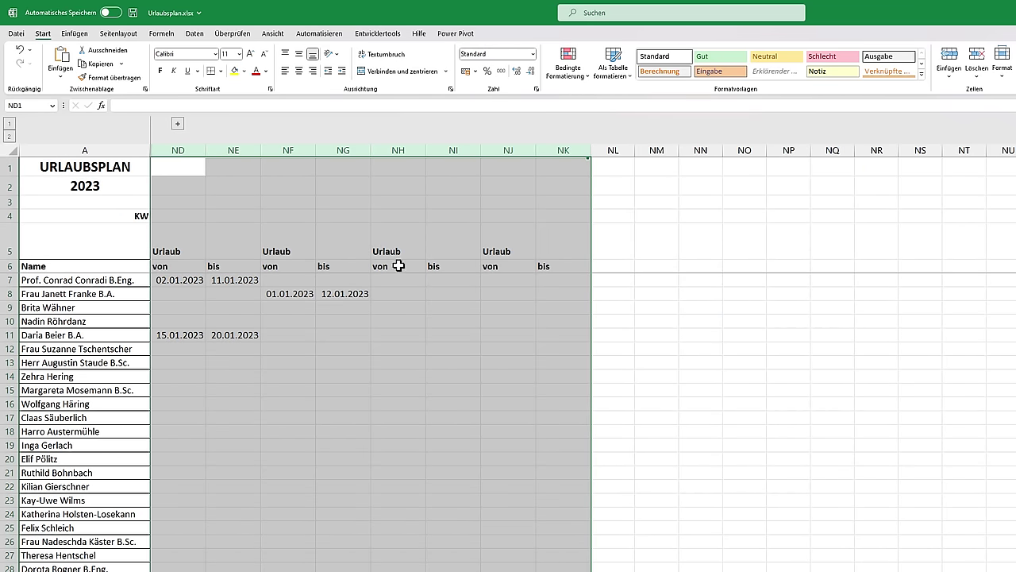
left_click(195, 33)
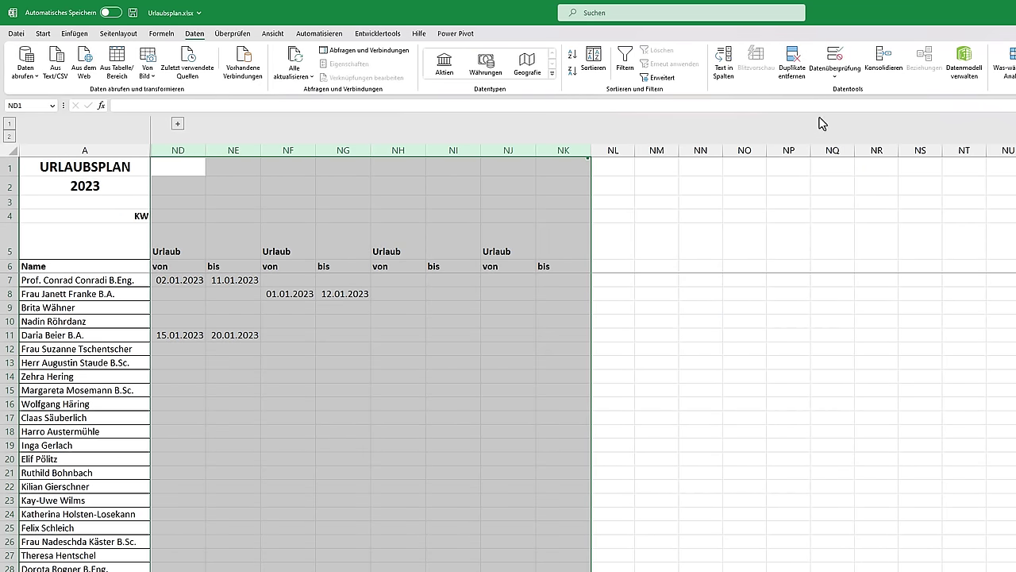
left_click(839, 57)
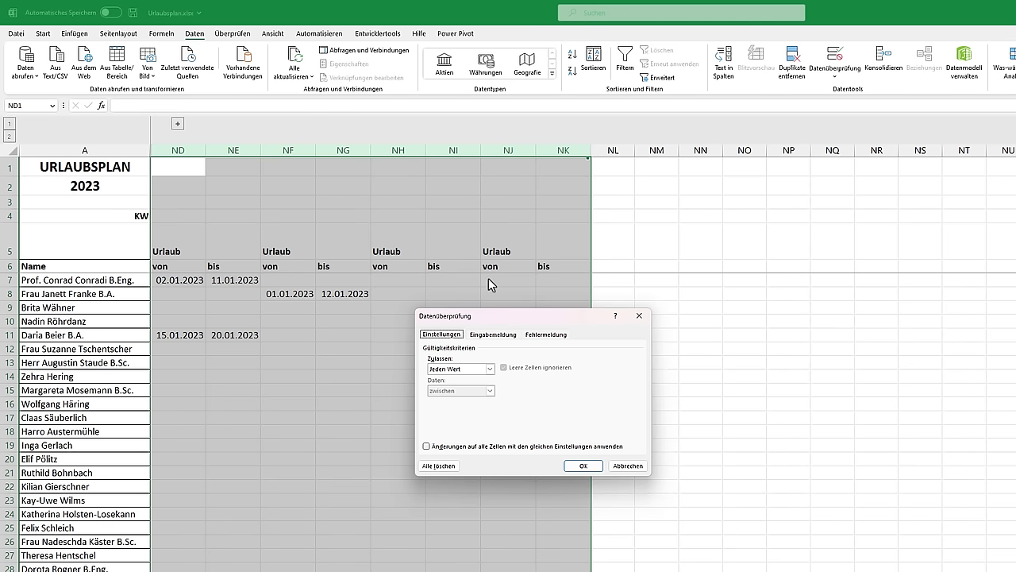
left_click(456, 370)
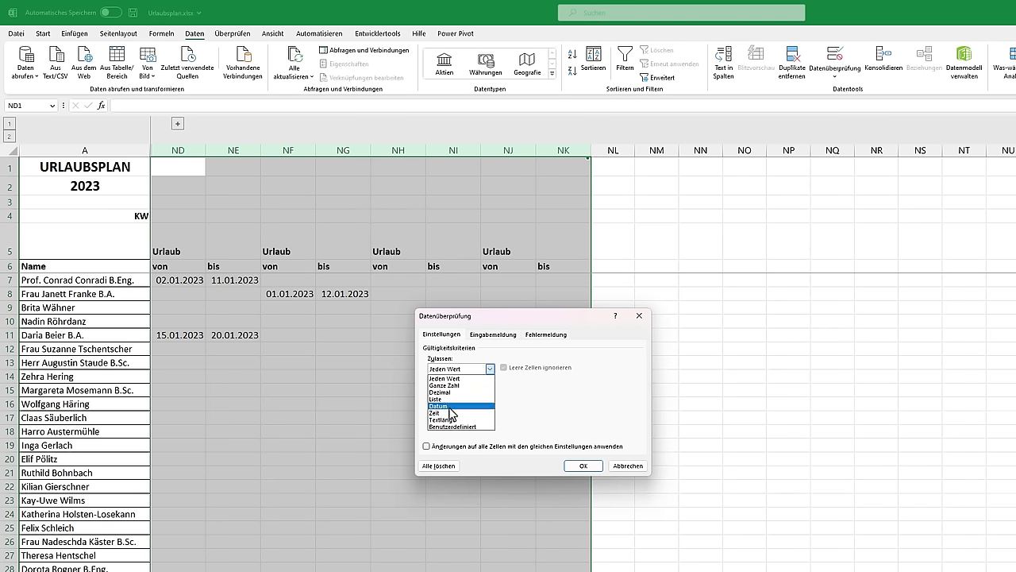
left_click(450, 411)
left_click(445, 412)
type("01.01.2000")
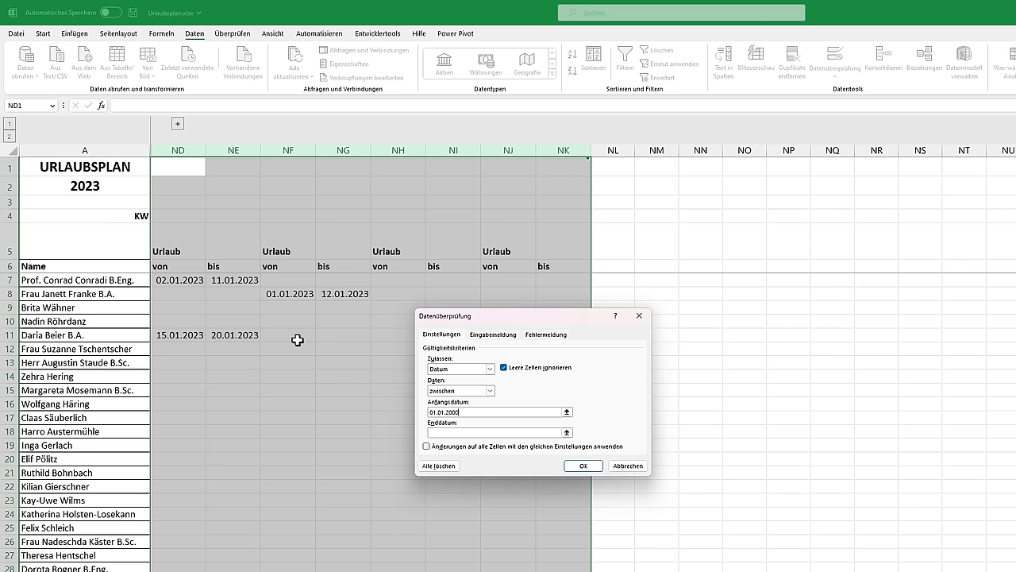
left_click(440, 433)
left_click(548, 334)
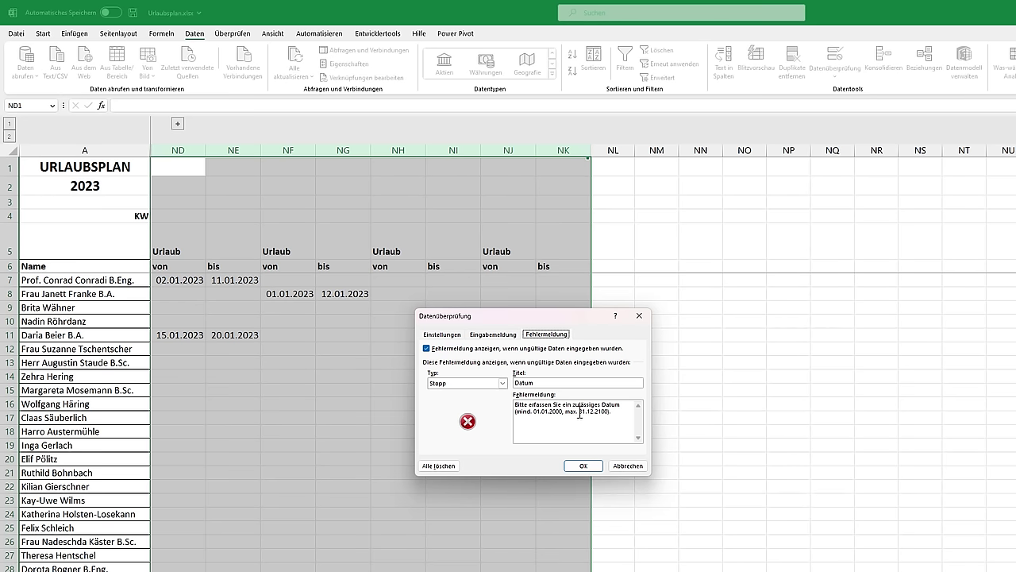
left_click(581, 465)
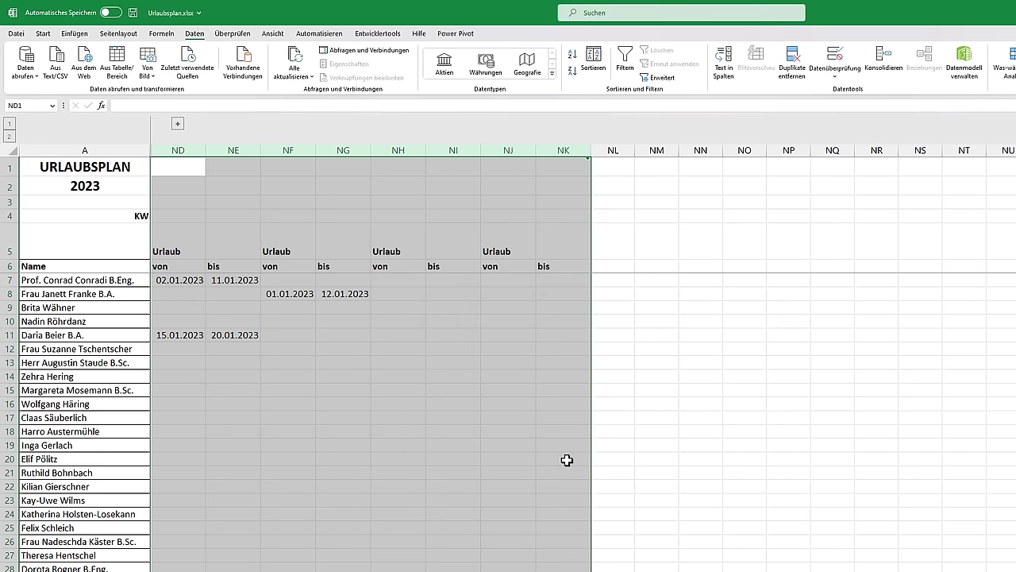
left_click(351, 335)
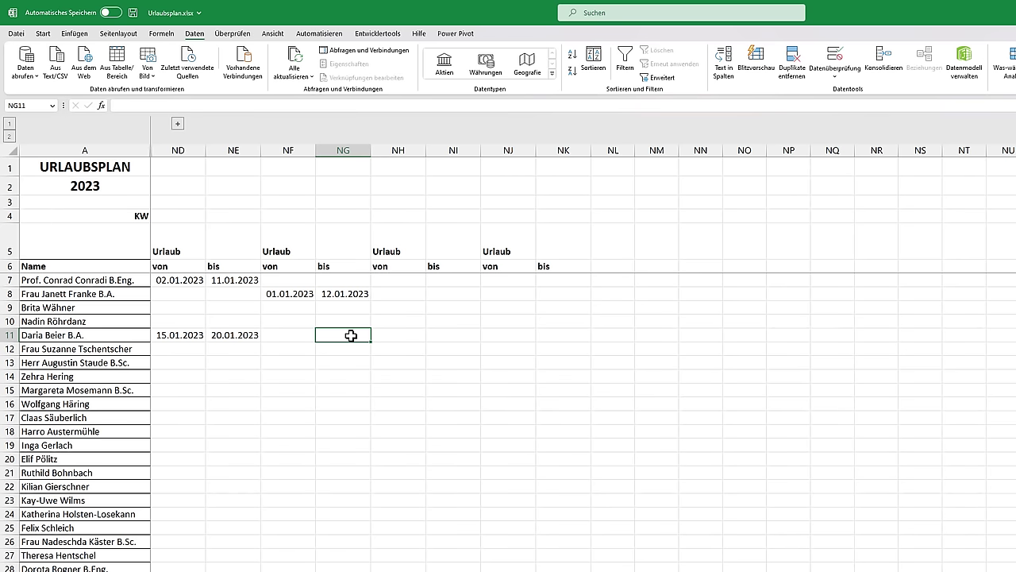
type("01.01.1999")
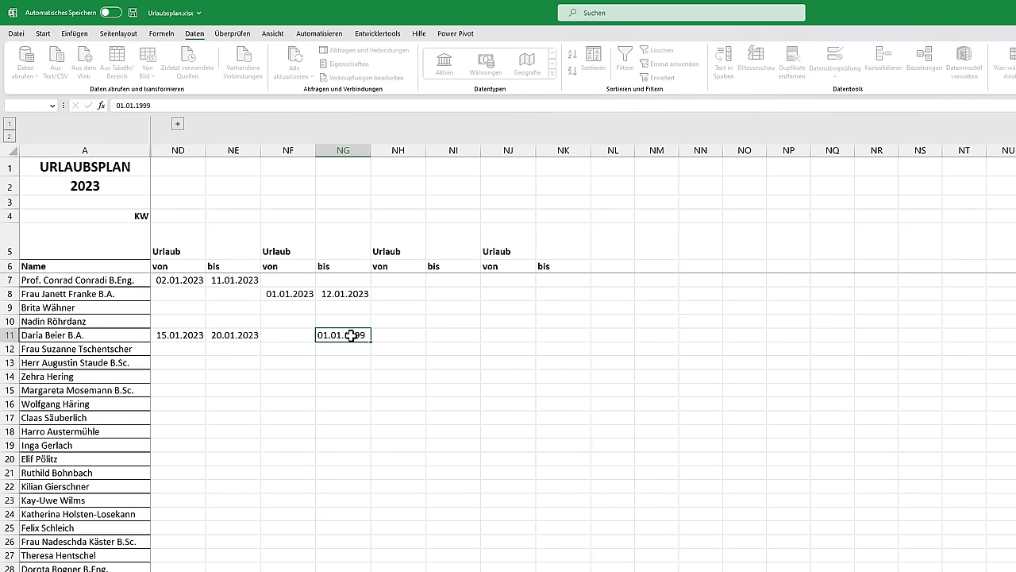
key("Return")
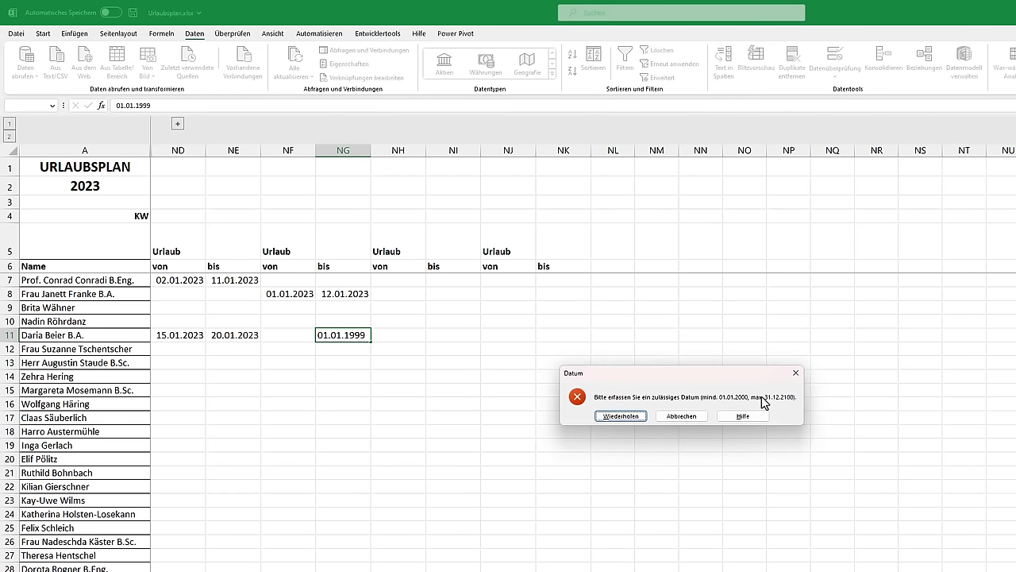
left_click(682, 415)
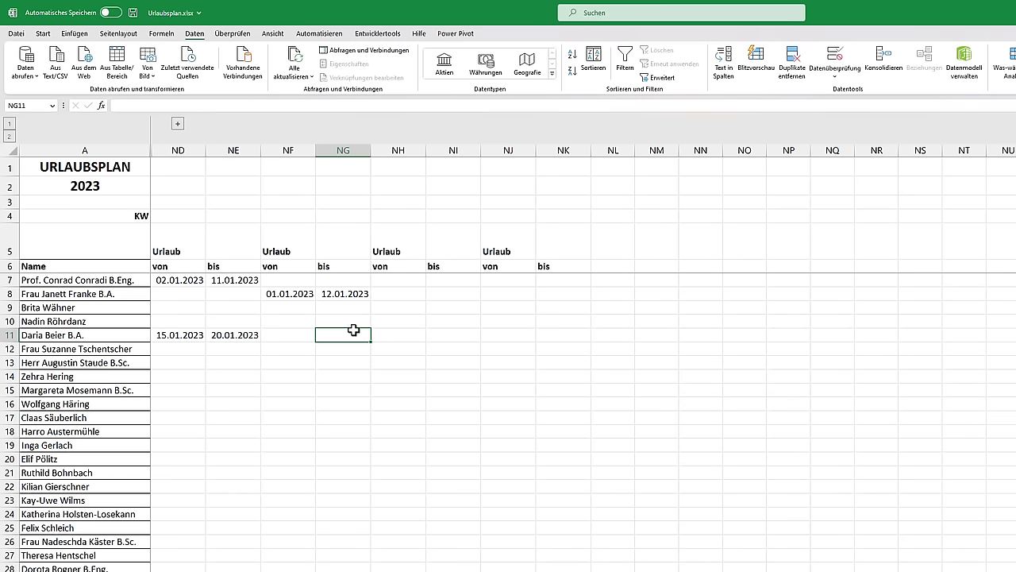
type("32.01.2010")
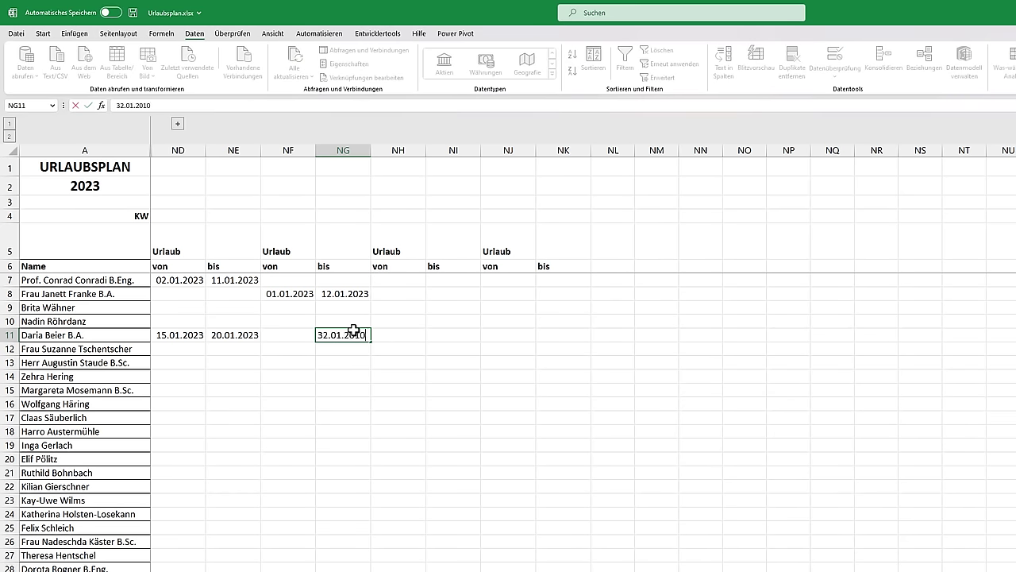
key("Return")
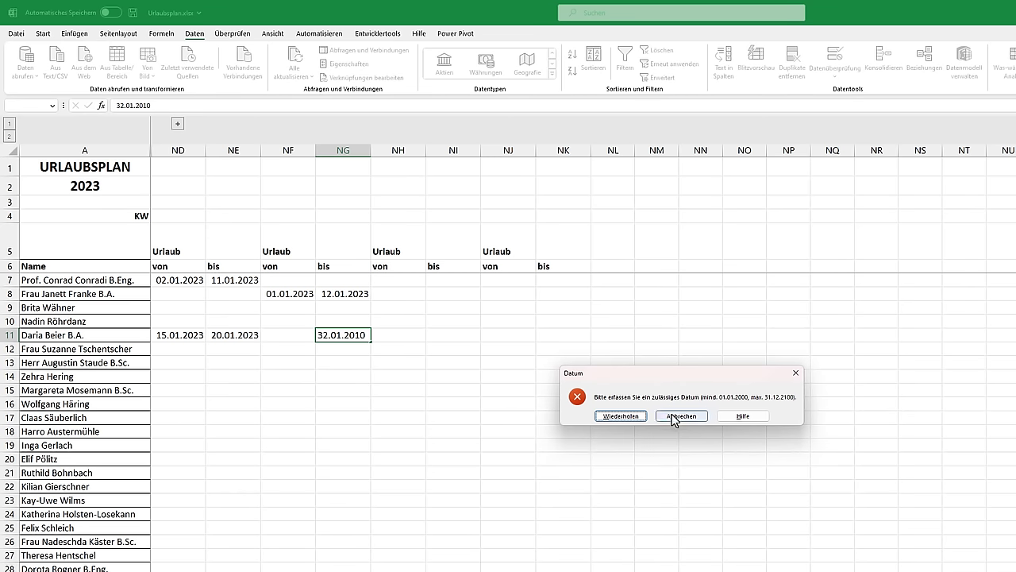
left_click(673, 414)
left_click(406, 215)
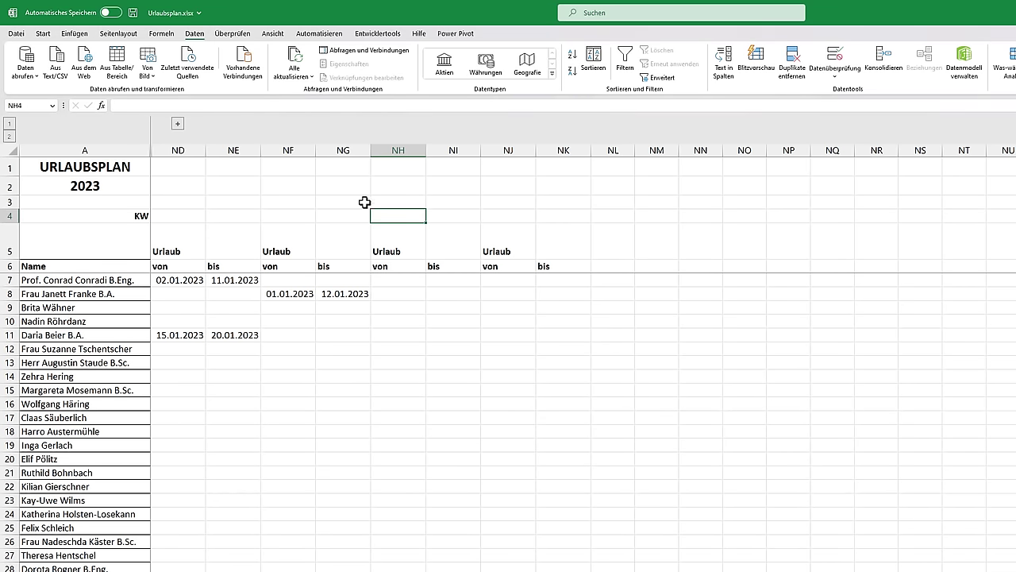
Set the von/bis cells' data validation to 'Jeden Wert' and deselect the range
mouse_move(184, 168)
left_mouse_down()
mouse_move(220, 186)
mouse_move(545, 256)
mouse_move(564, 274)
left_mouse_up()
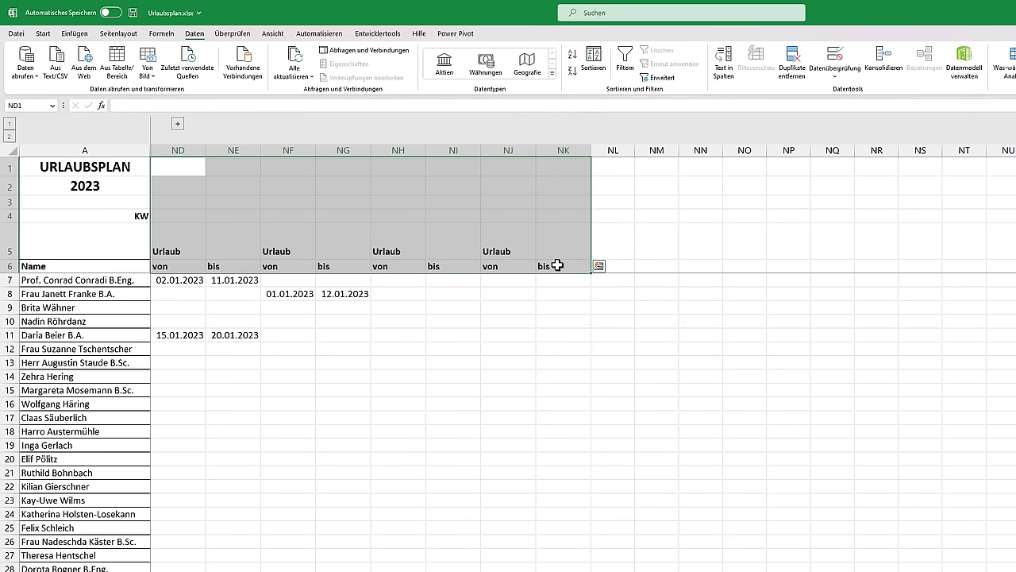
left_click(835, 57)
left_click(459, 333)
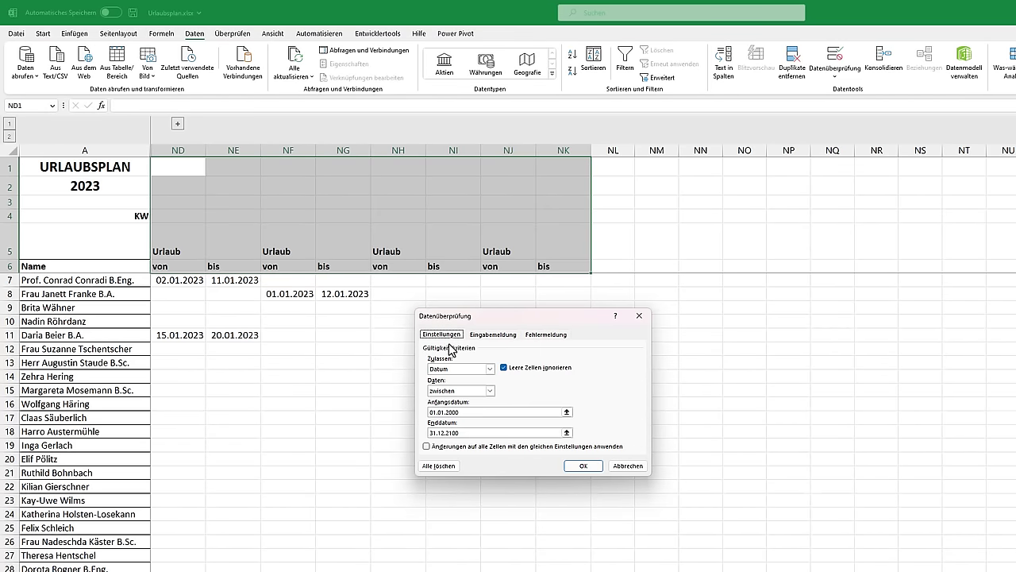
left_click(450, 368)
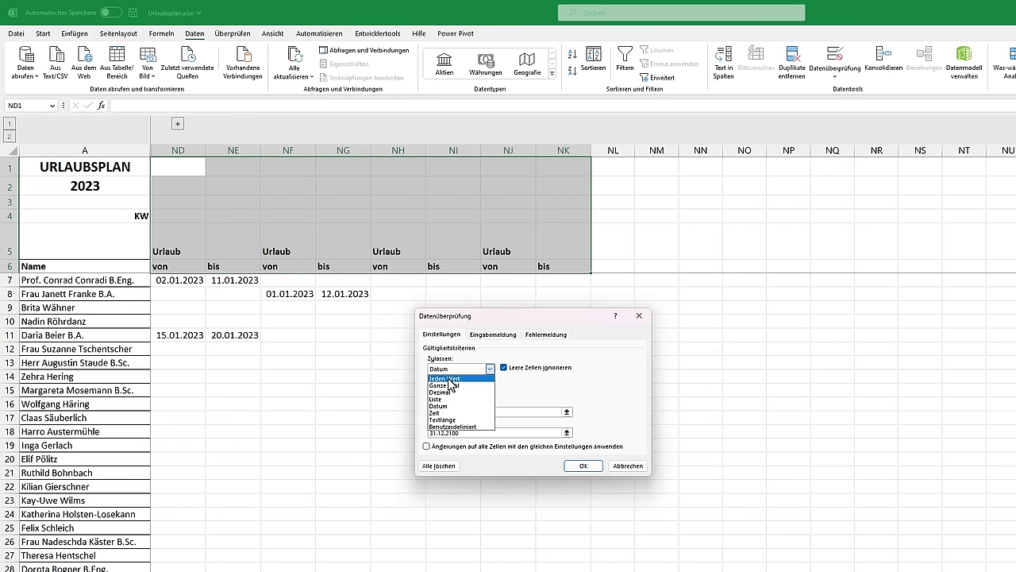
left_click(450, 378)
left_click(587, 466)
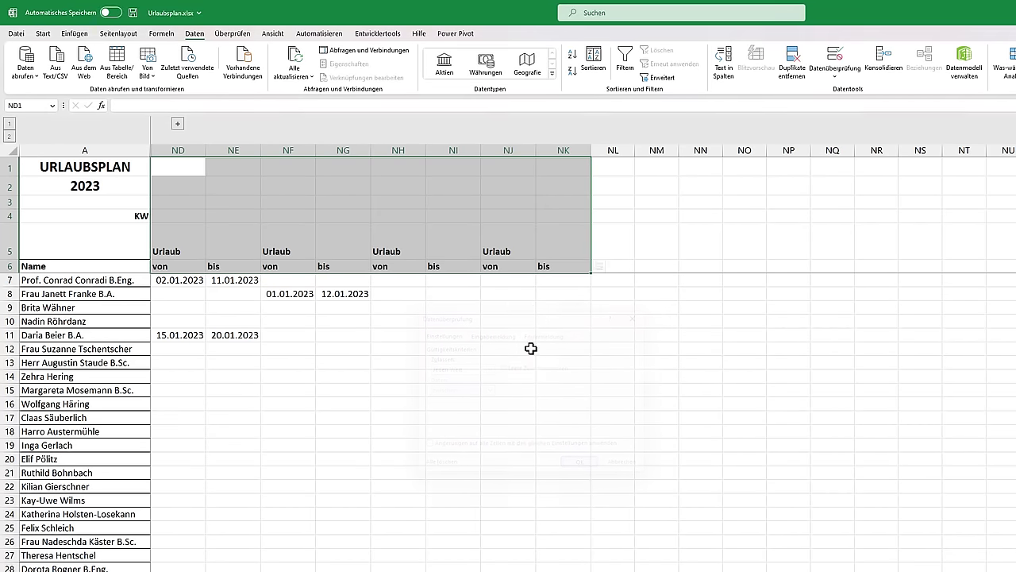
left_click(459, 211)
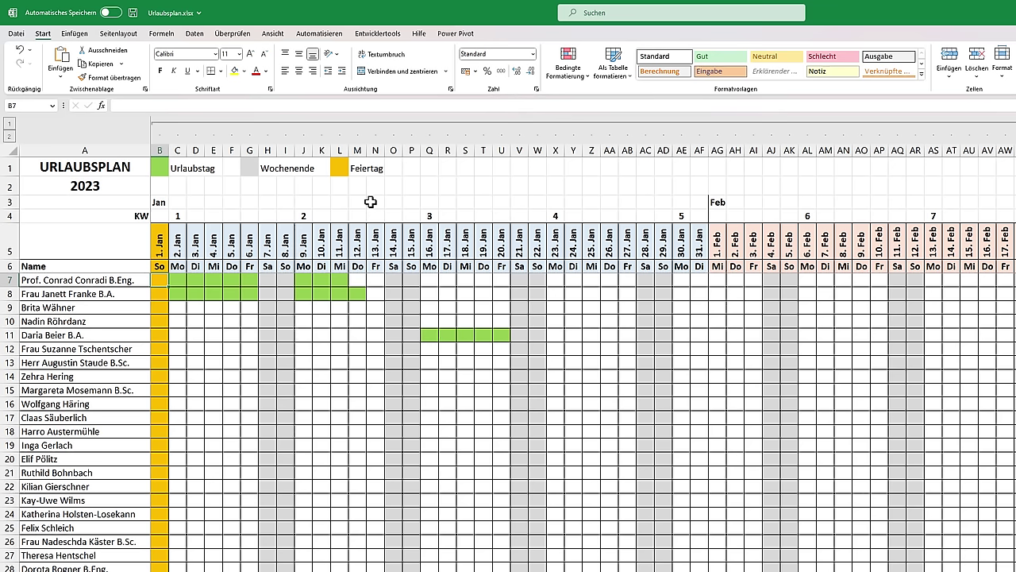
Turn off Gitternetzlinien for the Urlaubsplan sheet
left_click(273, 34)
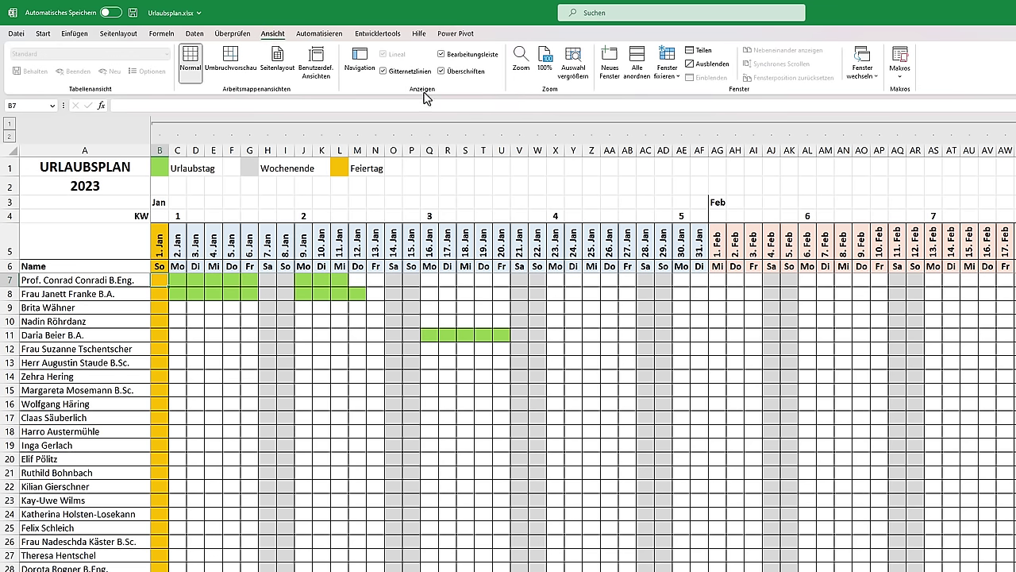
left_click(386, 71)
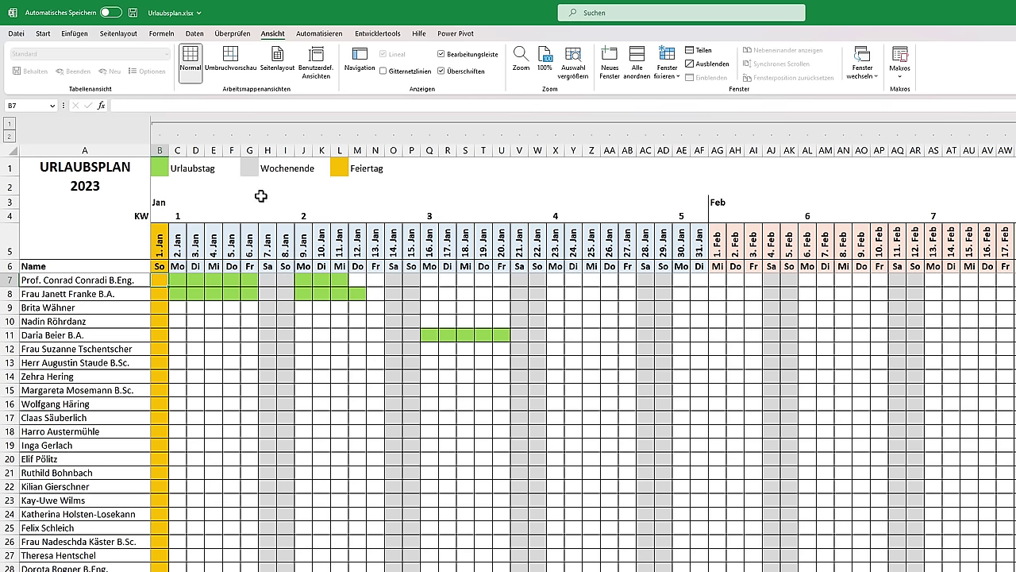
left_click(127, 34)
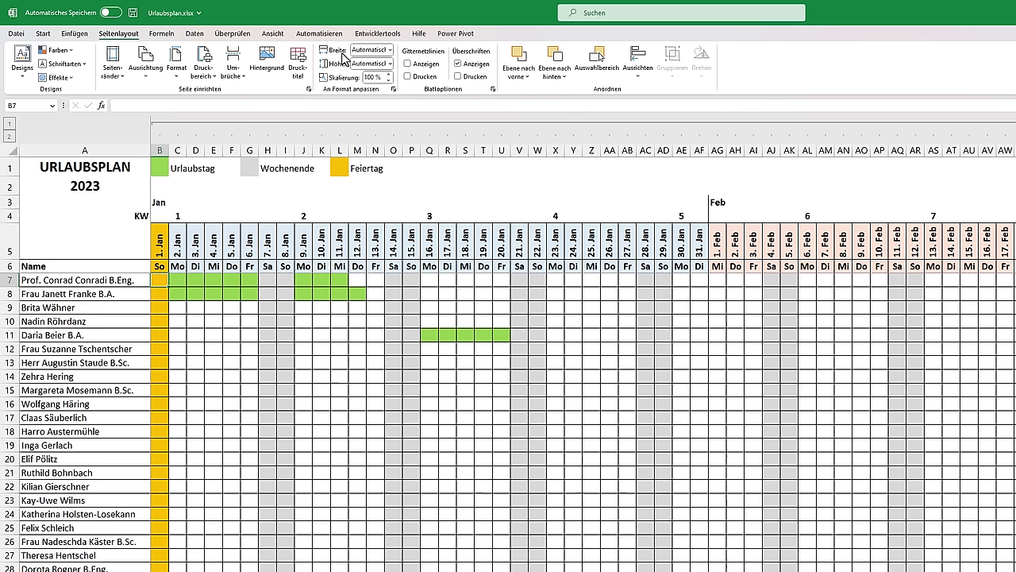
Fit the printout to '5 Seiten' wide and '1 Seite' tall, scaling it to 29%
left_click(389, 50)
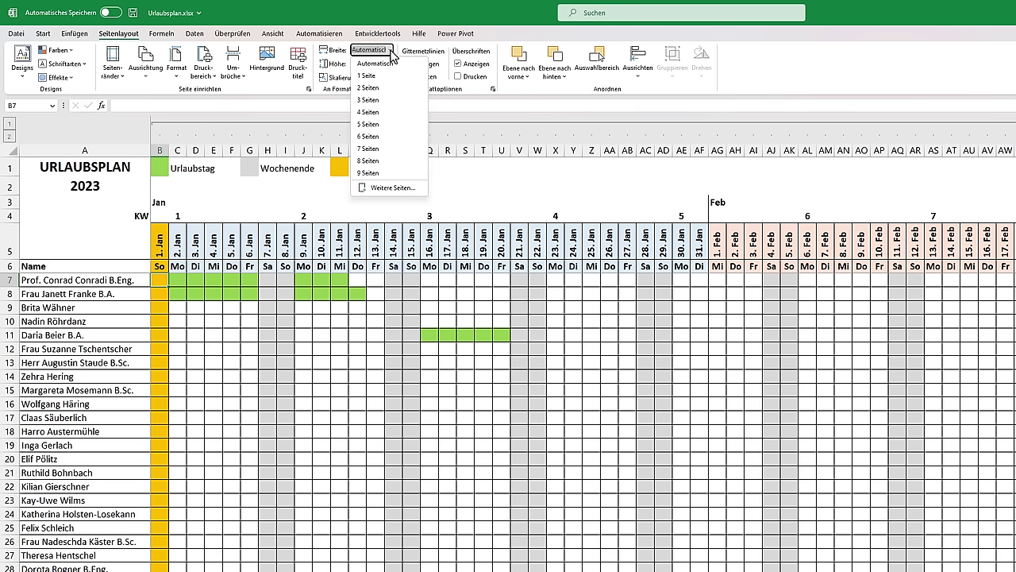
left_click(384, 124)
left_click(389, 63)
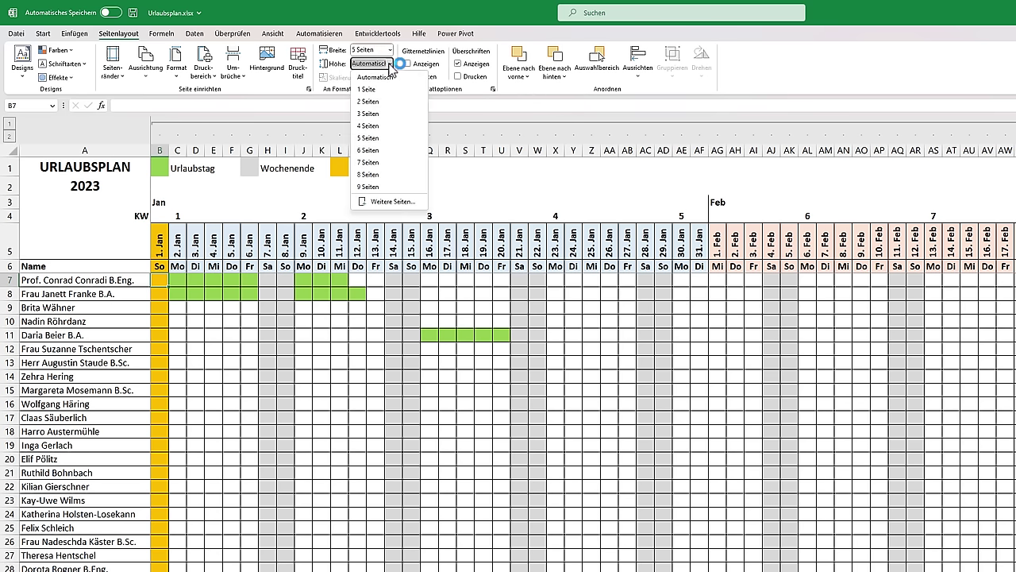
left_click(386, 89)
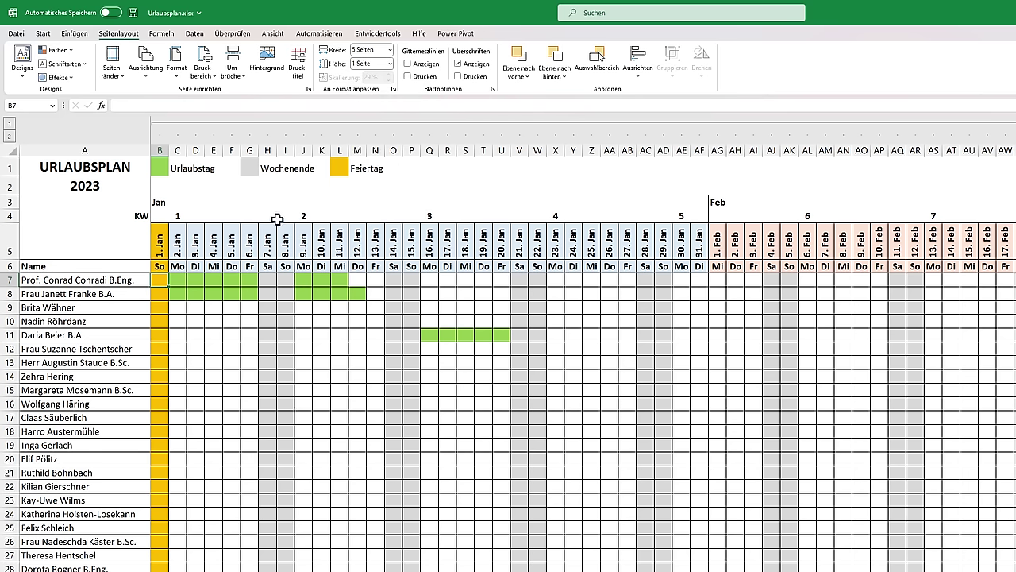
Set the print titles to repeat column $A:$A on the left of every page
left_click(298, 76)
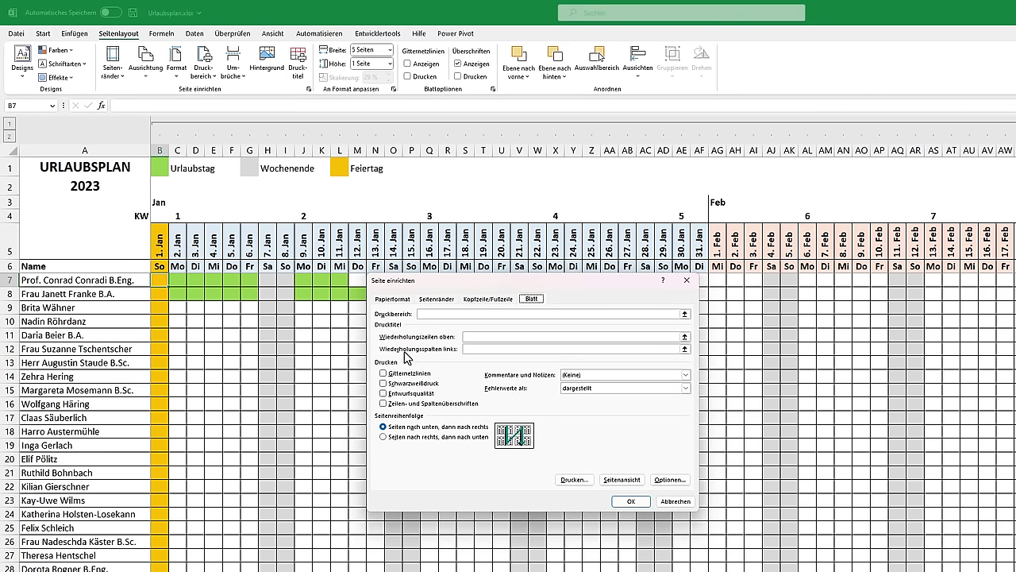
left_click(685, 349)
left_click(85, 150)
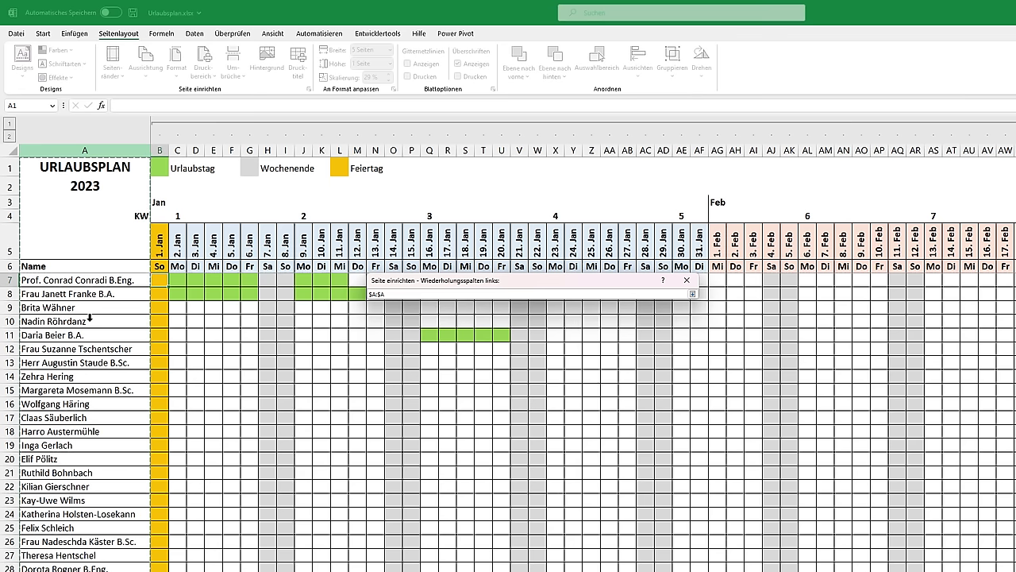
key("Return")
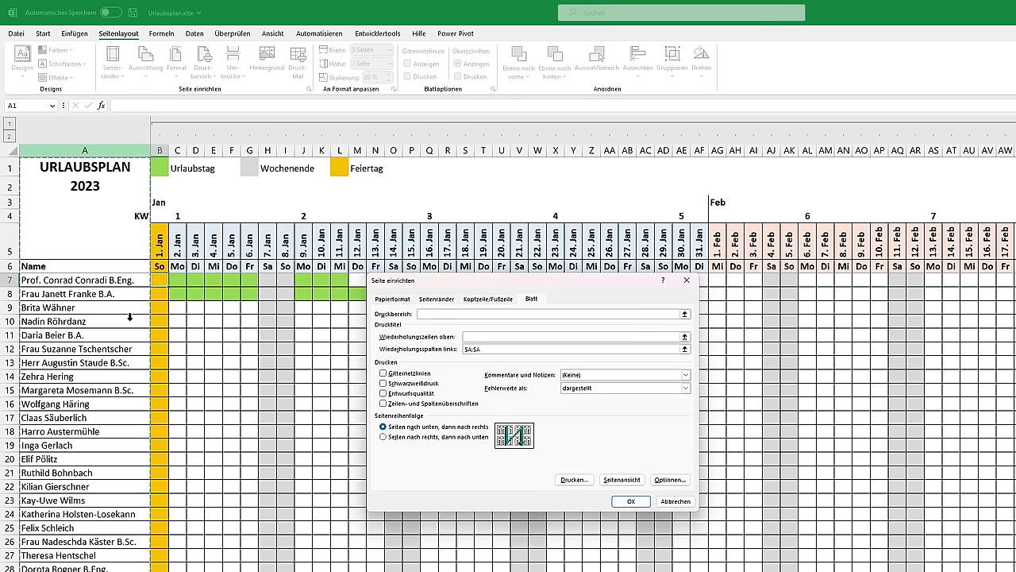
left_click(631, 501)
left_click(176, 60)
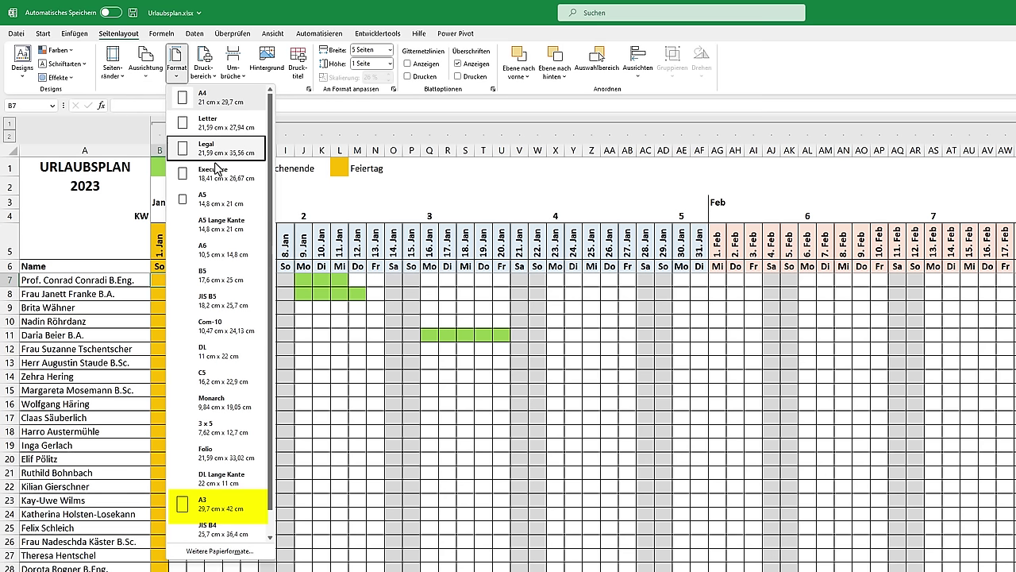
Set the page to A3 paper, Querformat orientation and Schmal margins
left_click(230, 509)
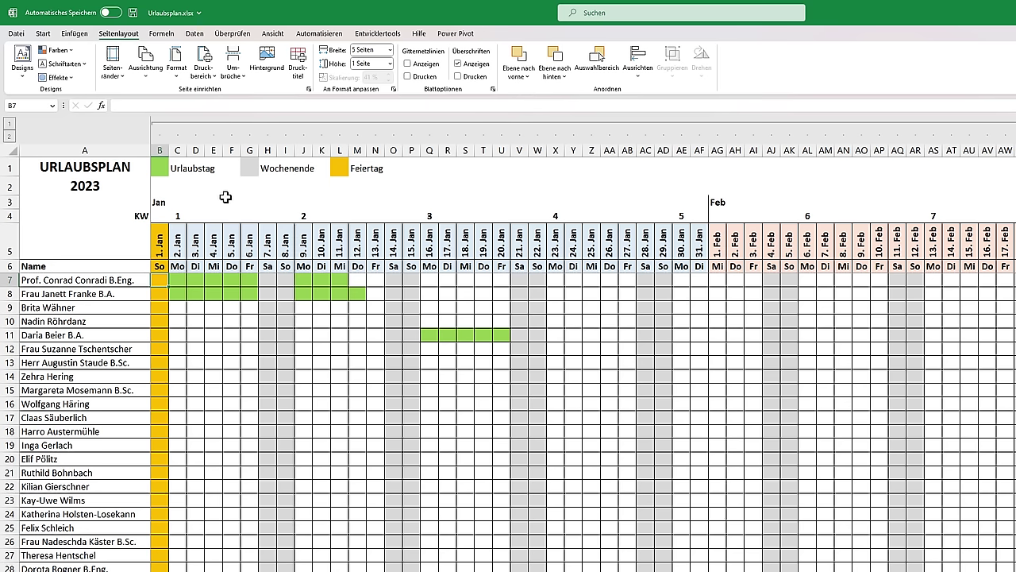
left_click(145, 62)
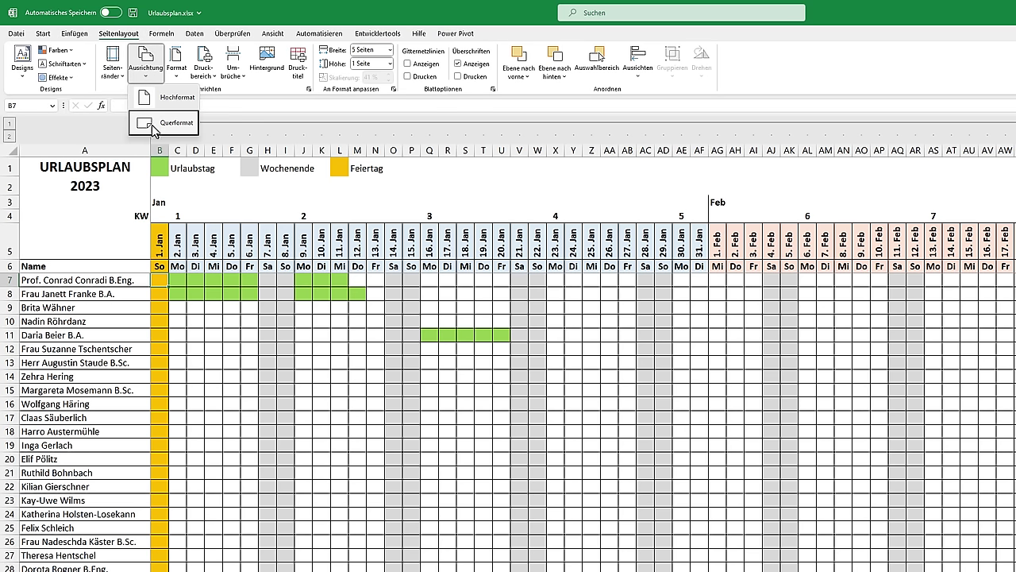
left_click(154, 126)
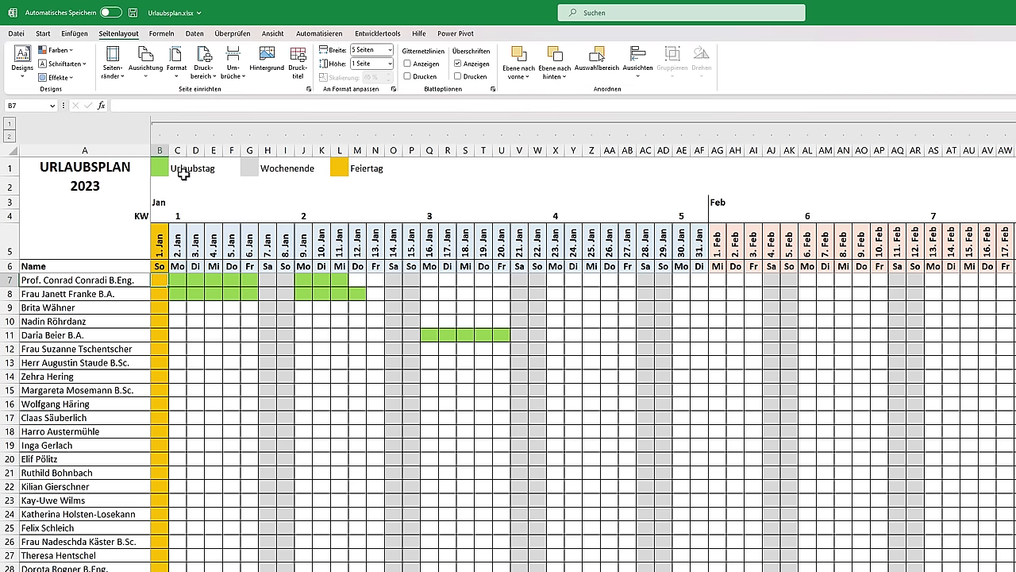
left_click(114, 63)
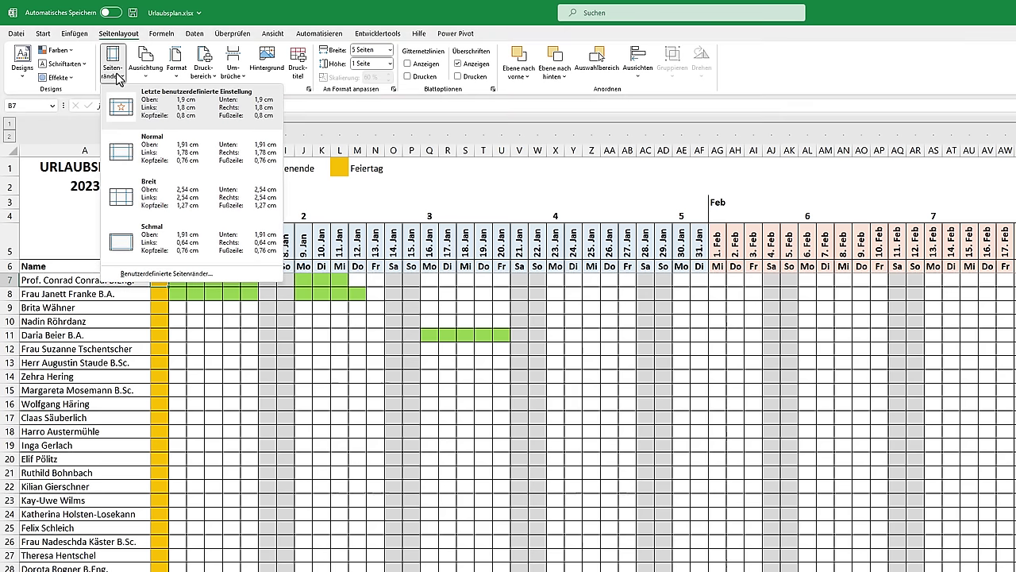
left_click(143, 238)
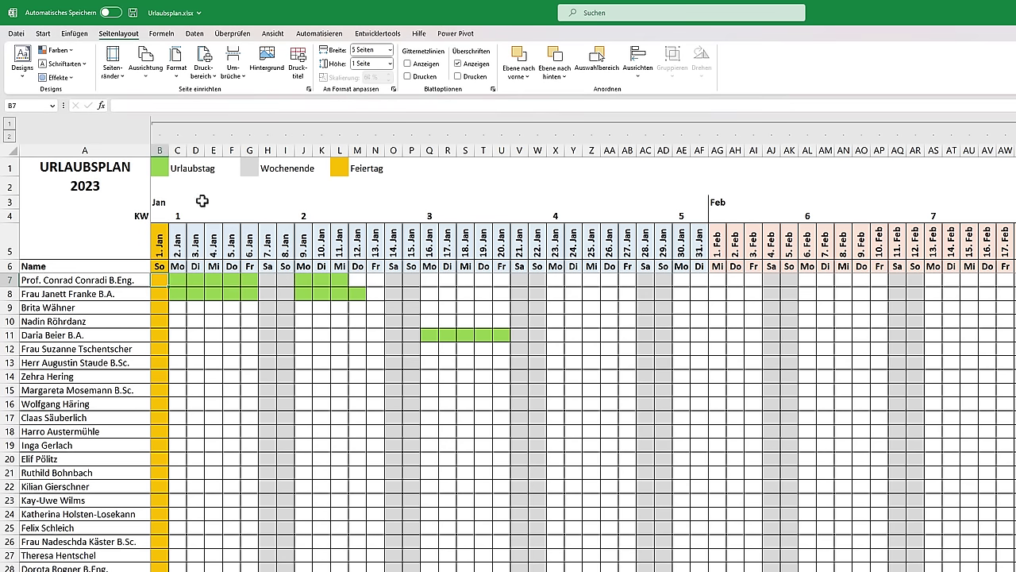
Open the print preview and select Microsoft Print to PDF as the printer
left_click(16, 34)
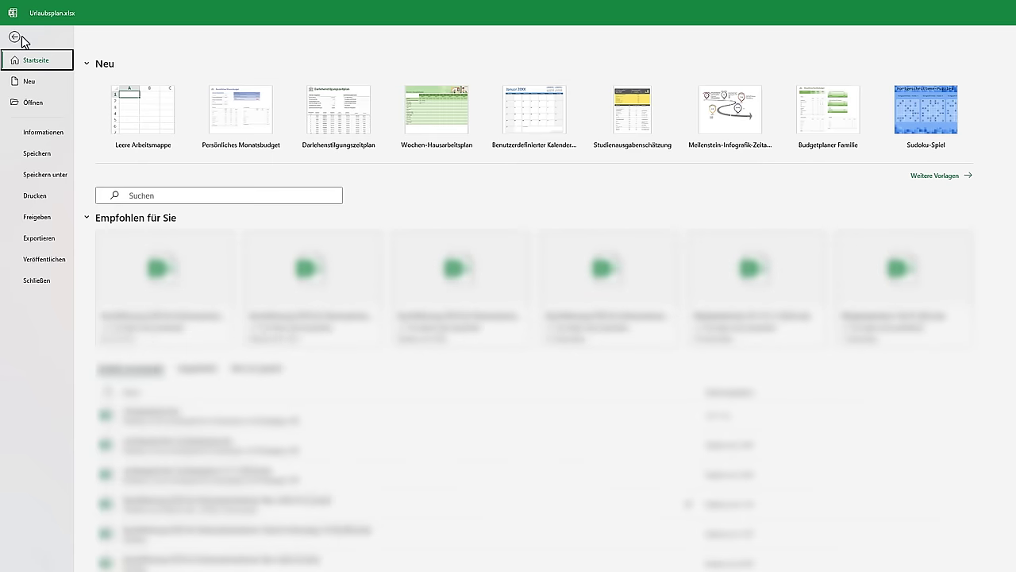
left_click(35, 196)
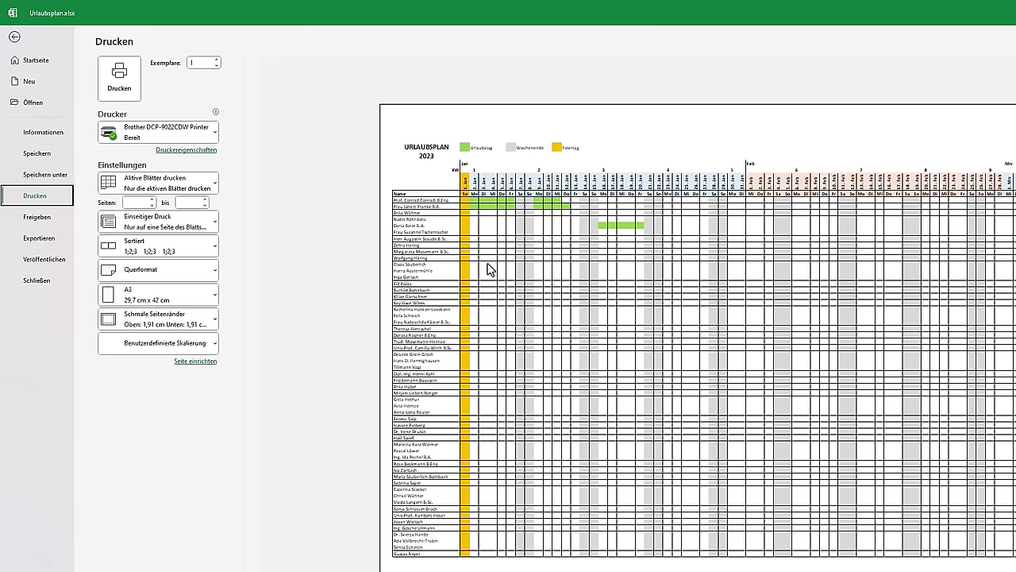
left_click(208, 138)
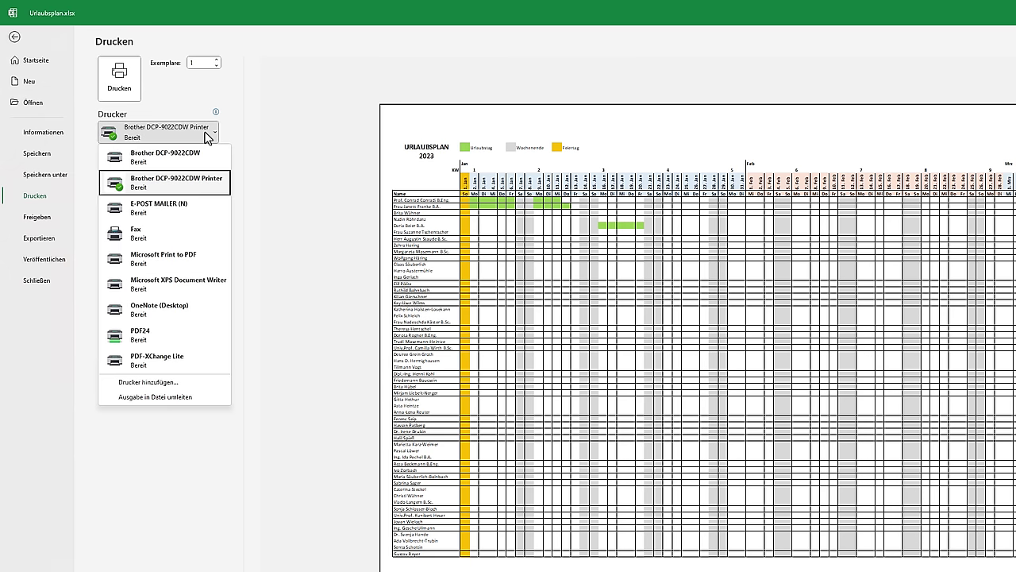
left_click(208, 259)
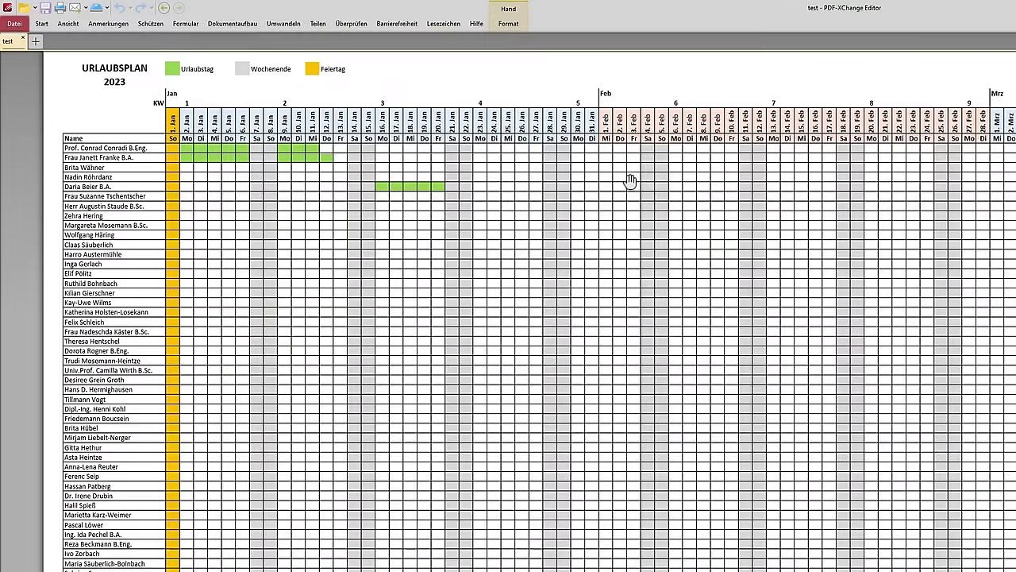
Scroll through the test PDF's first page, where the March date headers show #####
scroll(598, 181, "up", 1)
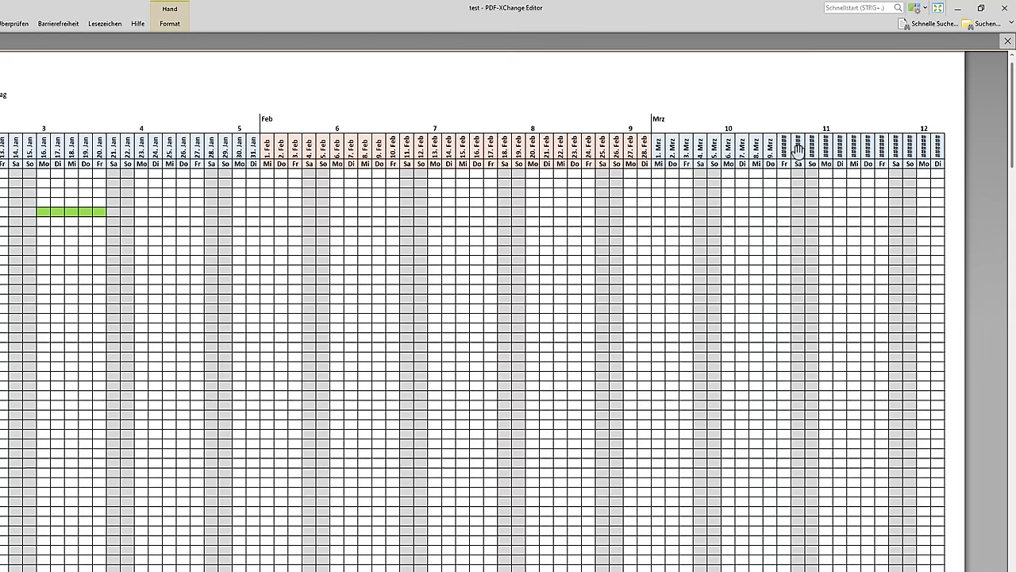
Return to the workbook and heighten date header row 5 to 47.25
left_click(958, 8)
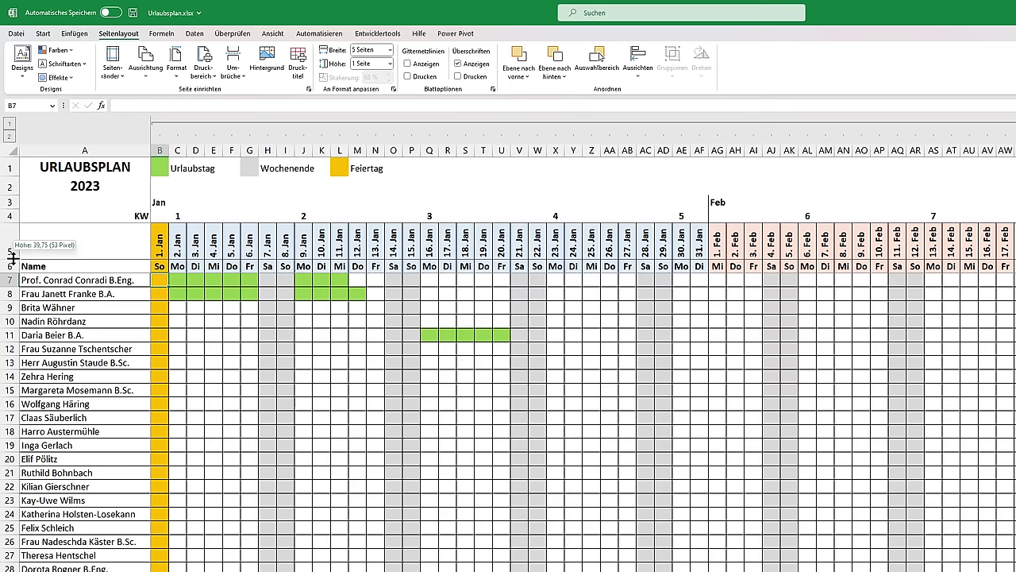
left_click_drag(11, 252, 11, 265)
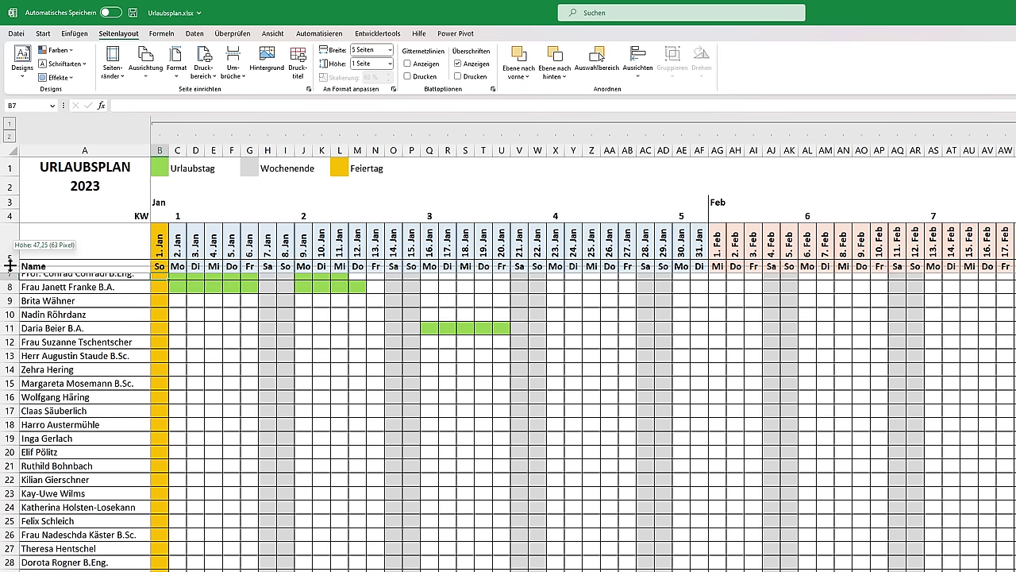
left_click_drag(11, 265, 11, 266)
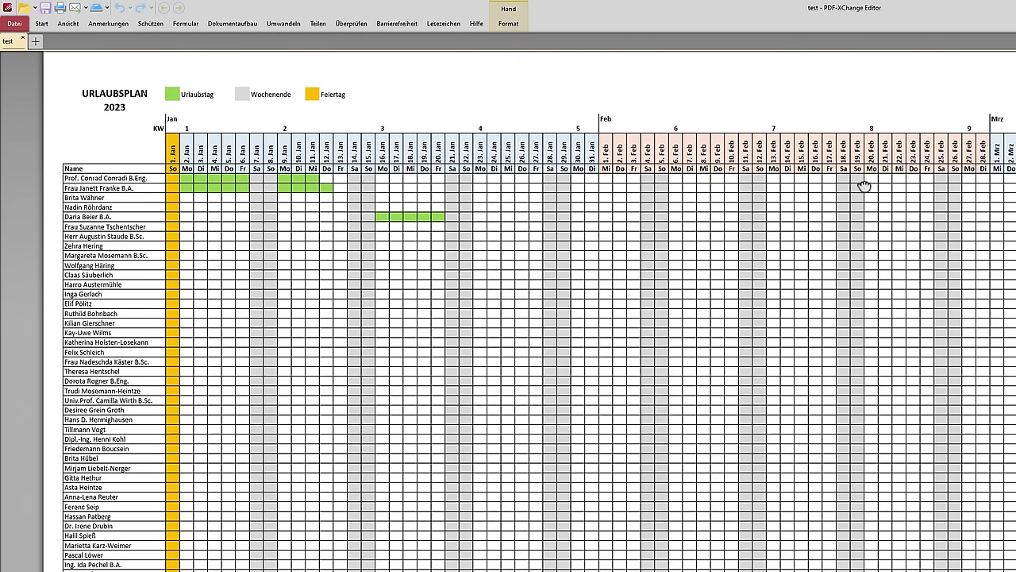
Scroll through the re-exported PDF to confirm full date headers through December and the von–bis columns
scroll(735, 244, "down", 3)
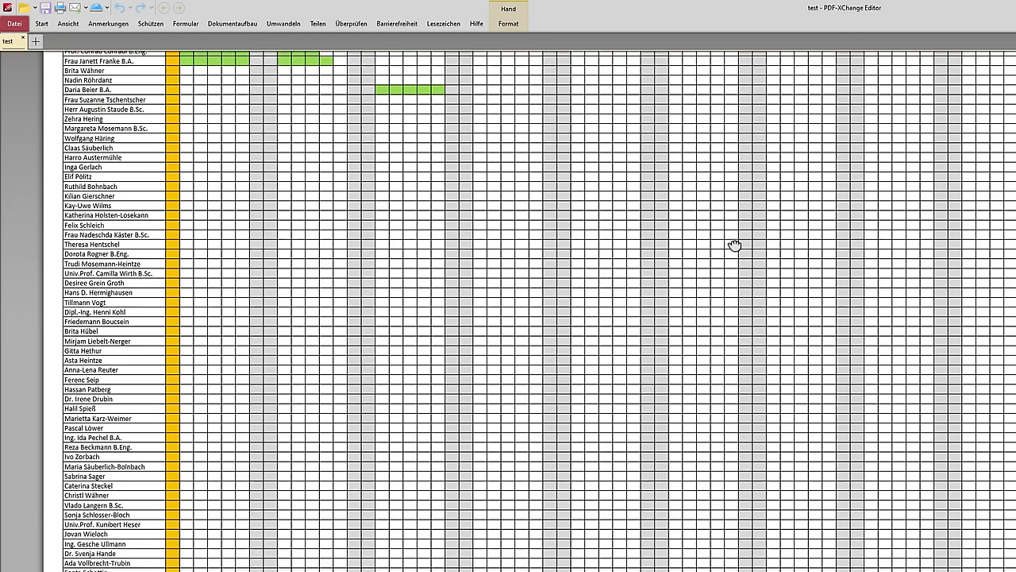
scroll(734, 245, "down", 5)
scroll(735, 245, "down", 5)
scroll(735, 245, "down", 5)
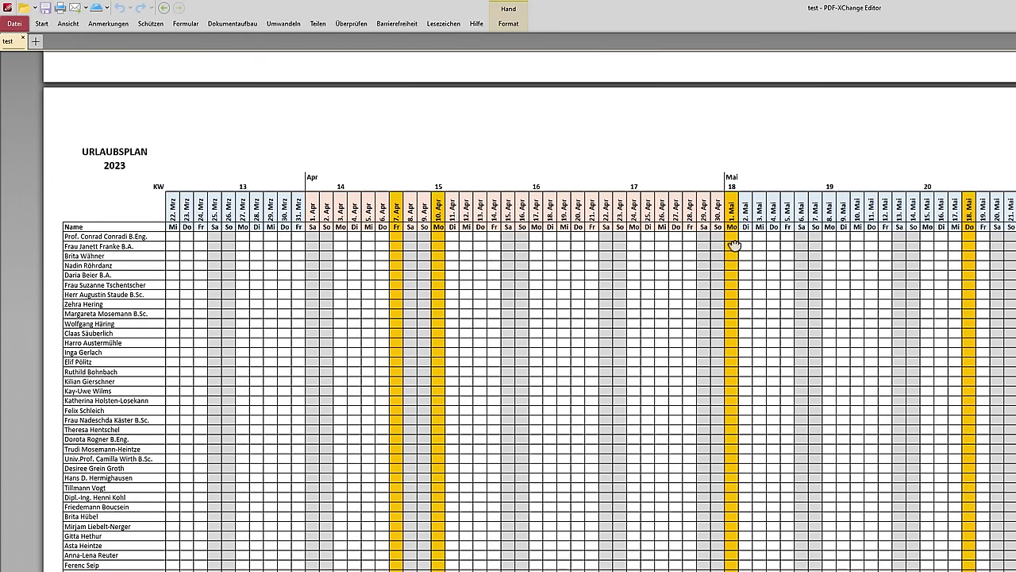
scroll(734, 246, "down", 2)
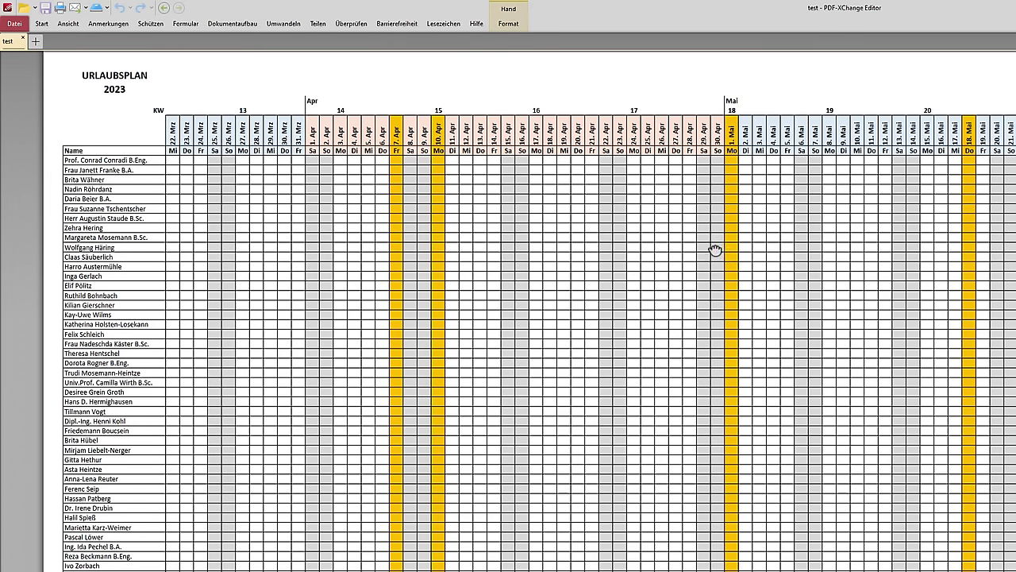
scroll(716, 253, "down", 5)
scroll(715, 262, "down", 5)
scroll(691, 290, "down", 5)
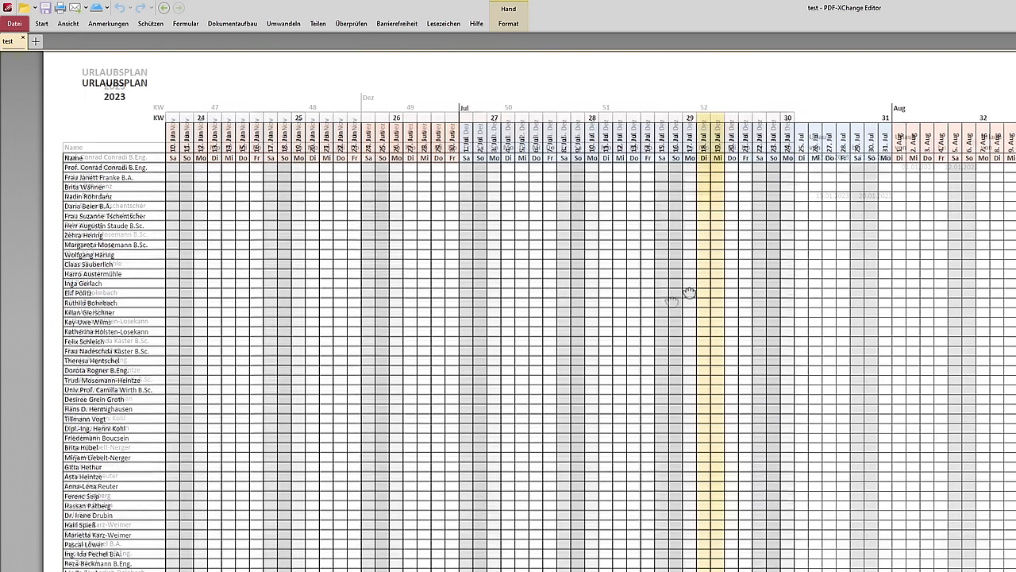
scroll(690, 293, "down", 5)
scroll(674, 294, "down", 3)
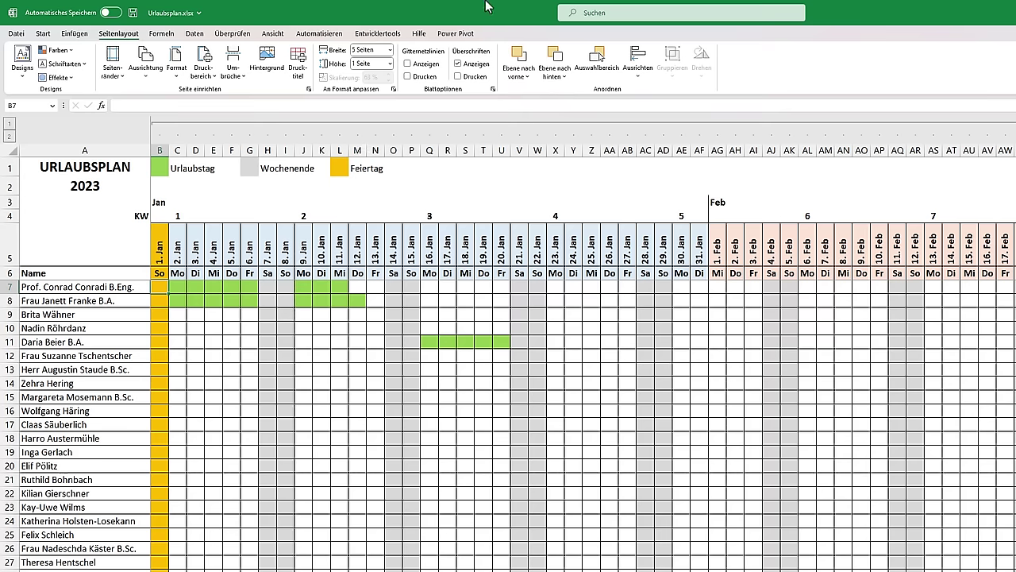
In Umbruchvorschau, drag the right page-break line leftward, then switch back to Normal view
left_click(278, 37)
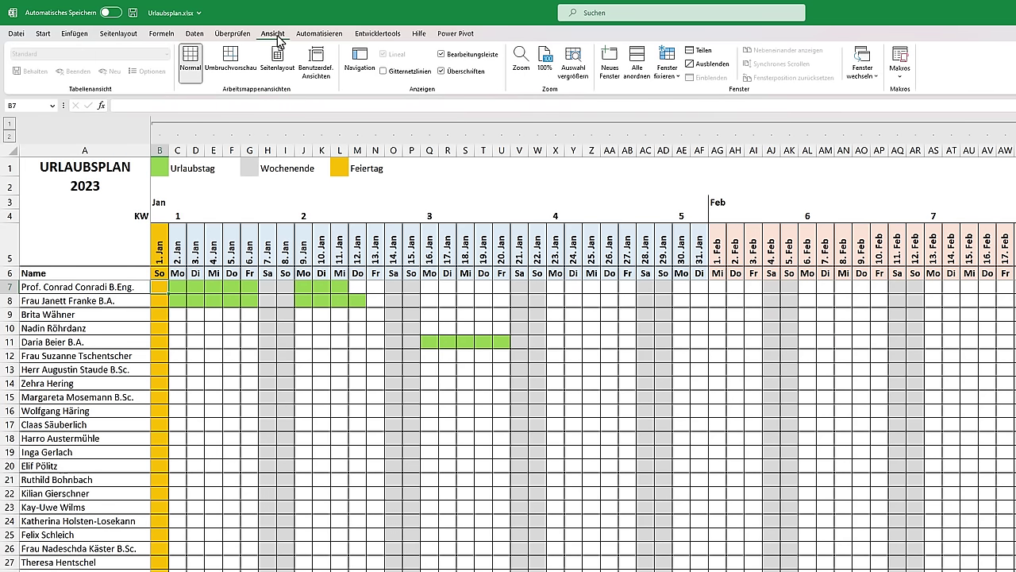
left_click(232, 62)
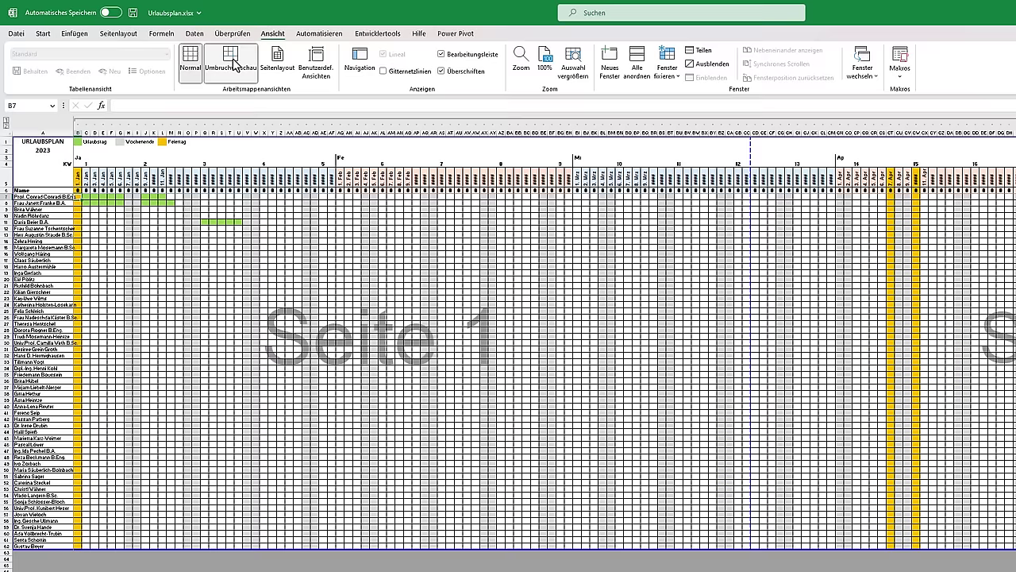
scroll(508, 342, "right", 10)
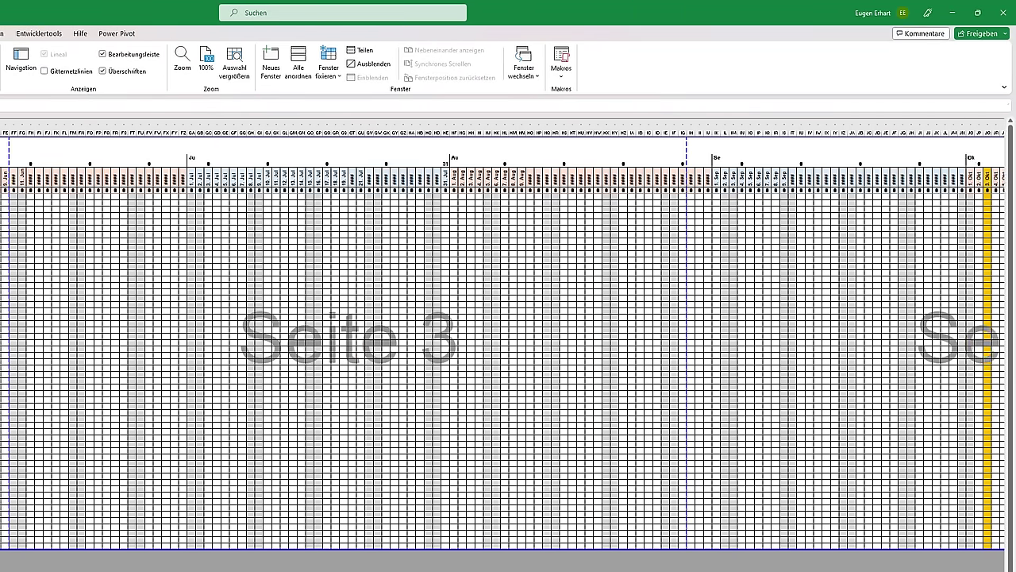
scroll(509, 341, "right", 10)
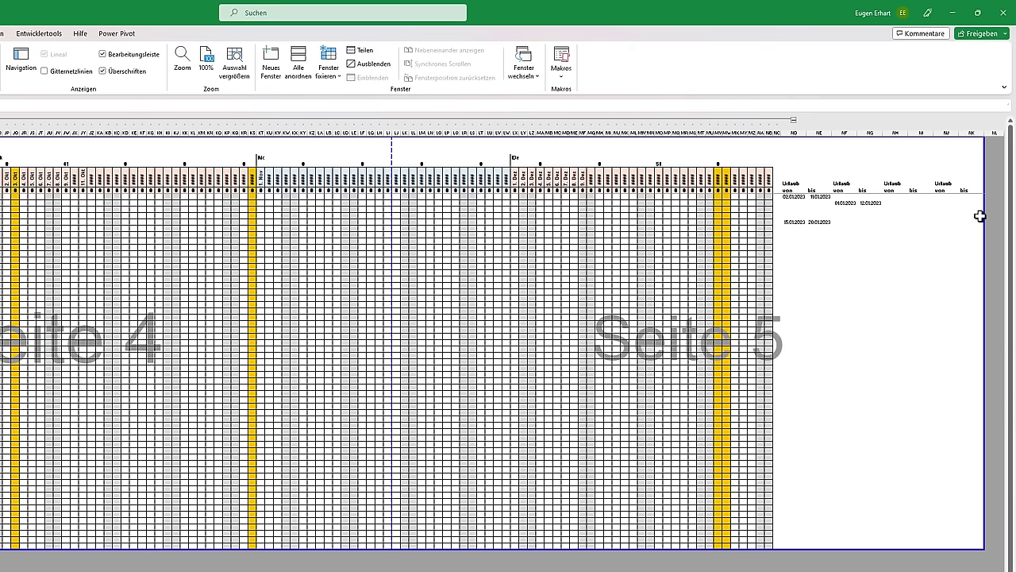
left_click_drag(985, 224, 788, 212)
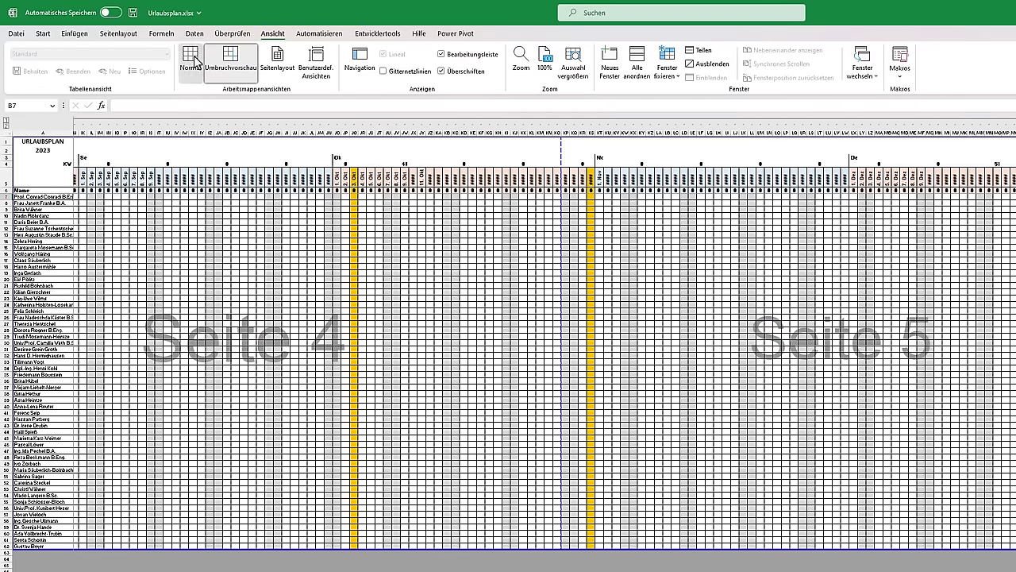
left_click(194, 57)
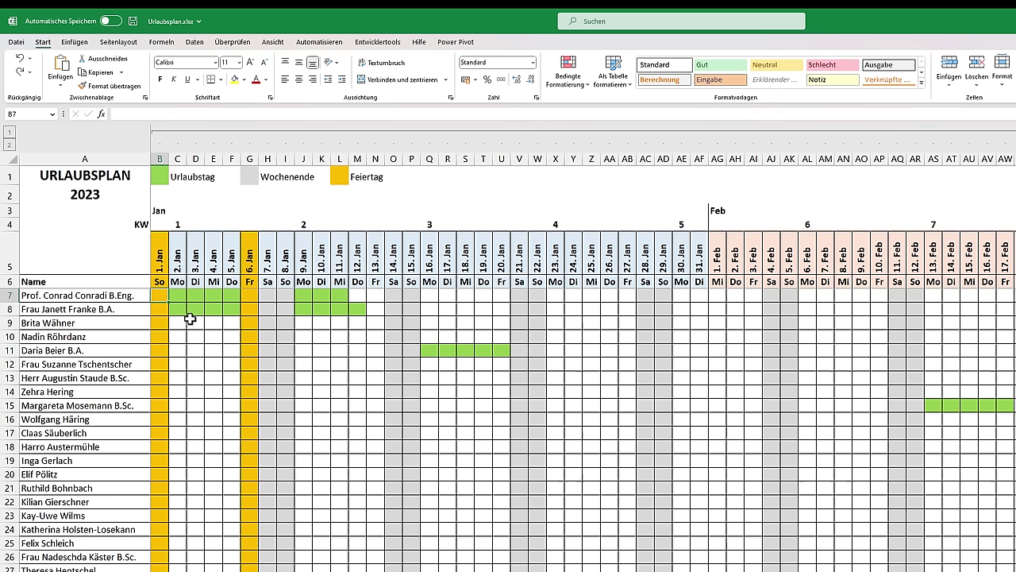
Select all employee rows from row 7 down and sort them A to Z by name
left_click(5, 295)
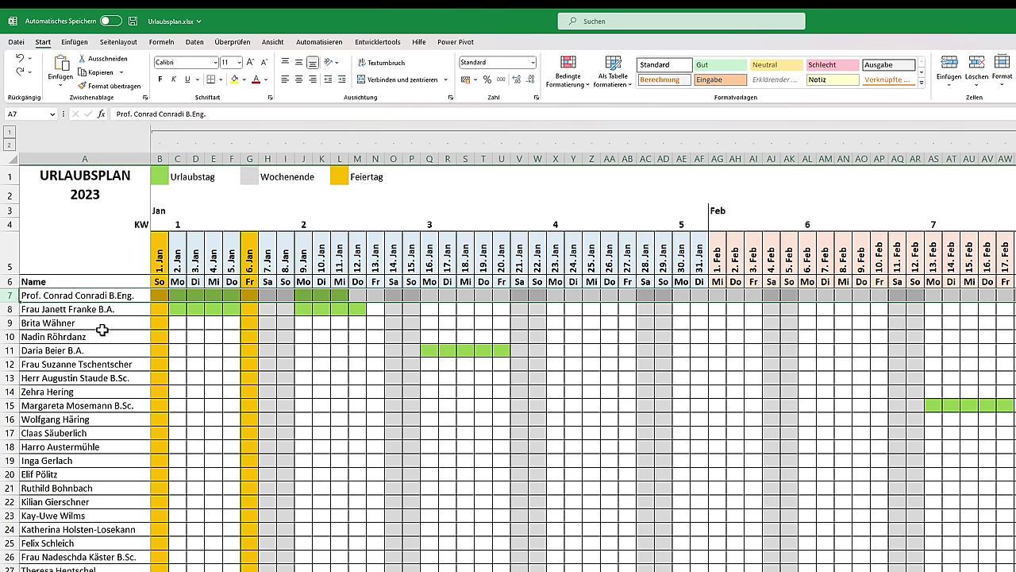
key("ctrl+shift+Down")
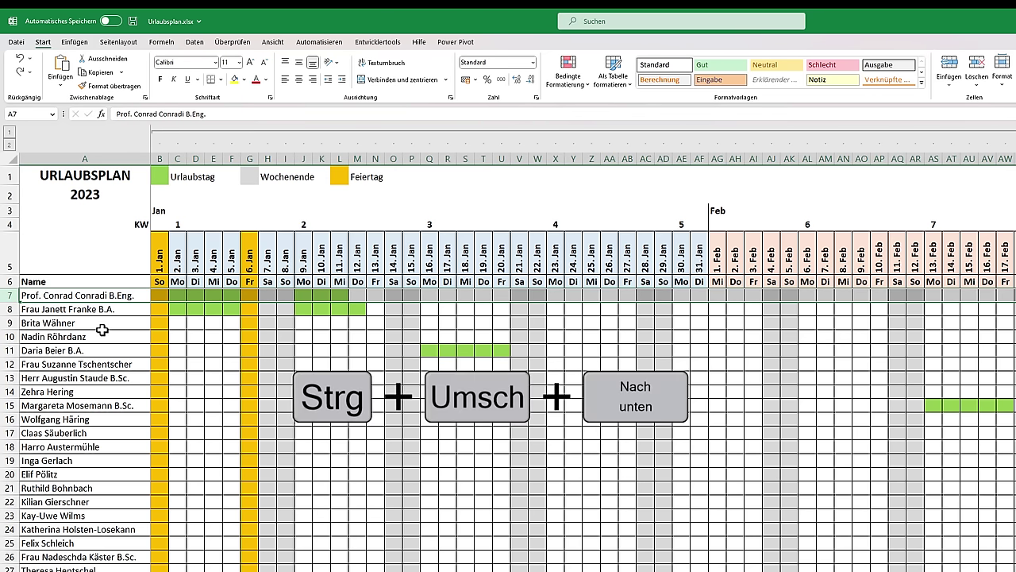
key("ctrl+shift+Down")
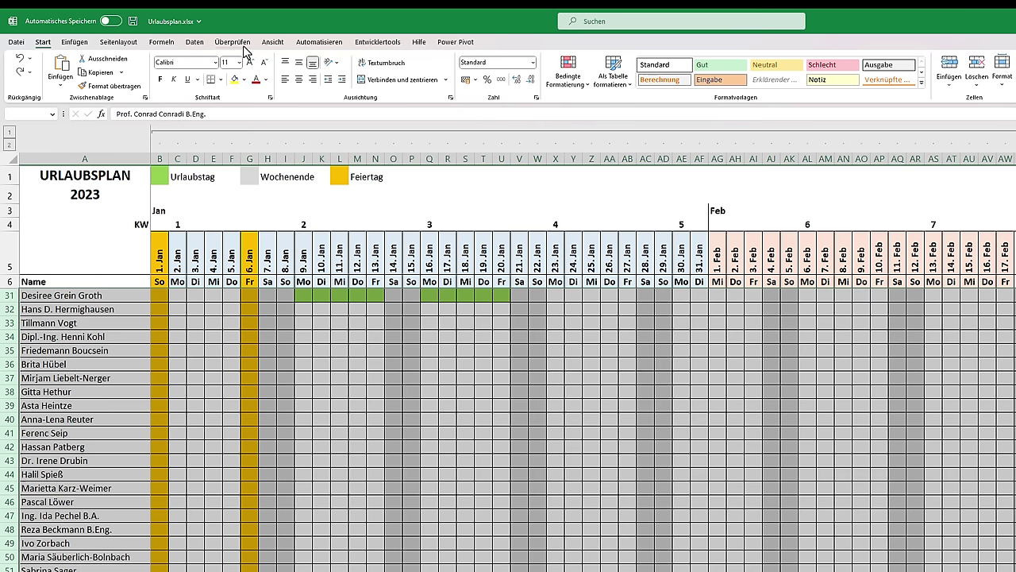
left_click(194, 43)
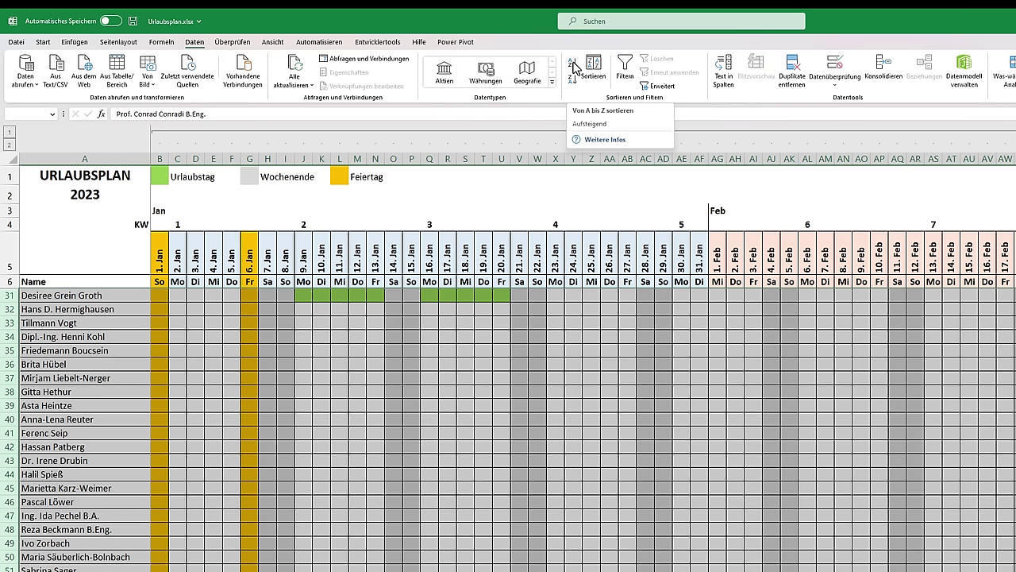
left_click(575, 67)
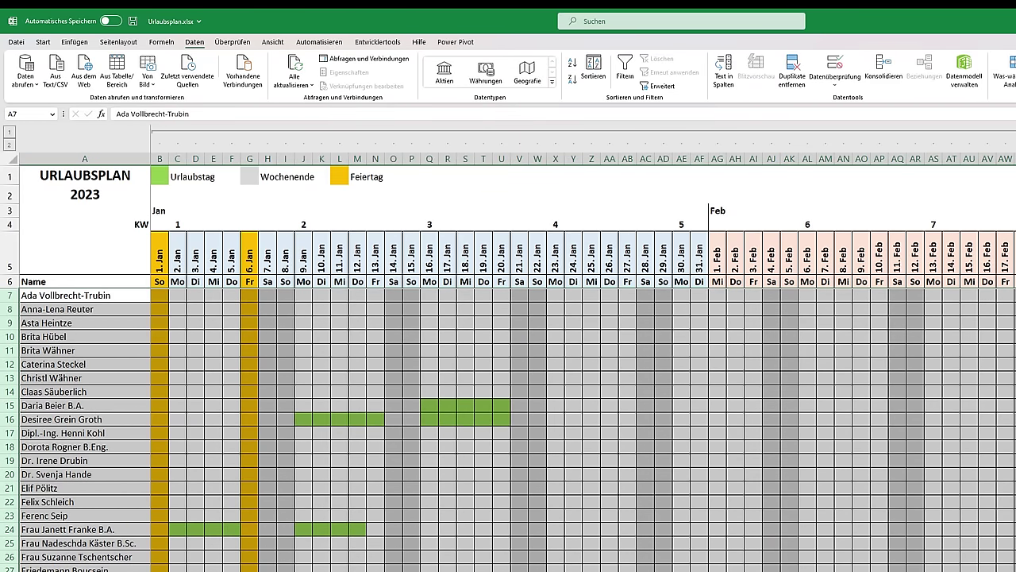
left_click(446, 419)
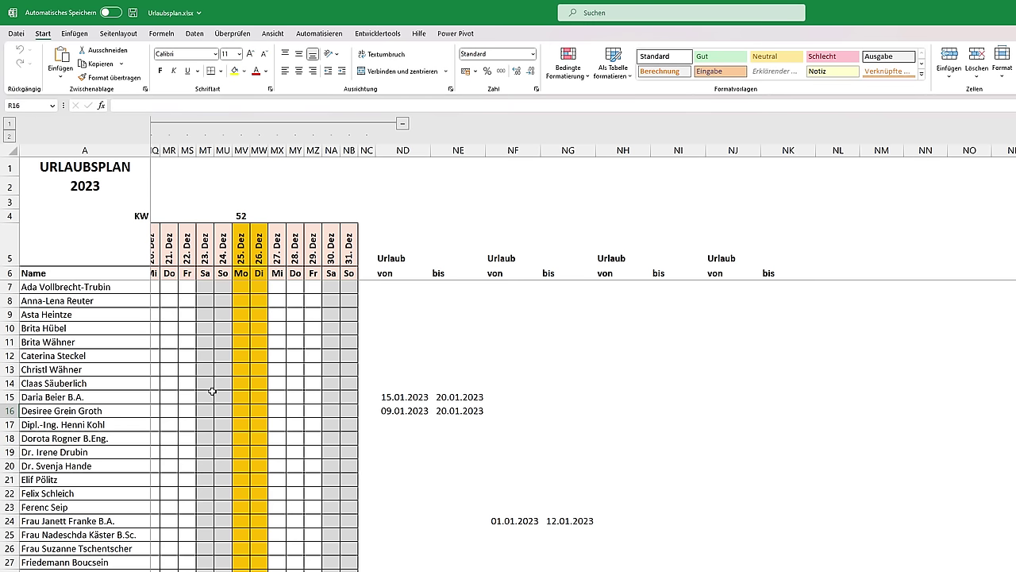
Cut the 15.01.2023–20.01.2023 dates from ND15:NE15 and paste them at ND10
left_click_drag(412, 396, 452, 397)
right_click(448, 397)
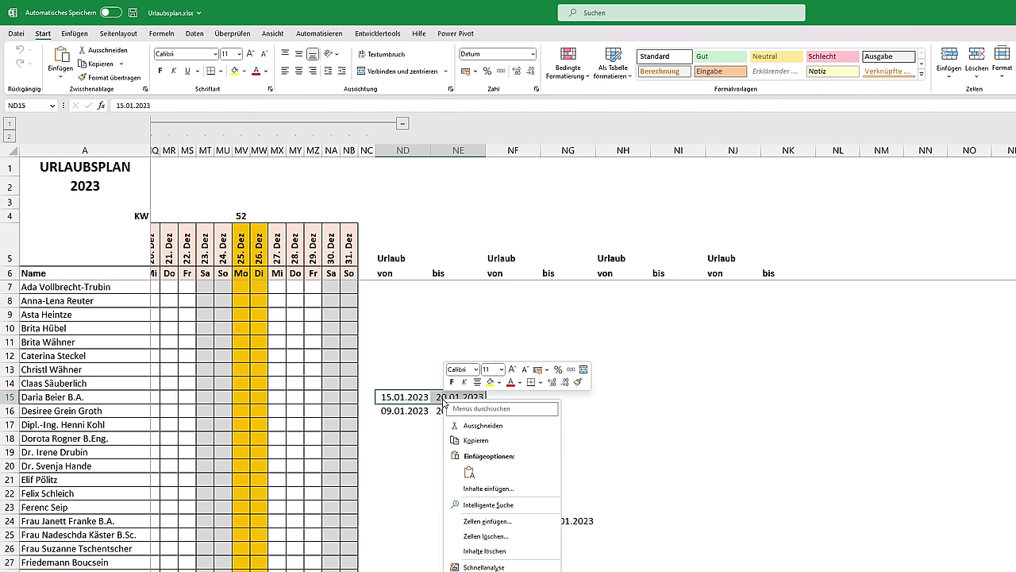
left_click(476, 436)
left_click(408, 331)
right_click(408, 330)
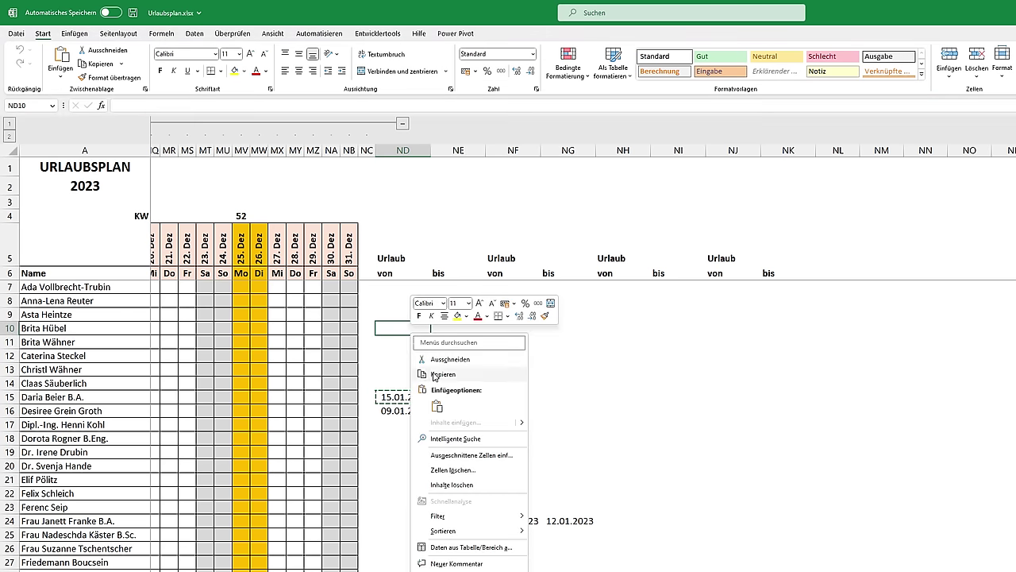
left_click(435, 375)
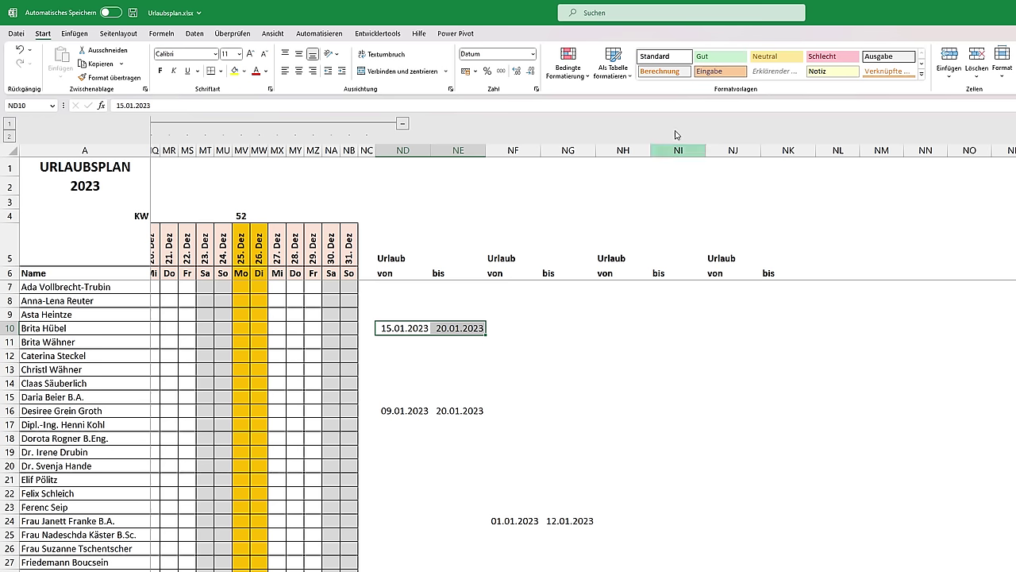
Review all conditional formatting rules for this worksheet in the rules manager
left_click(567, 63)
left_click(592, 251)
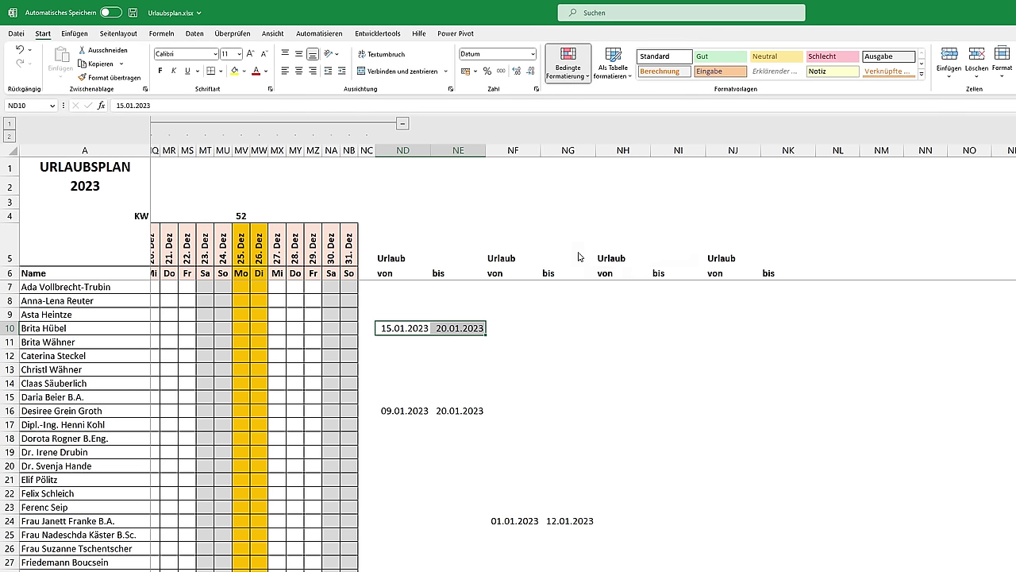
left_click(426, 253)
left_click(405, 270)
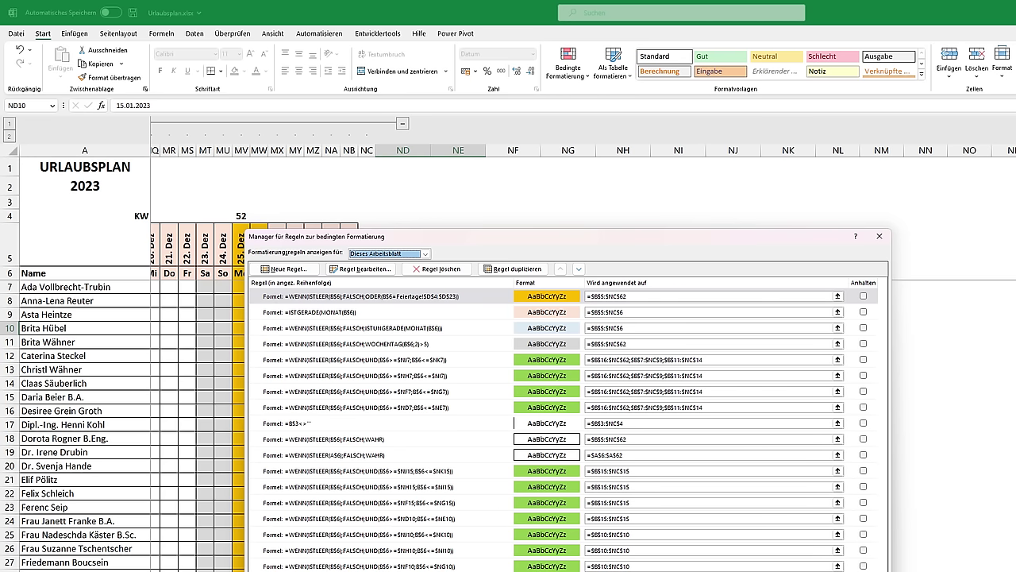
key("Escape")
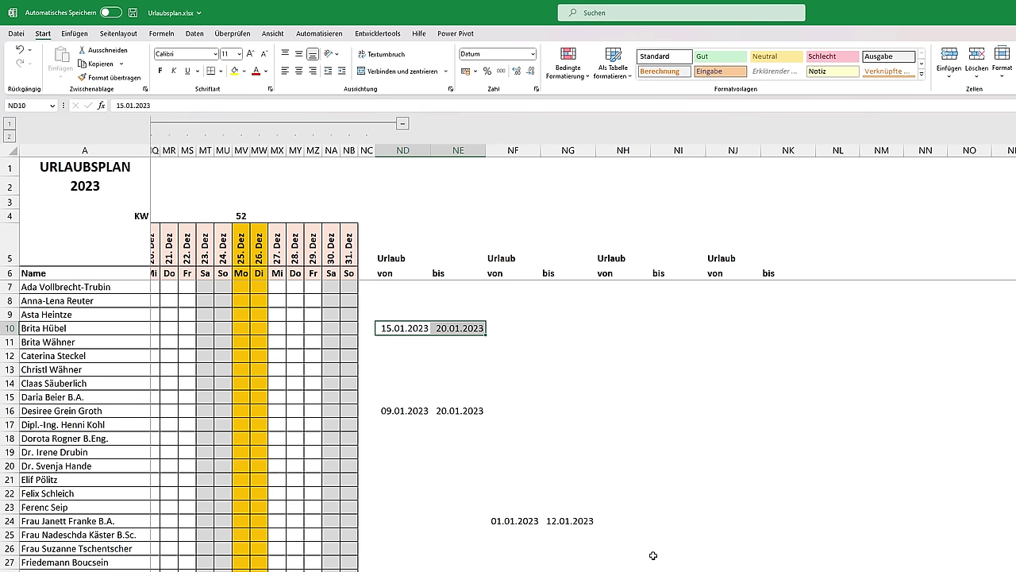
Undo the move to restore row 15's dates, then recheck the sheet's formatting rules
key("ctrl+z")
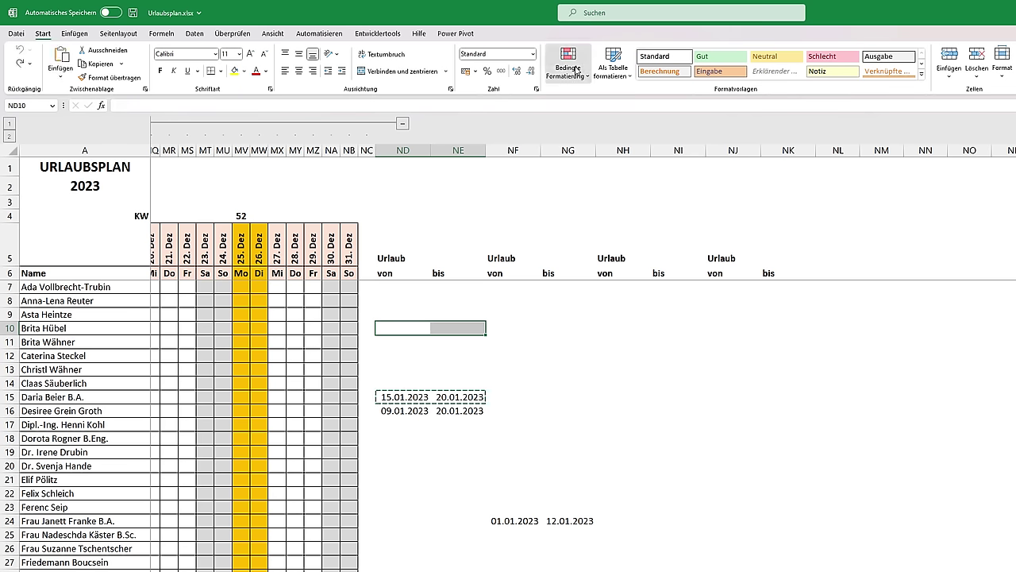
left_click(578, 69)
left_click(599, 256)
left_click(425, 254)
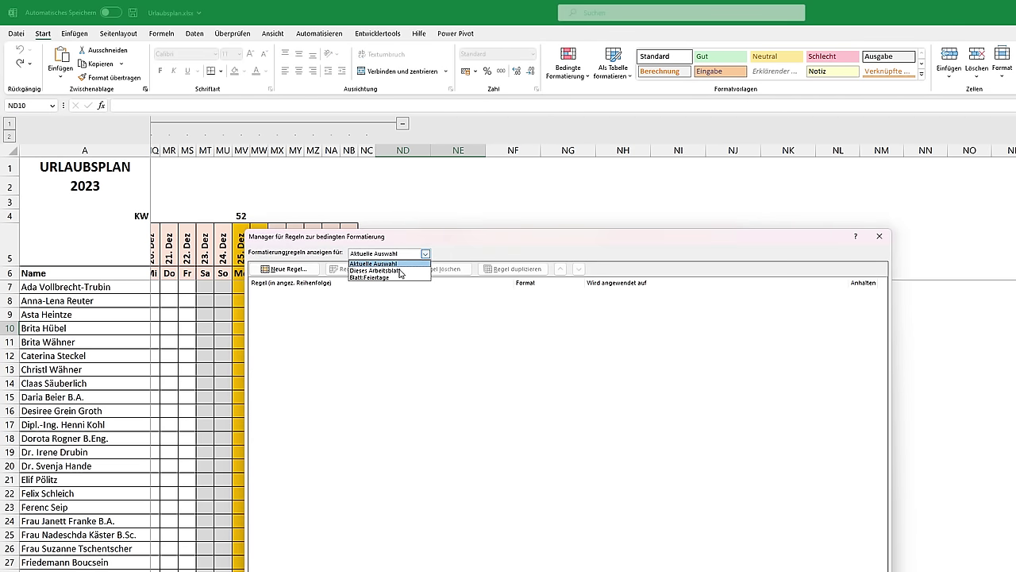
left_click(401, 271)
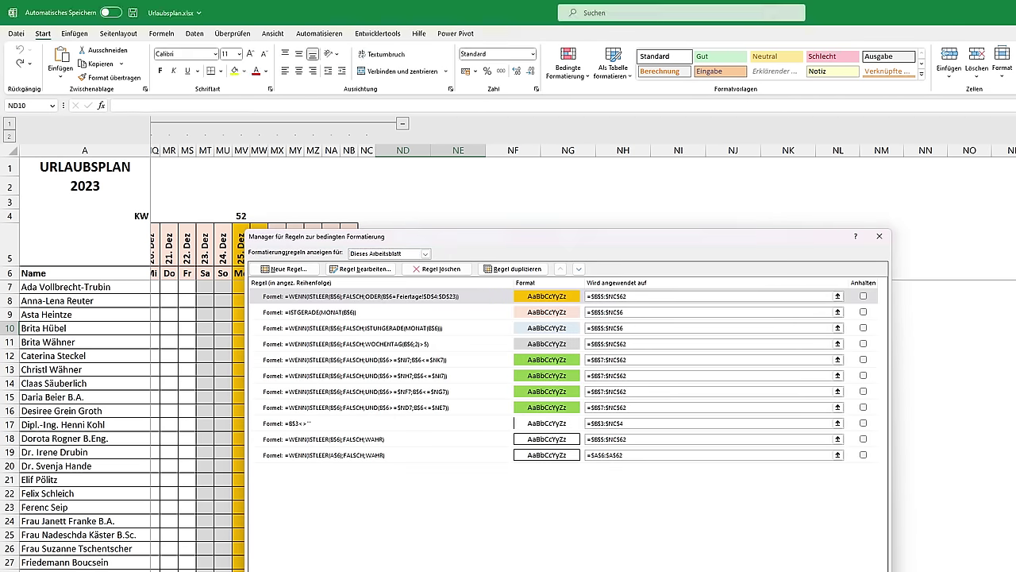
key("Escape")
Copy the vacation dates from row 15 and paste them into ND10
left_click(464, 397)
left_click_drag(405, 397, 464, 397)
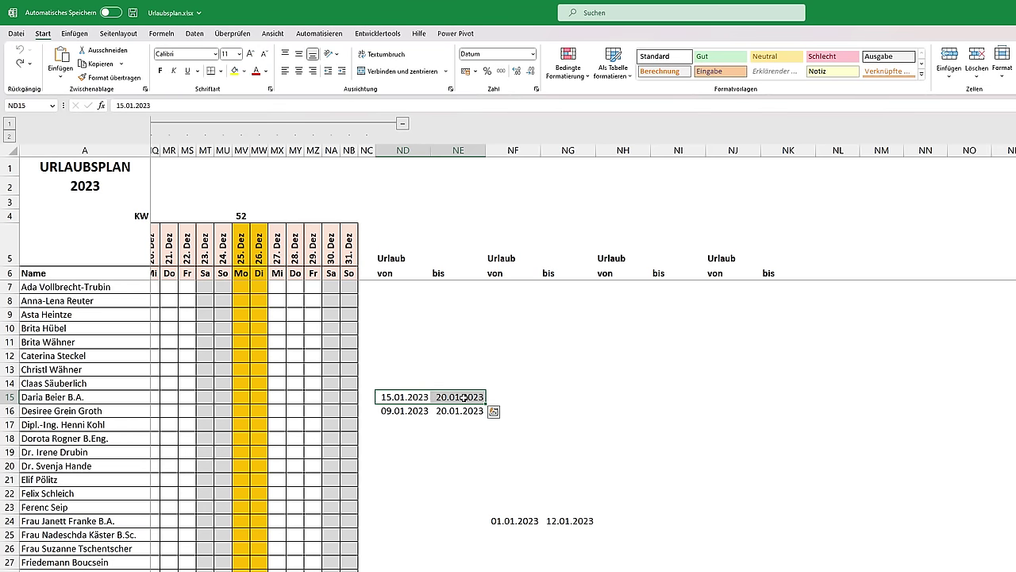
key("ctrl+c")
left_click(409, 329)
key("ctrl+v")
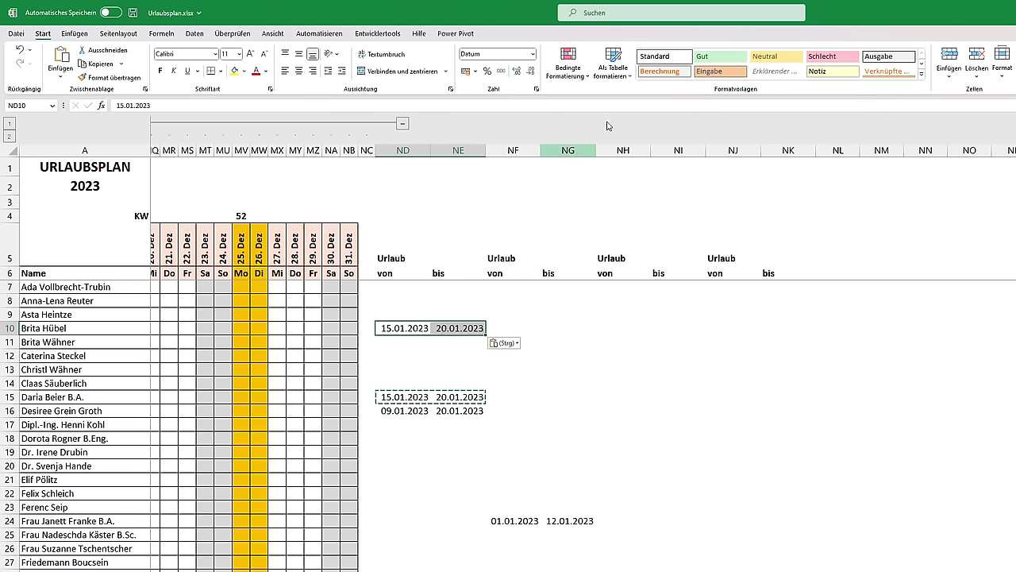
Show all of the worksheet's conditional formatting rules again in the rules manager
left_click(568, 63)
left_click(586, 253)
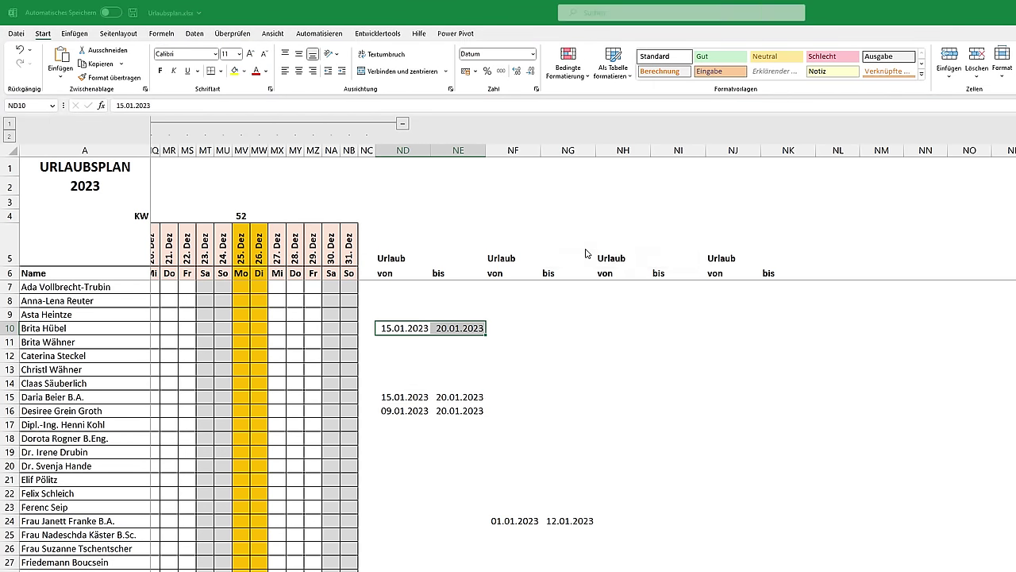
left_click(394, 254)
left_click(381, 269)
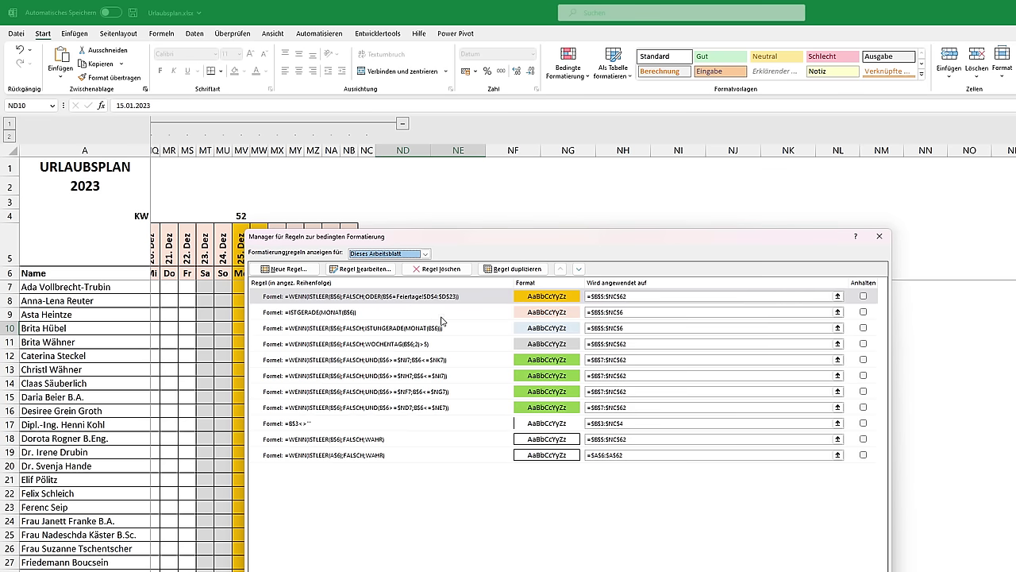